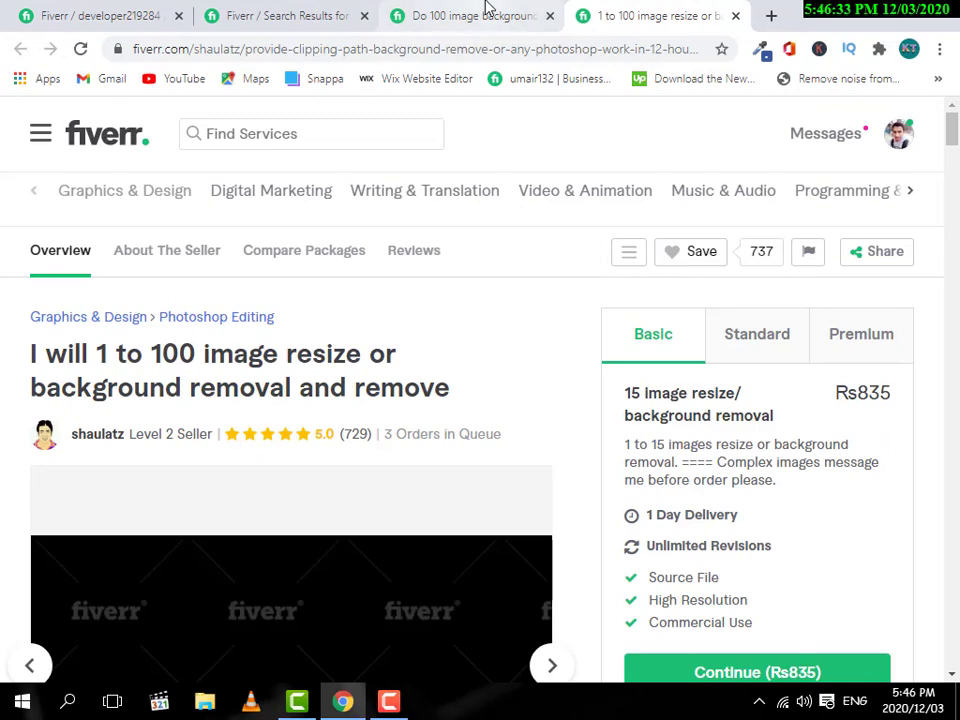
Review the competing image resize and background removal gig's description, seller profile, package comparison, FAQ and reviews
scroll(407, 433, down, 5)
scroll(576, 508, down, 6)
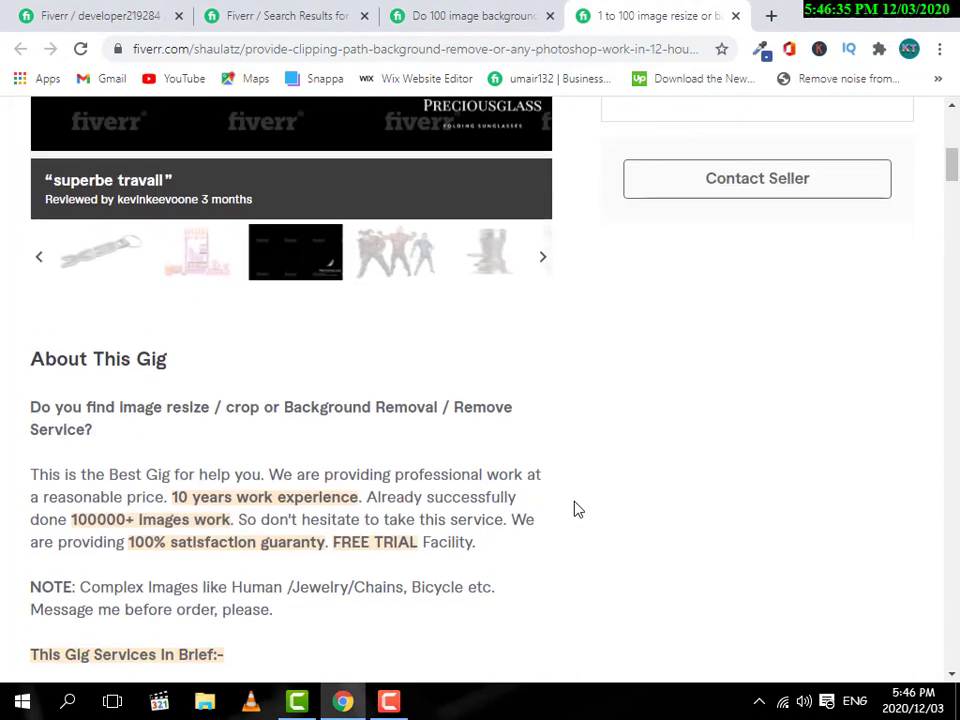
scroll(576, 510, down, 9)
scroll(576, 510, down, 7)
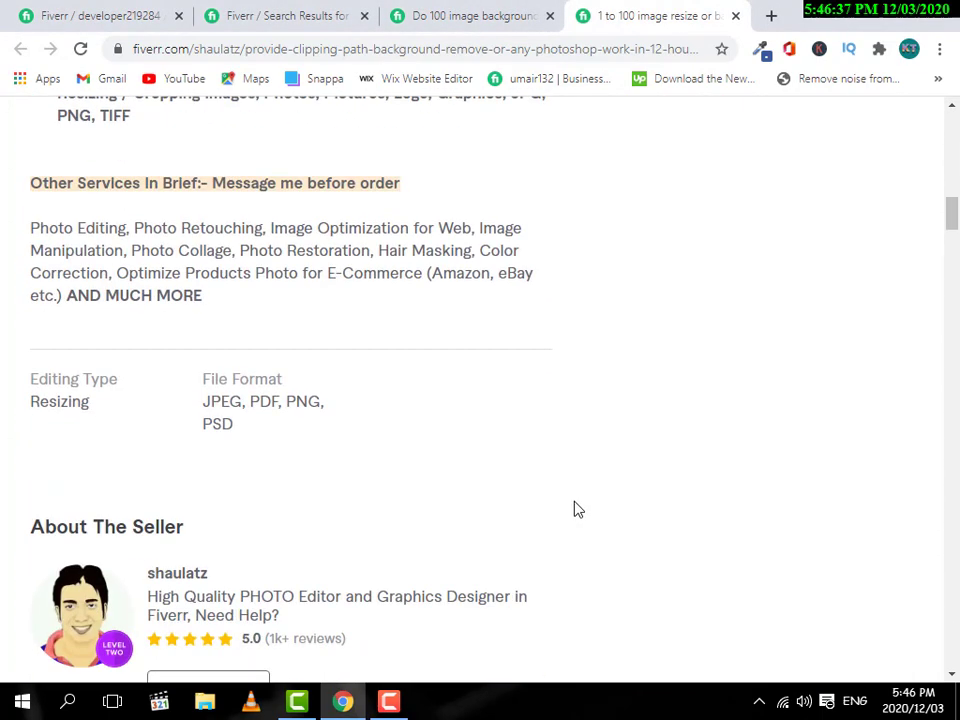
scroll(576, 510, down, 10)
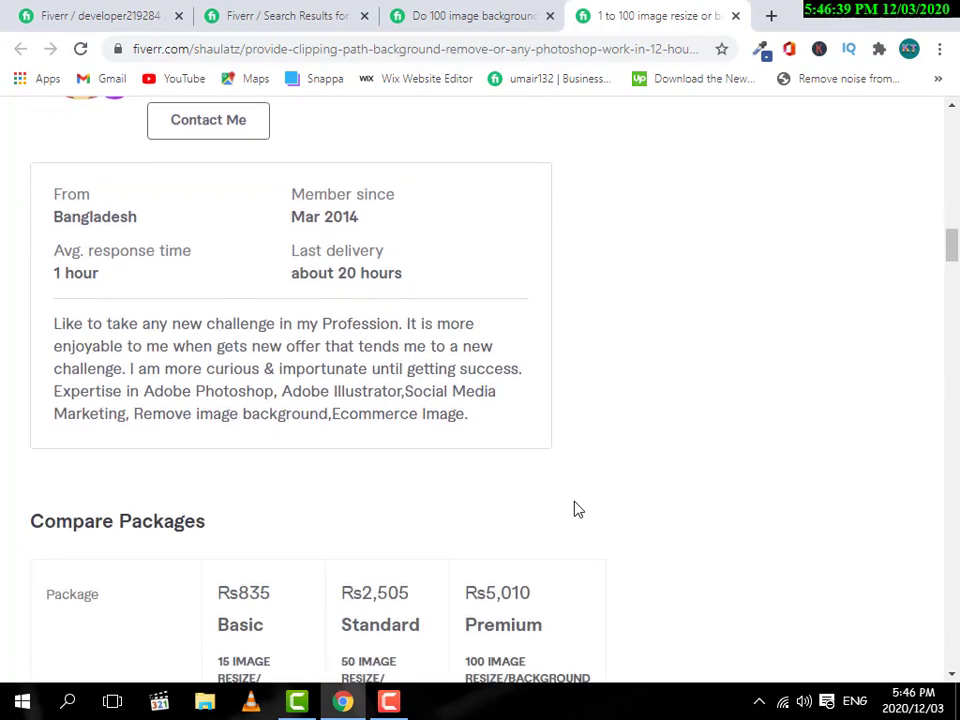
scroll(576, 510, down, 10)
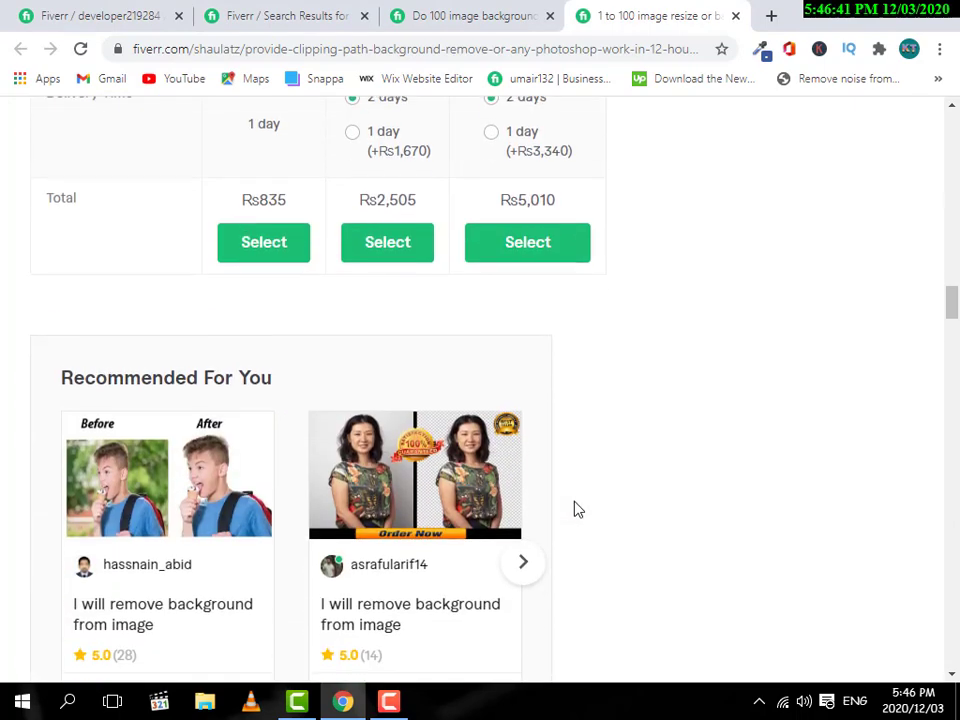
scroll(576, 510, down, 3)
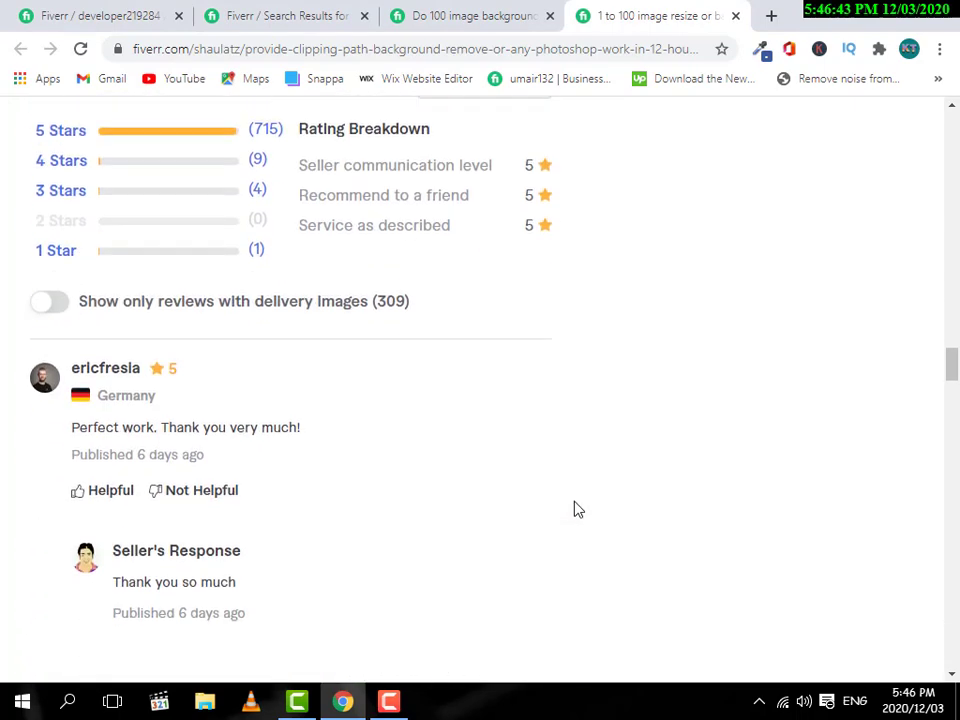
scroll(574, 508, up, 5)
scroll(594, 500, up, 8)
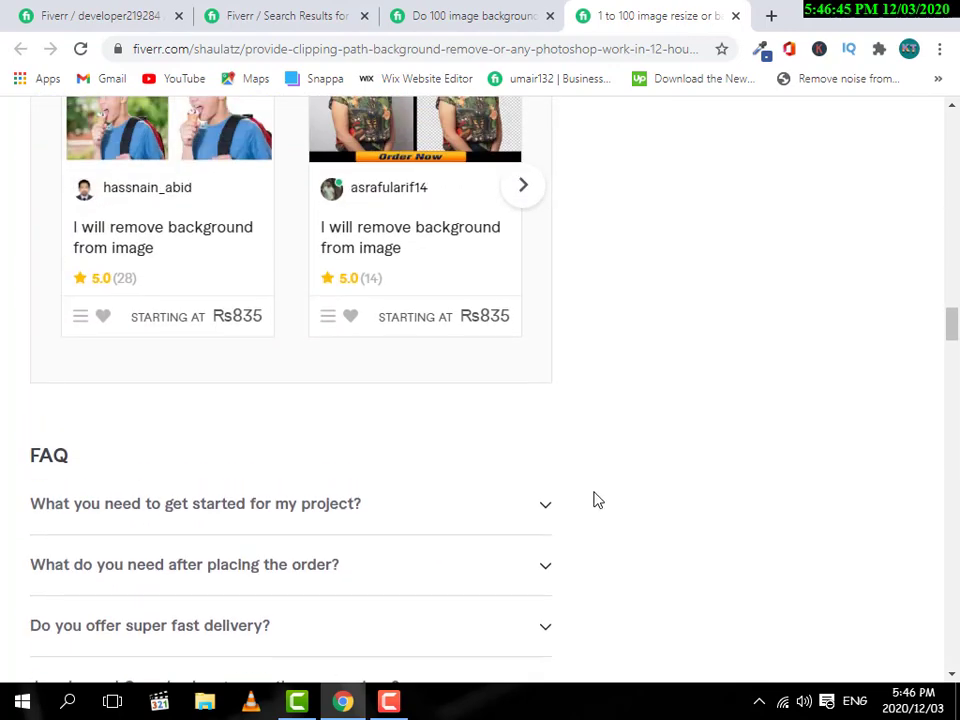
scroll(594, 500, up, 8)
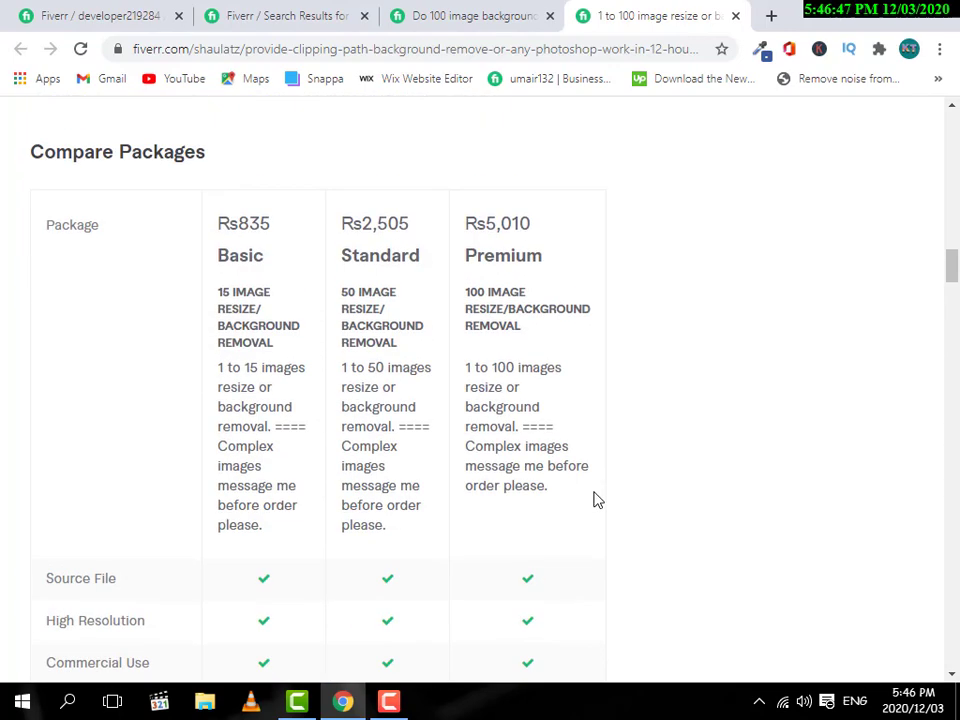
scroll(594, 500, up, 12)
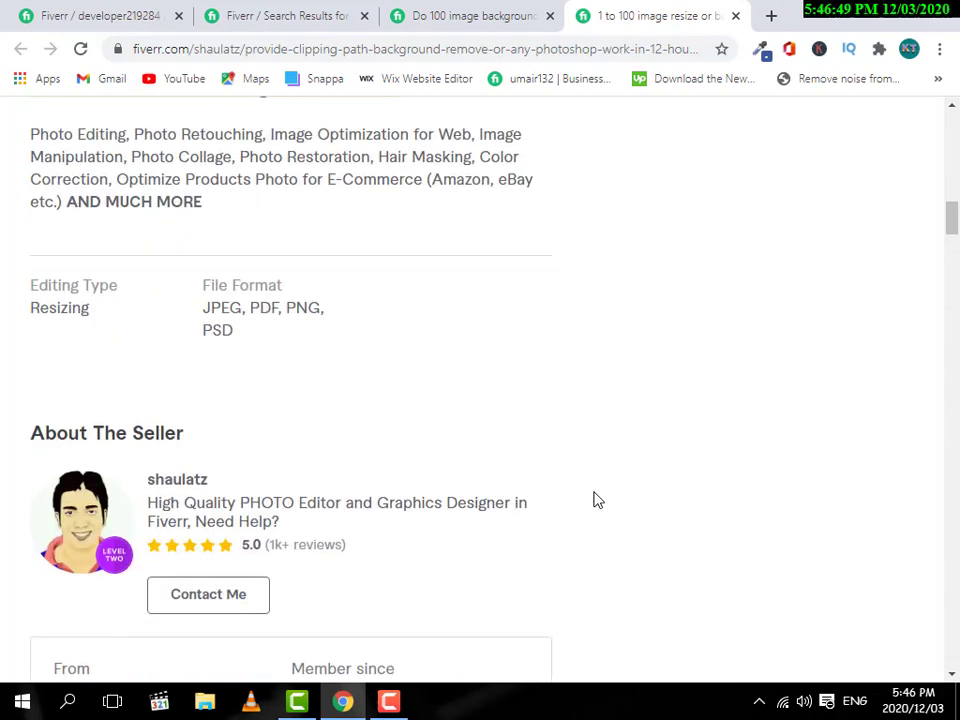
scroll(594, 500, up, 8)
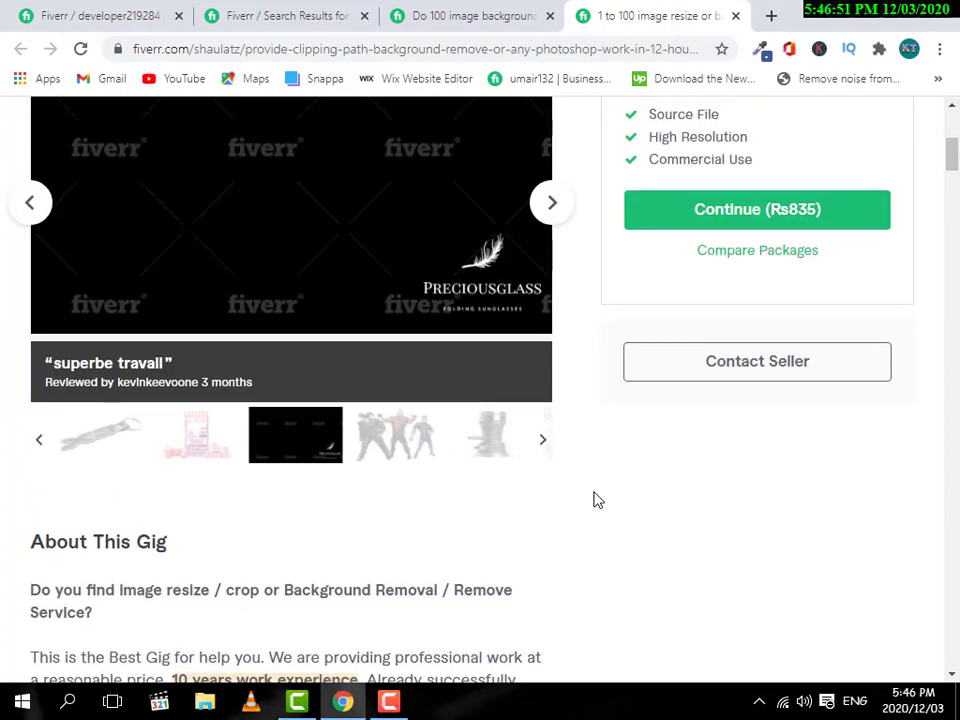
Look through the gig's customer reviews and find the Related Tags it uses
scroll(594, 500, down, 20)
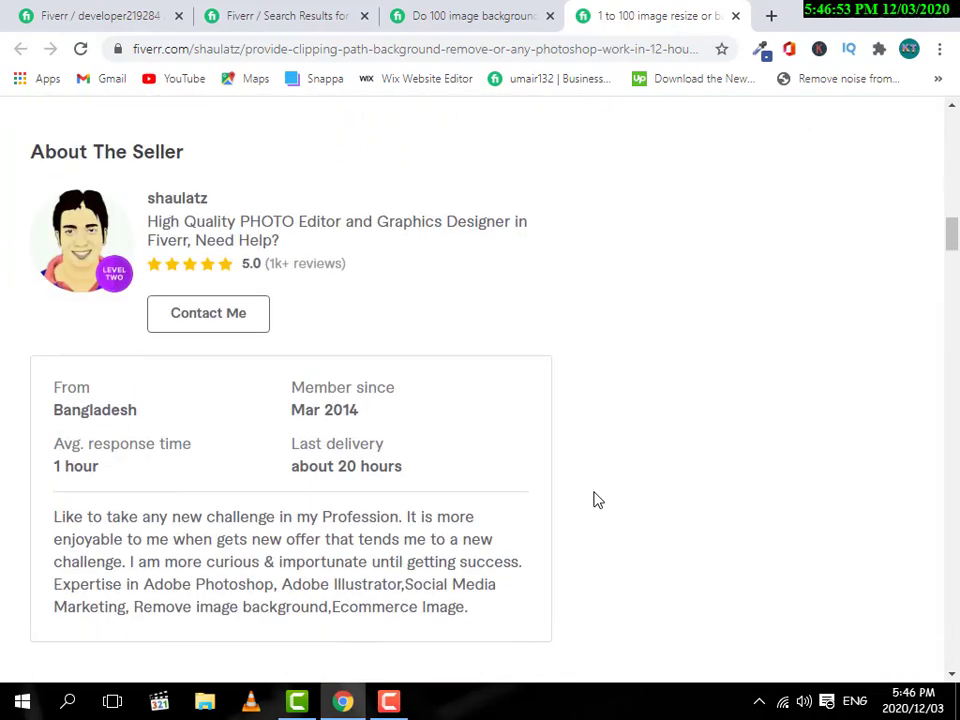
scroll(594, 500, down, 9)
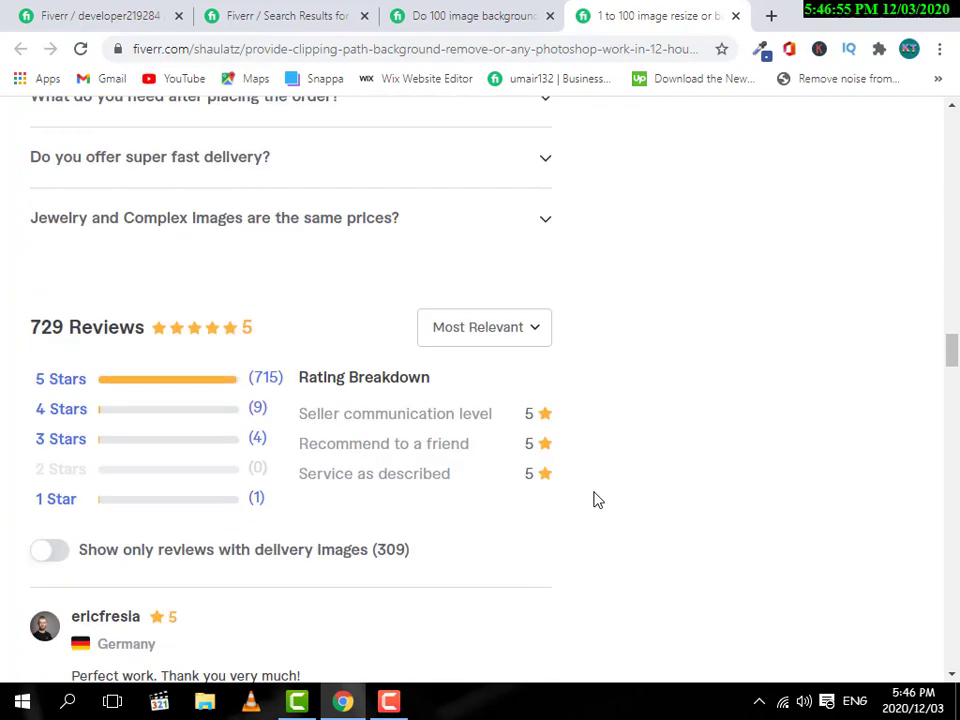
scroll(594, 500, down, 20)
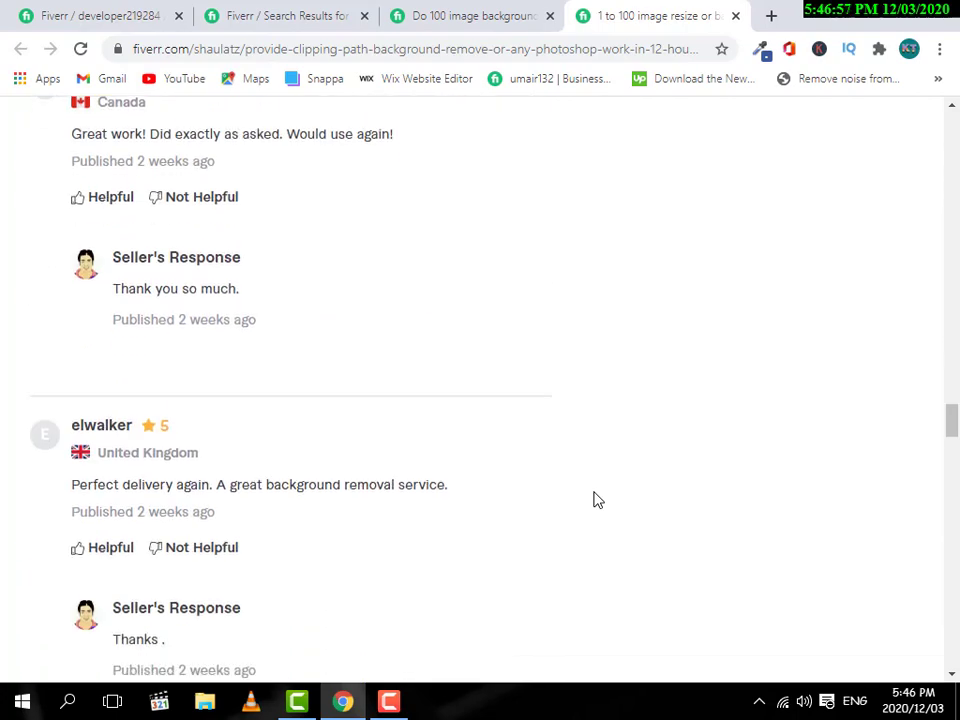
scroll(594, 500, down, 10)
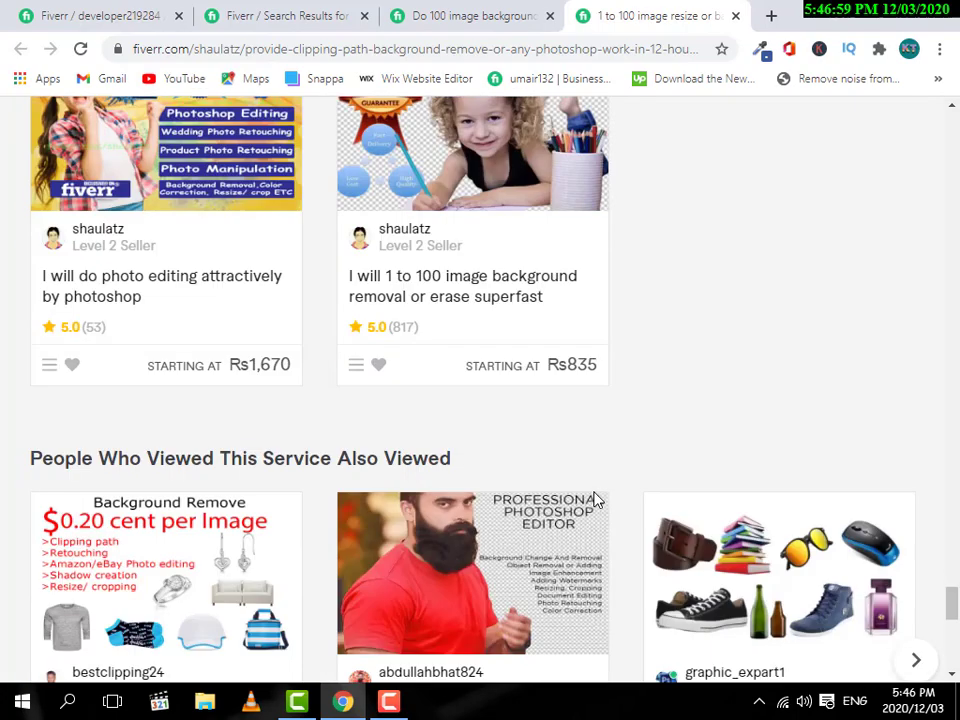
scroll(592, 490, up, 8)
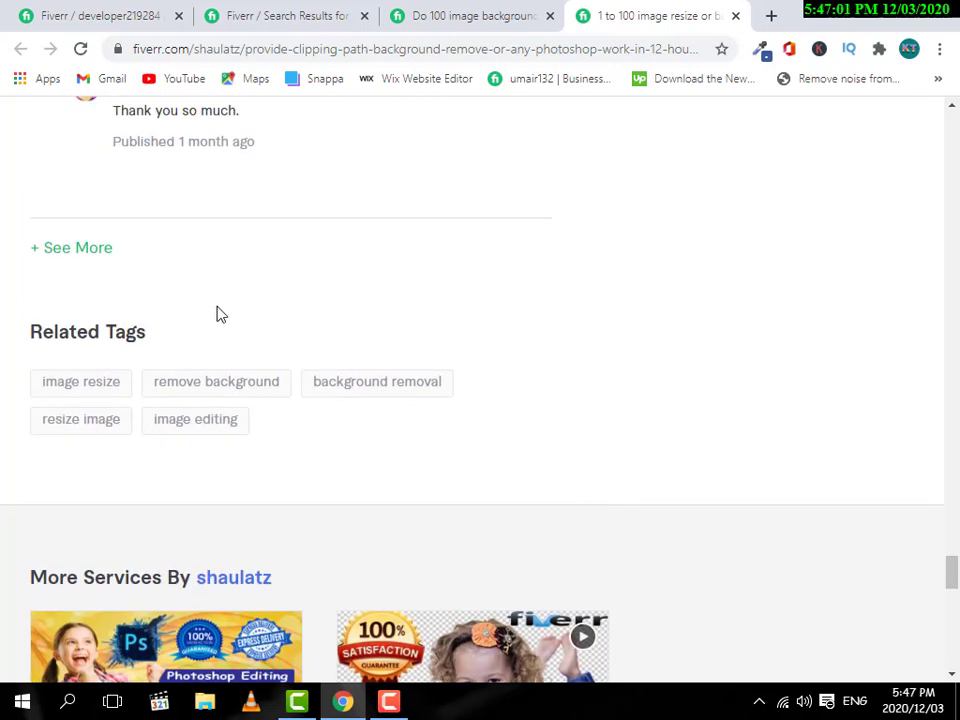
scroll(220, 314, up, 5)
scroll(216, 334, down, 3)
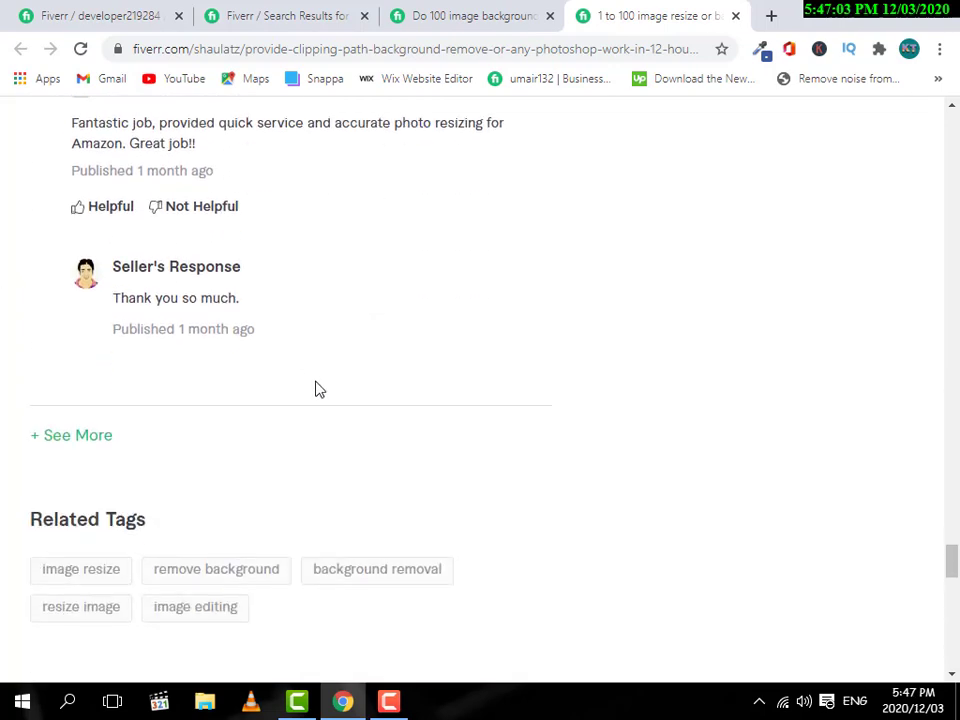
scroll(325, 420, down, 2)
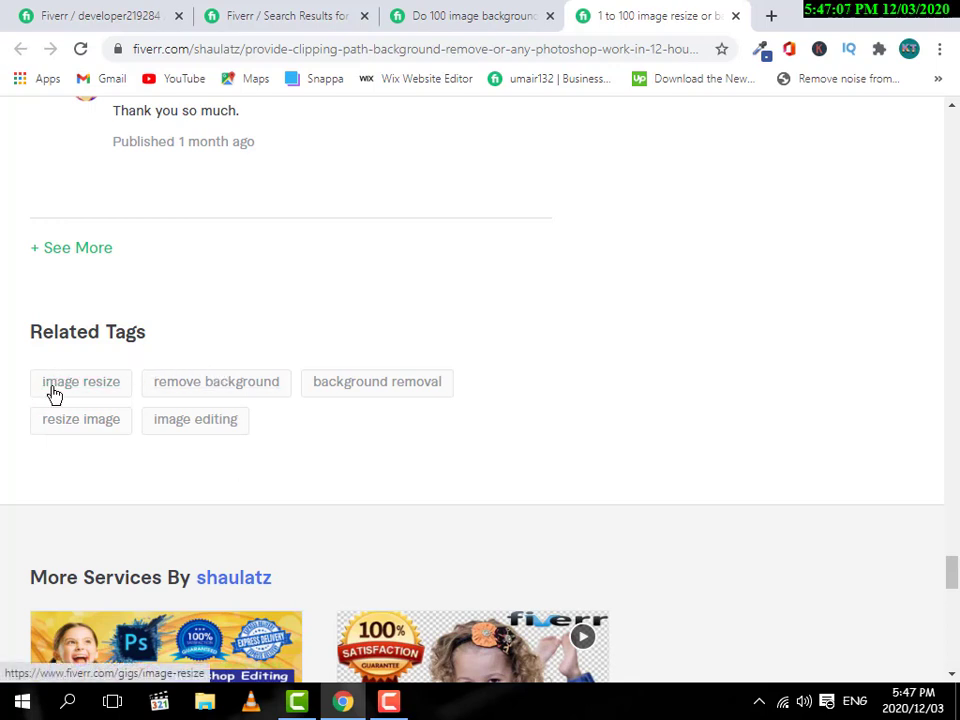
drag(15, 379, 313, 444)
click(381, 455)
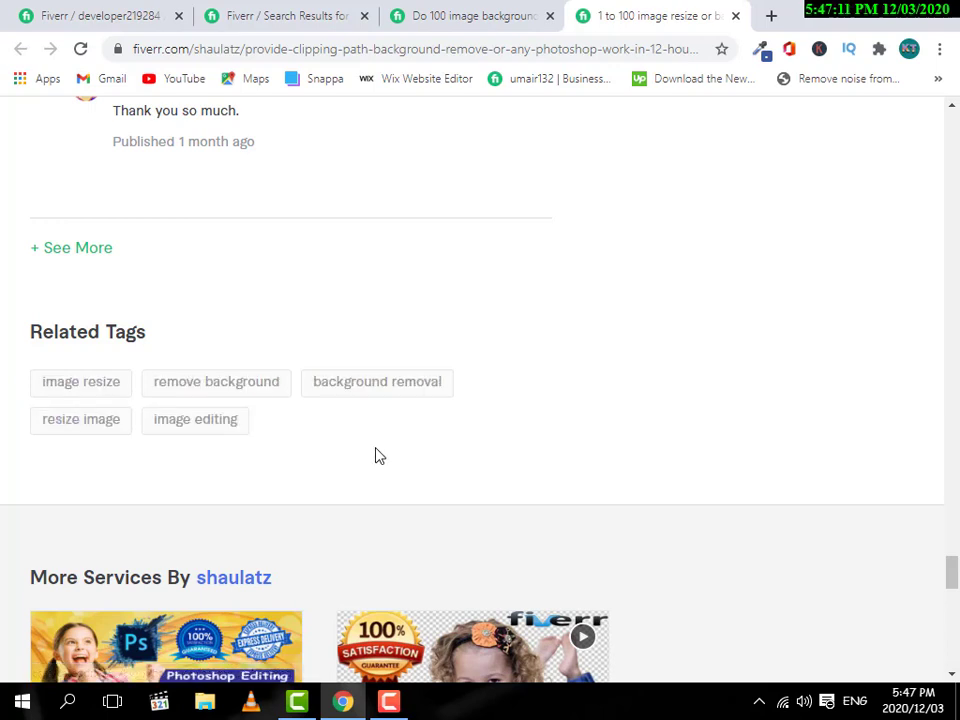
right_click(47, 386)
click(514, 304)
drag(3, 370, 311, 458)
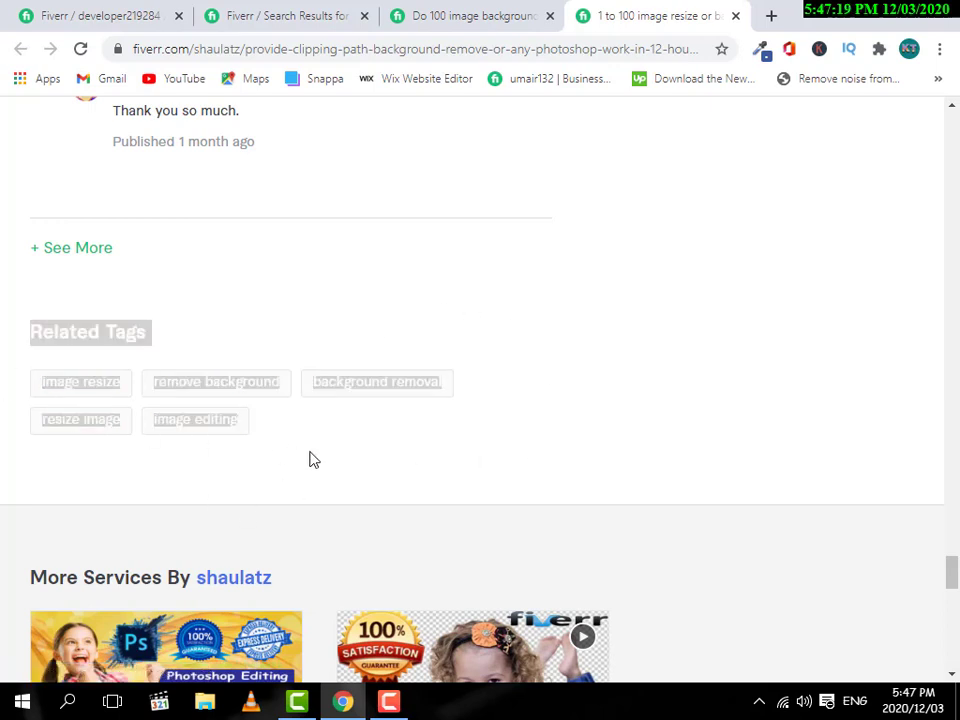
click(3, 400)
Copy the text of all five related tags, from "image resize" to "image editing", without the heading
drag(44, 413, 261, 386)
key(ctrl+c)
right_click(291, 395)
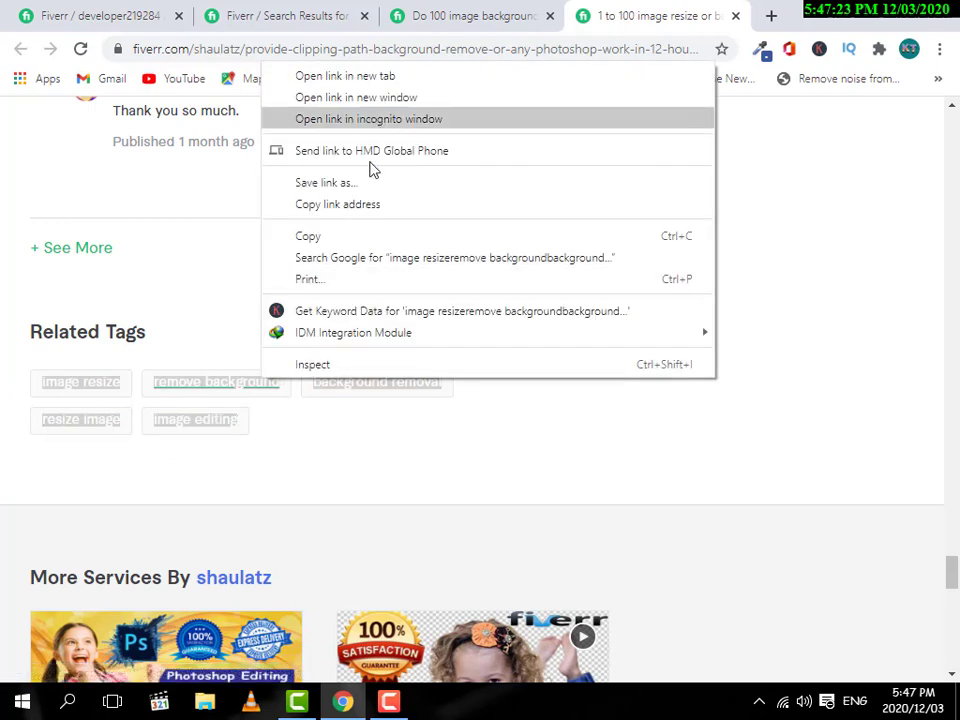
click(362, 238)
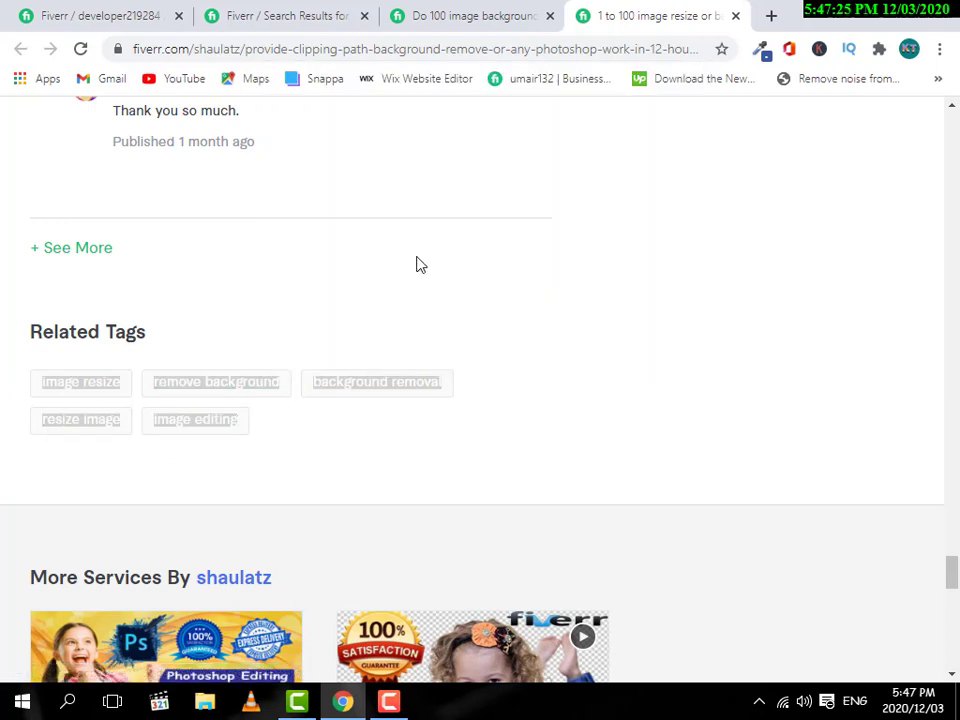
Return to the new gig form, paste the copied tags into the Search Tags field and clear them again
click(400, 16)
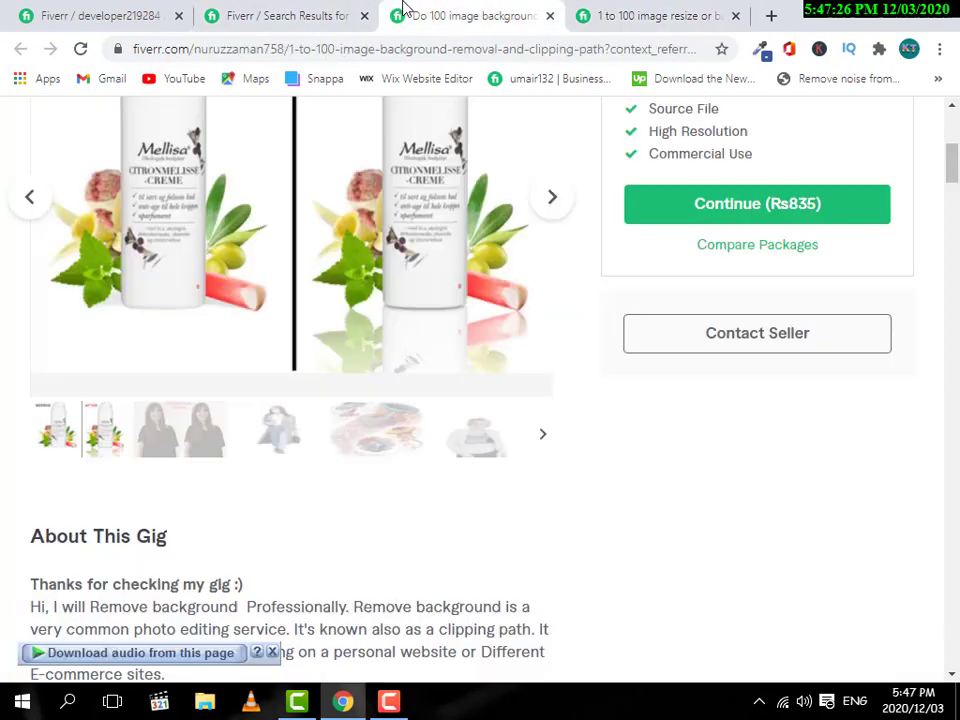
click(283, 12)
click(129, 12)
right_click(236, 465)
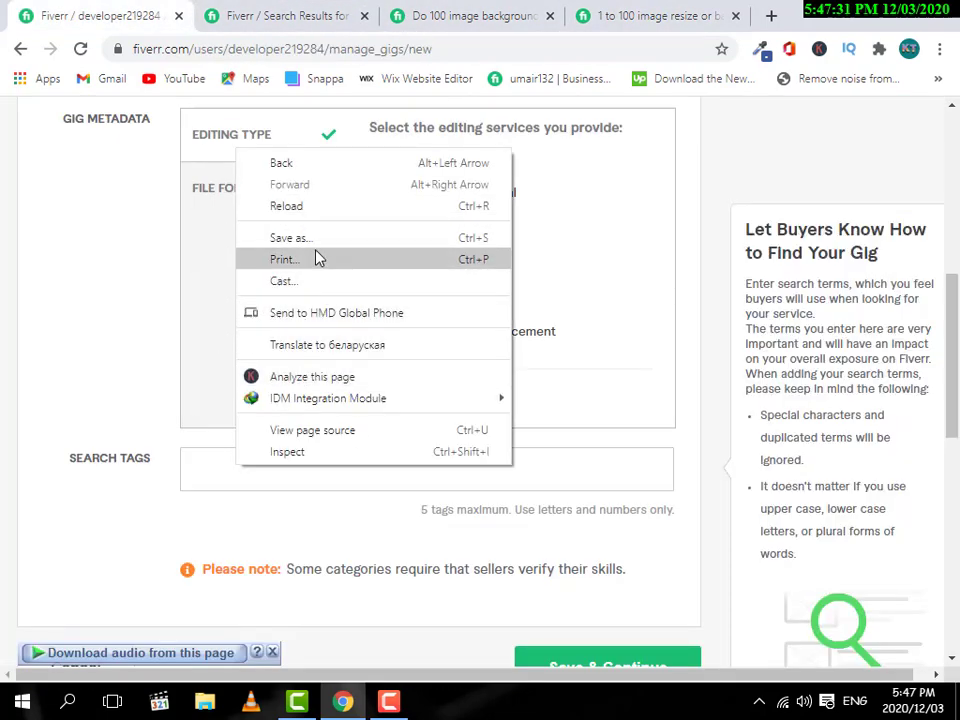
click(334, 466)
click(334, 466)
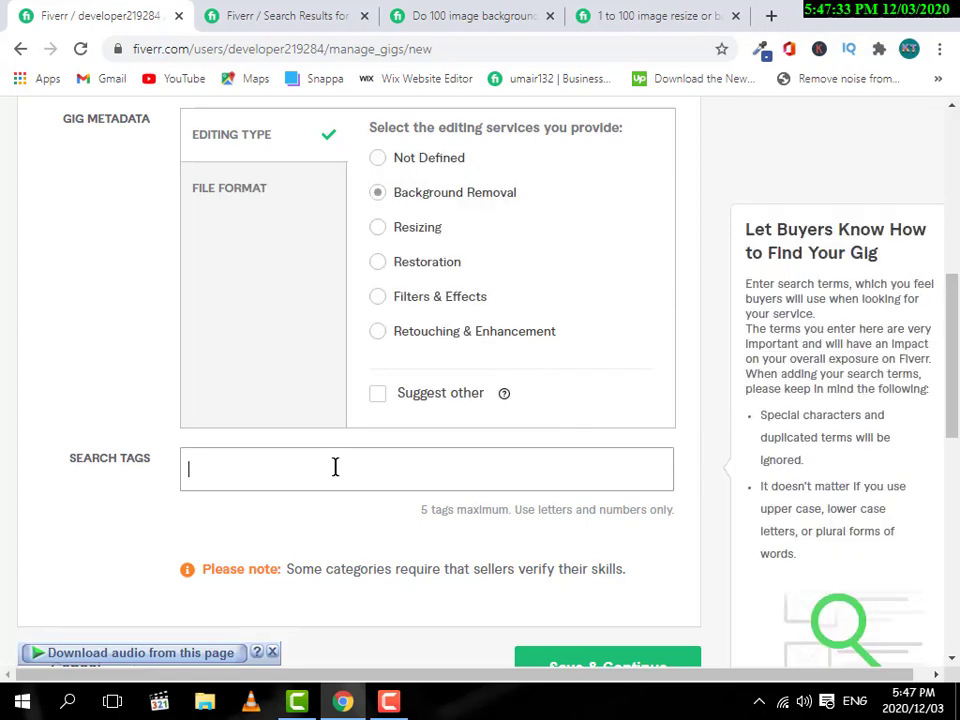
key(ctrl+v)
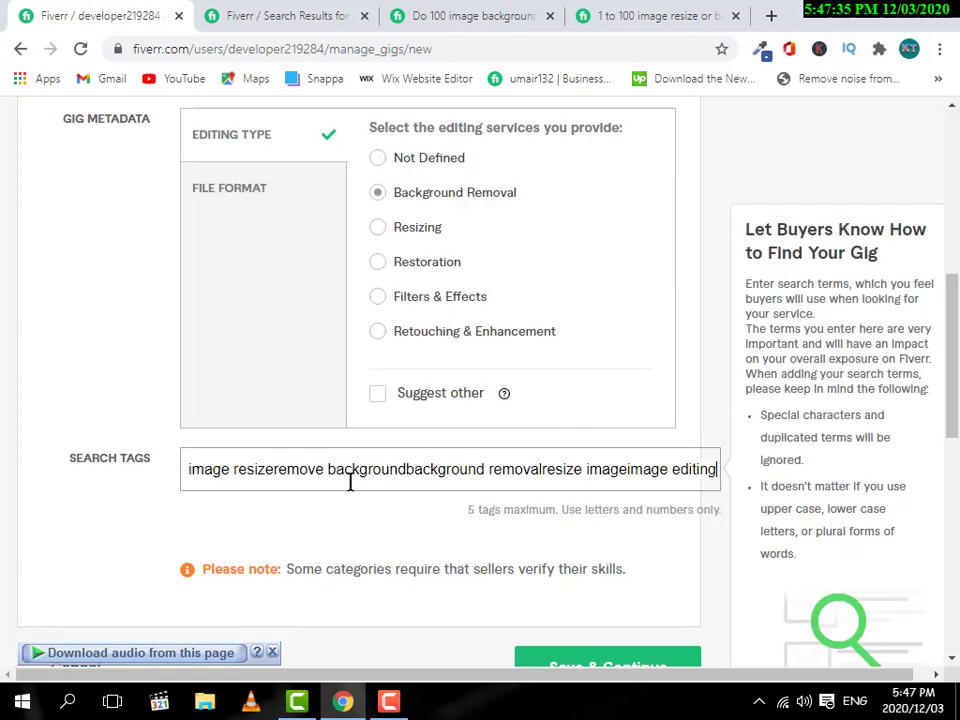
key(ctrl+a)
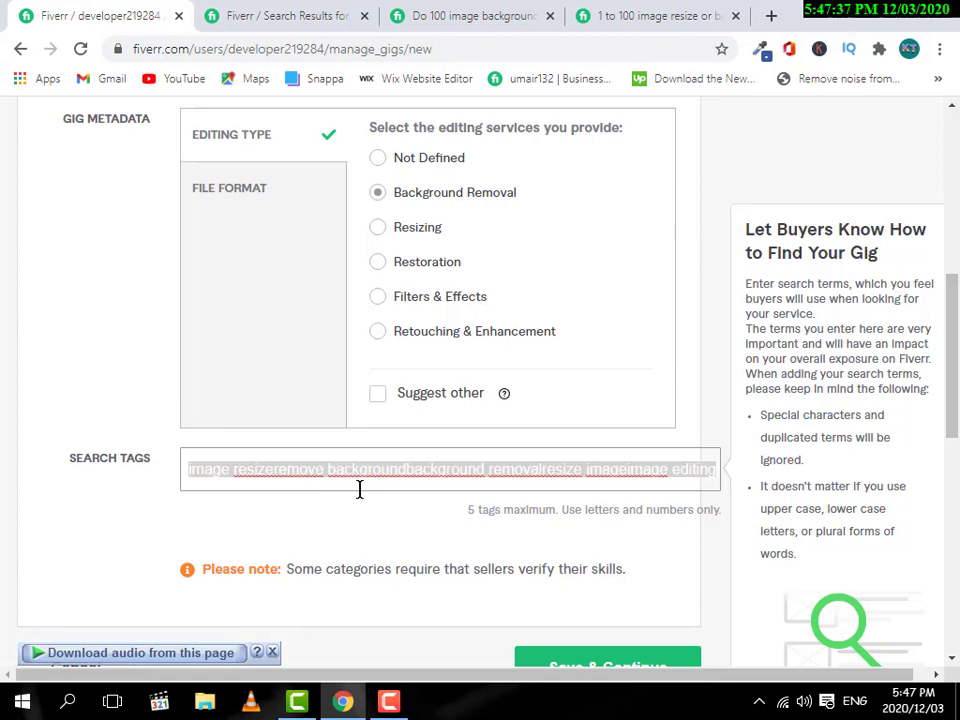
key(BackSpace)
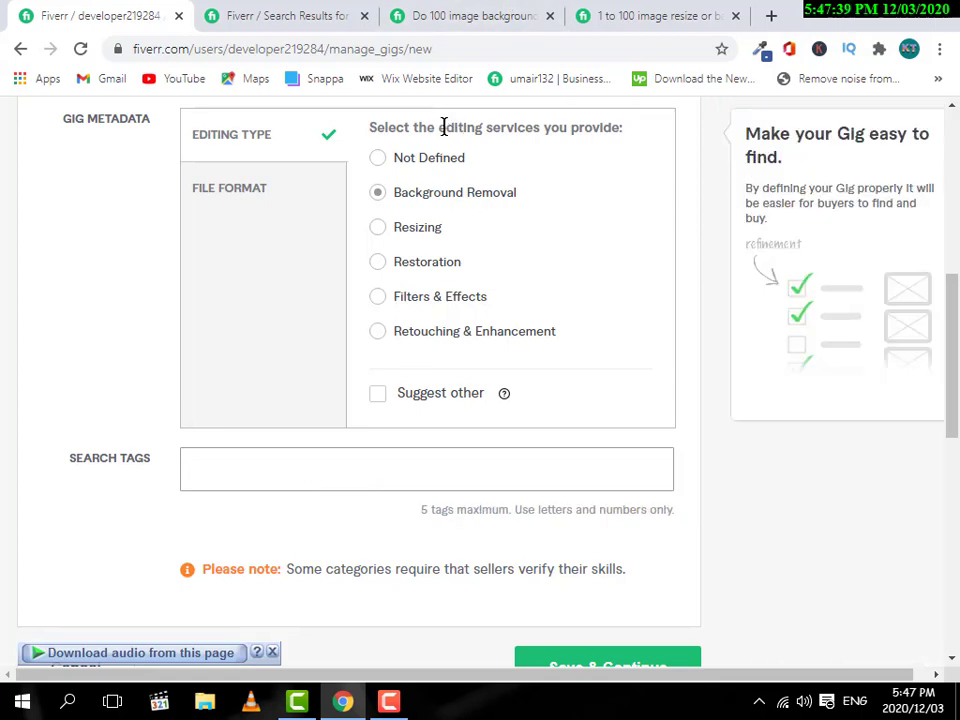
Restore the pasted text, try to enter it as search tags, and remove the resulting combined tag
key(ctrl+z)
click(226, 473)
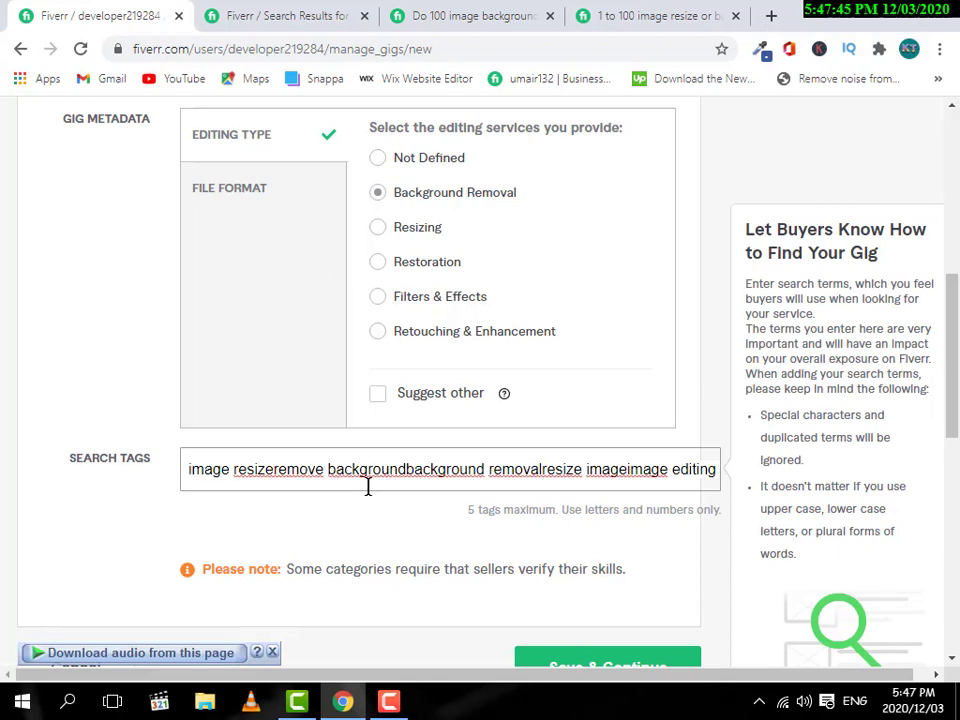
key(Return)
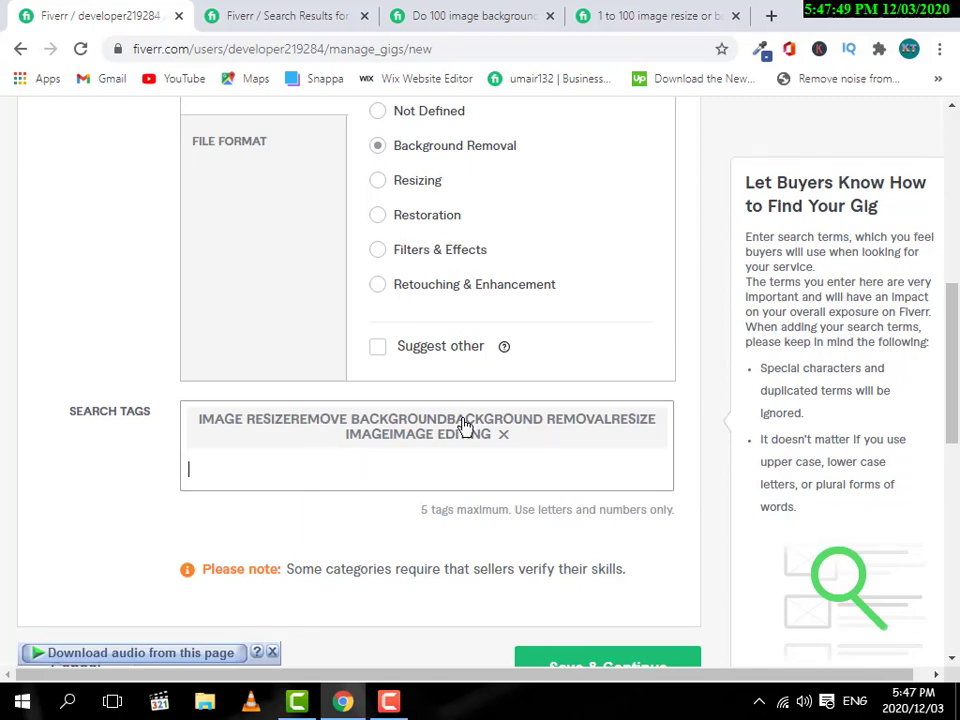
key(BackSpace)
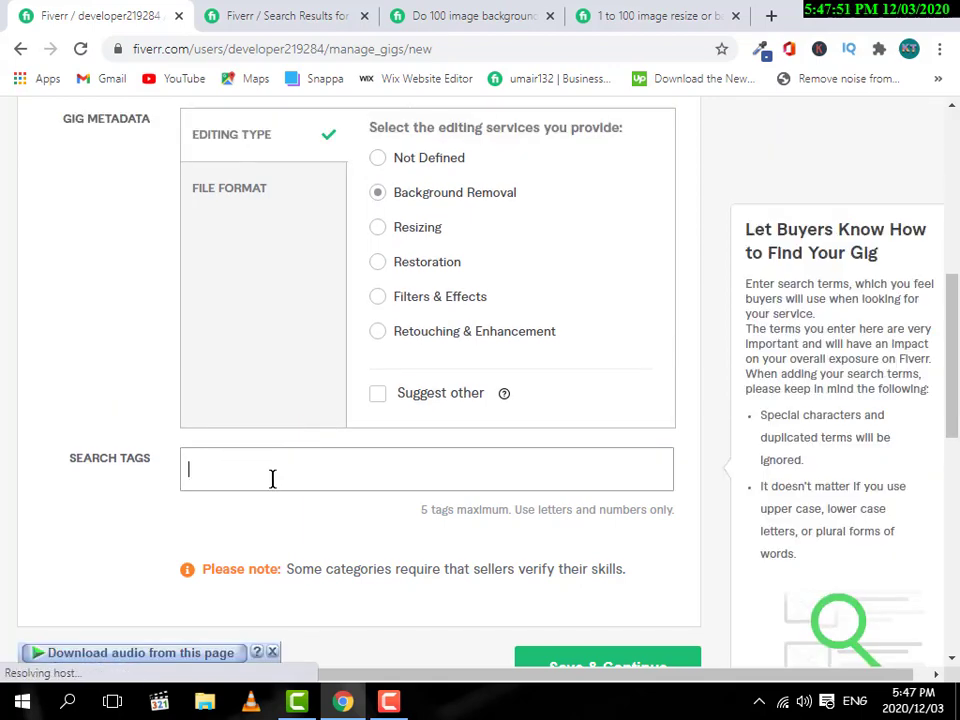
Check the competing gig's related tags again and add "Image Resize" as a search tag on the new gig form
click(450, 15)
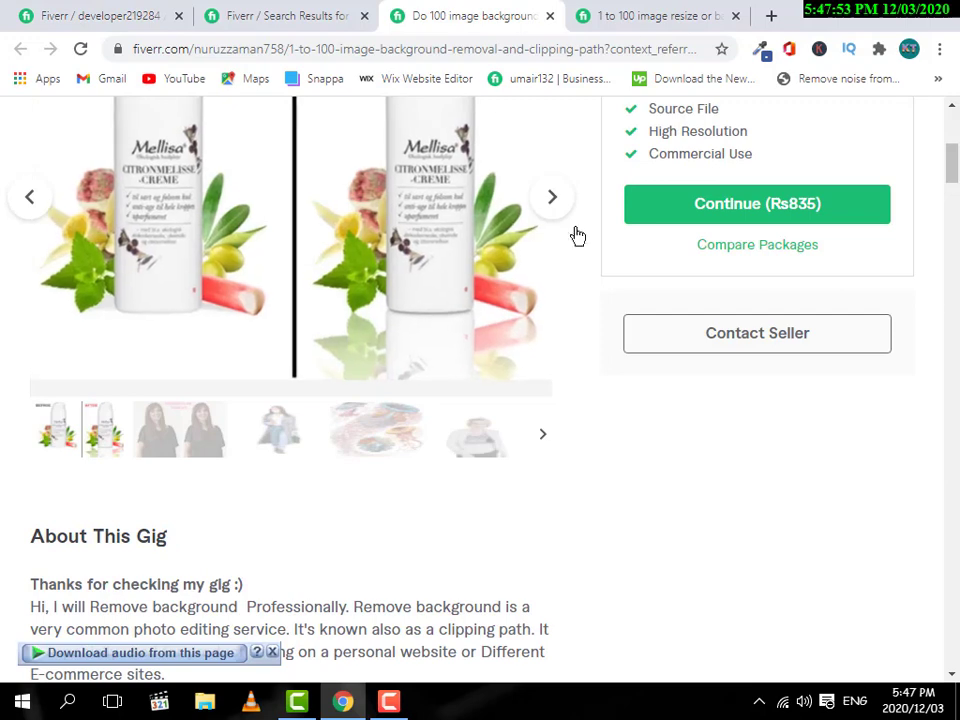
scroll(480, 400, down, 1)
scroll(480, 399, down, 8)
click(650, 15)
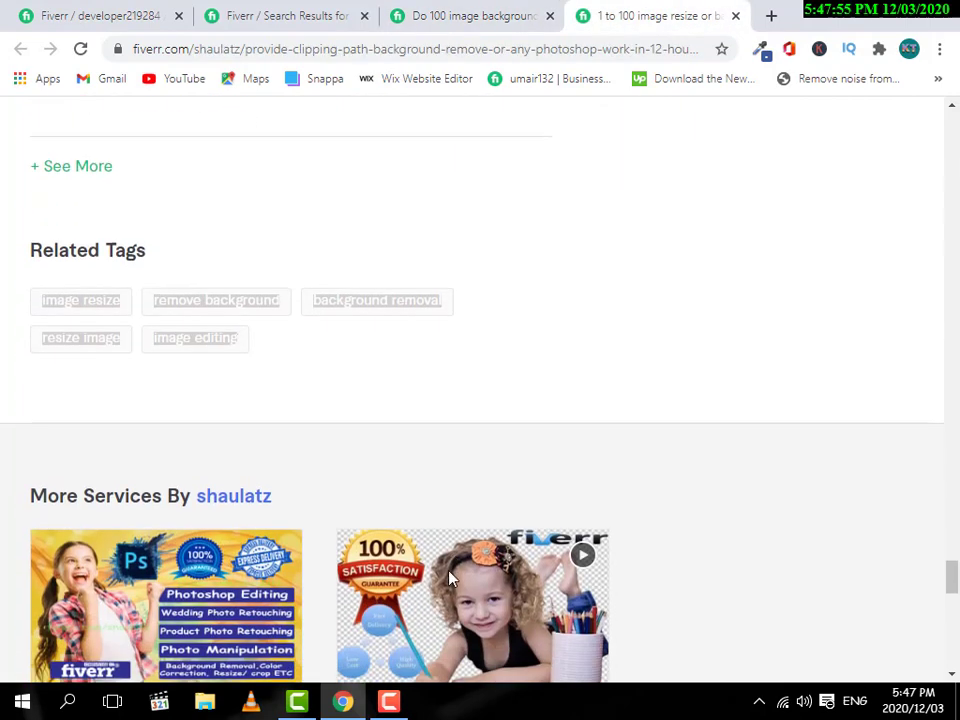
scroll(405, 487, up, 2)
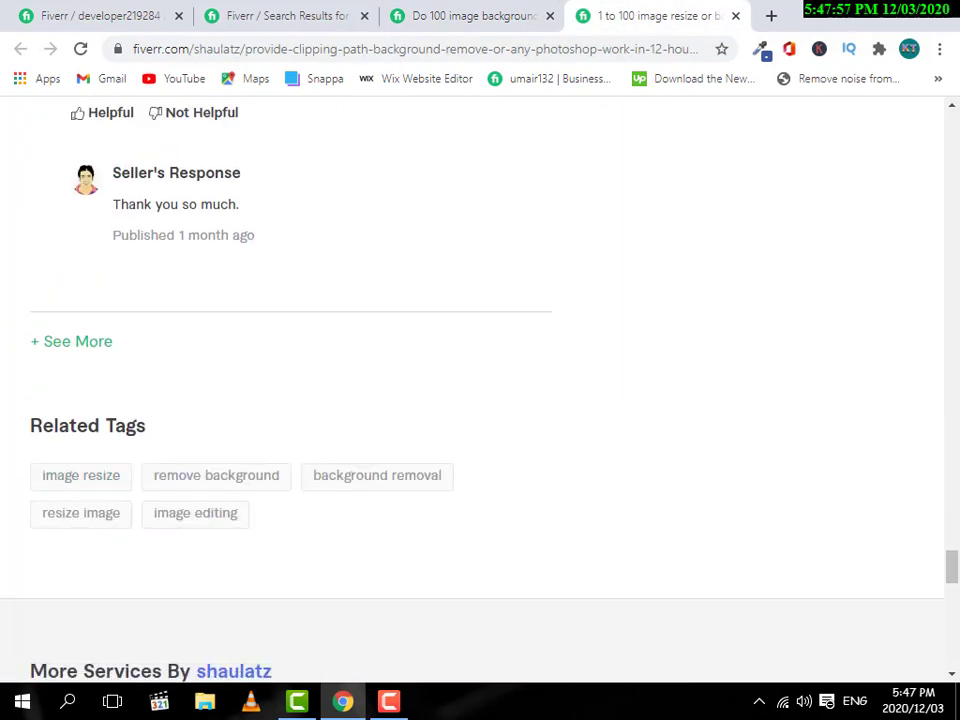
click(338, 12)
key(ctrl+shift+Tab)
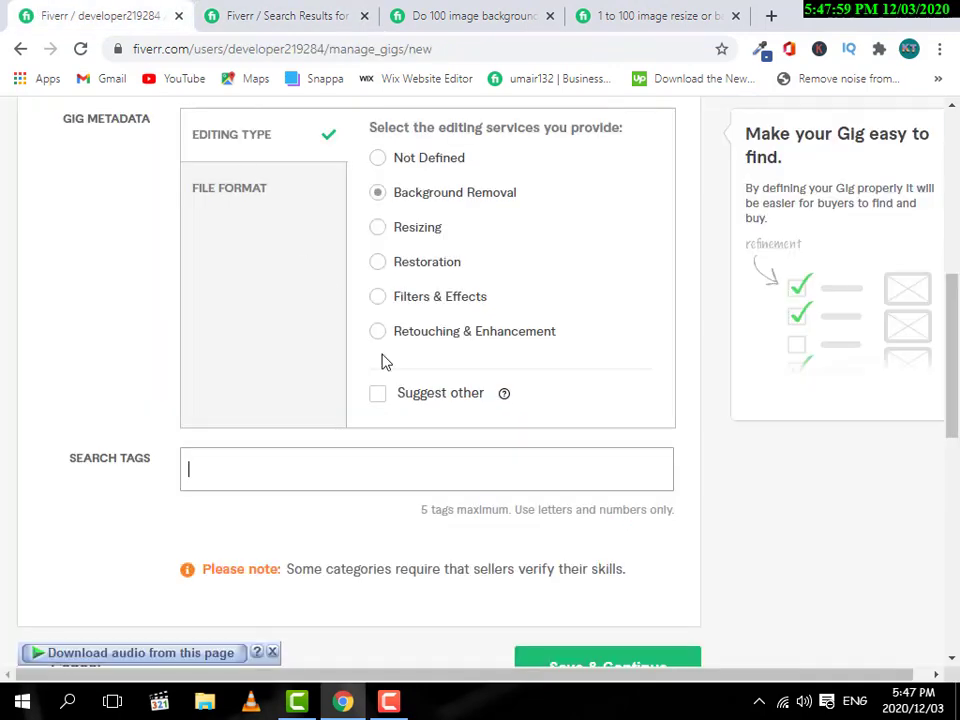
click(375, 476)
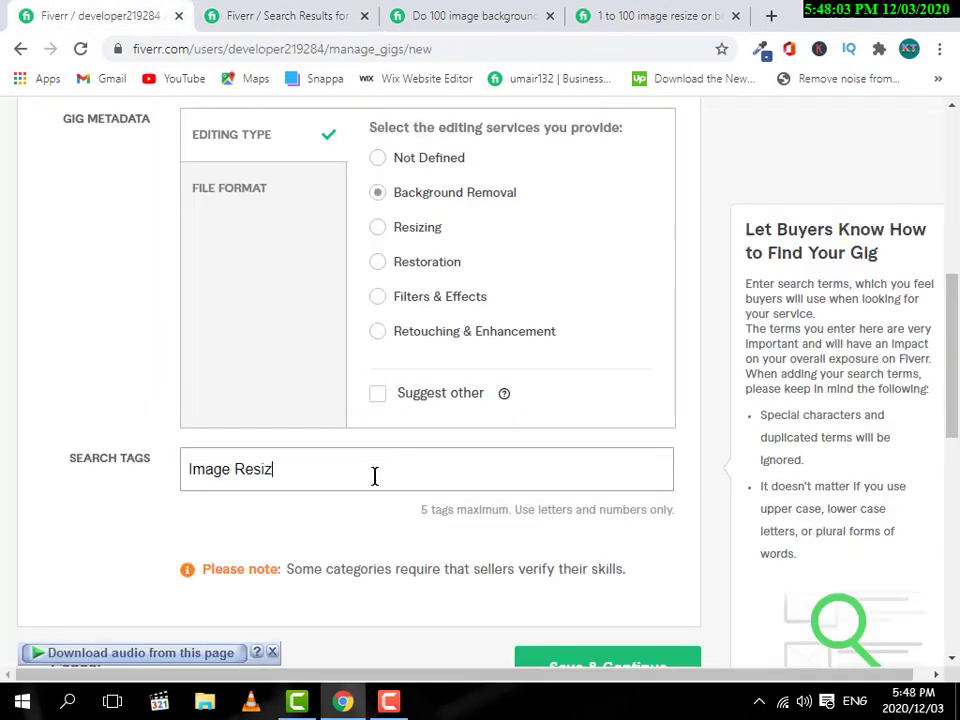
text(Image Resize)
key(Return)
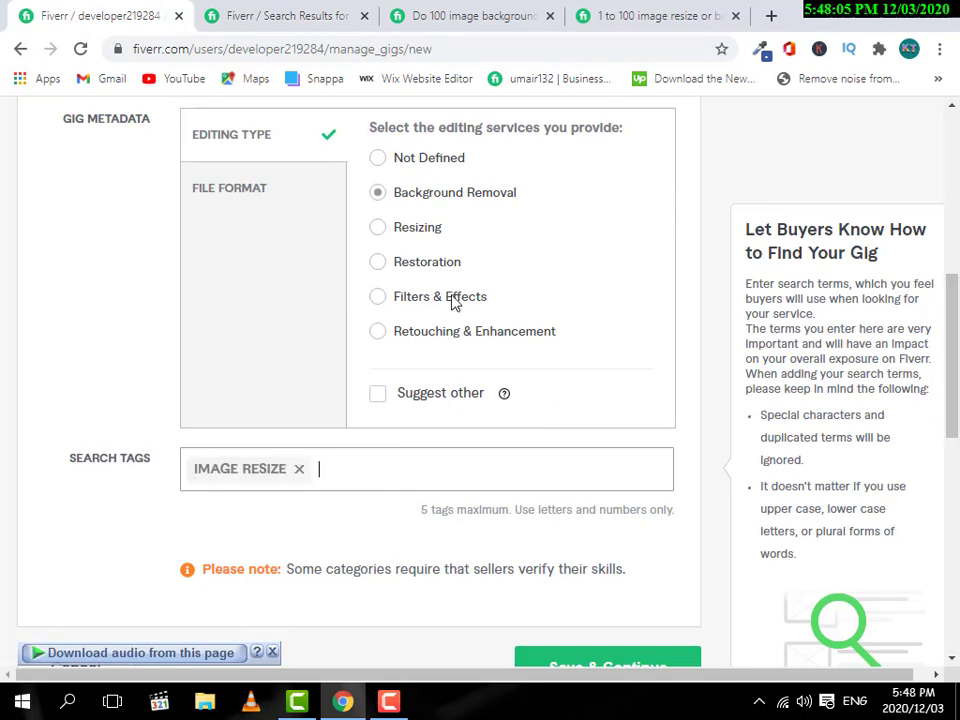
Check the competing gig's related tags and add "Remove background" as a search tag on the new gig form
click(702, 8)
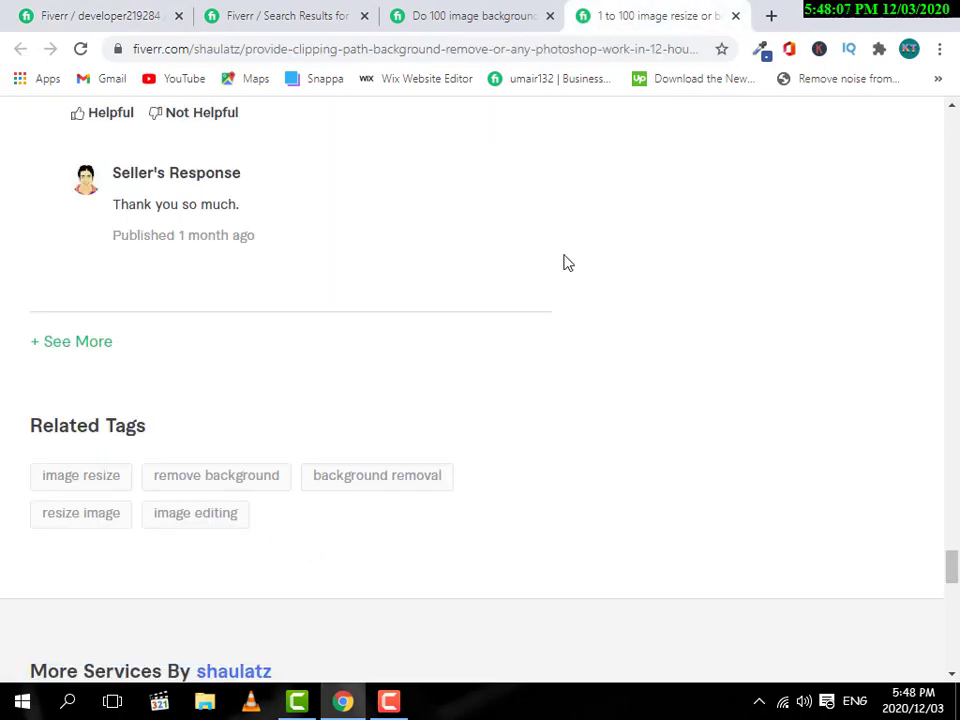
click(168, 6)
text(Remo)
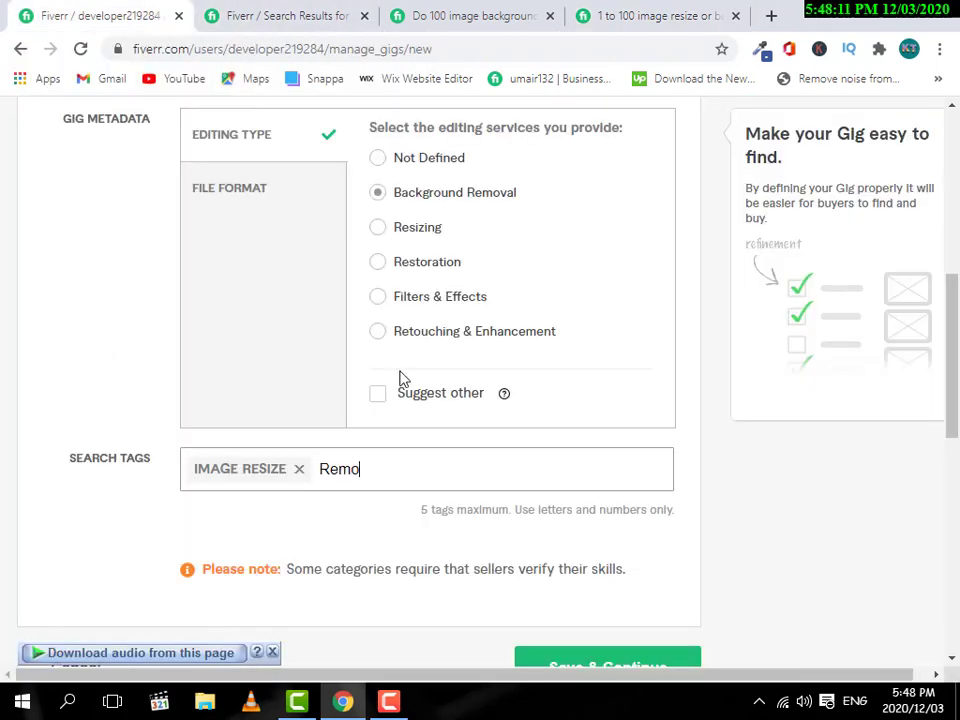
text(ve background)
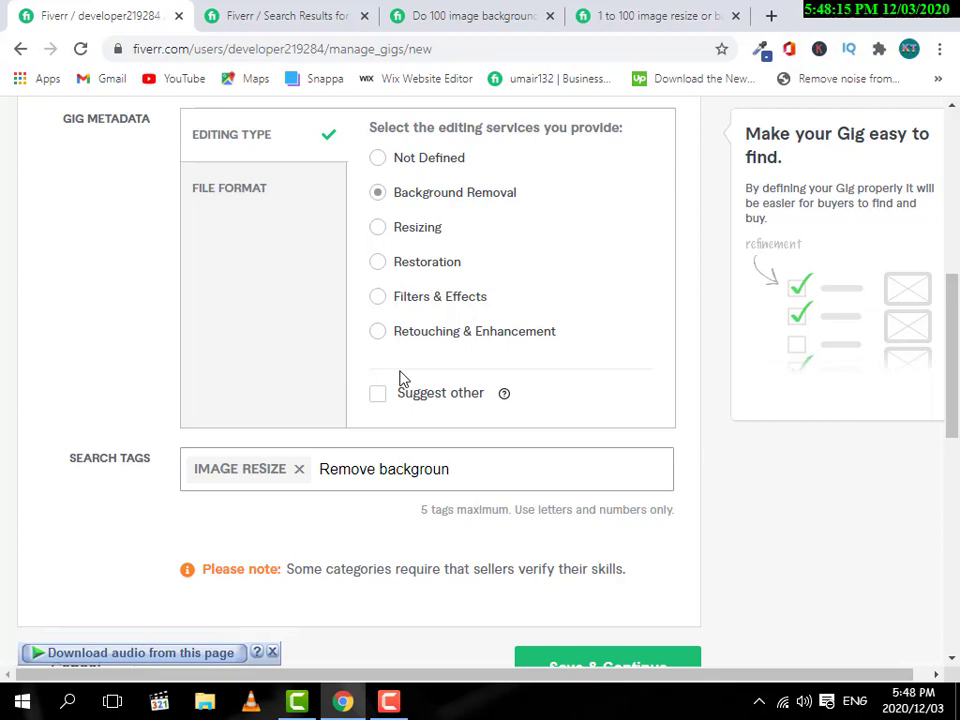
right_click(423, 473)
click(583, 495)
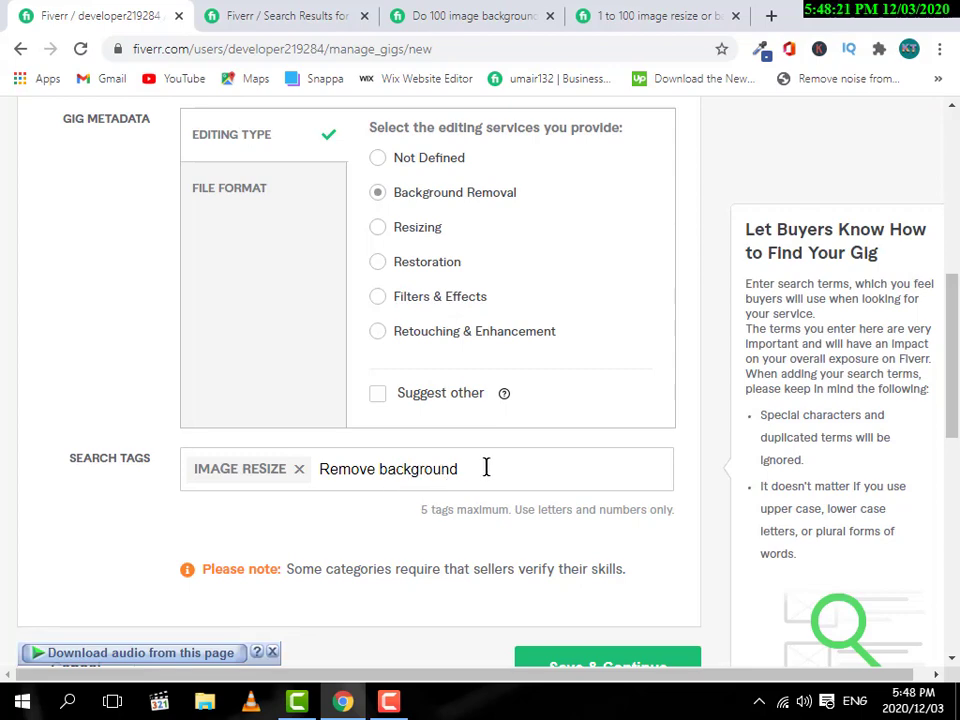
key(Return)
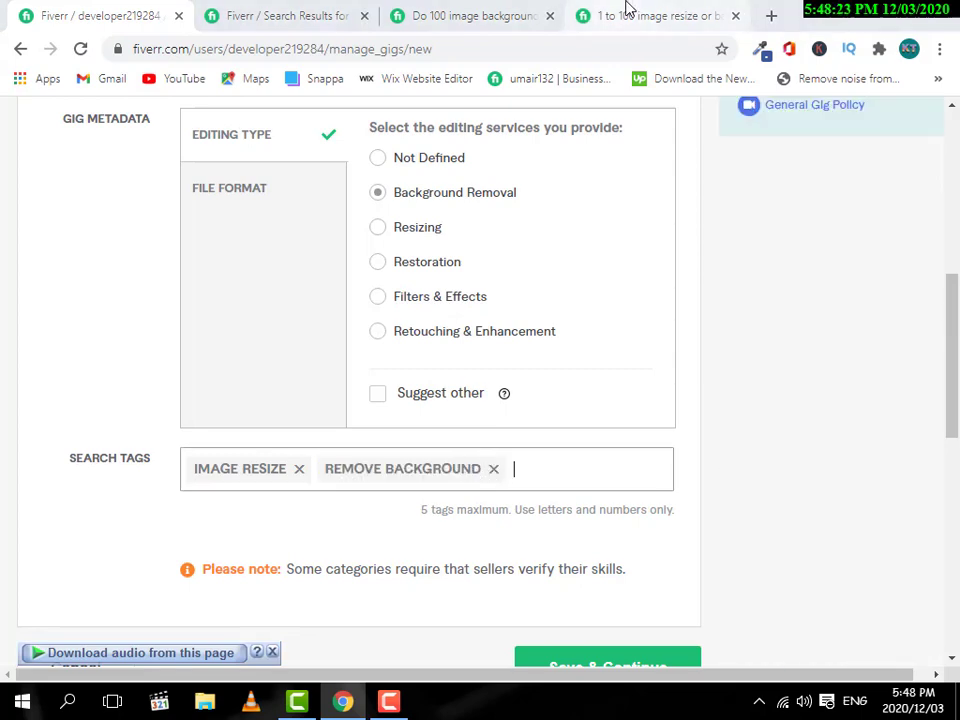
Look at the competing gig's third related tag and enter "background remova" as a search tag on the new gig form
click(624, 10)
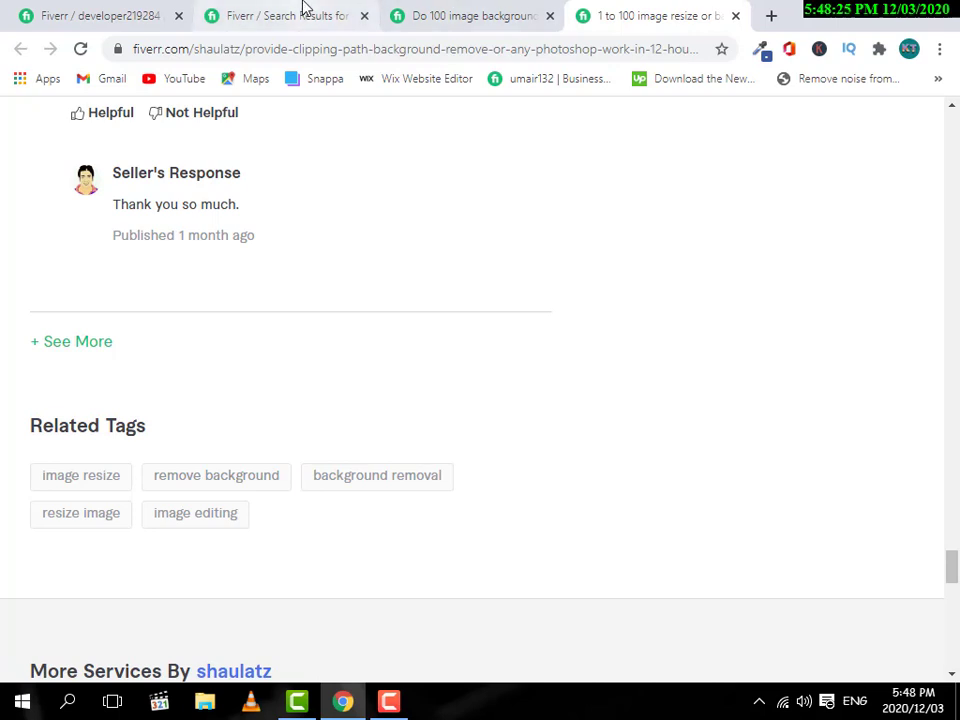
click(100, 14)
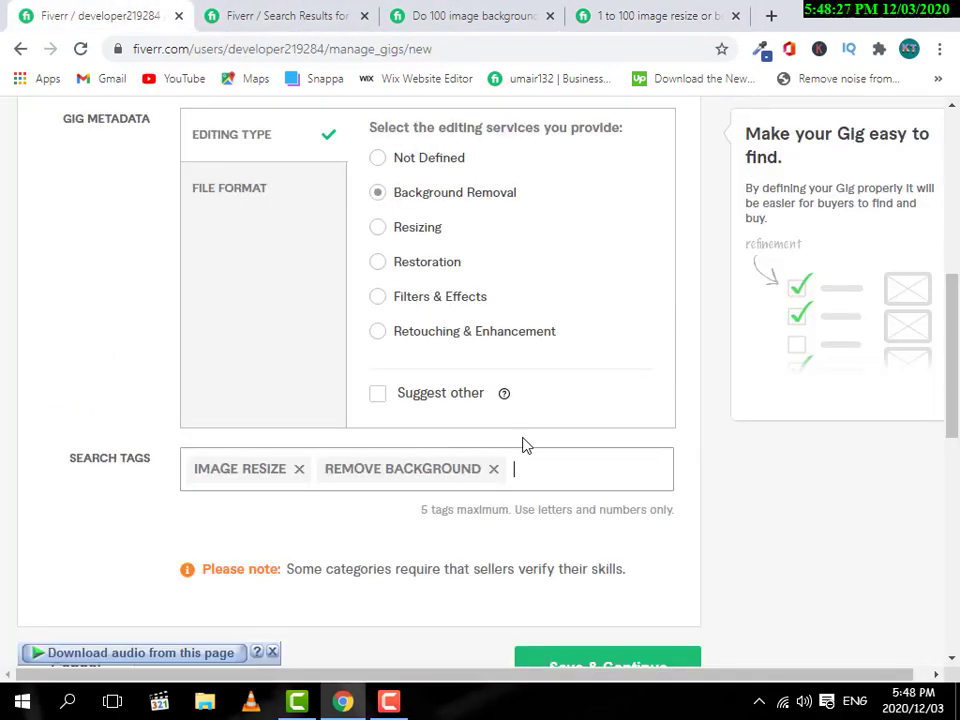
text(background r)
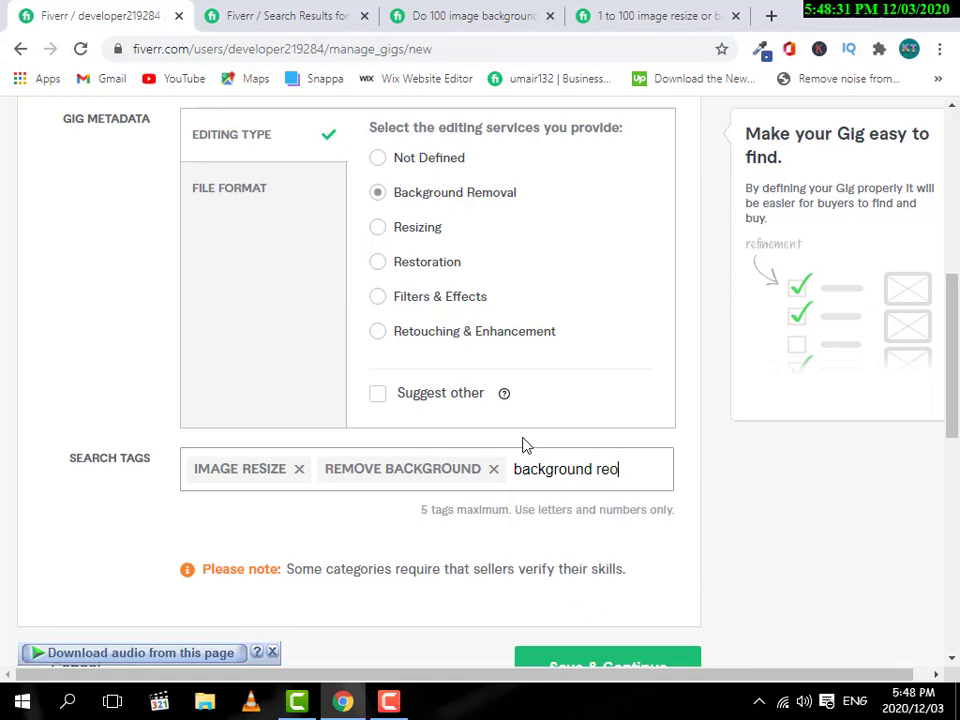
text(emova)
key(Return)
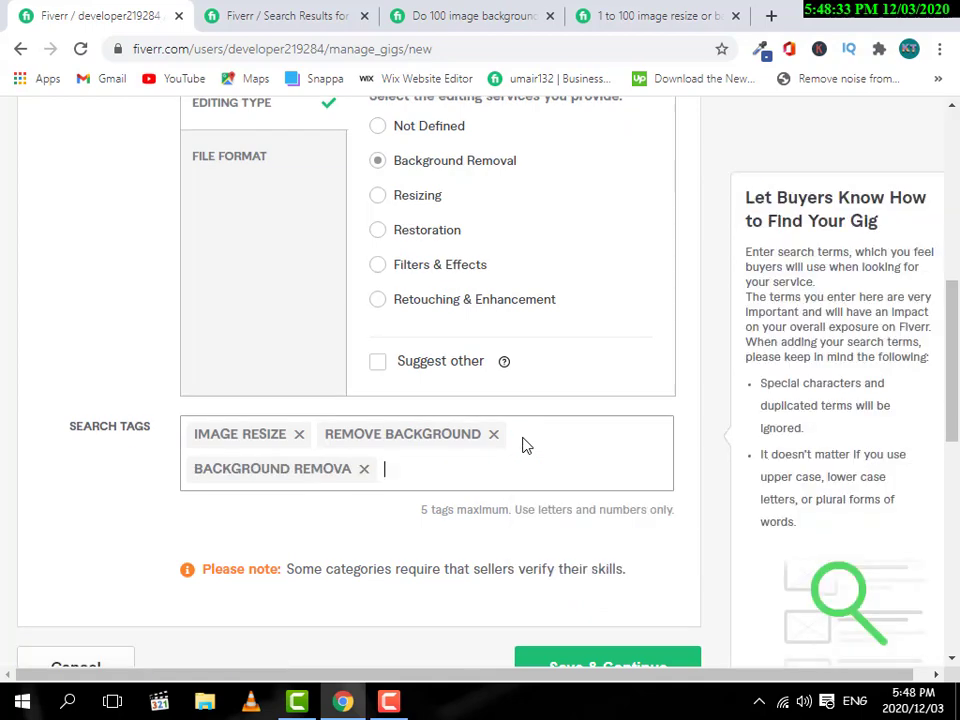
Remove the last two search tags, keeping "Image Resize", and add "Background removal" in their place
mouse_move(665, 22)
mouse_move(351, 495)
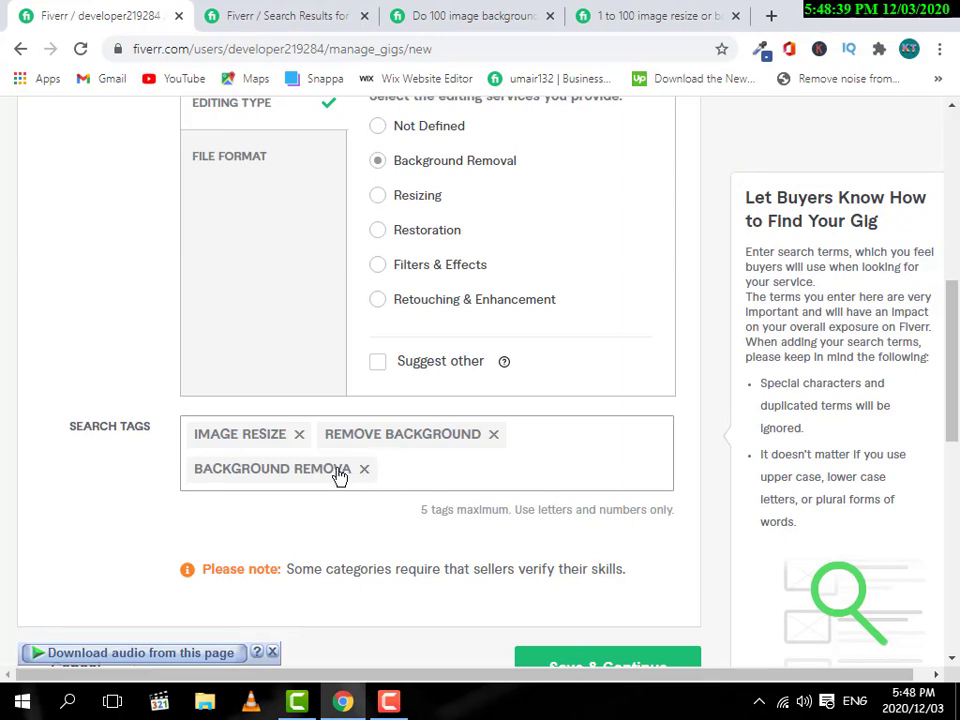
key(BackSpace)
key(BackSpace)
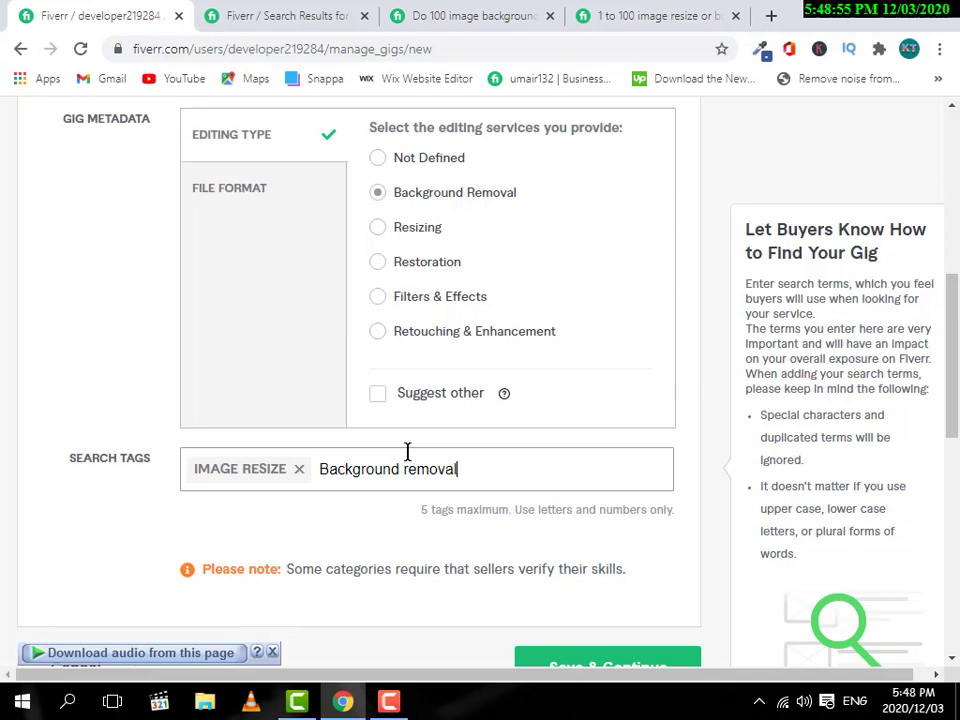
key(Return)
Compare with the competing gig's related tags and add "remove background" as the third search tag
click(692, 10)
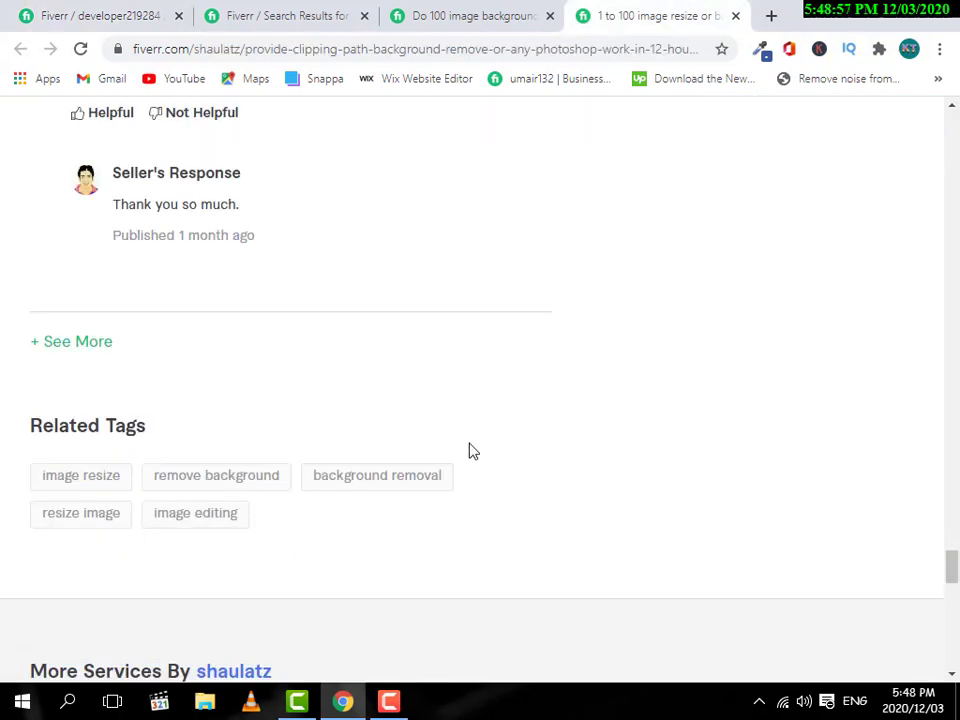
click(64, 10)
text(remove background)
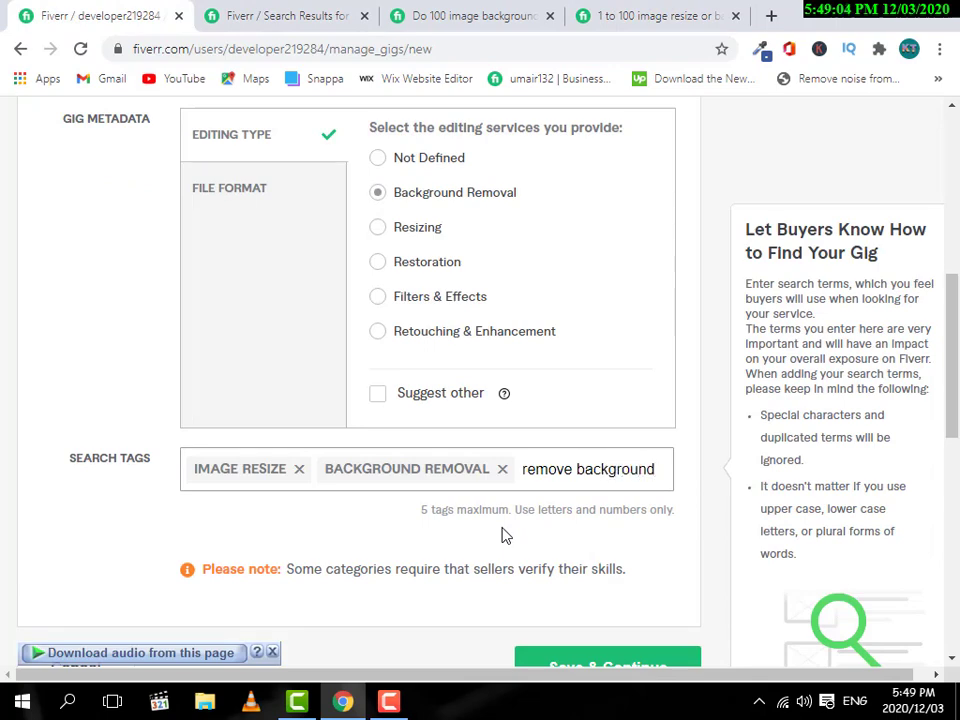
key(Return)
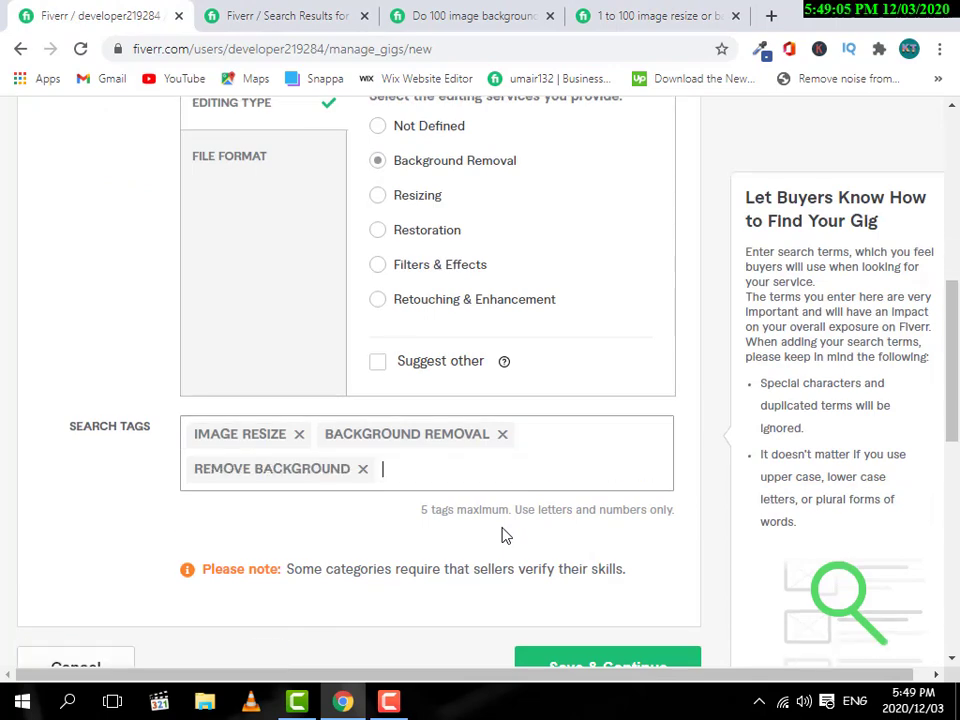
Check the competing gig's remaining related tags and add "resize image" as the fourth search tag
click(671, 10)
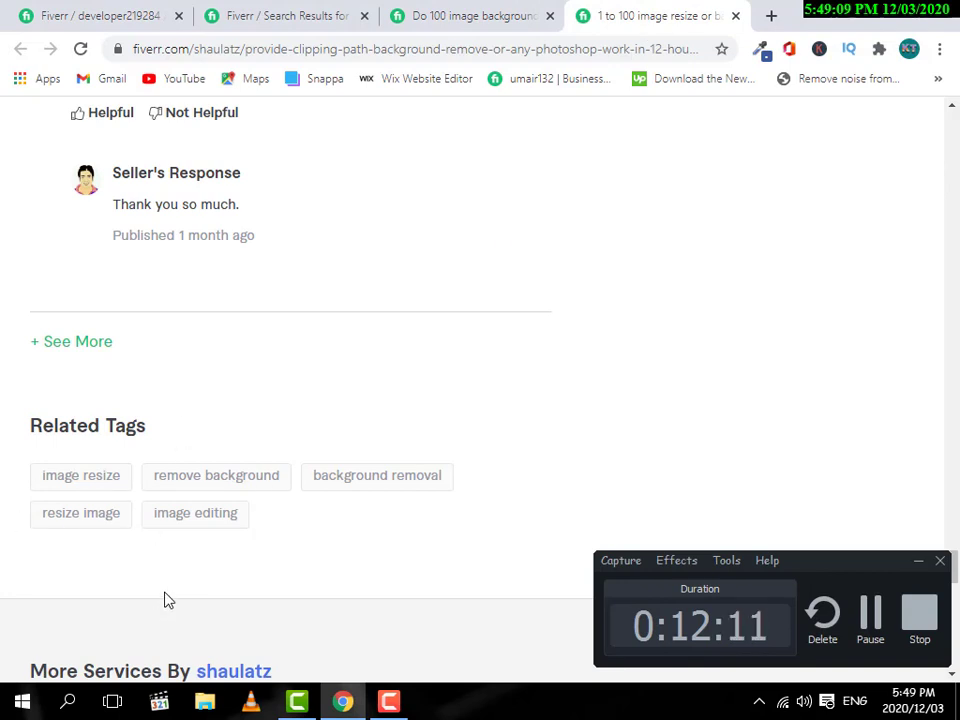
key(ctrl+1)
text(re)
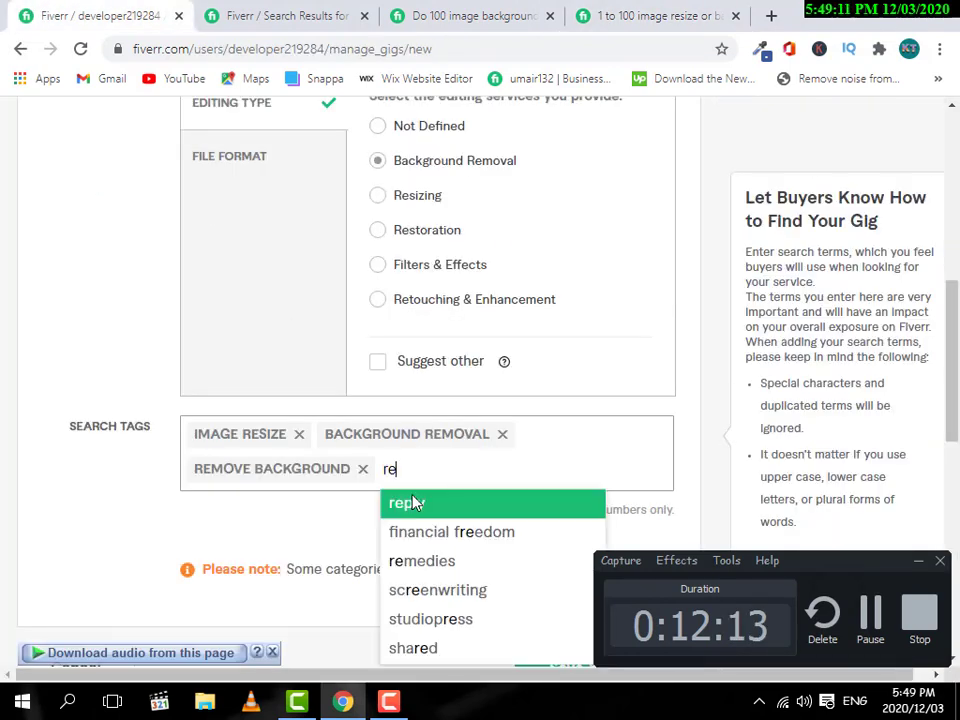
text(size im)
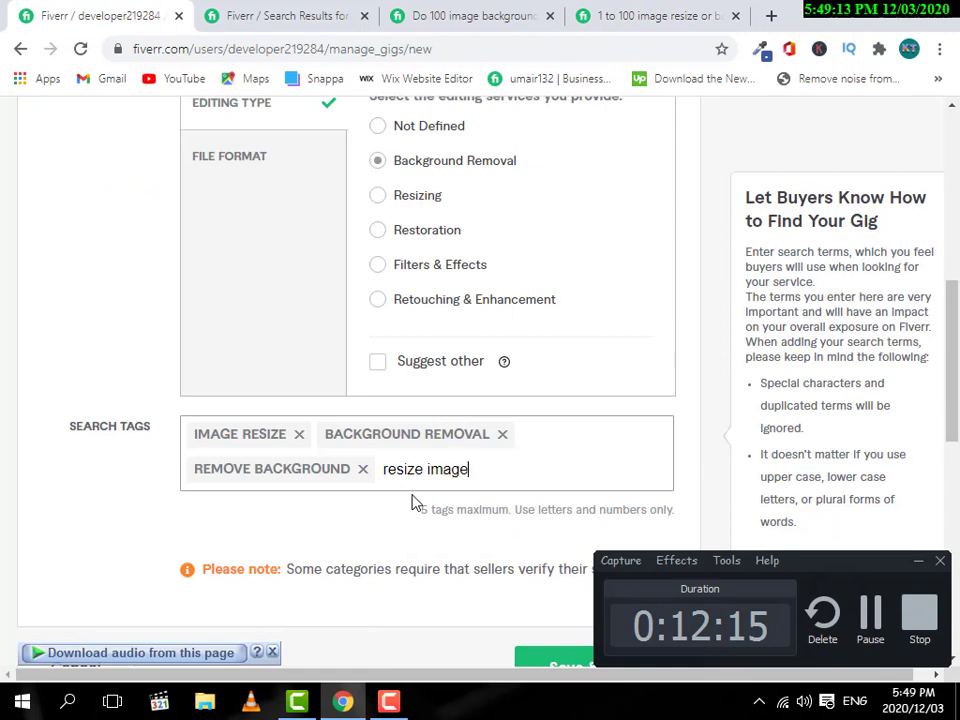
text(age)
key(Return)
Add "image editing" as the fifth search tag
text(imag)
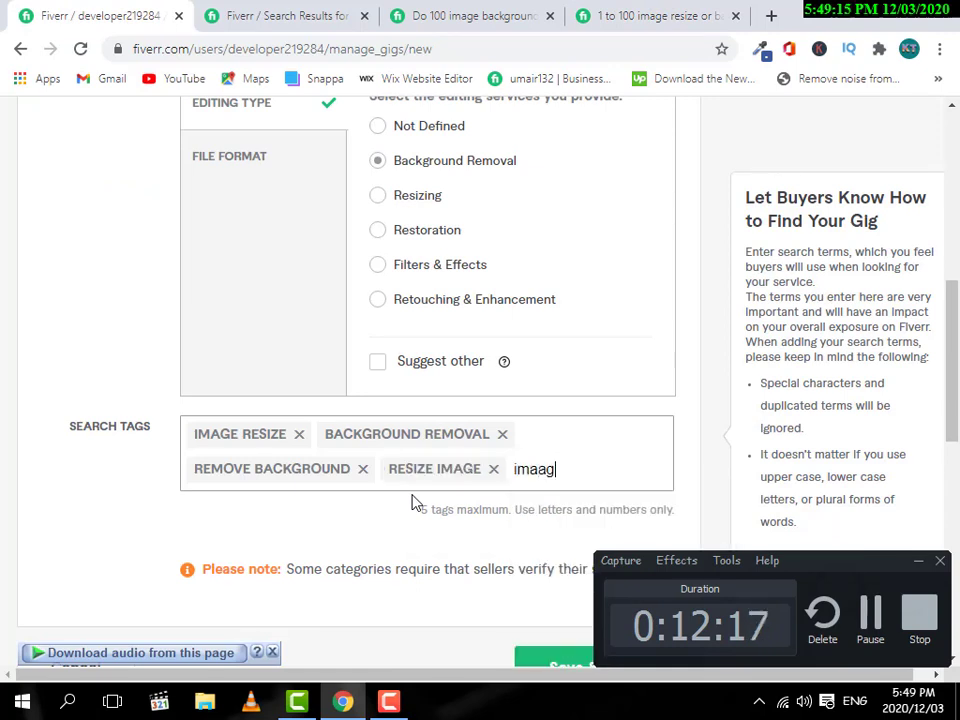
key(BackSpace)
text(ge)
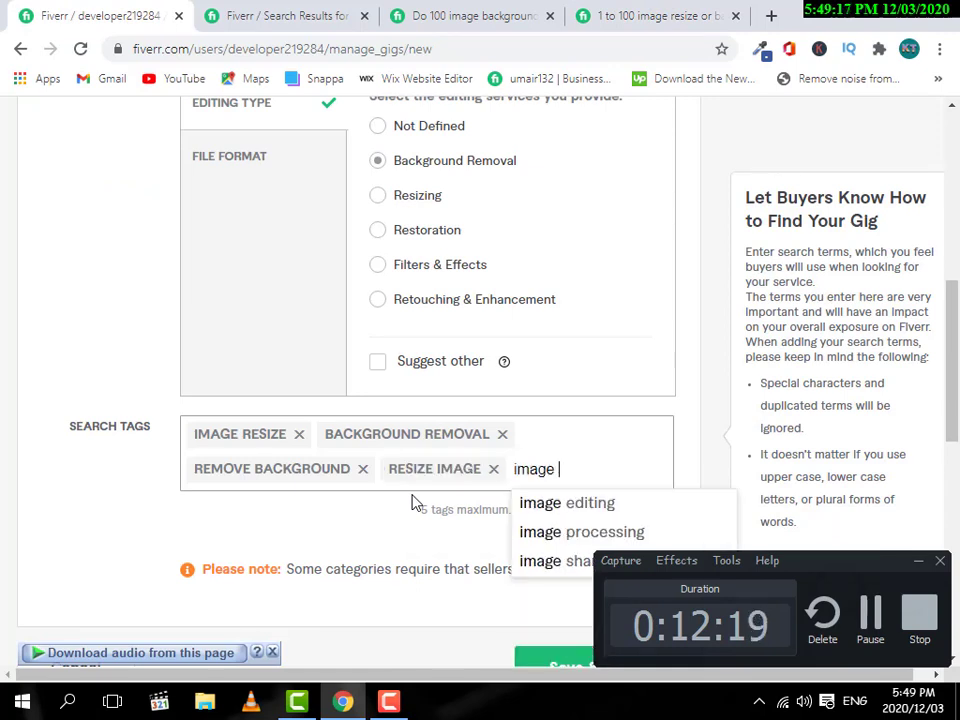
click(671, 510)
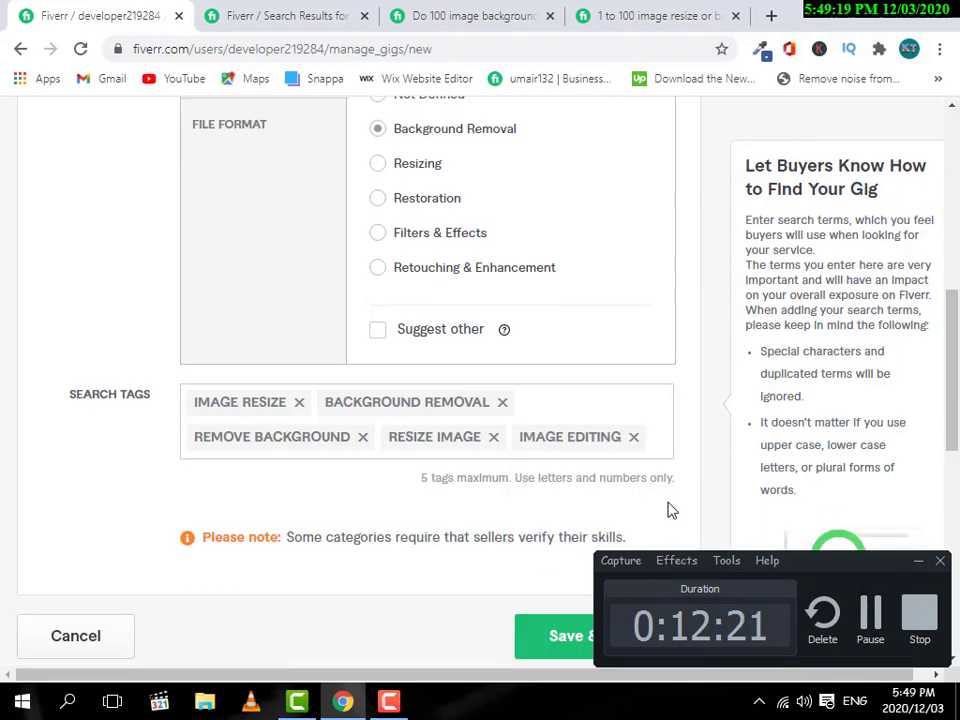
click(617, 349)
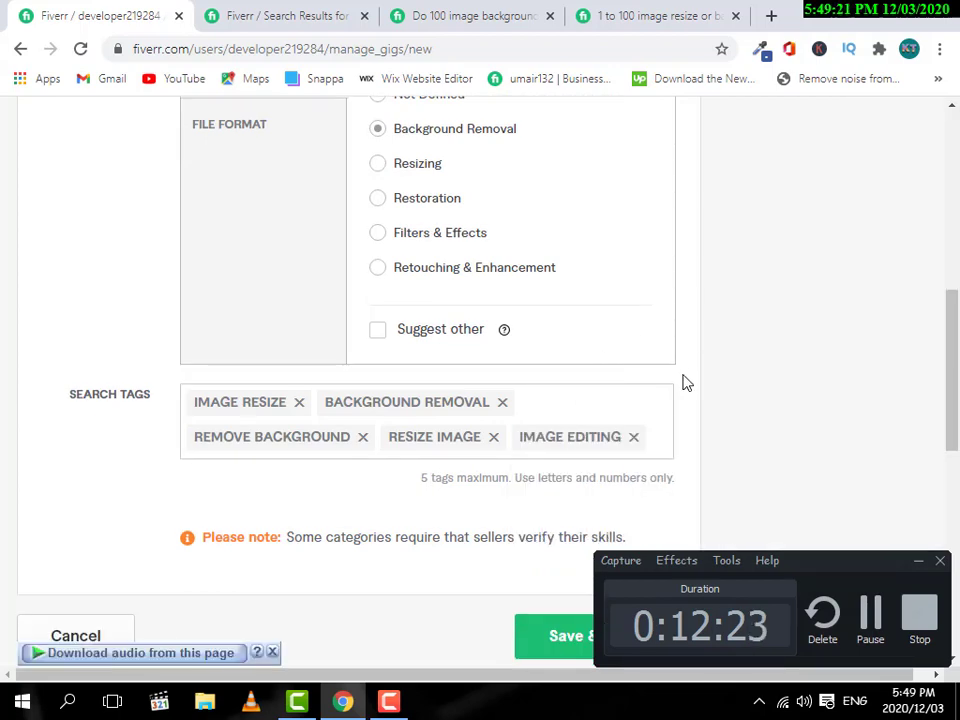
Review the completed gig overview, save it and continue to the Pricing stage
scroll(686, 383, down, 2)
scroll(825, 525, up, 1)
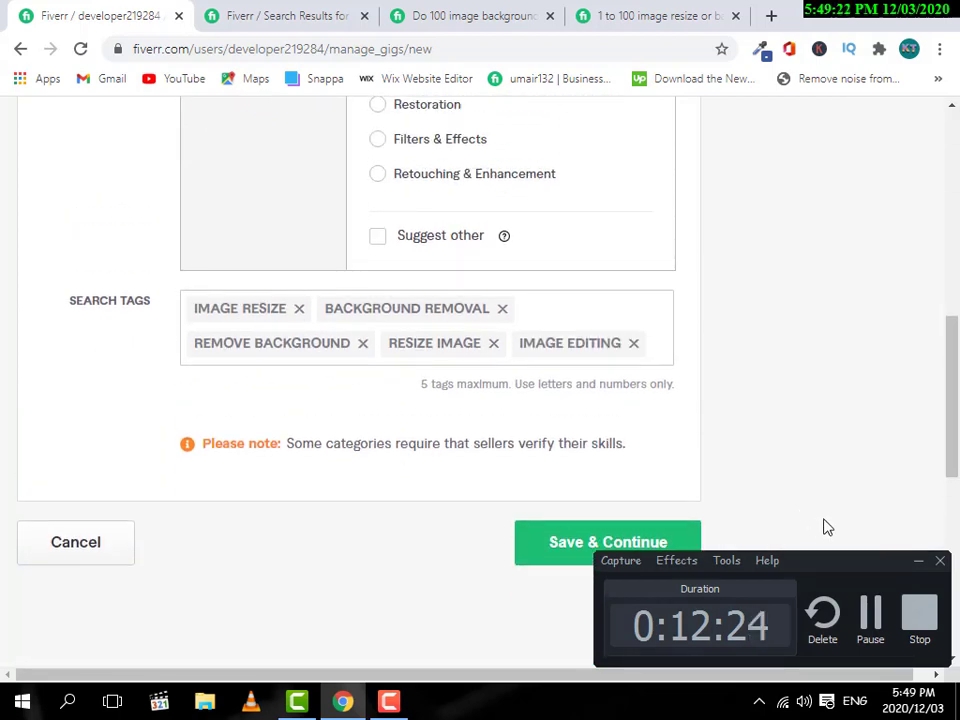
click(919, 563)
scroll(724, 459, up, 6)
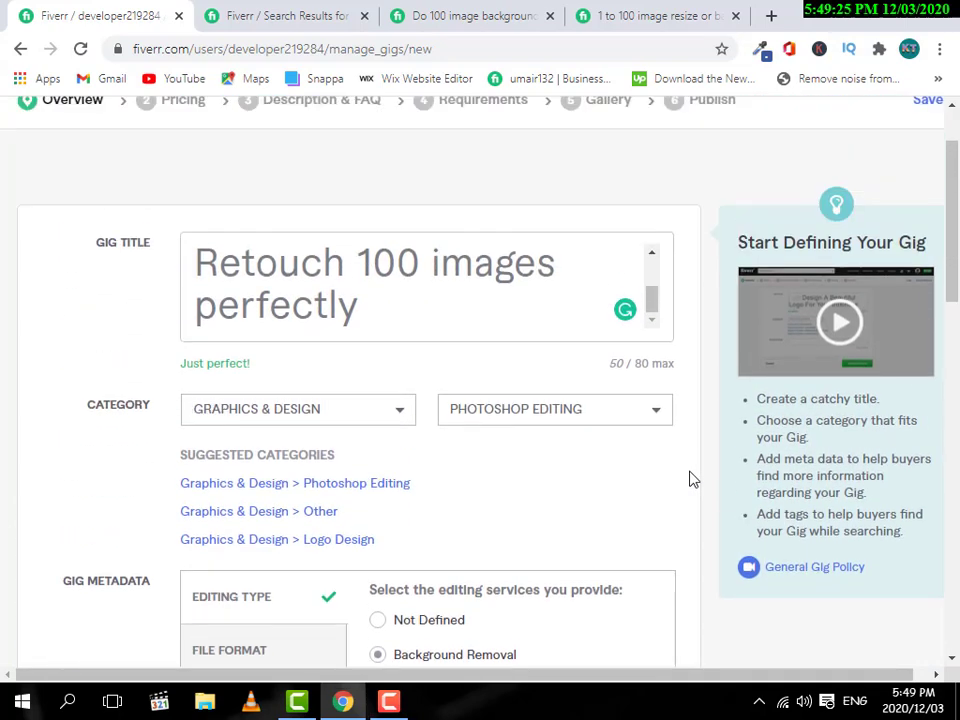
scroll(690, 480, up, 1)
scroll(690, 480, down, 3)
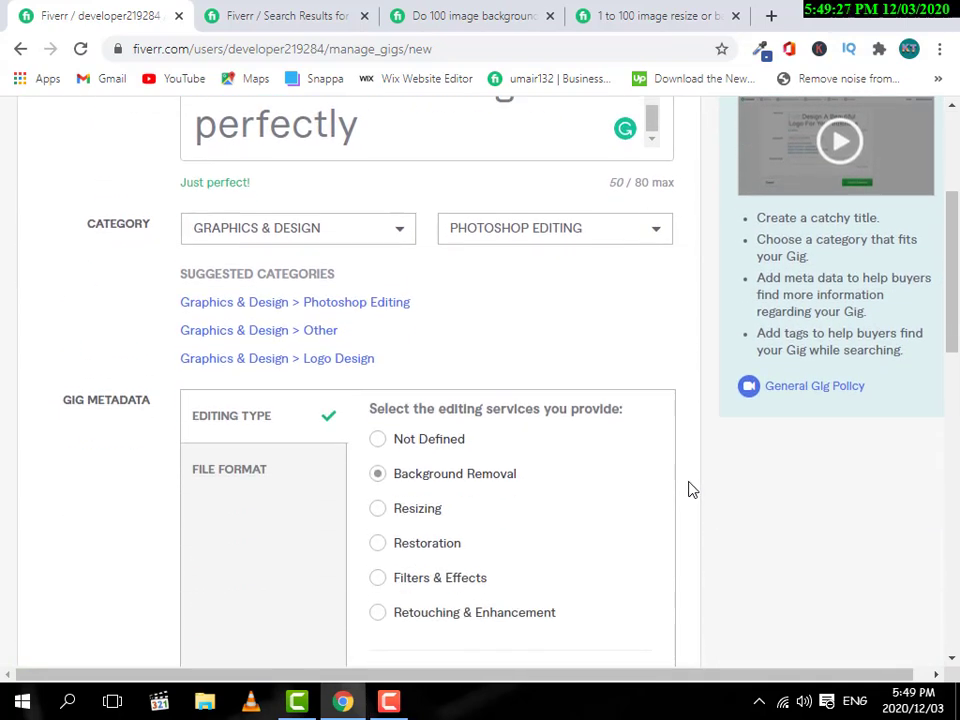
scroll(688, 489, down, 2)
scroll(688, 489, up, 2)
scroll(690, 489, down, 5)
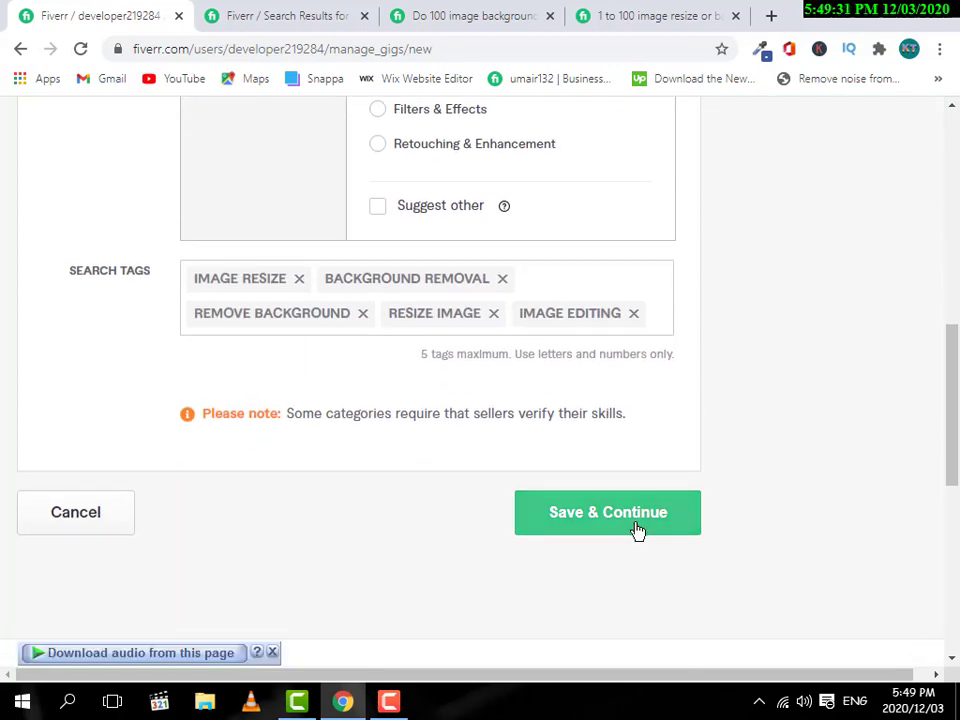
click(640, 527)
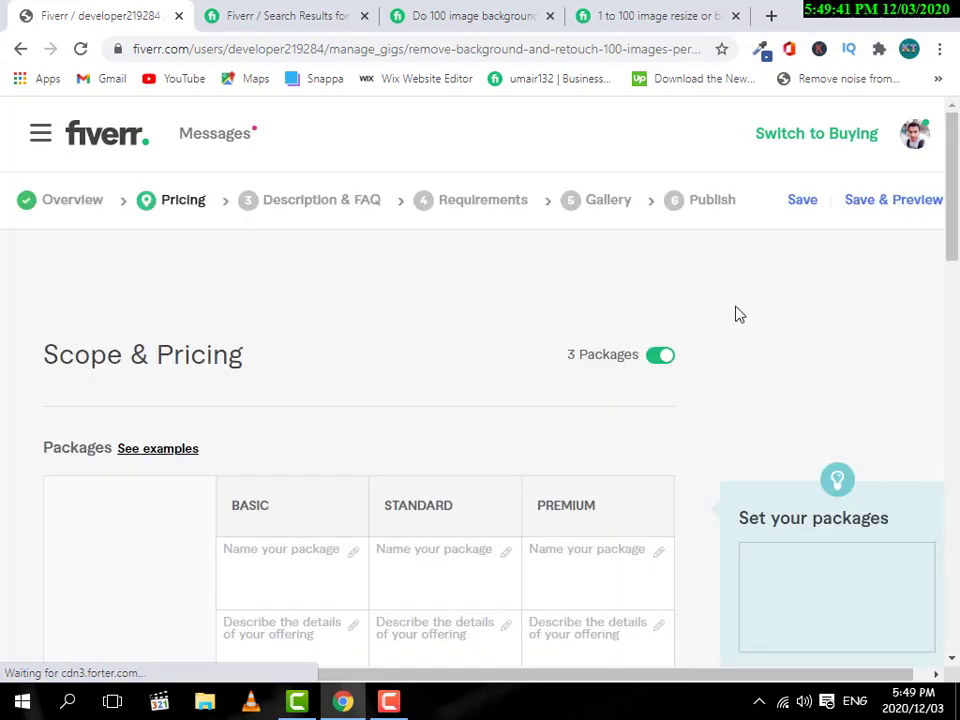
Look over the Scope & Pricing package table and open the Basic package's name for editing
scroll(726, 327, down, 6)
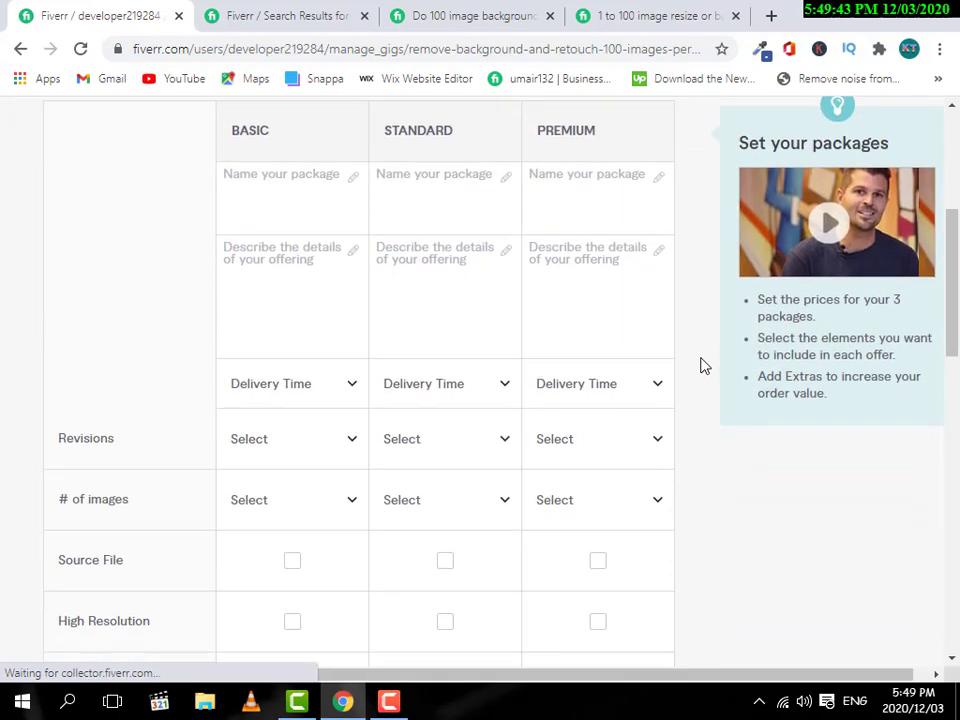
scroll(703, 374, down, 3)
scroll(703, 374, up, 8)
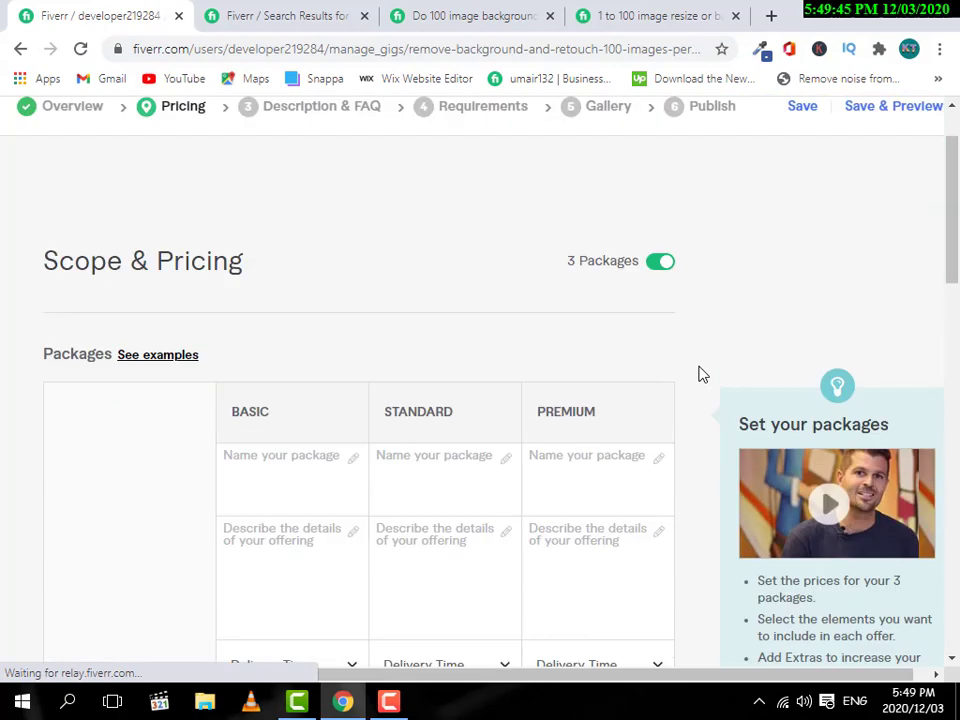
scroll(703, 374, down, 3)
scroll(699, 373, up, 1)
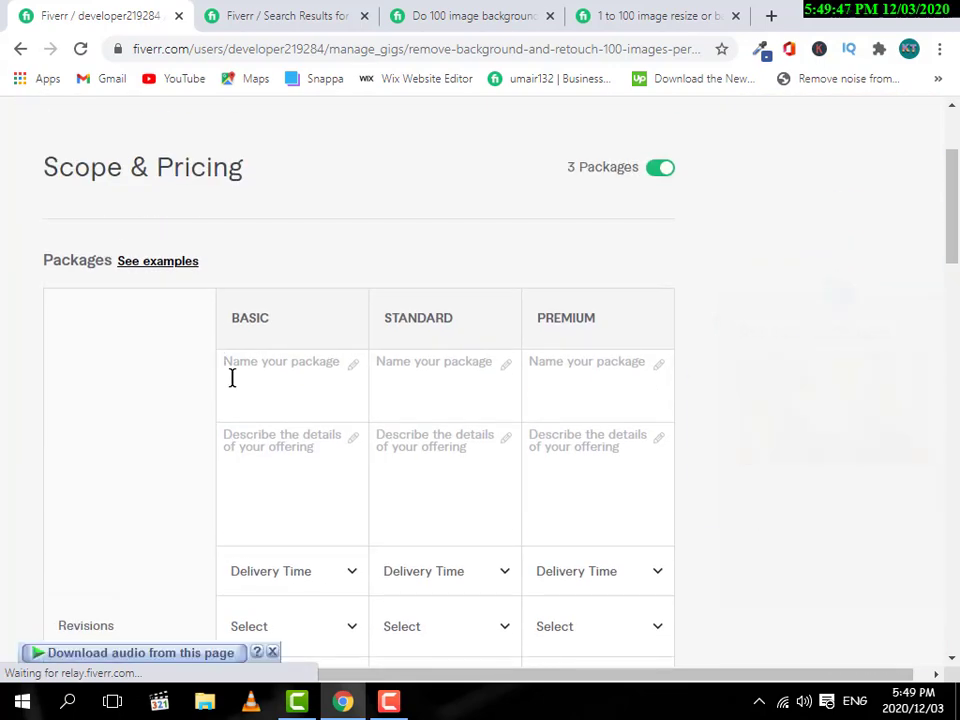
click(248, 375)
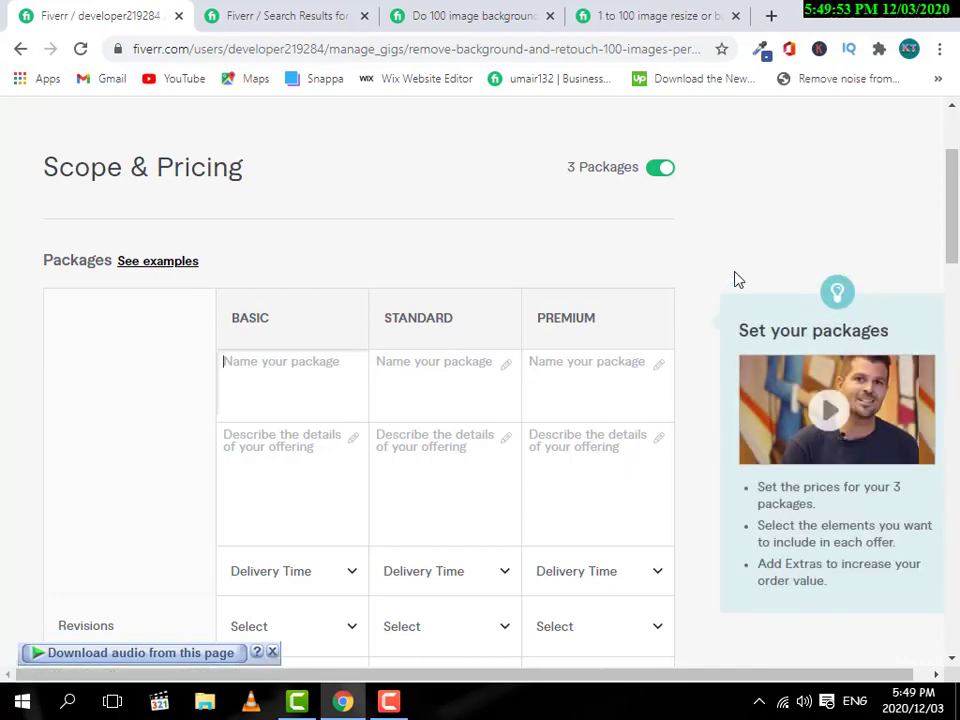
Go to the competing "Do 100 image background" gig and examine the names and descriptions in its Compare Packages table
click(658, 10)
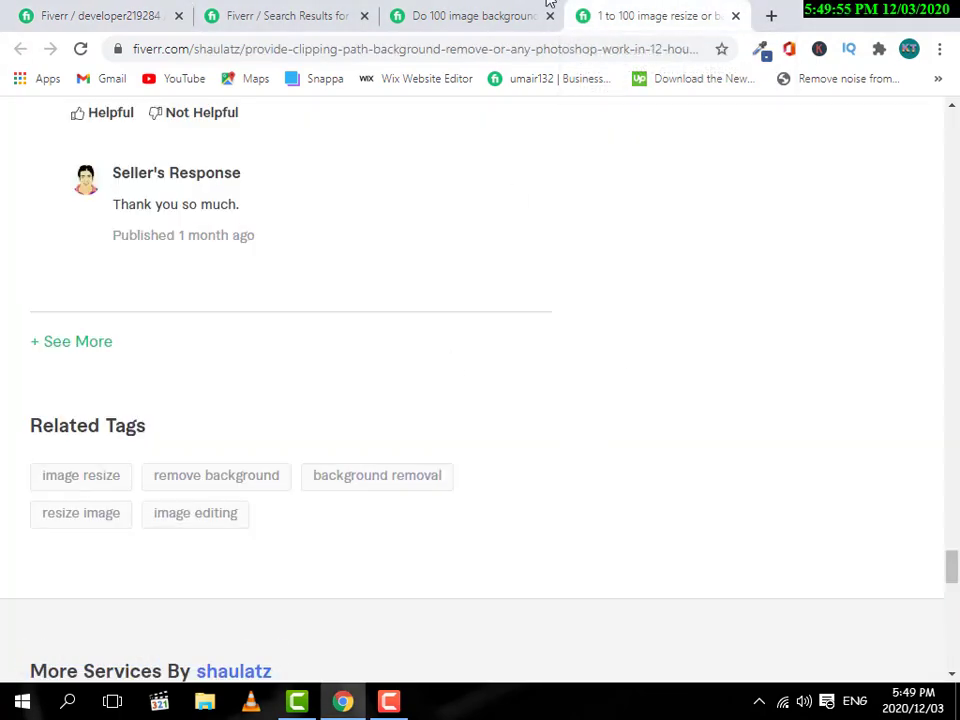
click(450, 12)
scroll(489, 429, up, 2)
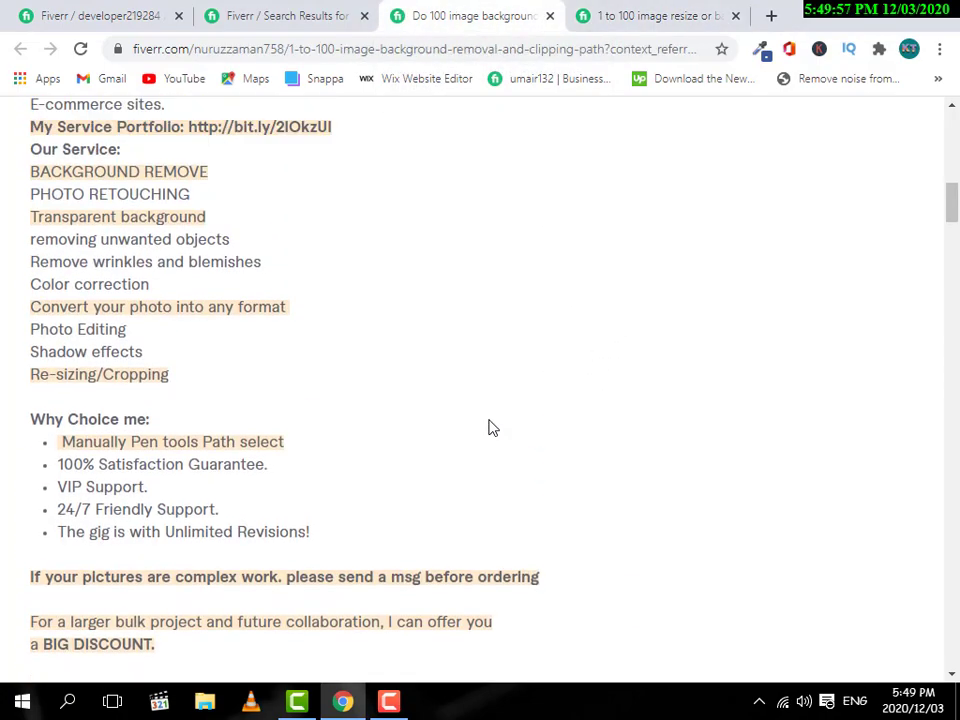
scroll(223, 397, down, 7)
scroll(446, 410, up, 15)
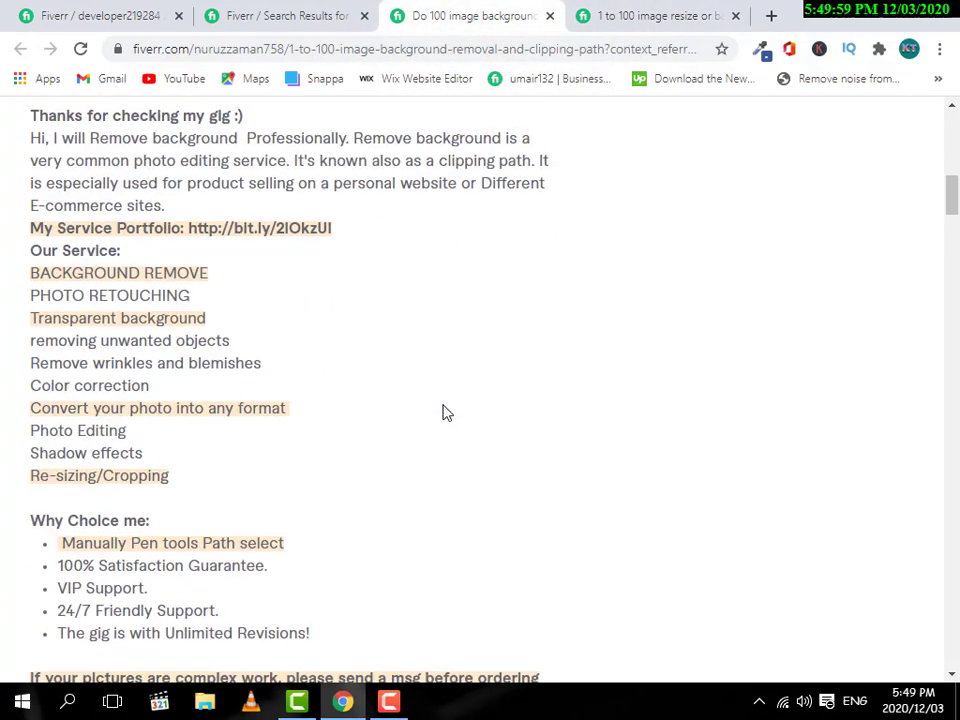
scroll(446, 412, down, 10)
scroll(446, 414, down, 10)
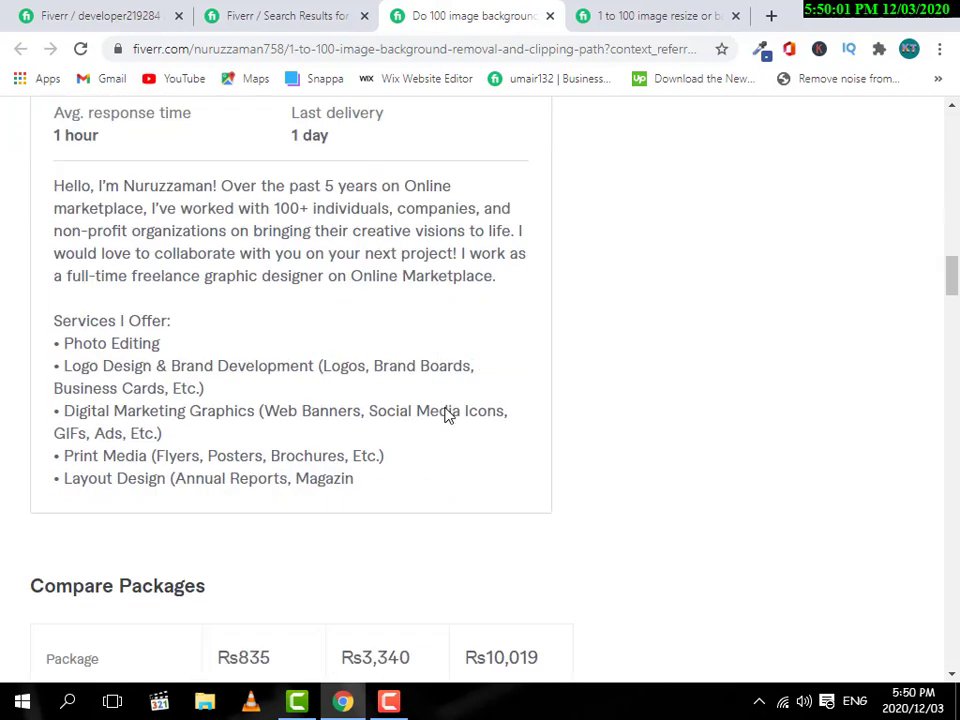
scroll(446, 414, up, 2)
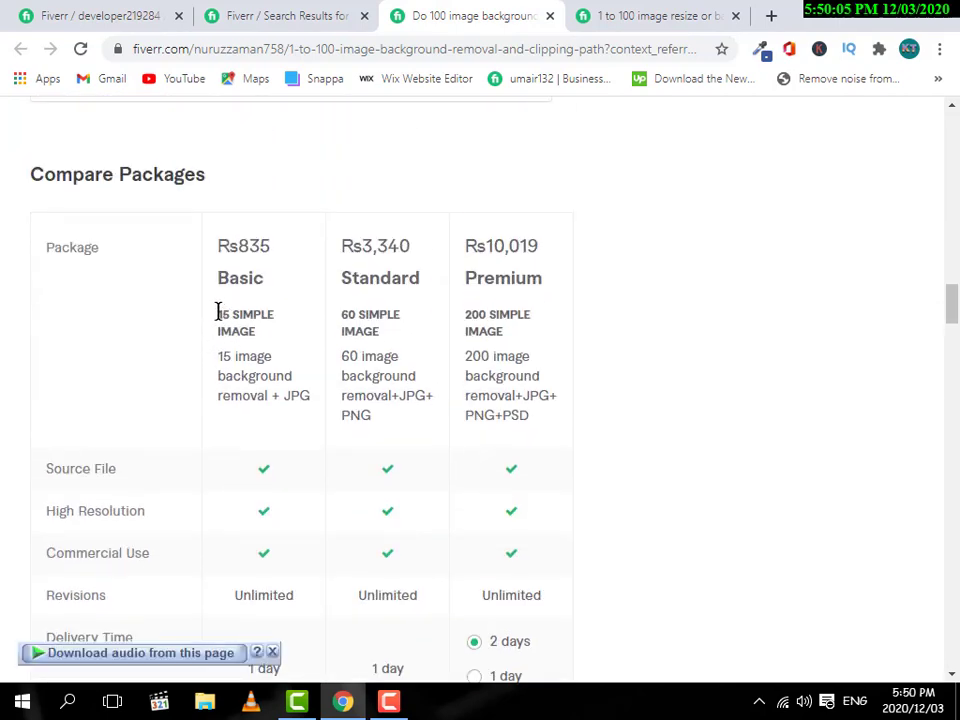
Check the Basic package name in the competing "Do 100 image background" gig, and name the new gig's Basic package "20 Images"
key(ctrl+1)
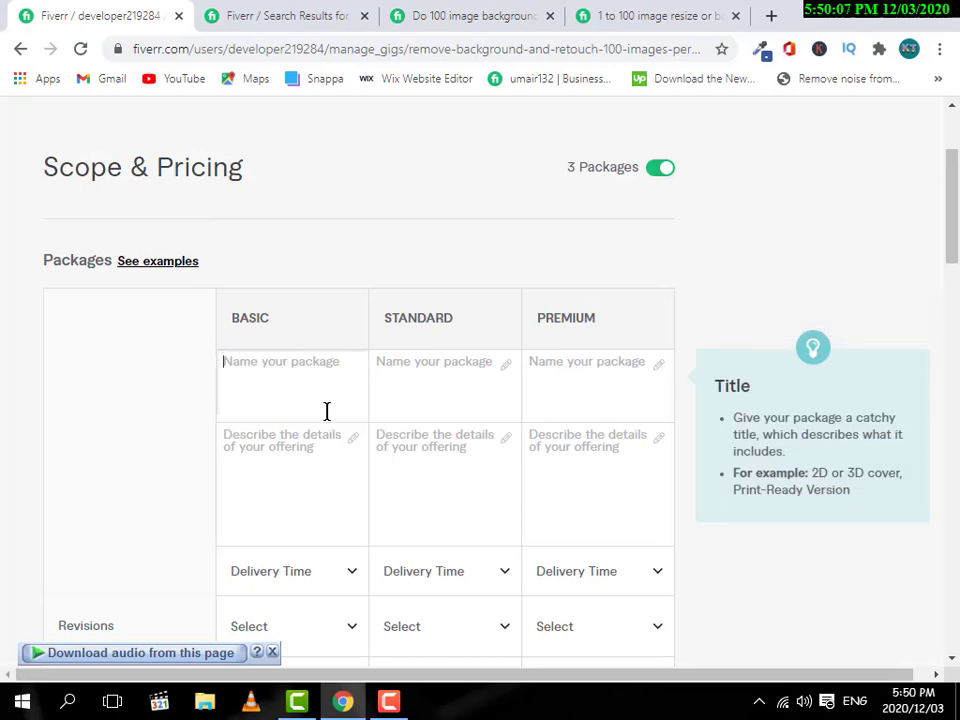
key(ctrl+4)
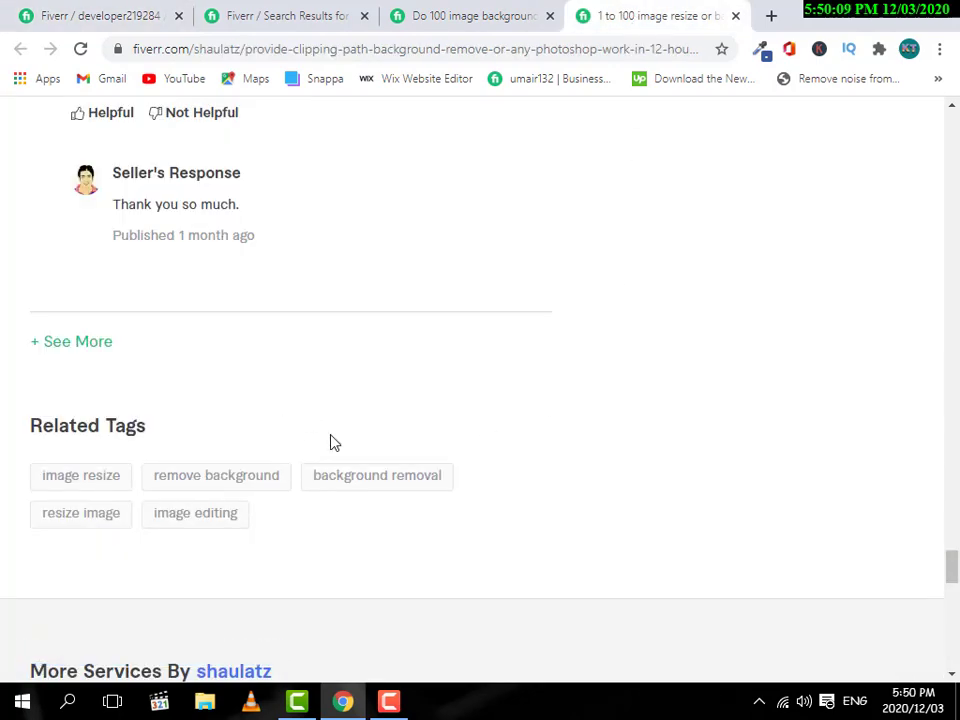
click(460, 15)
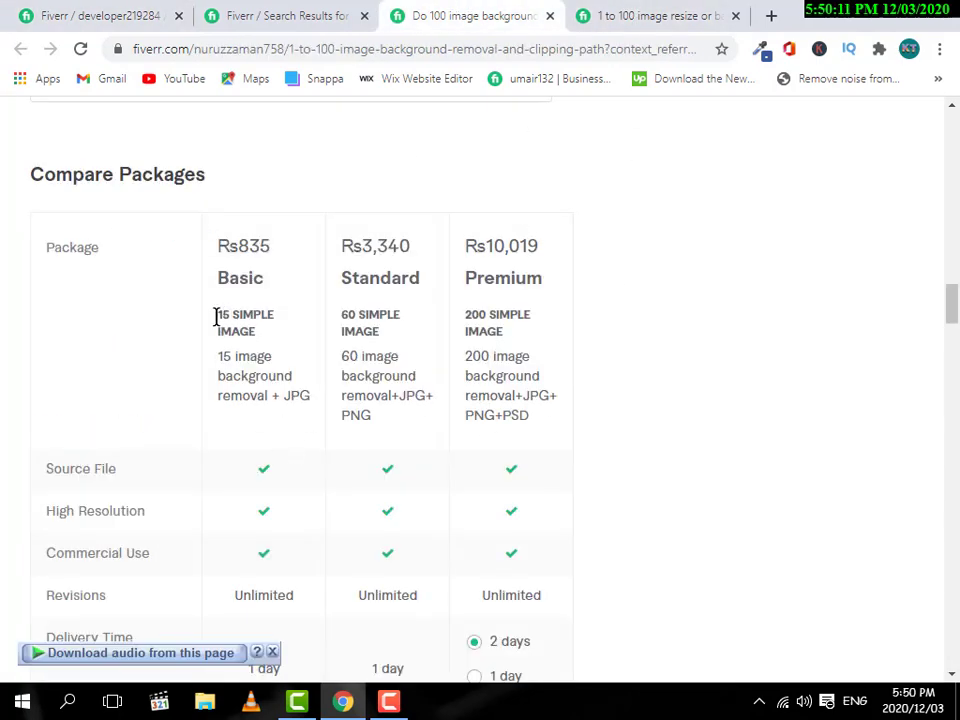
drag(218, 317, 285, 342)
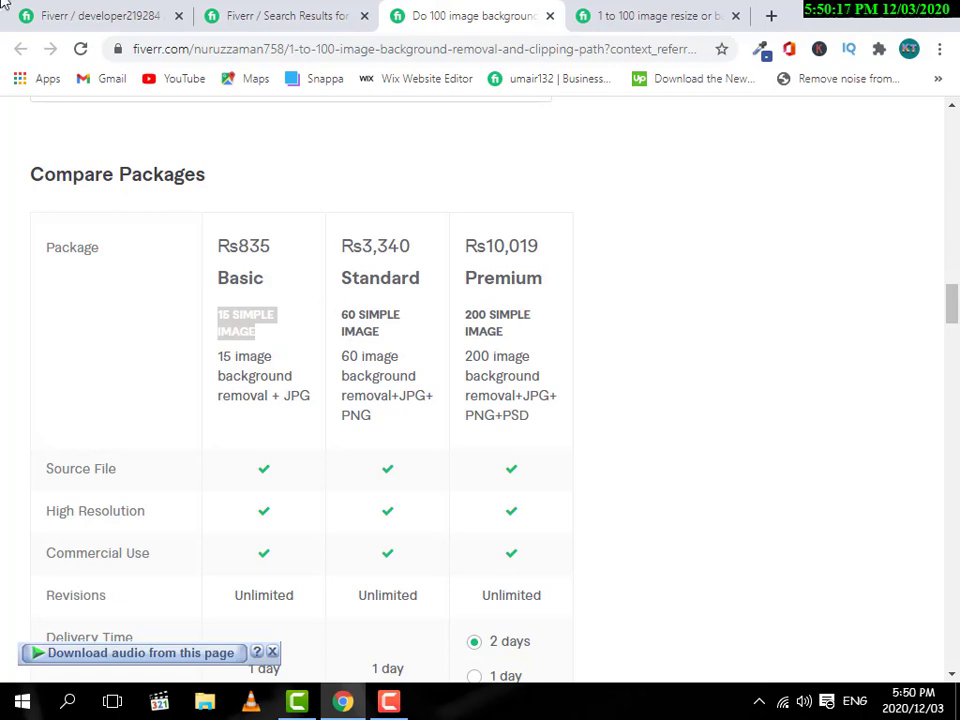
click(60, 15)
text(20)
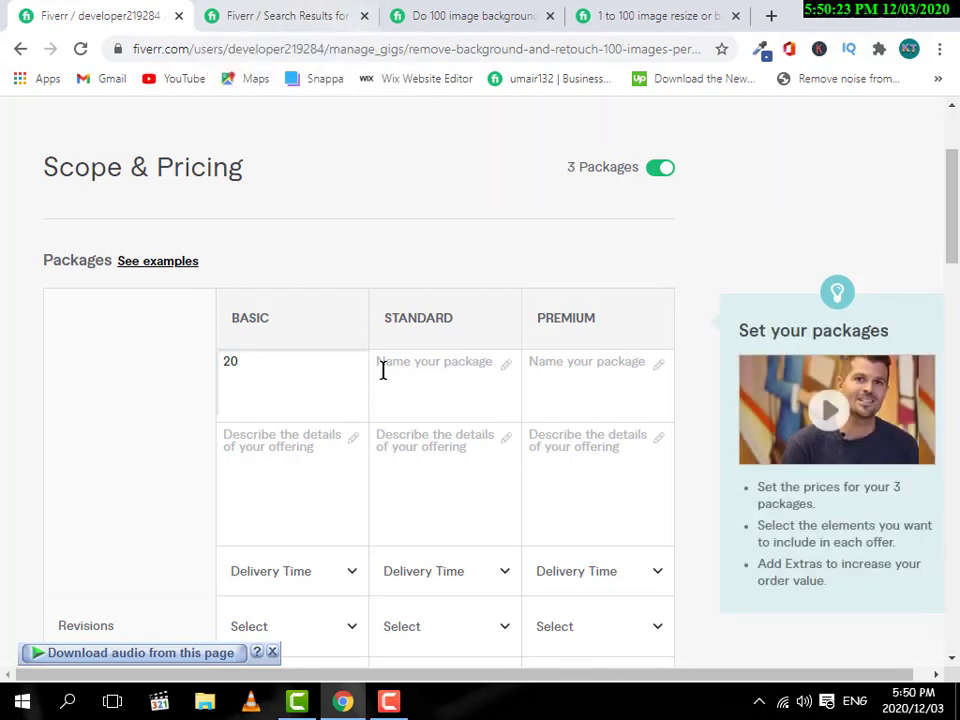
mouse_move(465, 7)
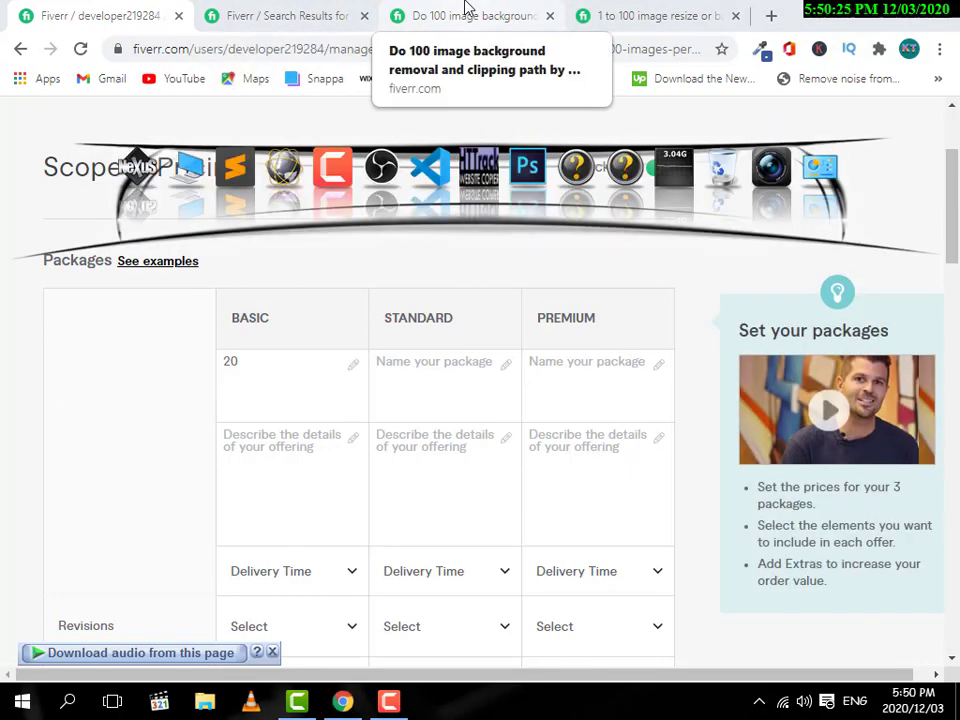
click(303, 383)
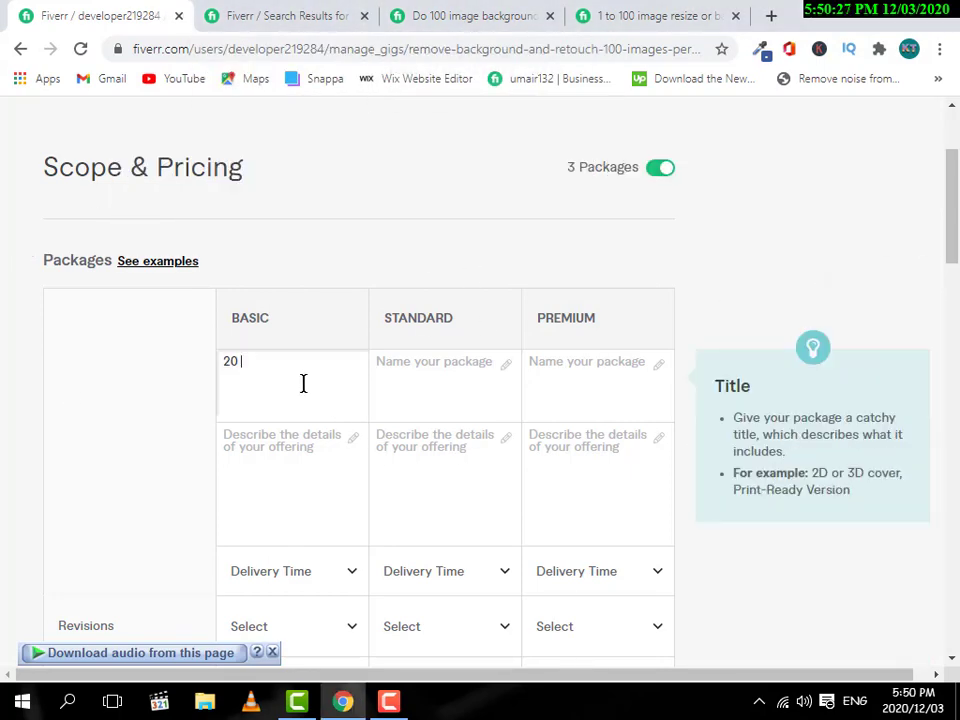
text(Images)
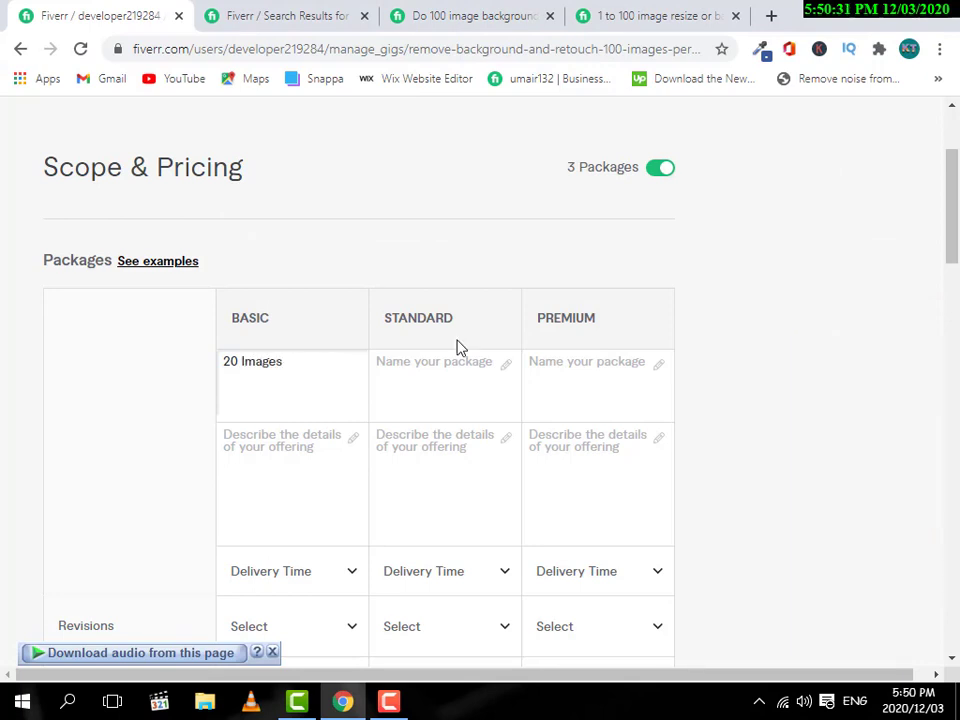
Name the Standard package "50 images" and the Premium package "100 images"
click(419, 375)
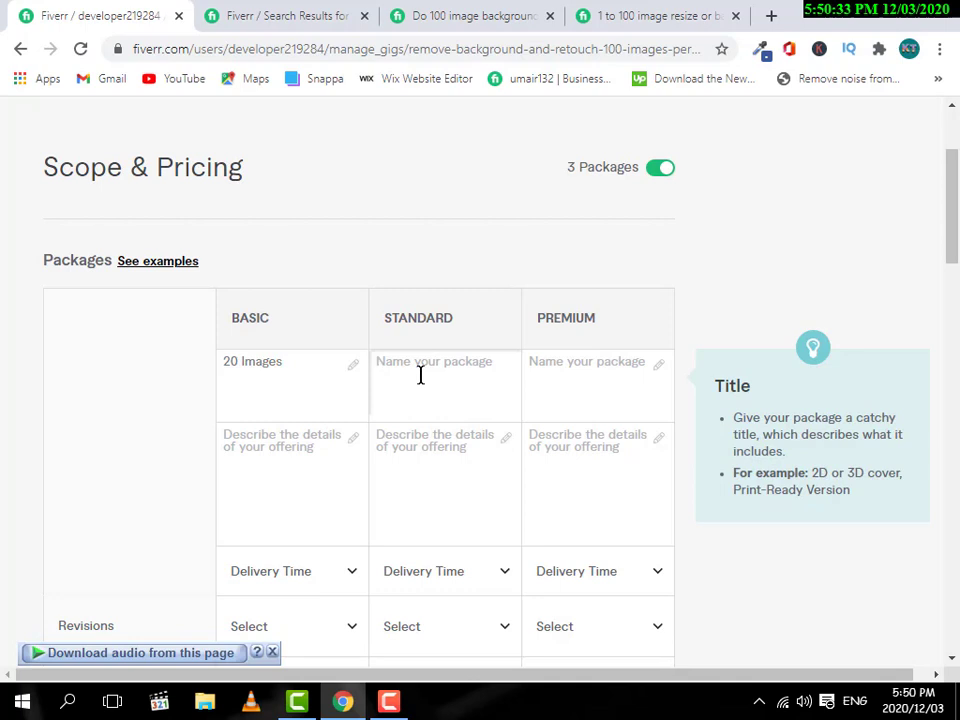
text(5)
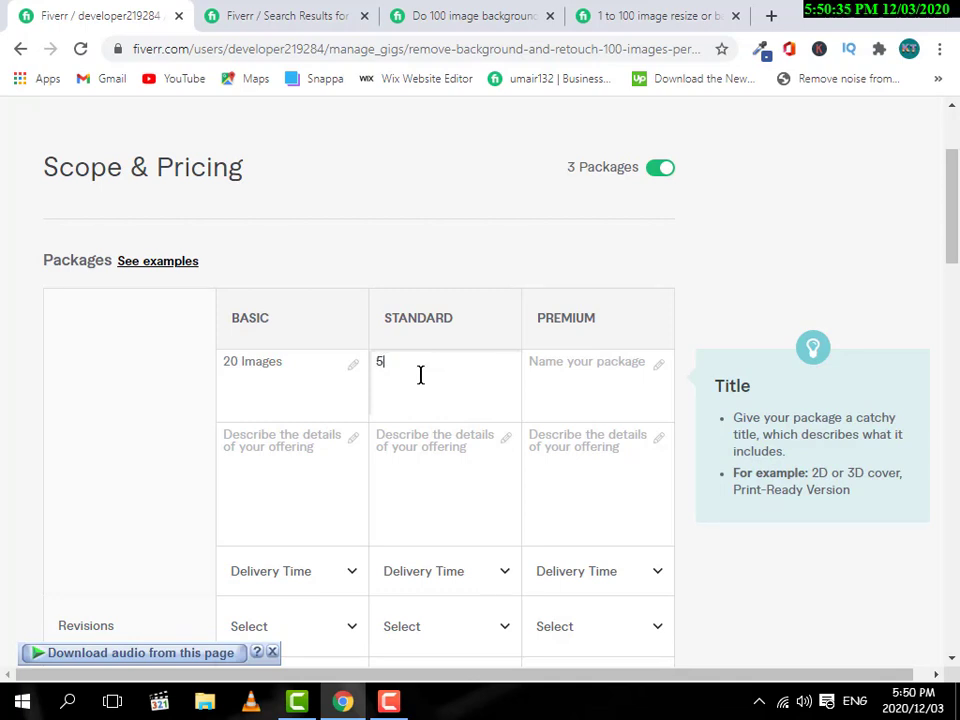
text(0 images)
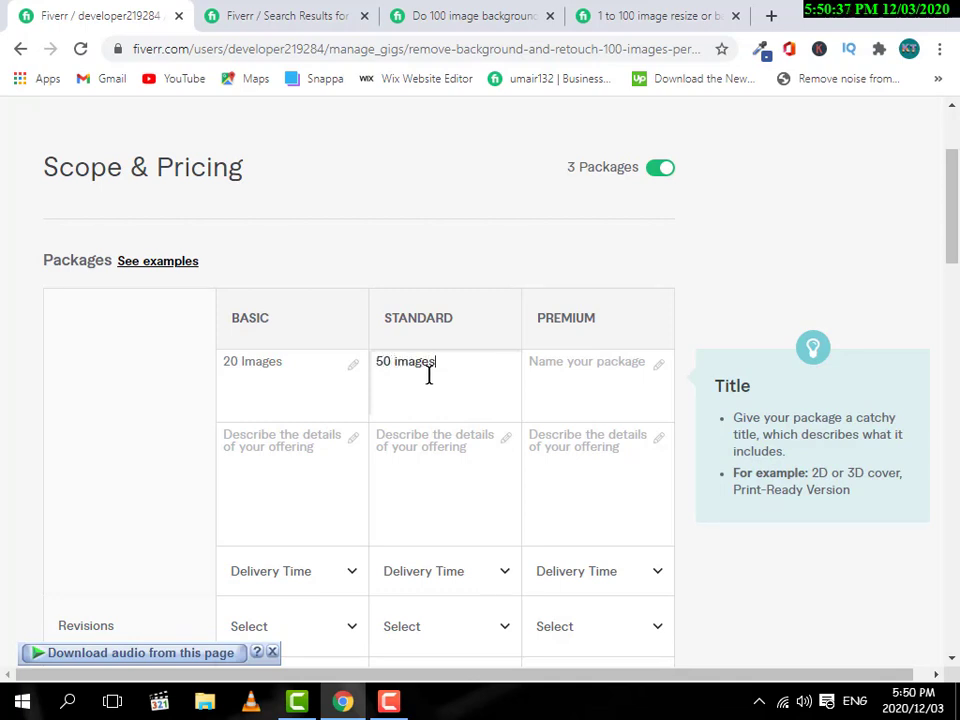
click(276, 361)
click(409, 362)
click(590, 364)
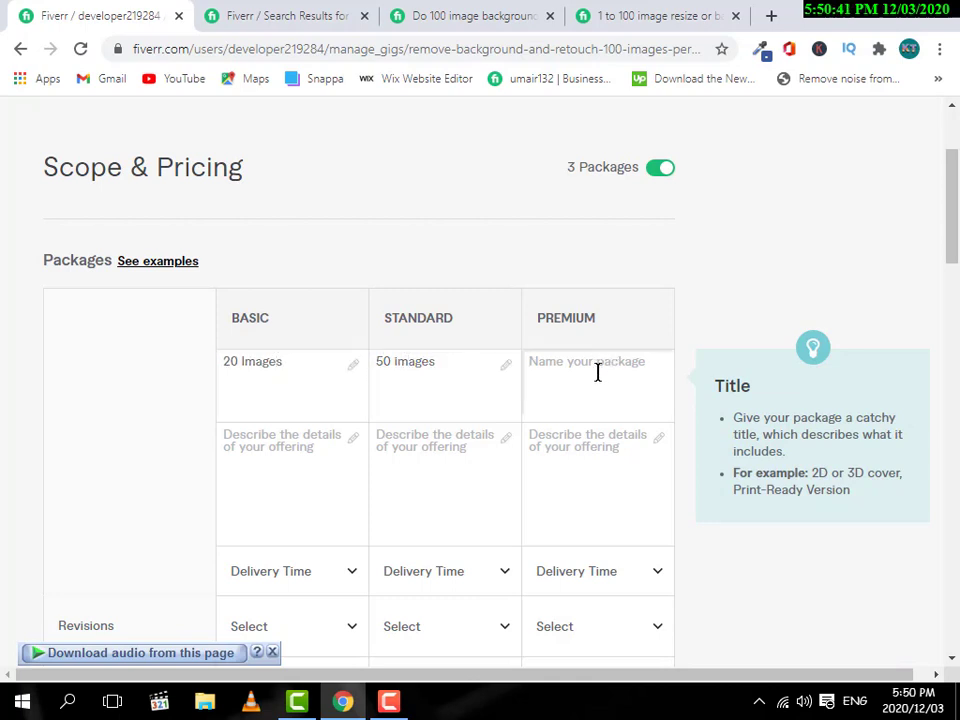
text(100 images)
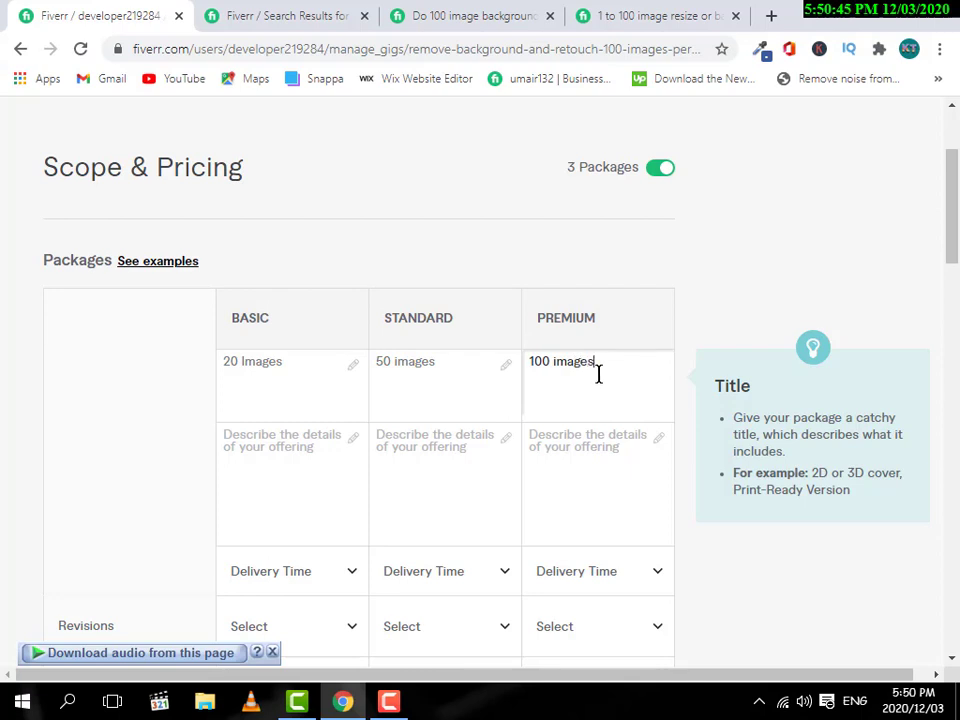
click(309, 441)
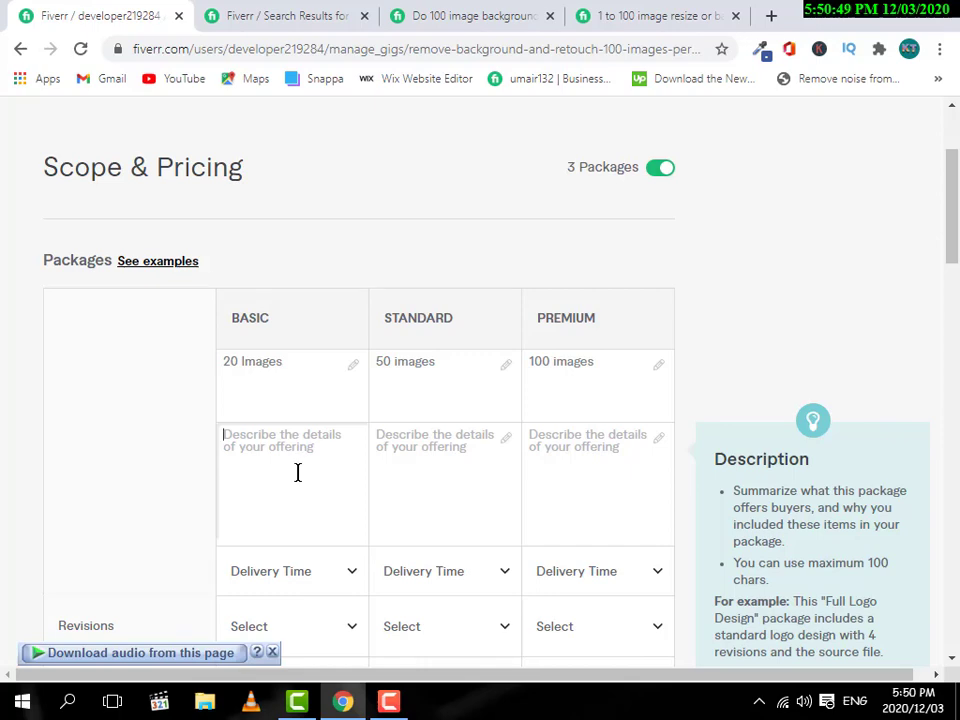
click(309, 405)
click(289, 437)
click(246, 439)
click(413, 462)
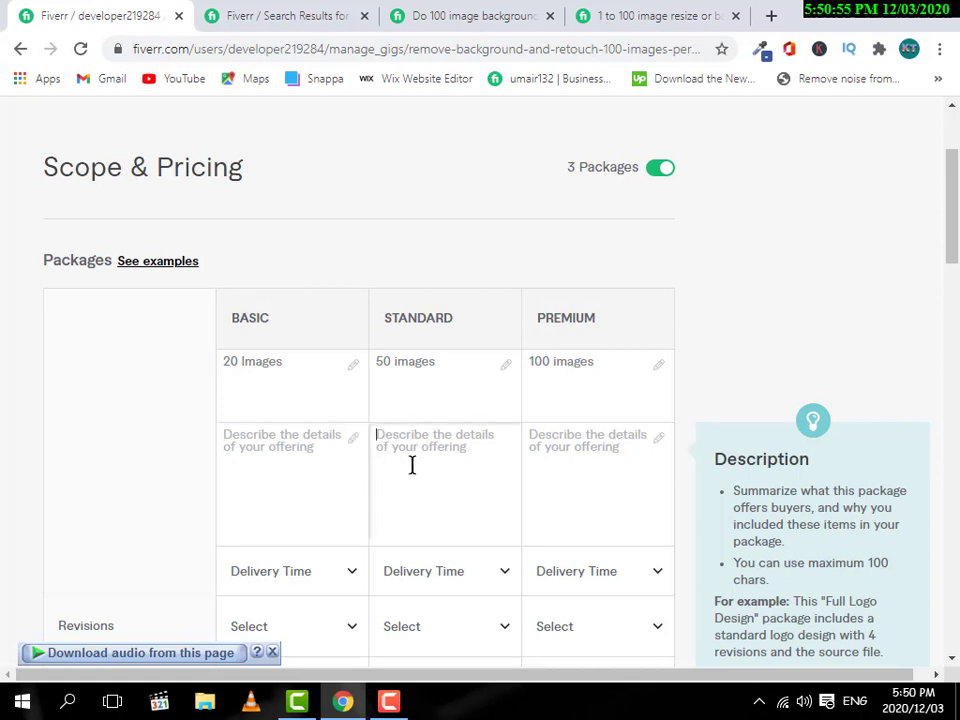
click(253, 443)
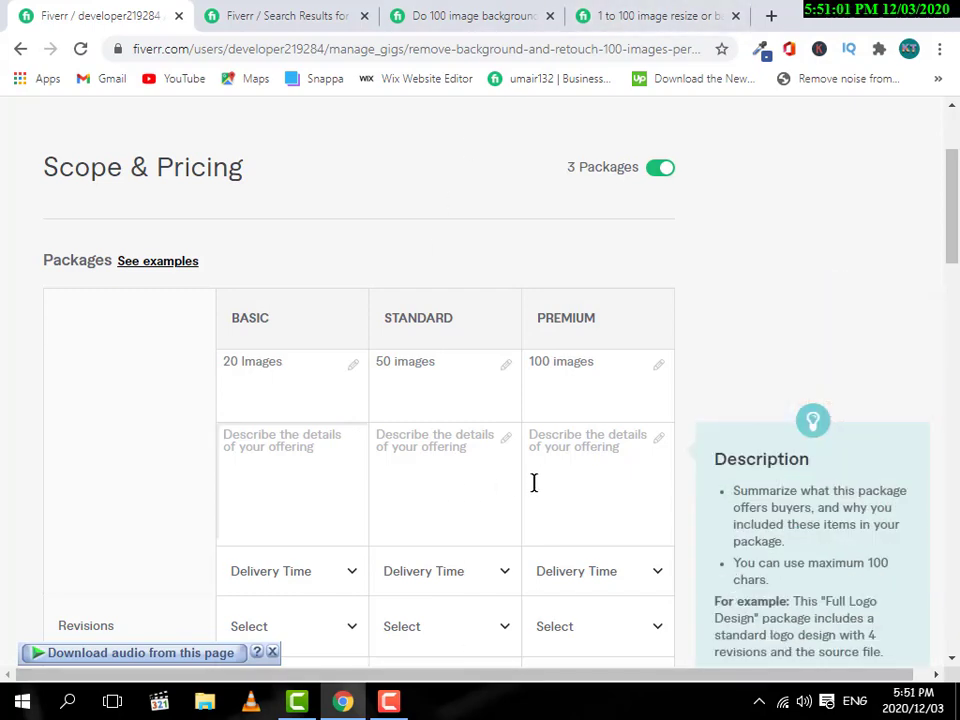
click(558, 465)
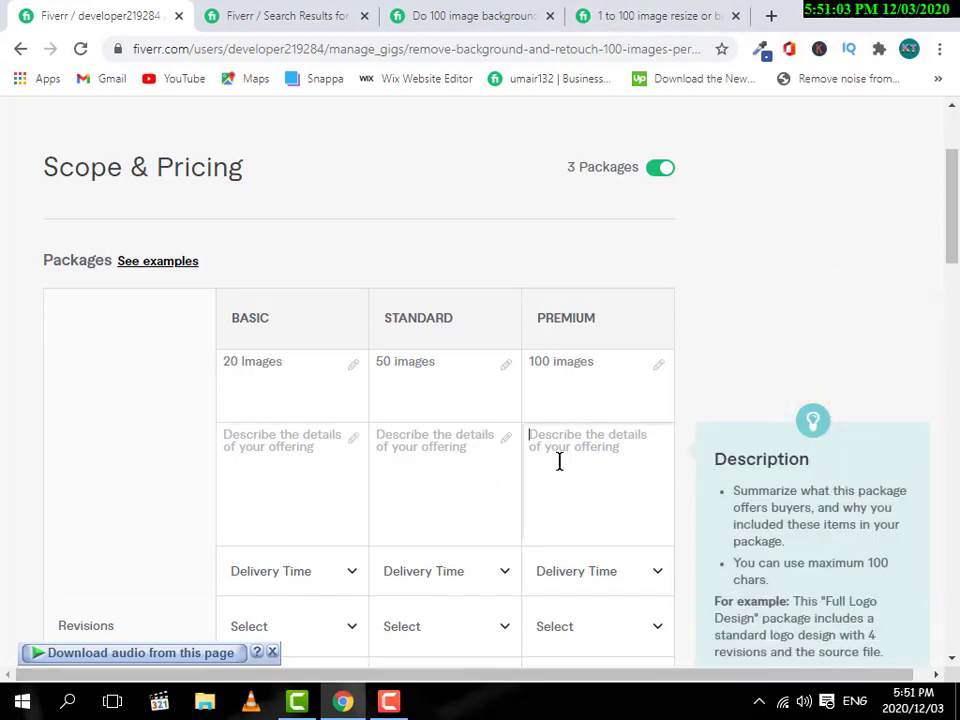
Go to the competing "Do 100 image background" gig and examine the wording and file formats in its Basic and Standard package descriptions
click(521, 8)
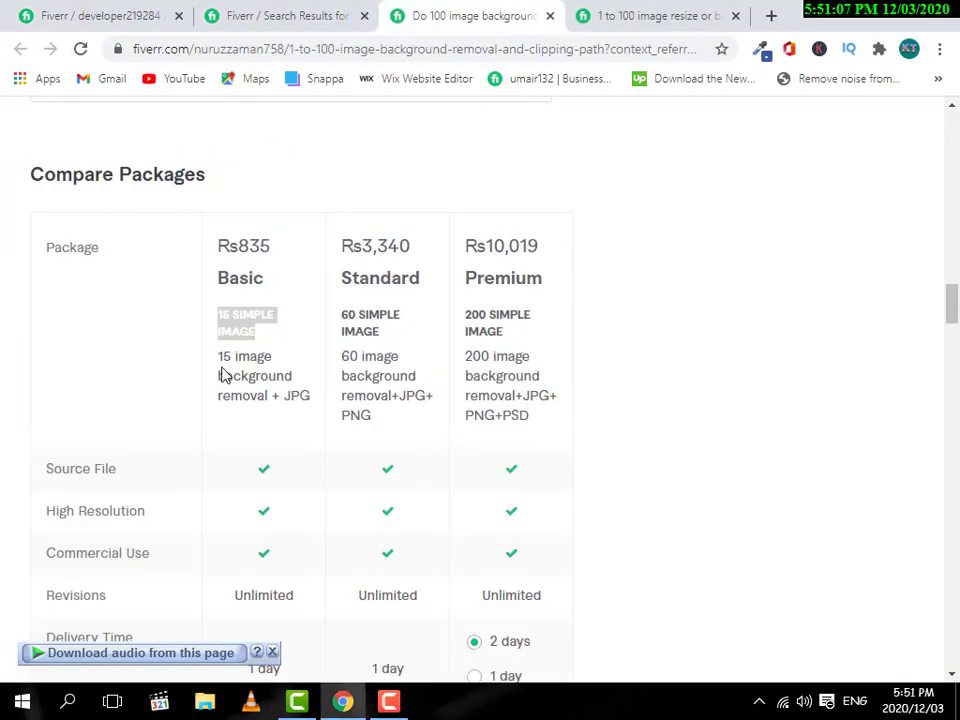
drag(217, 356, 293, 397)
click(300, 392)
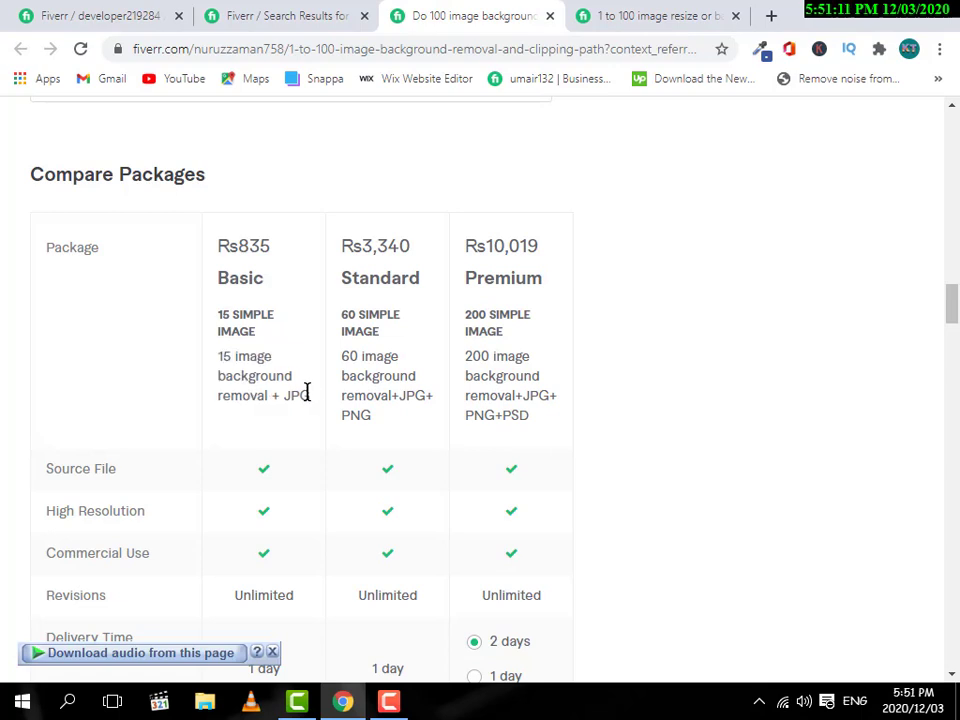
drag(219, 360, 315, 407)
click(315, 393)
drag(342, 358, 424, 381)
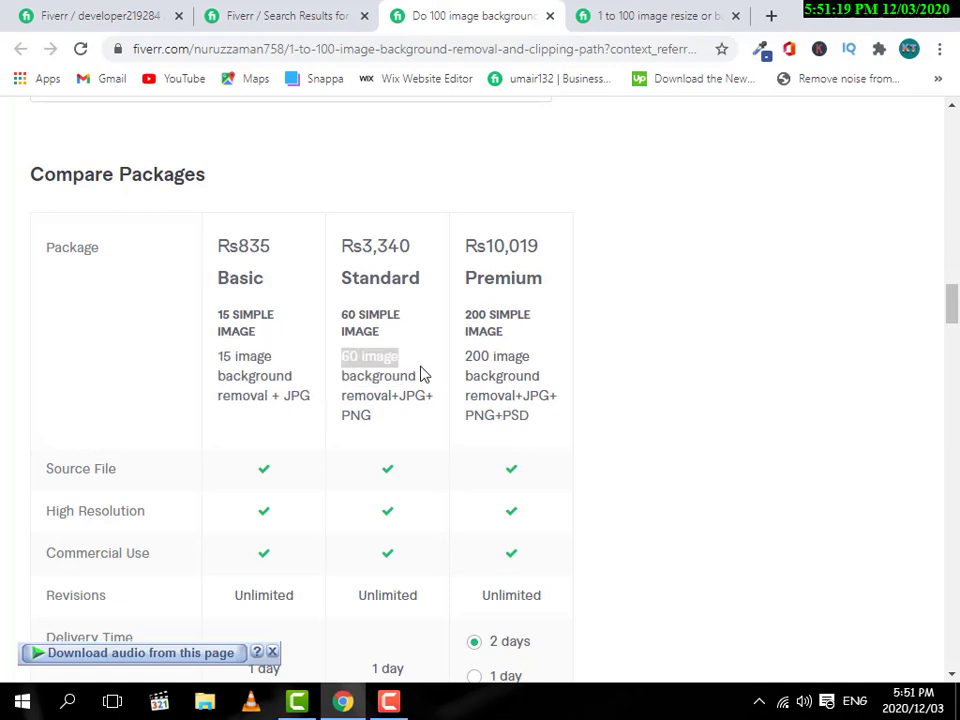
click(432, 390)
drag(345, 396, 426, 394)
click(404, 424)
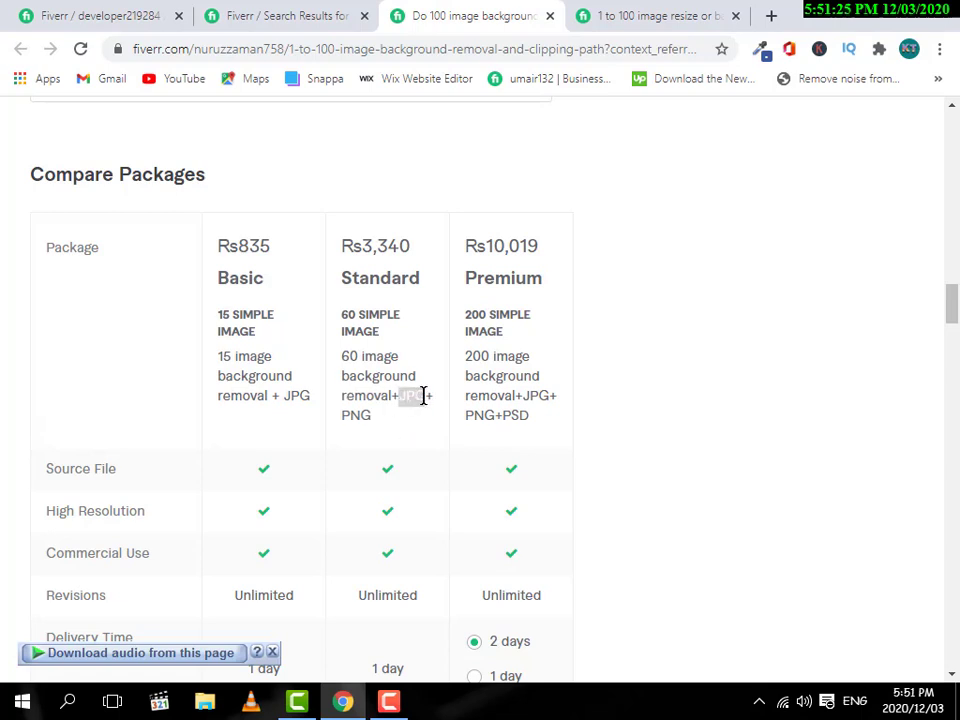
double_click(345, 414)
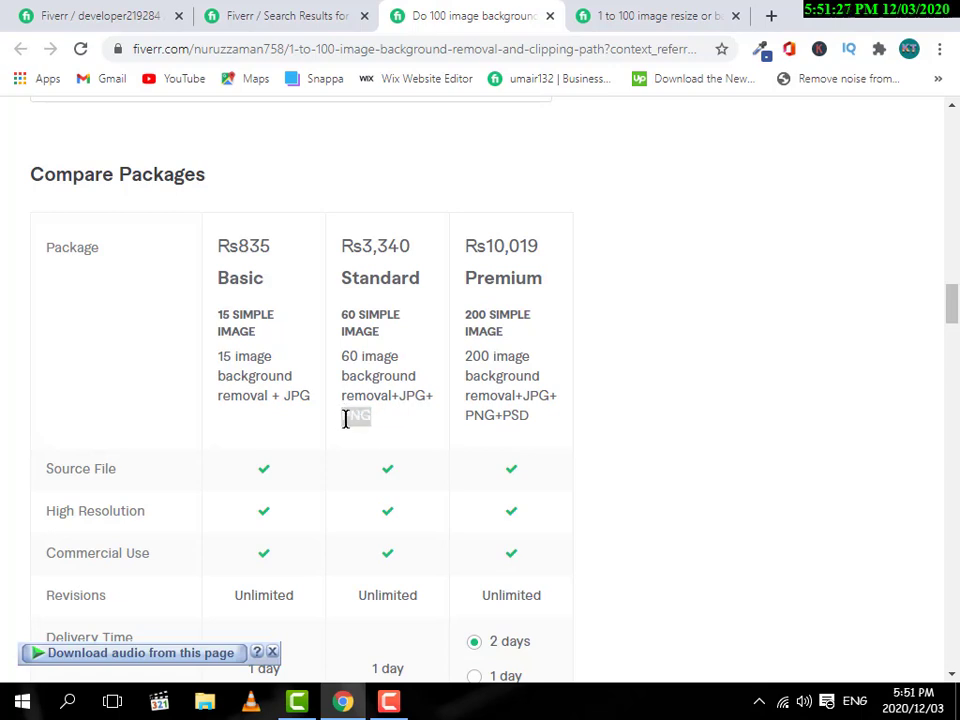
click(388, 425)
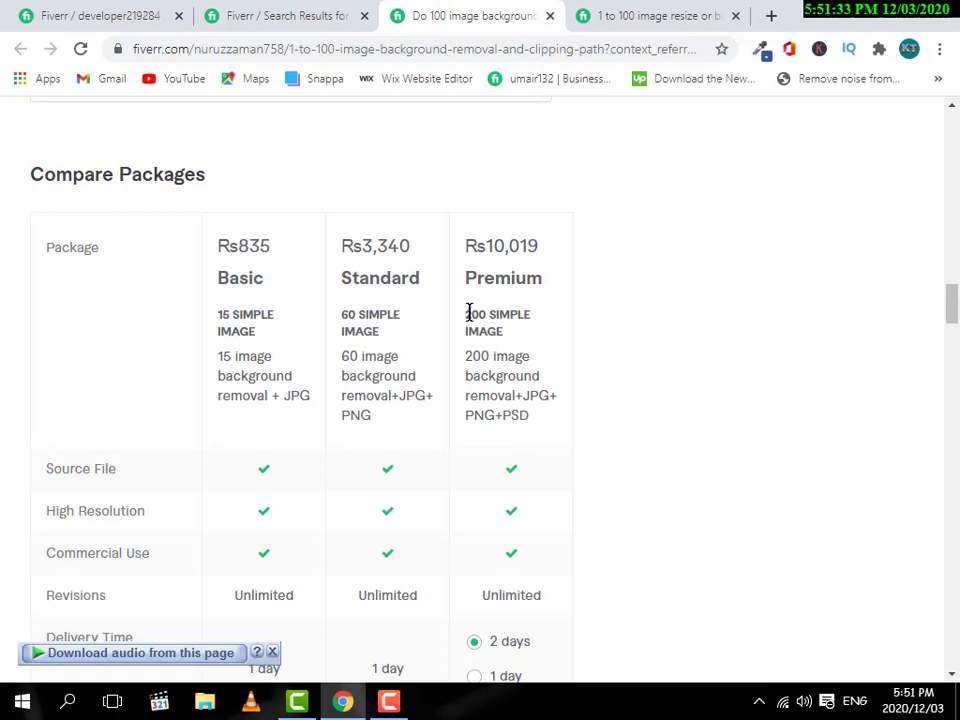
Examine the Premium package's name and description and the remaining rows of the competing gig's Compare Packages table, dismissing the audio download pop-up
drag(469, 313, 540, 364)
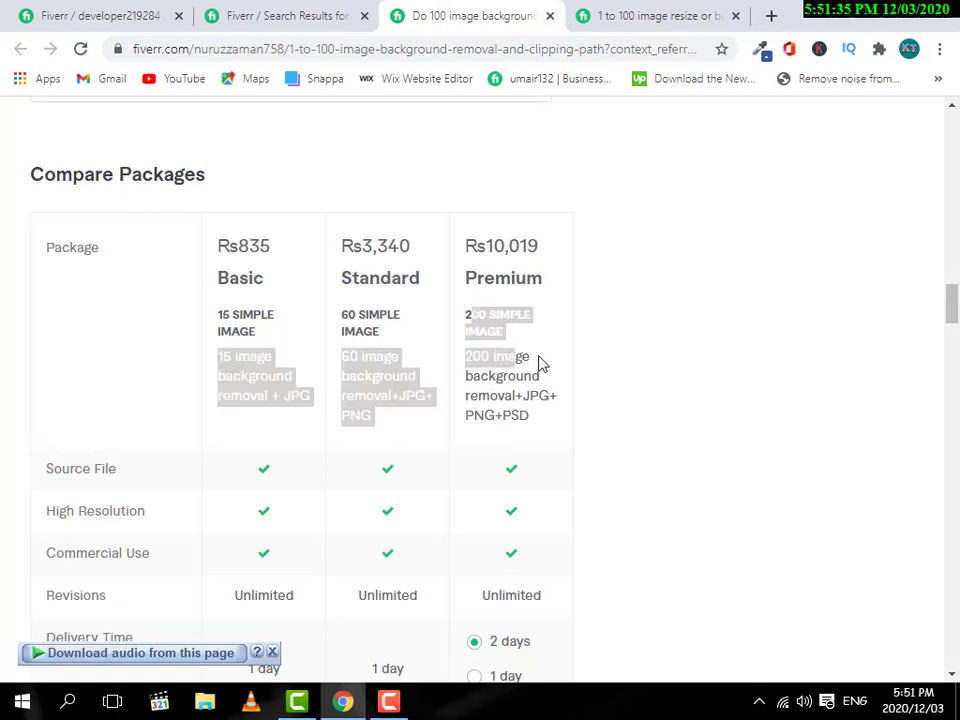
click(532, 345)
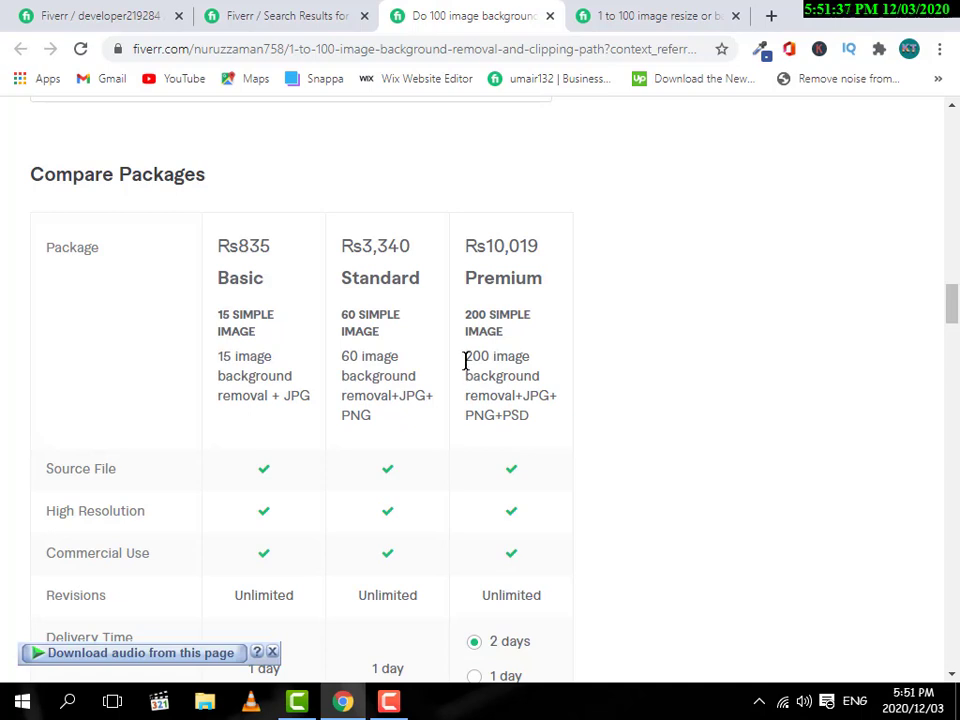
drag(465, 358, 505, 418)
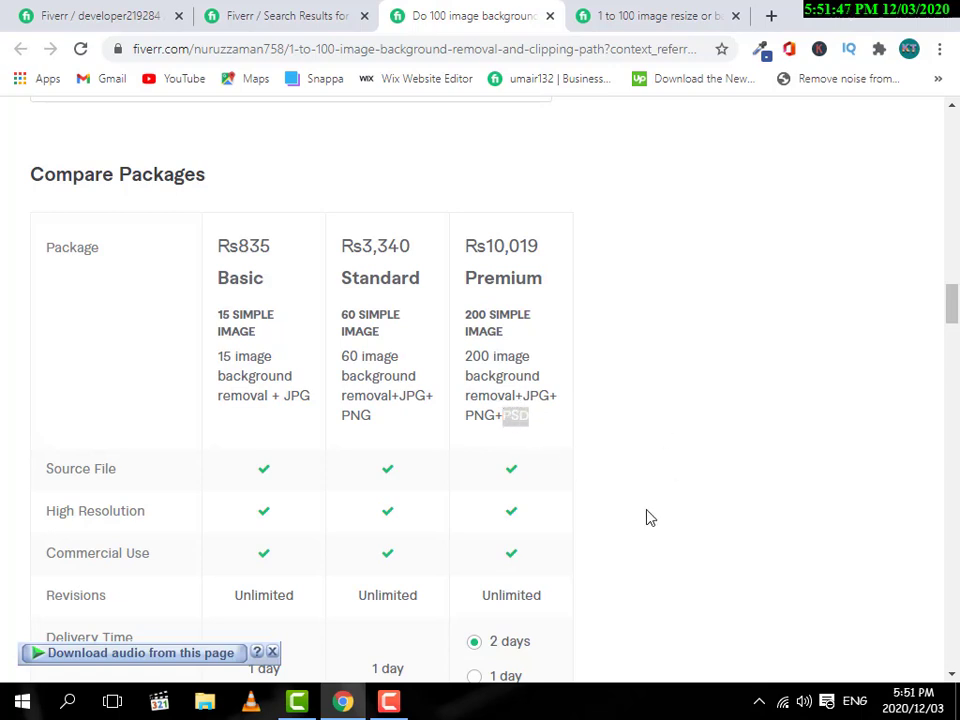
click(274, 652)
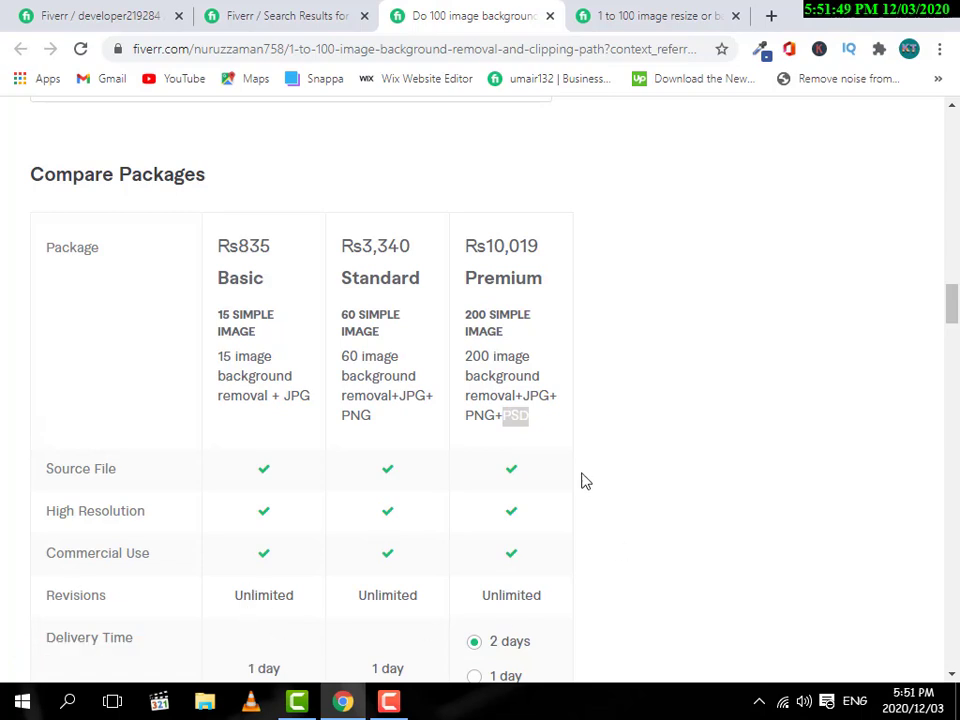
click(575, 440)
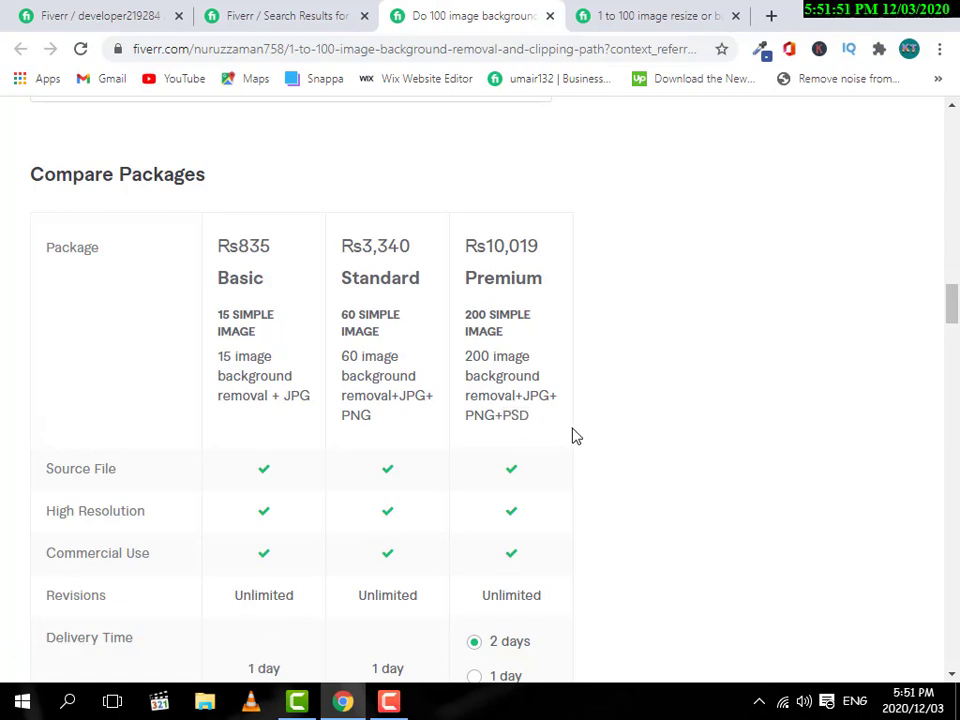
scroll(575, 436, down, 1)
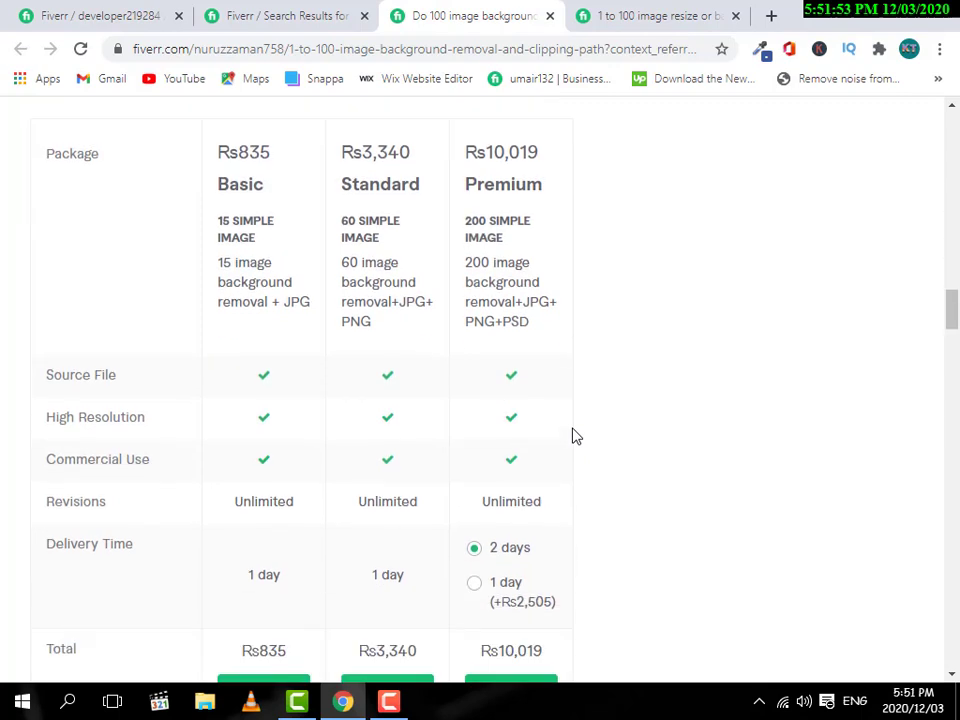
scroll(578, 440, down, 1)
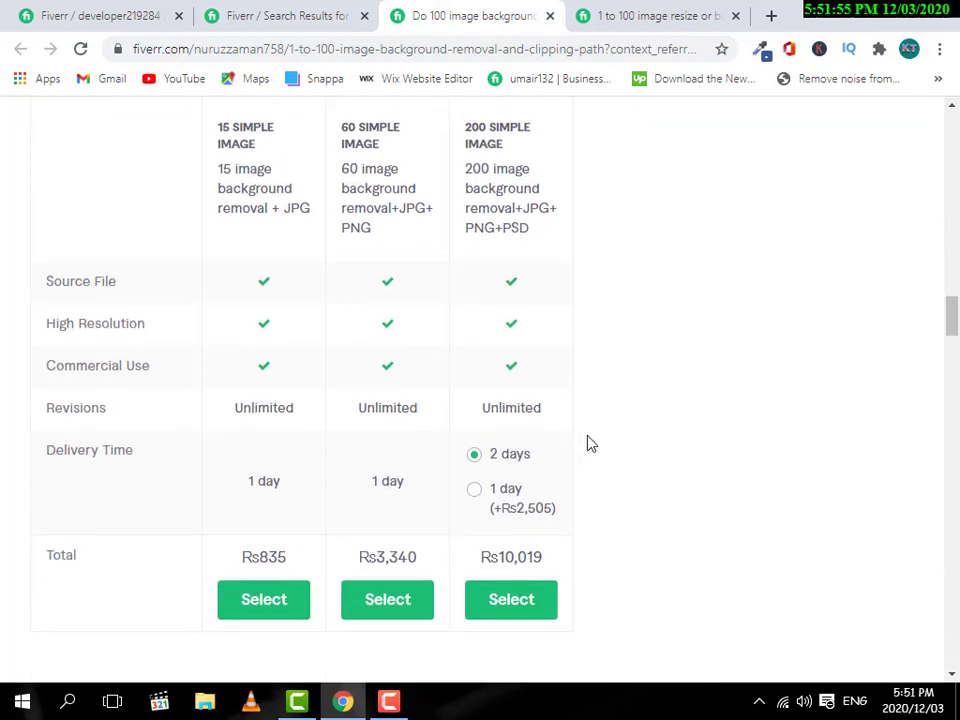
scroll(588, 443, up, 2)
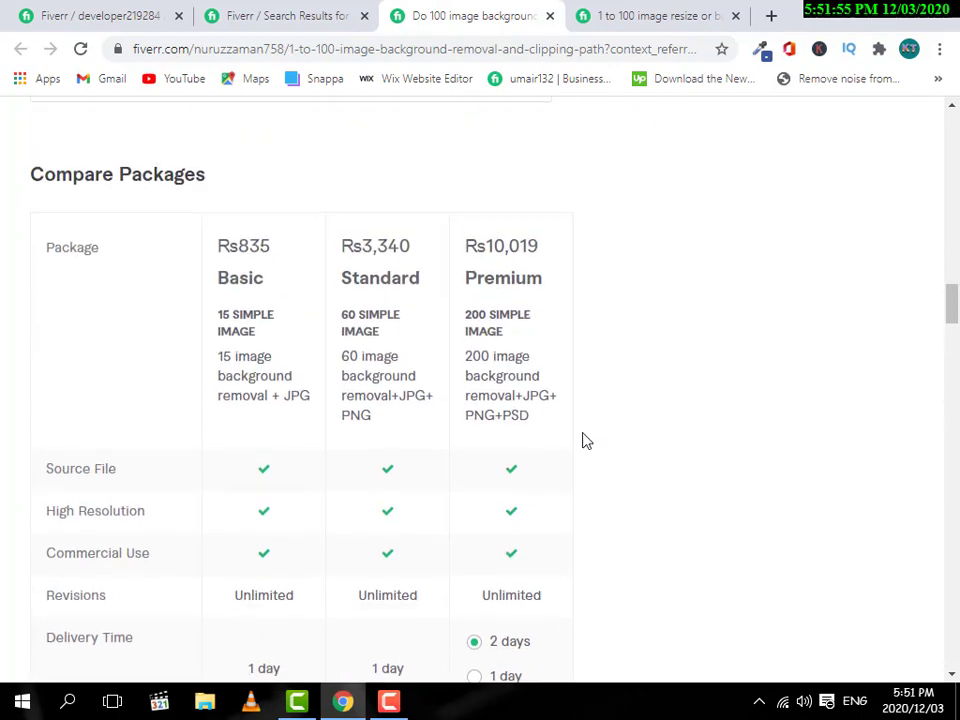
Return to the new gig's pricing page and describe the Basic package as "20 images + jpg"
click(96, 8)
click(286, 456)
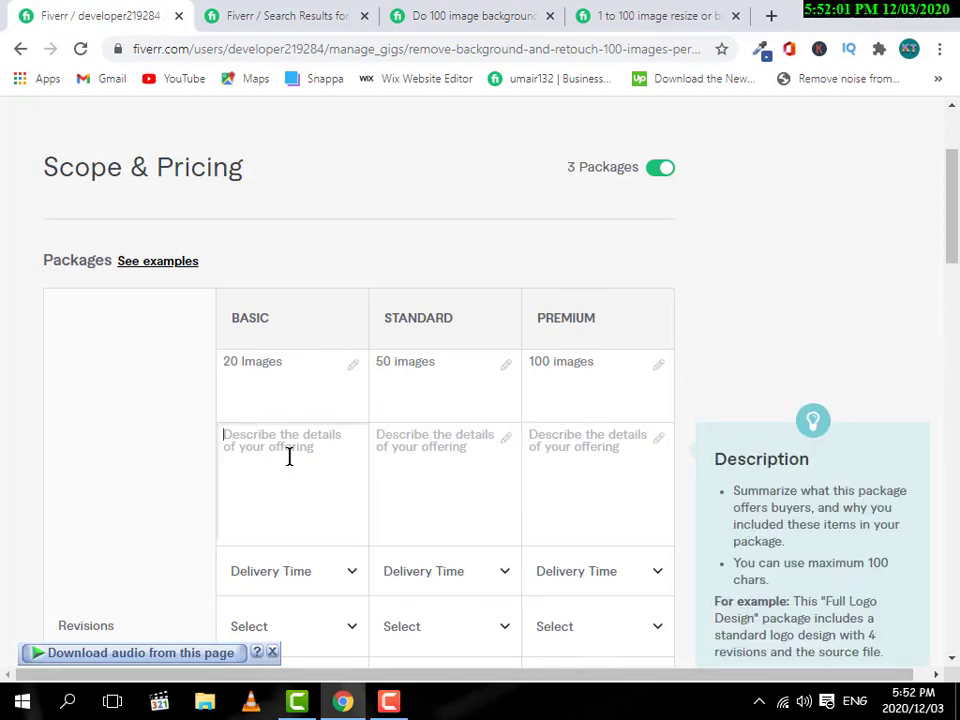
text(20 images)
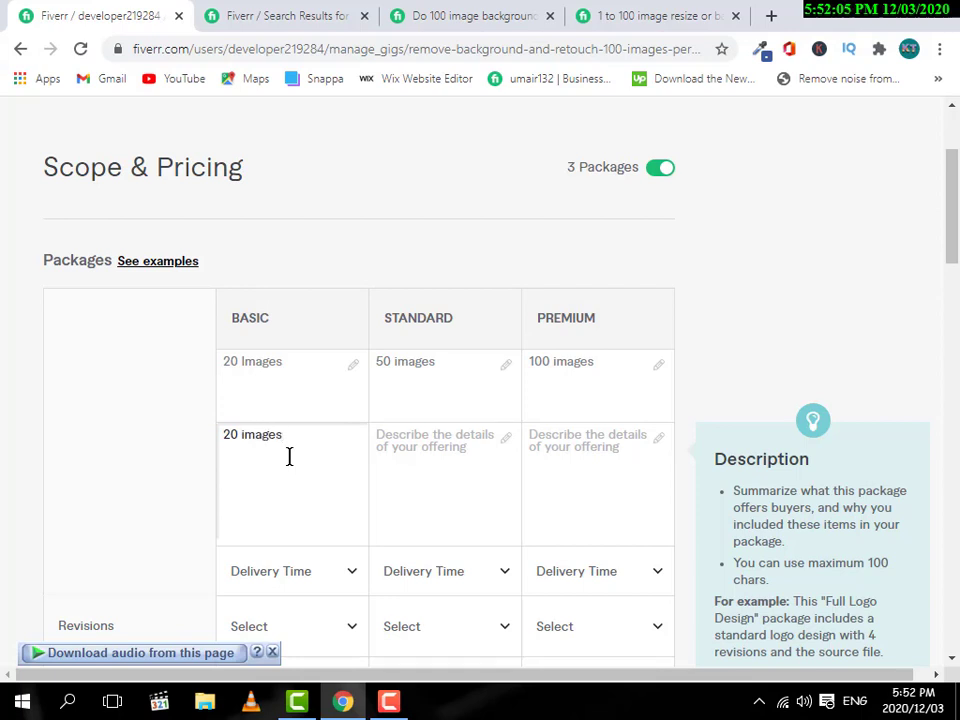
text( + jpg +)
Copy the Basic package's description into the Standard package's description
key(ctrl+shift+Left)
key(ctrl+shift+Left)
key(ctrl+shift+Left)
key(ctrl+shift+Left)
key(ctrl+c)
click(411, 481)
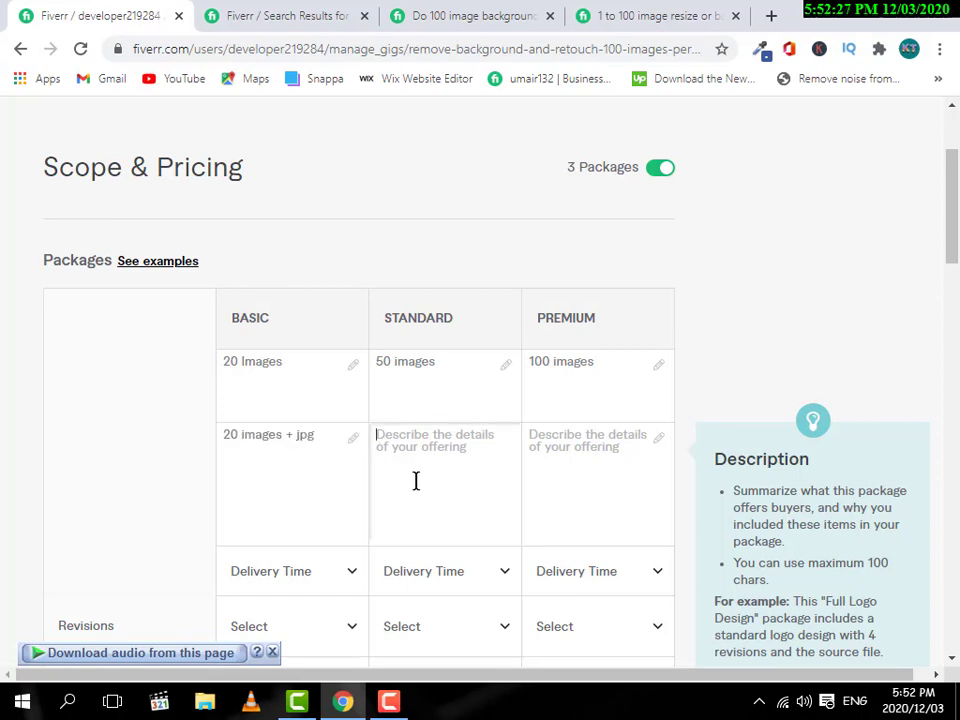
key(ctrl+v)
click(440, 400)
click(433, 467)
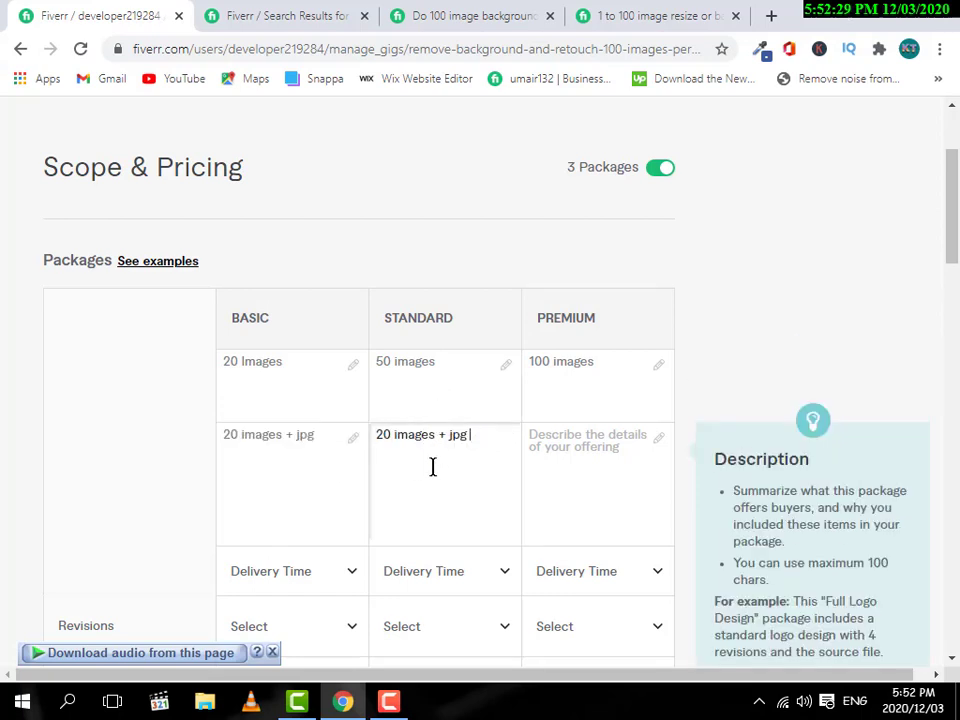
Add "+ png + logo" to the Standard package's description and fill the Premium description with "100 images + jpg"
text(+ png + logo)
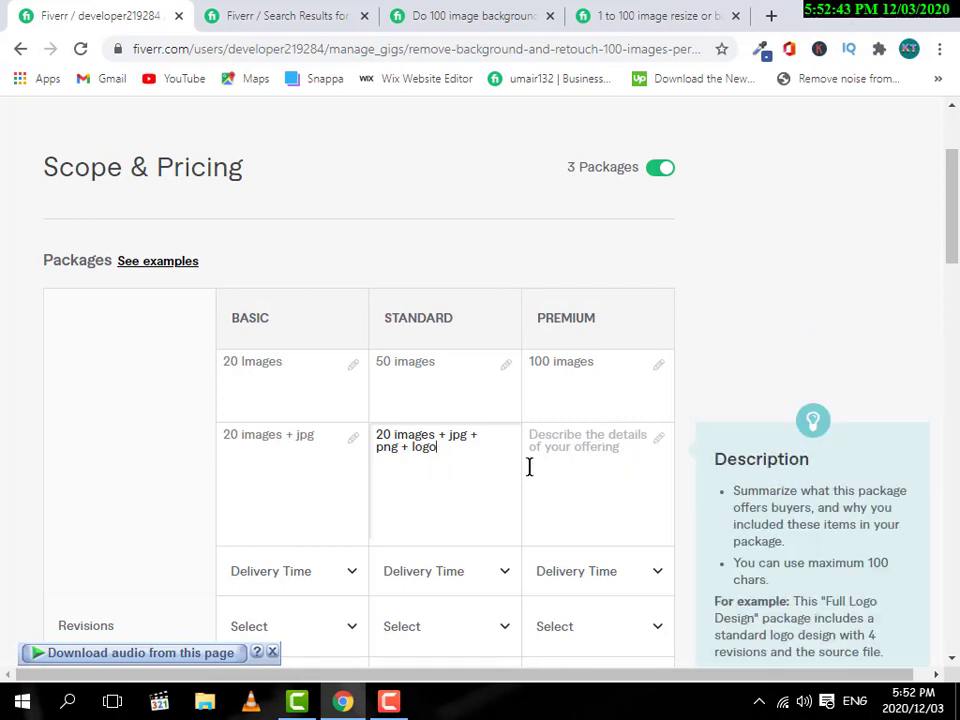
click(562, 468)
key(ctrl+v)
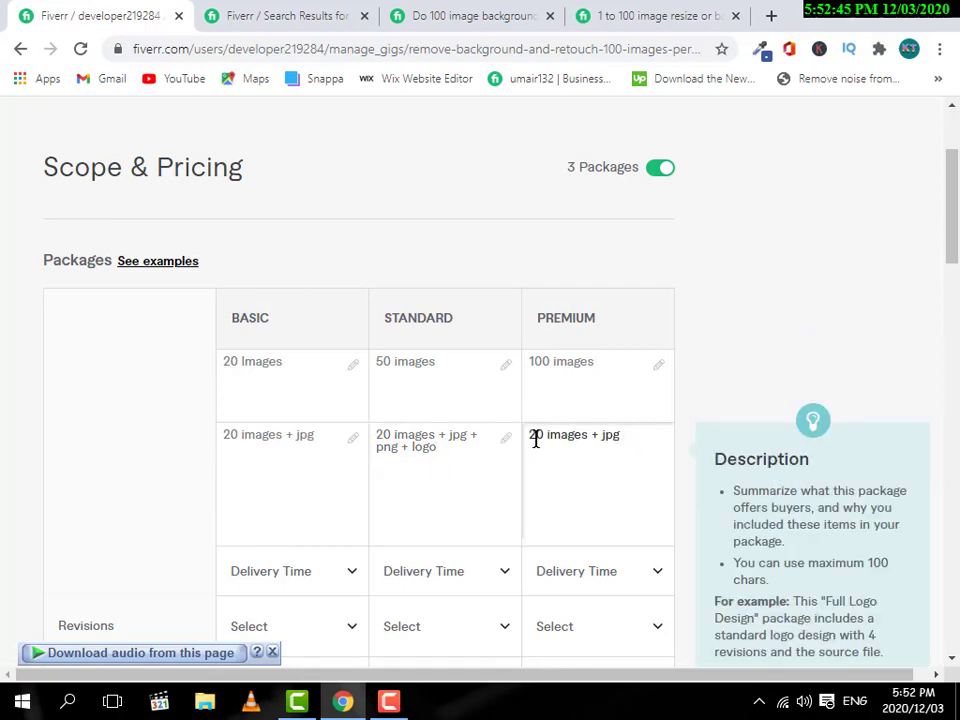
click(535, 438)
key(BackSpace)
text(10)
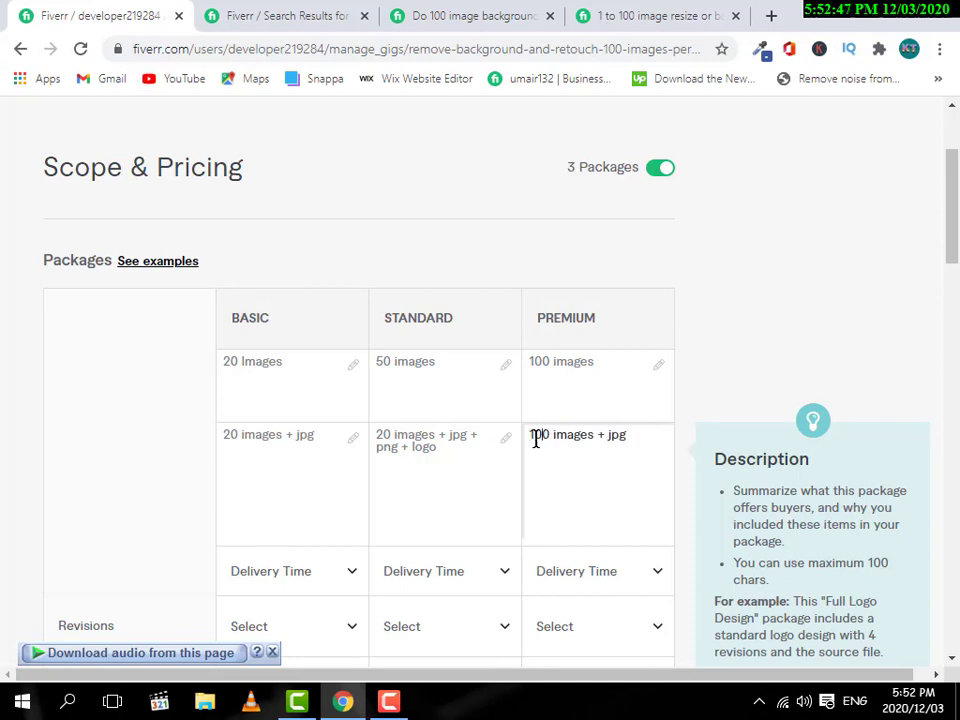
Change the image count in the Standard package's description to 50
click(383, 436)
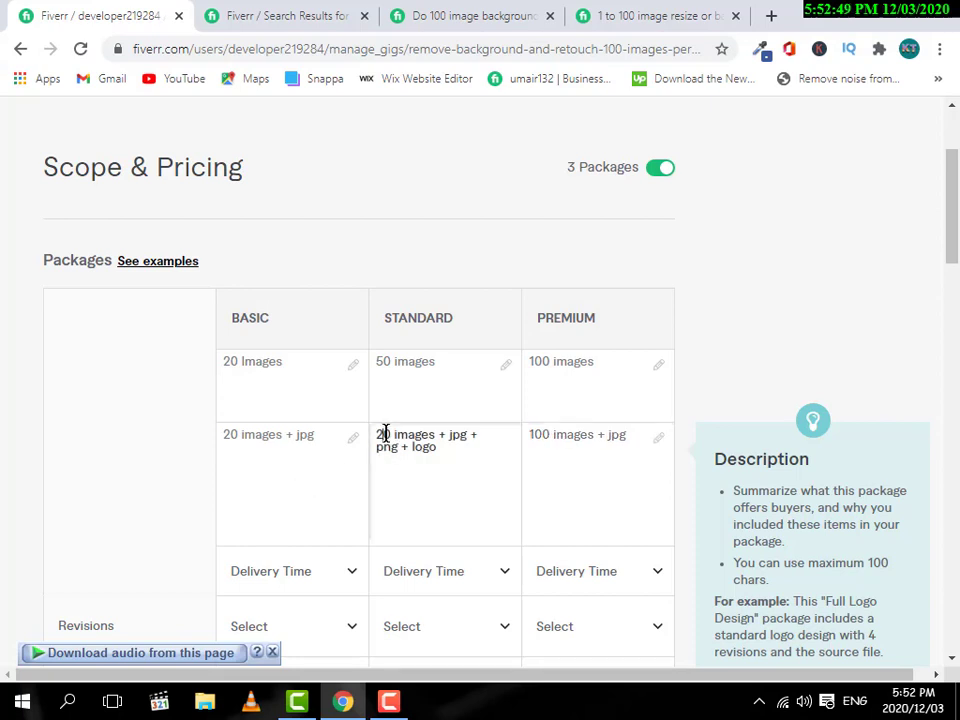
key(BackSpace)
text(5)
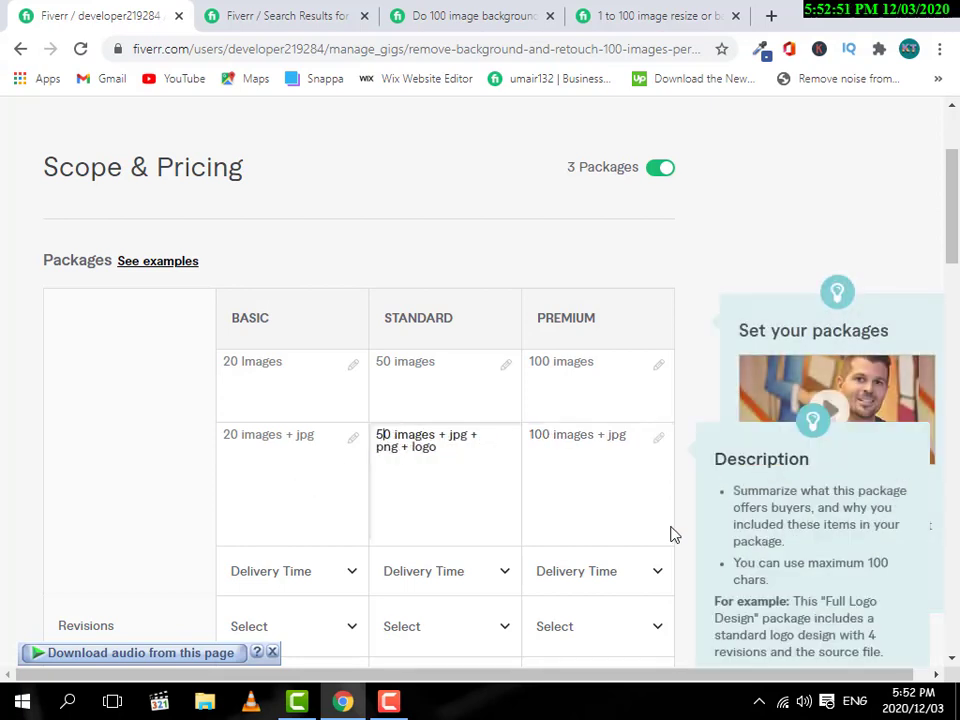
Extend the Premium package's description to read "100 images + jpg + png + psd + 2 logos"
click(596, 449)
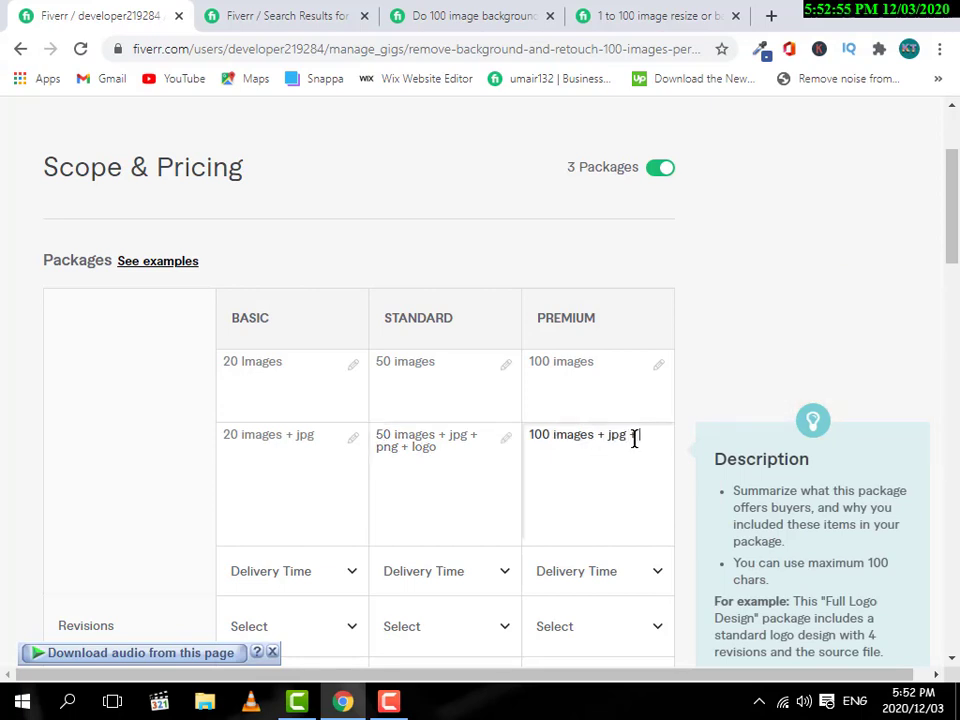
text(+ jpg + png + psd )
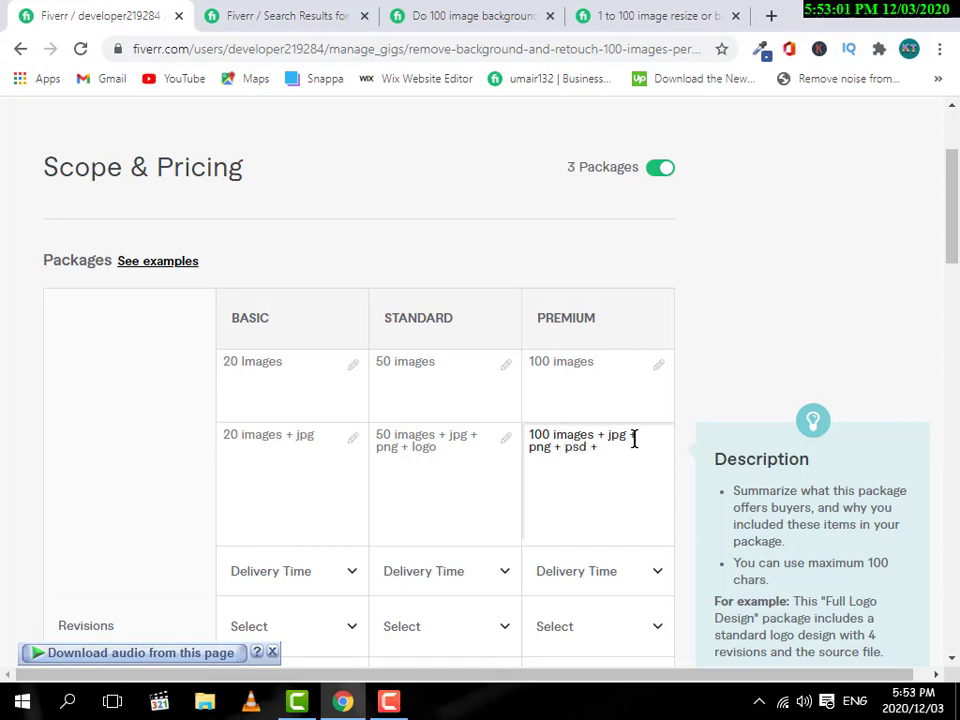
text(+ log)
key(BackSpace)
key(BackSpace)
key(BackSpace)
text(ogo)
scroll(615, 480, down, 1)
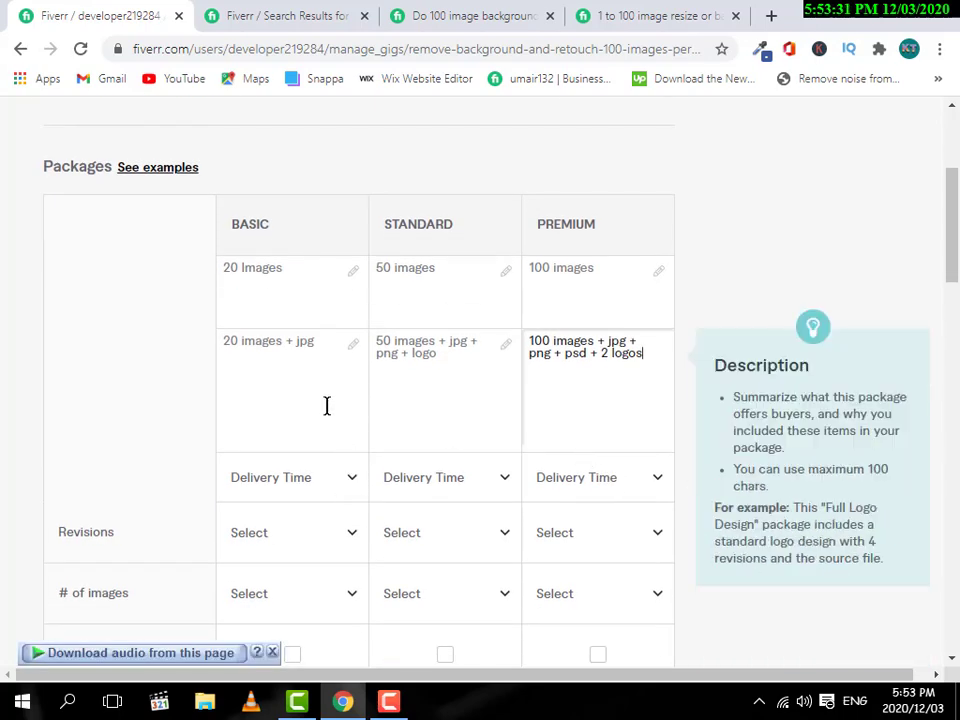
Set the Basic package's delivery time to 1 day
click(323, 392)
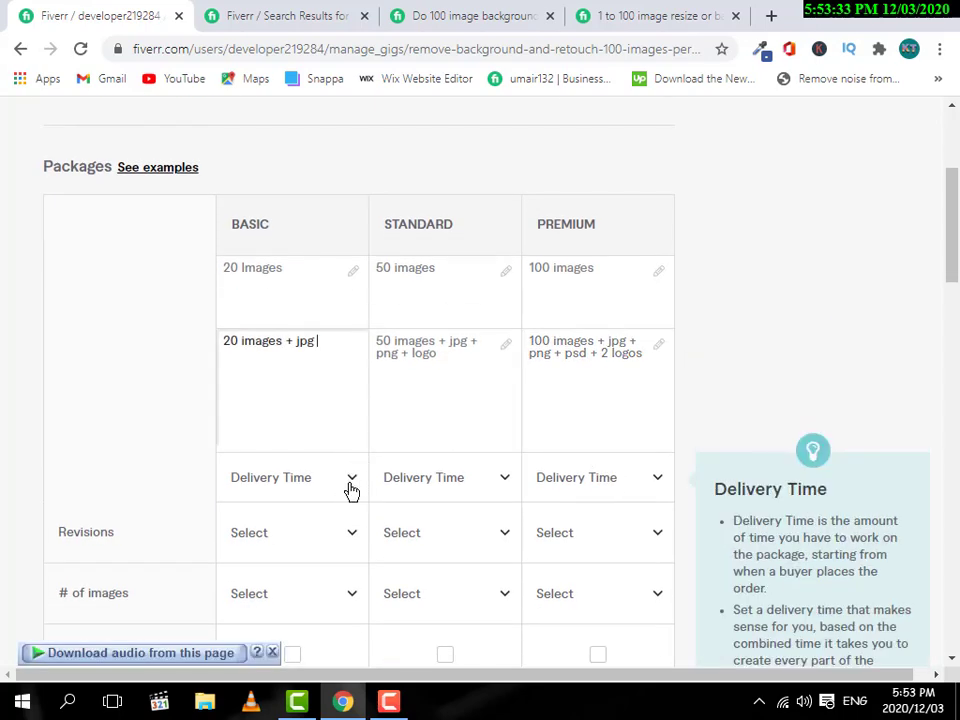
click(351, 488)
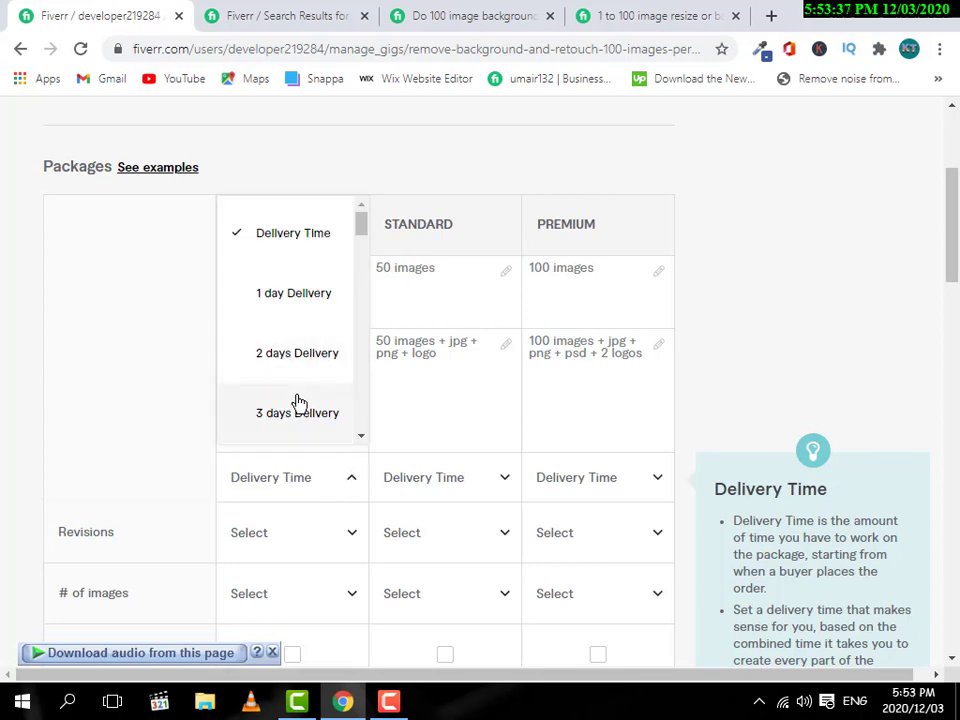
click(308, 303)
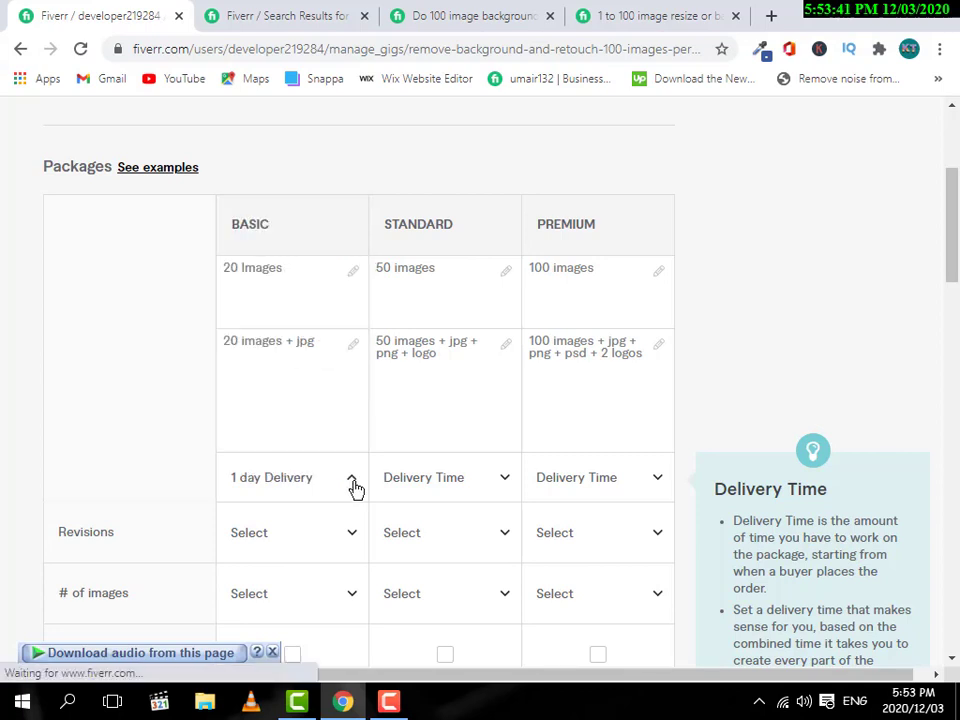
Set the delivery time to 2 days for the Standard package and 3 days for the Premium package
click(466, 490)
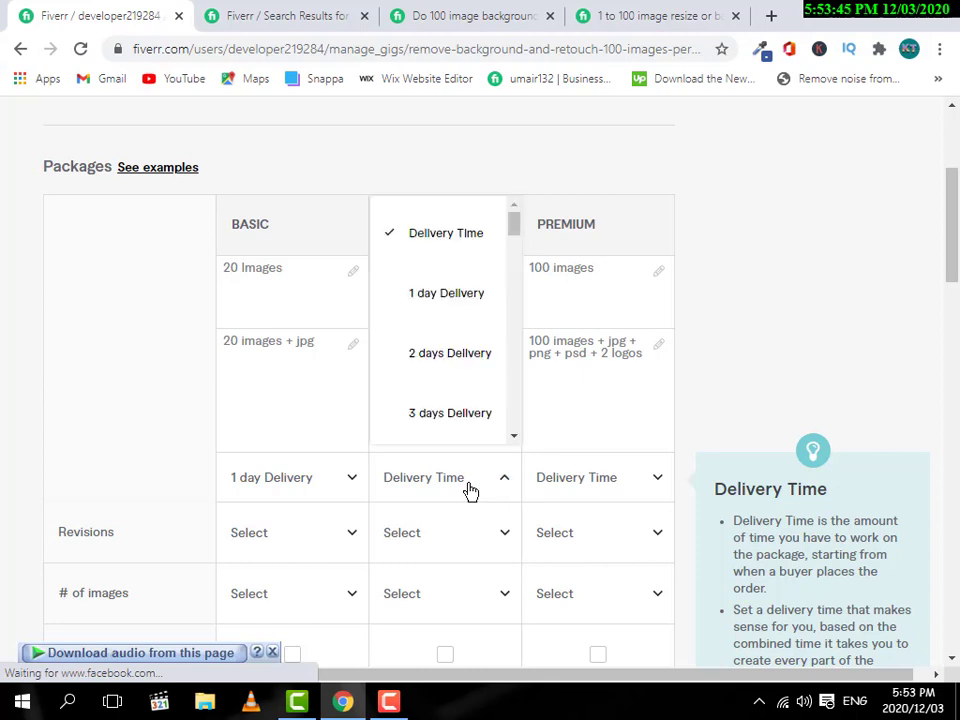
click(453, 362)
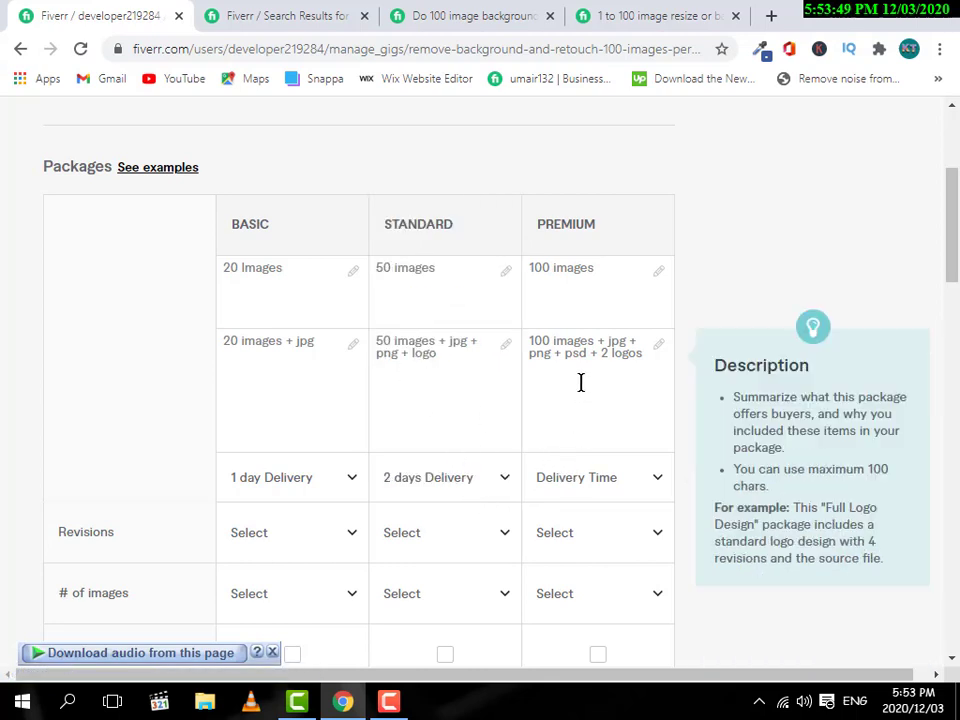
click(598, 398)
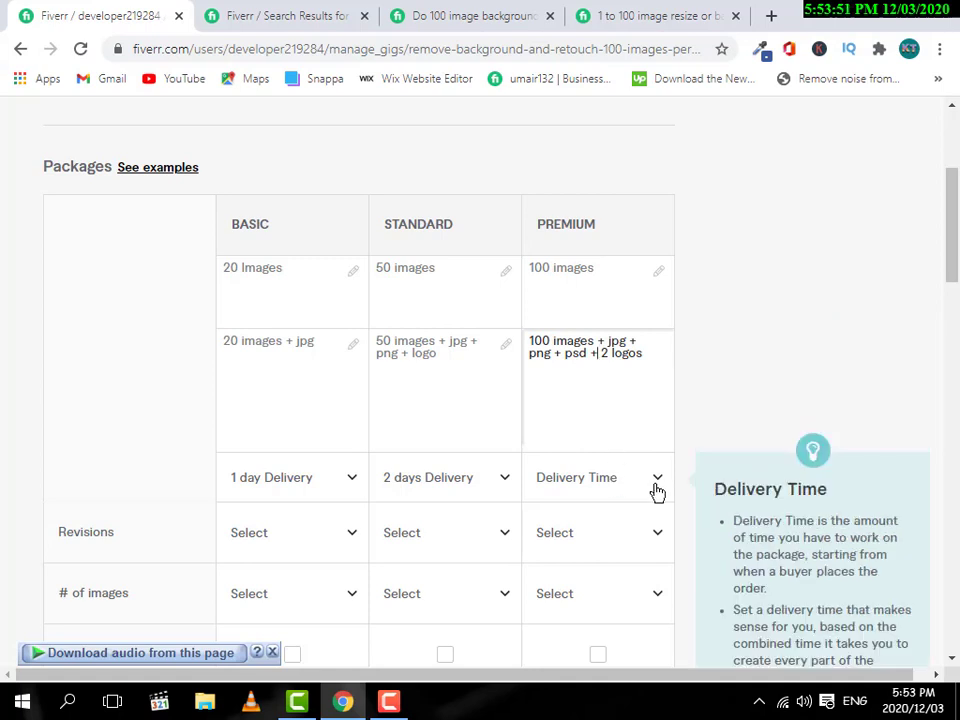
click(650, 480)
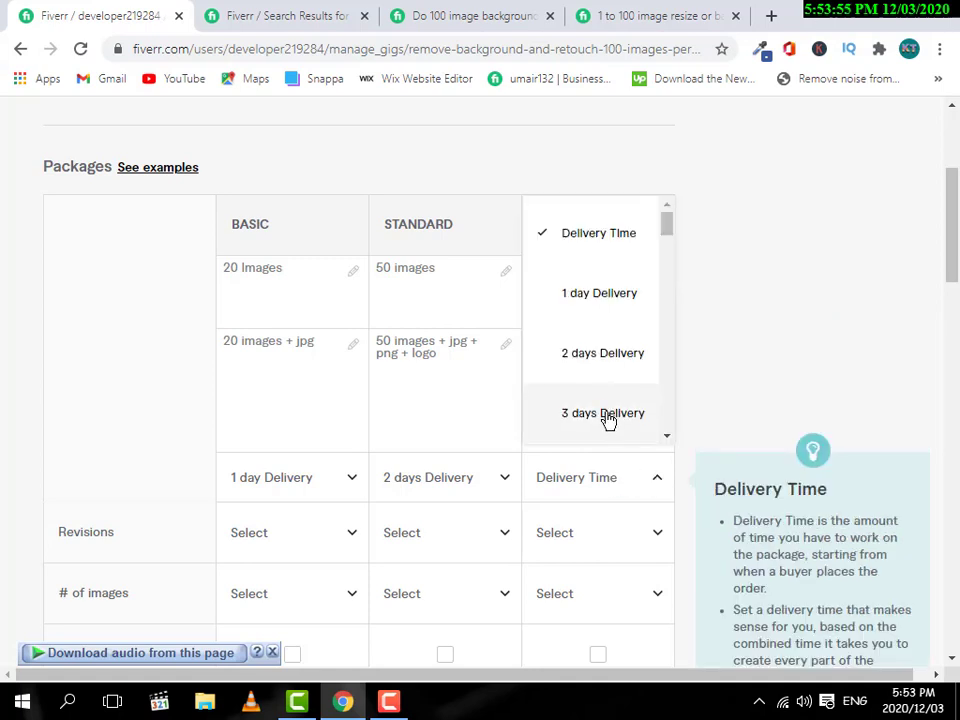
click(607, 415)
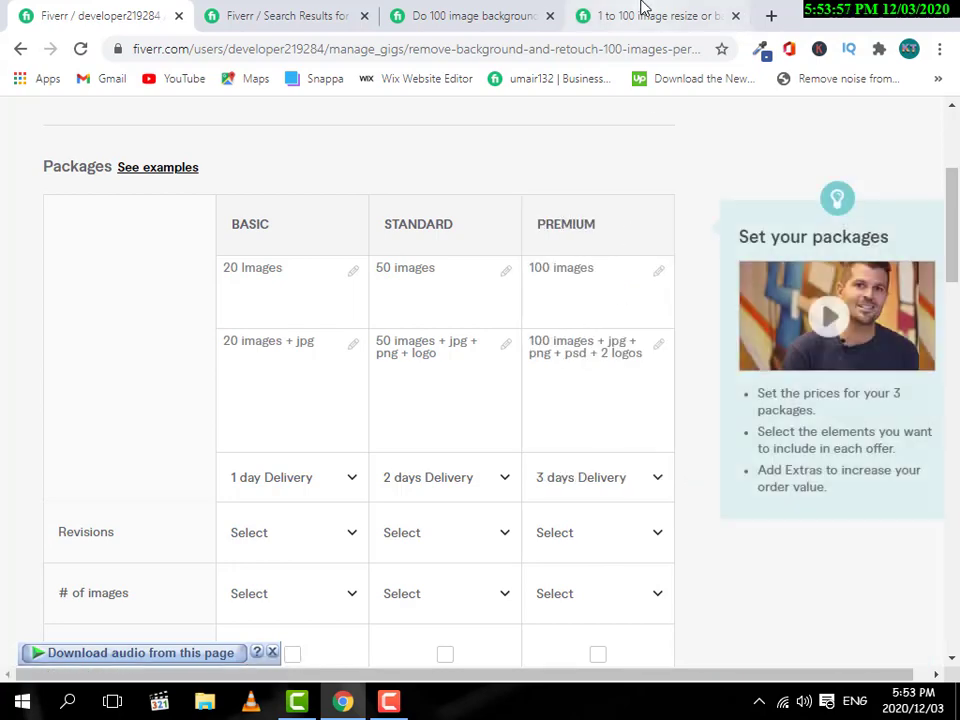
Go to the competing "Do 100 image background" gig and examine the delivery times of its Basic, Standard and Premium packages
click(642, 5)
scroll(339, 298, up, 5)
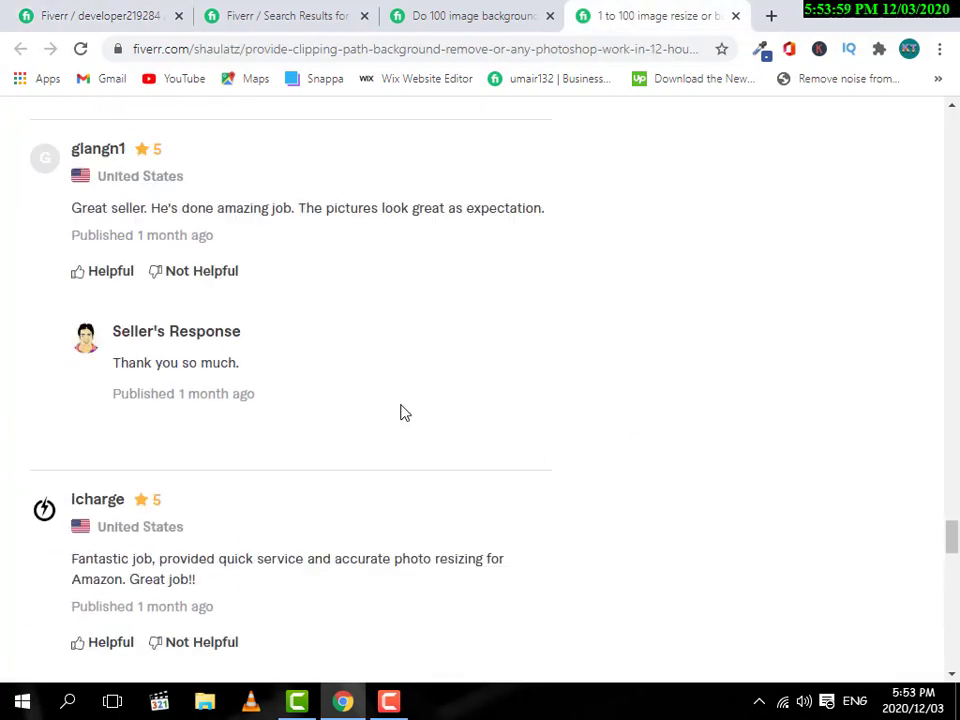
scroll(405, 413, up, 6)
click(410, 12)
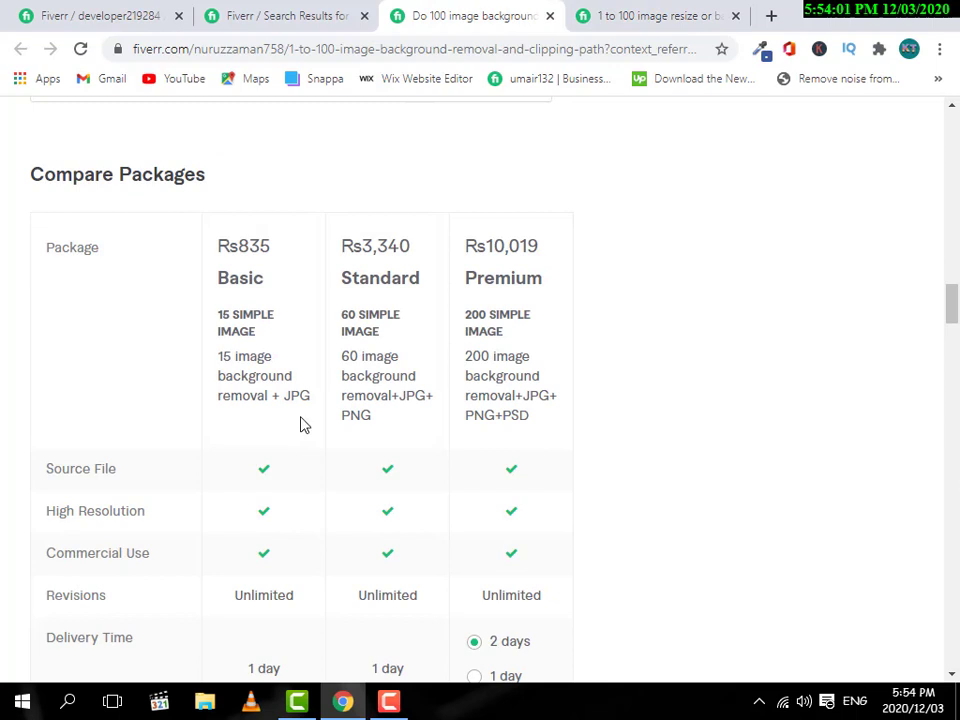
scroll(272, 365, down, 1)
scroll(237, 420, down, 1)
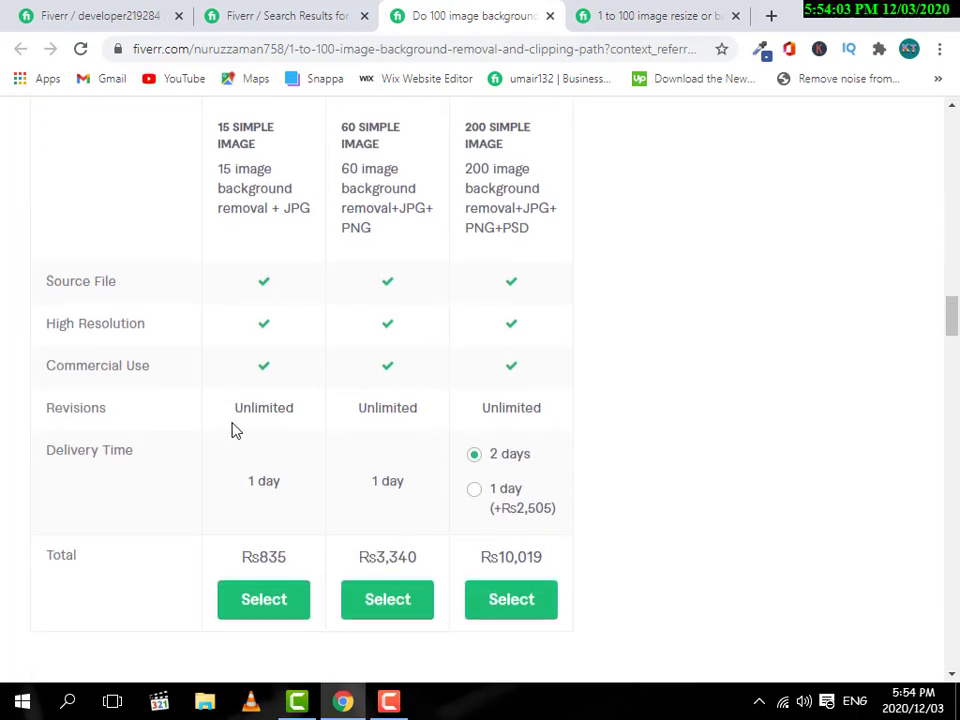
drag(240, 500, 292, 494)
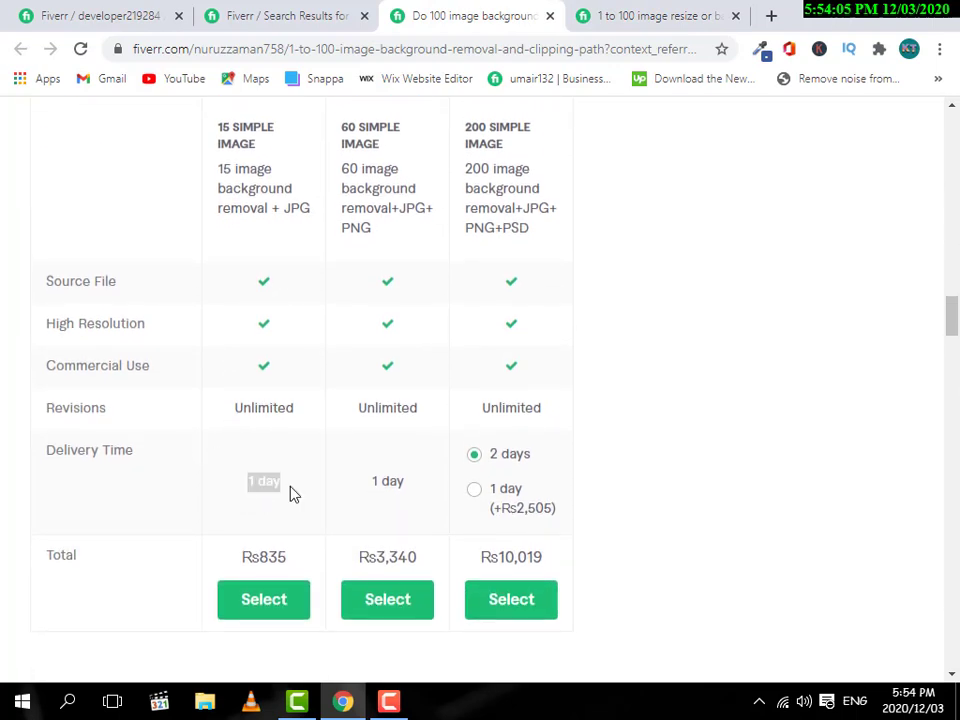
drag(355, 487, 536, 484)
click(611, 471)
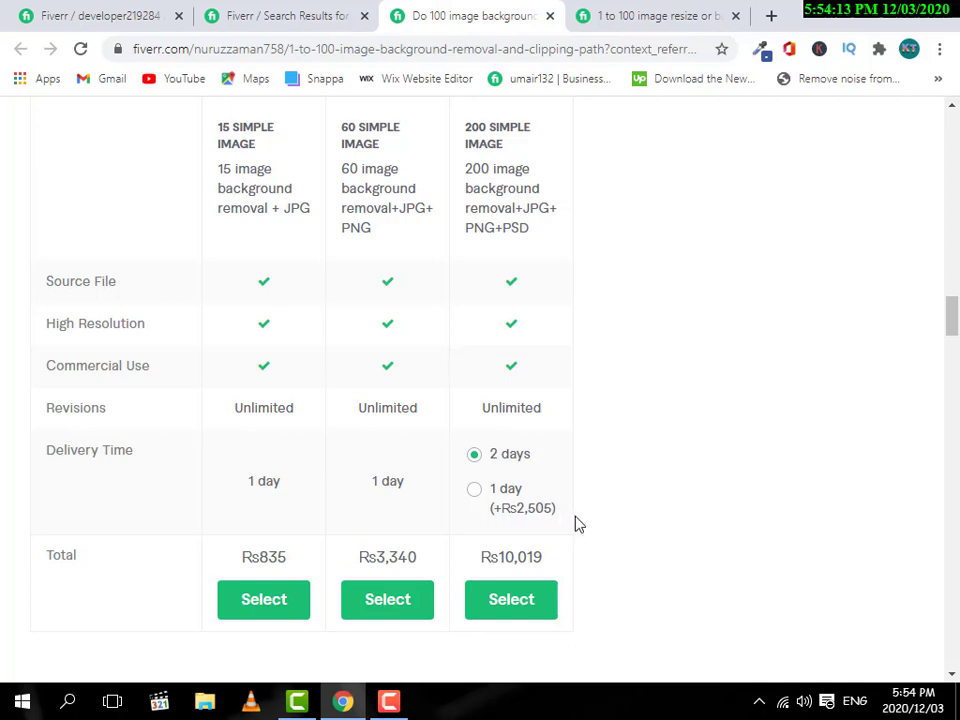
Return to the new gig's pricing page and set delivery to 1 day for Standard and 2 days for Premium
click(150, 15)
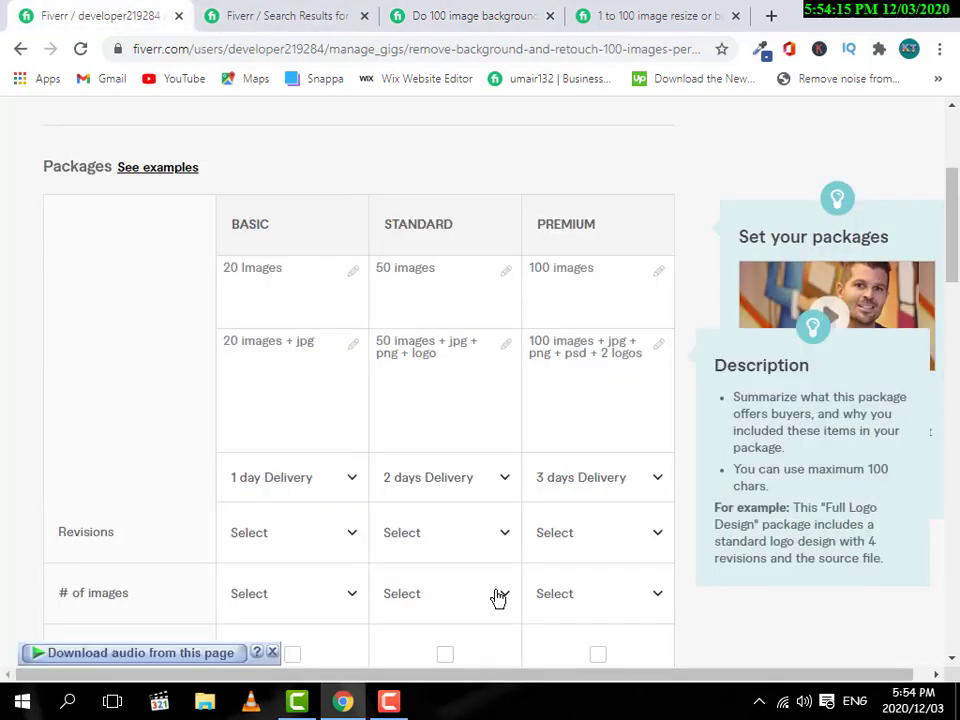
click(499, 481)
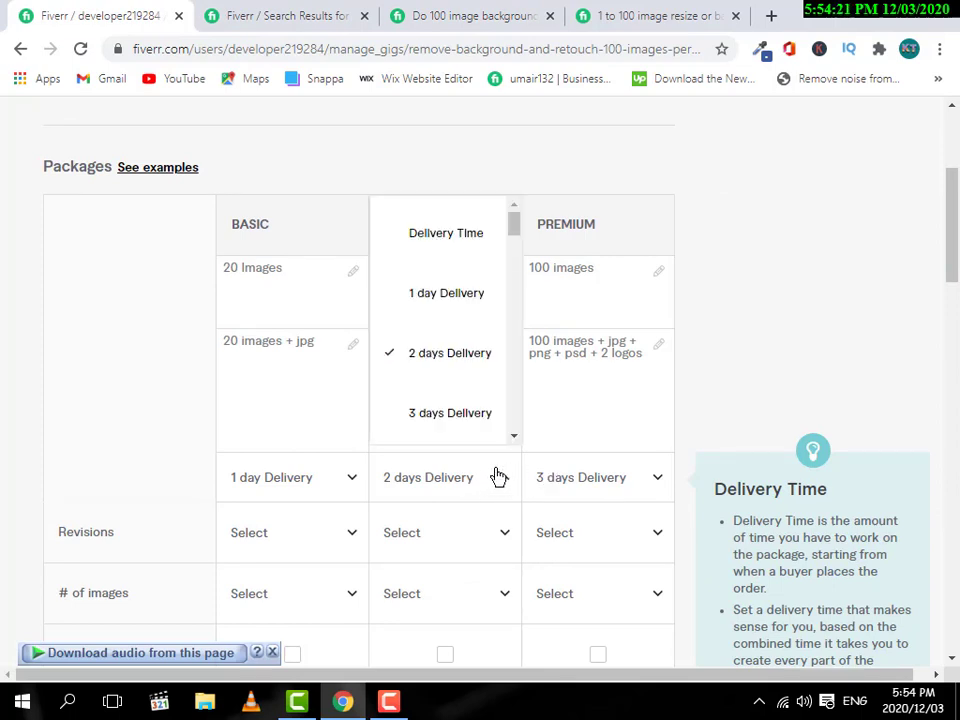
click(474, 298)
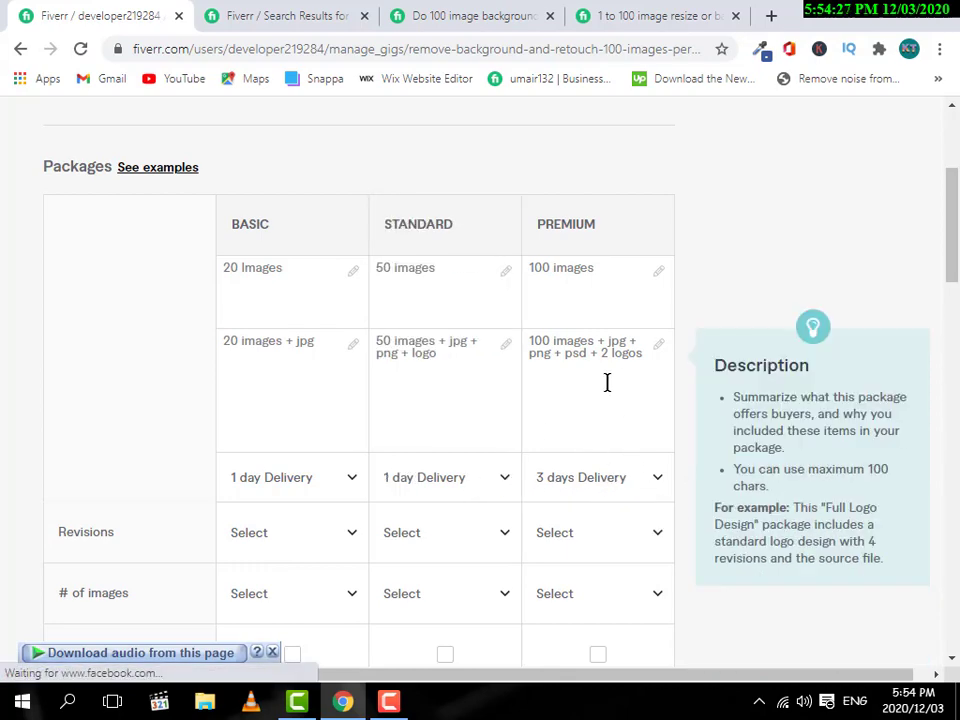
click(606, 382)
scroll(591, 443, down, 1)
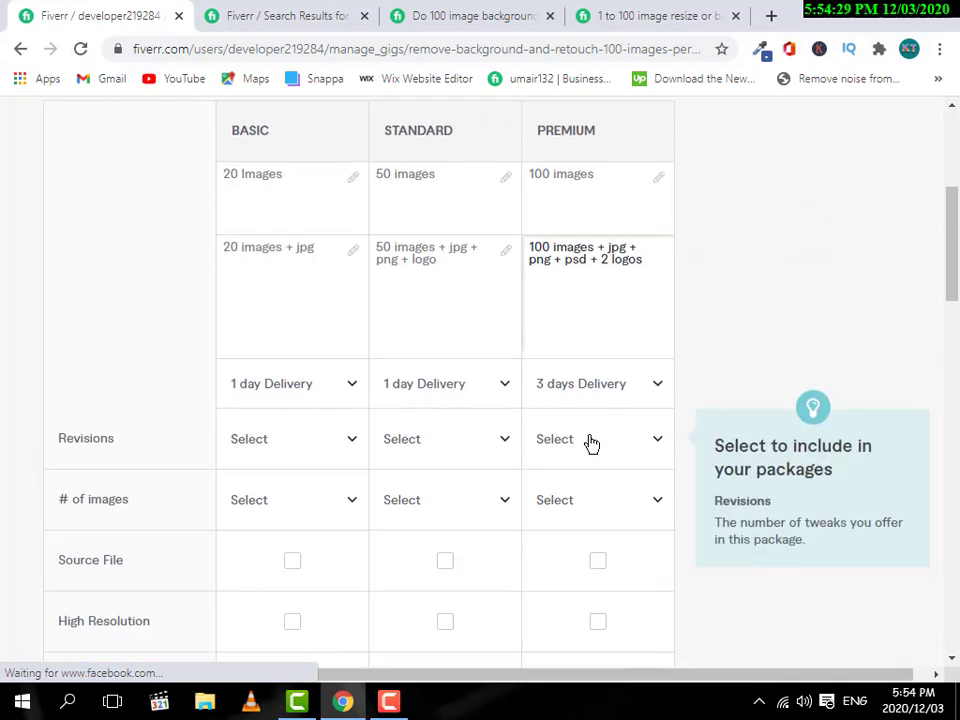
click(467, 392)
click(768, 388)
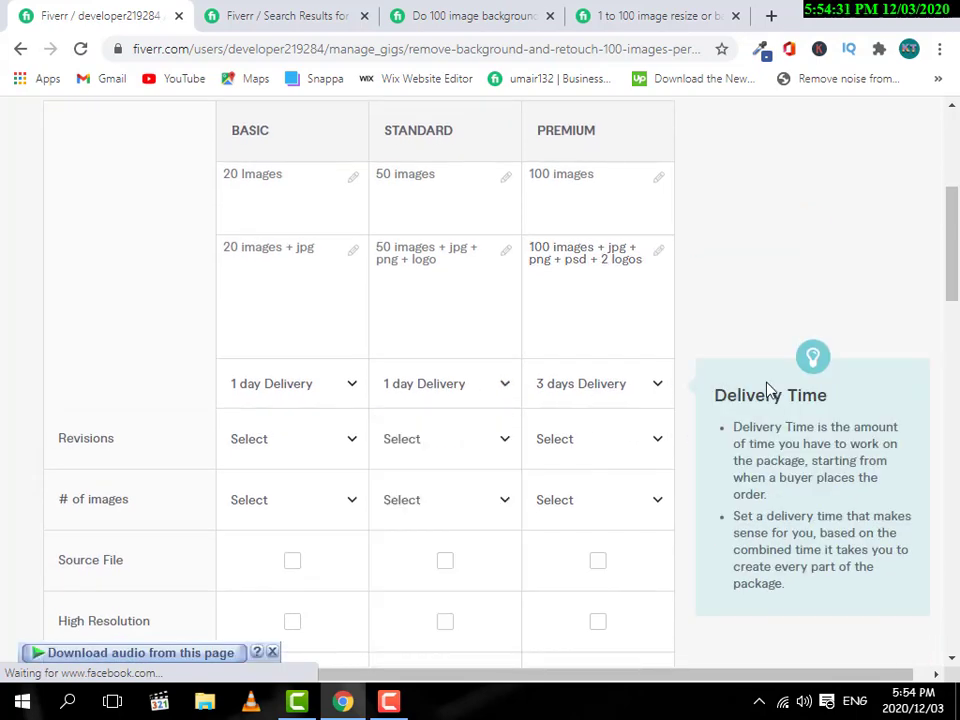
scroll(692, 407, down, 1)
click(655, 300)
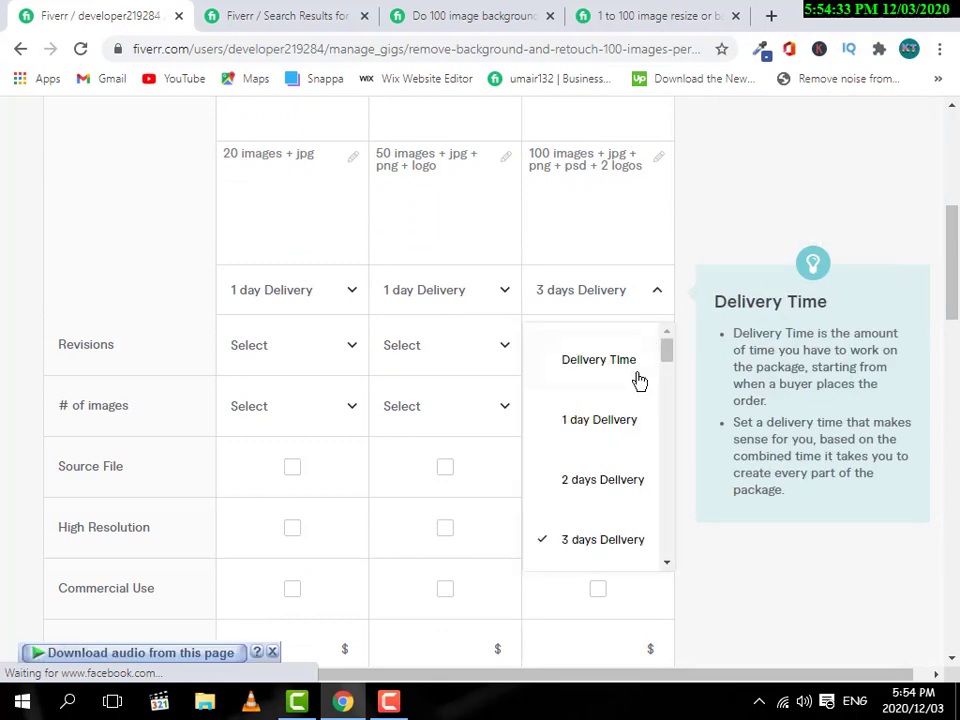
click(536, 467)
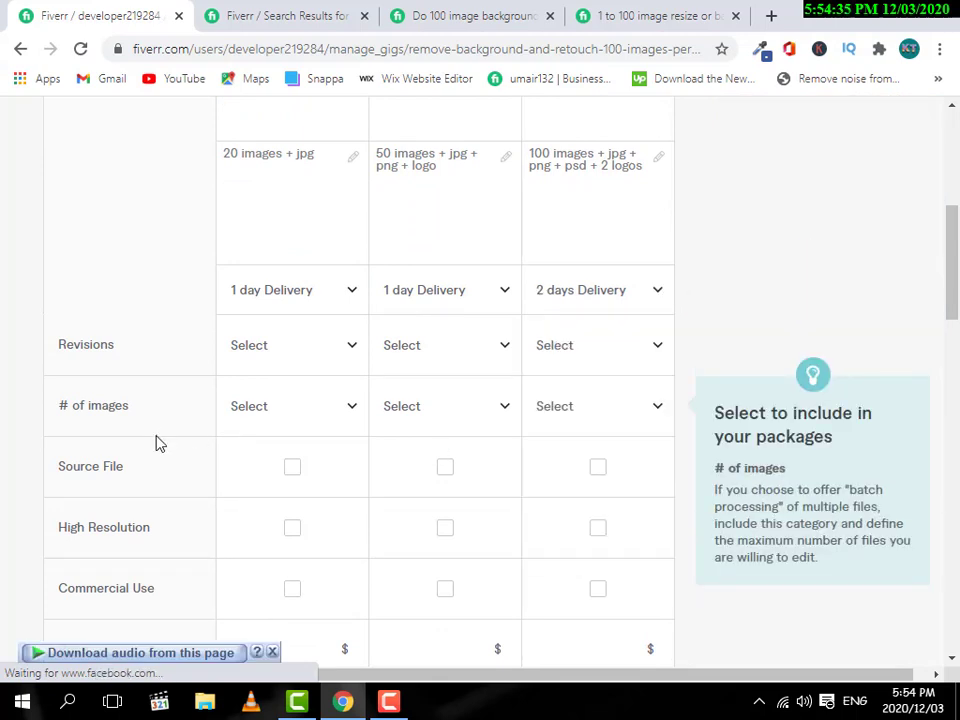
Set the Basic package's number of images to Unlimited
click(350, 416)
scroll(311, 284, down, 5)
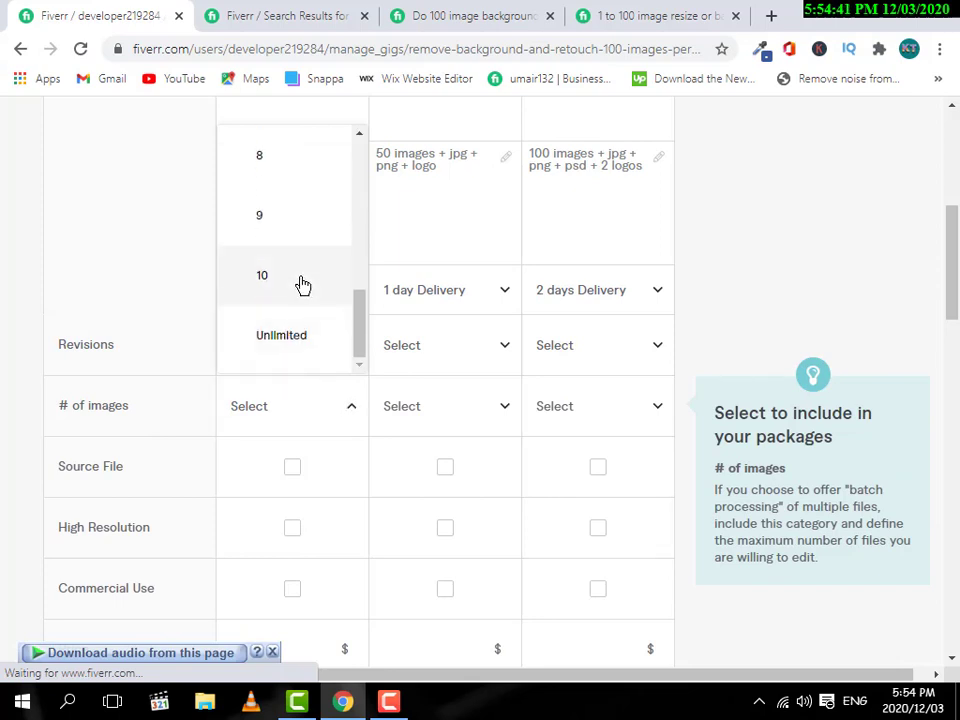
scroll(306, 402, up, 1)
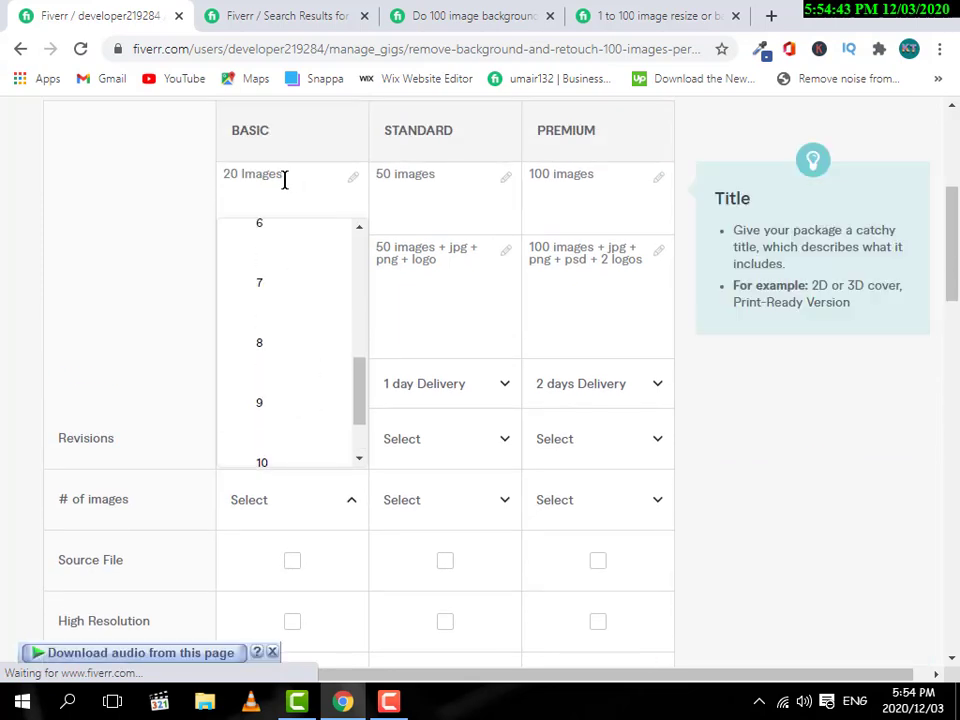
scroll(313, 390, down, 1)
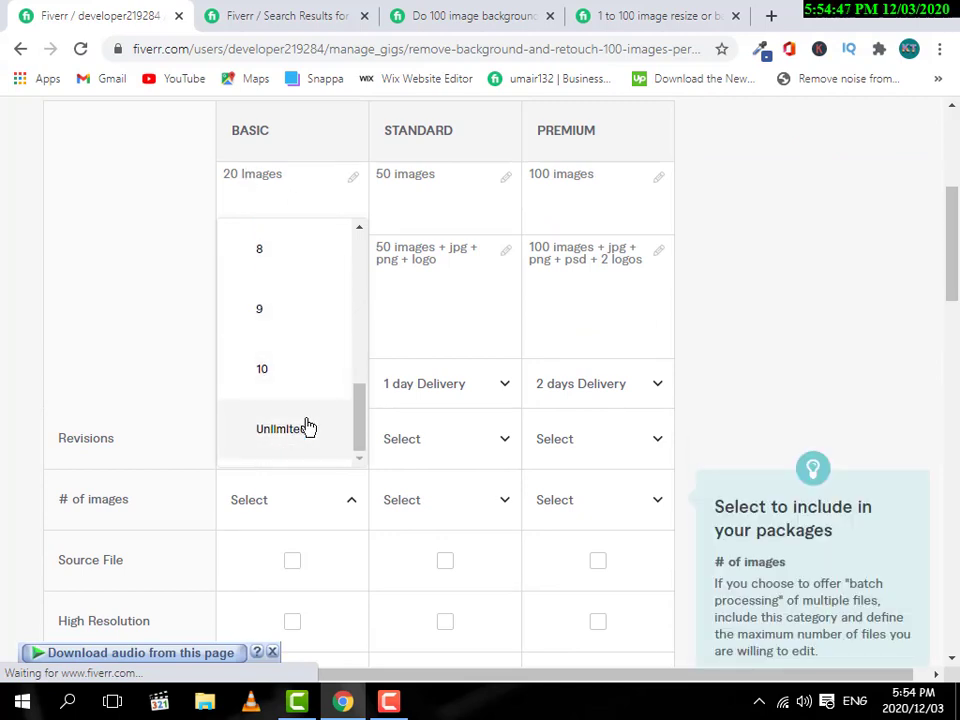
click(308, 428)
click(495, 503)
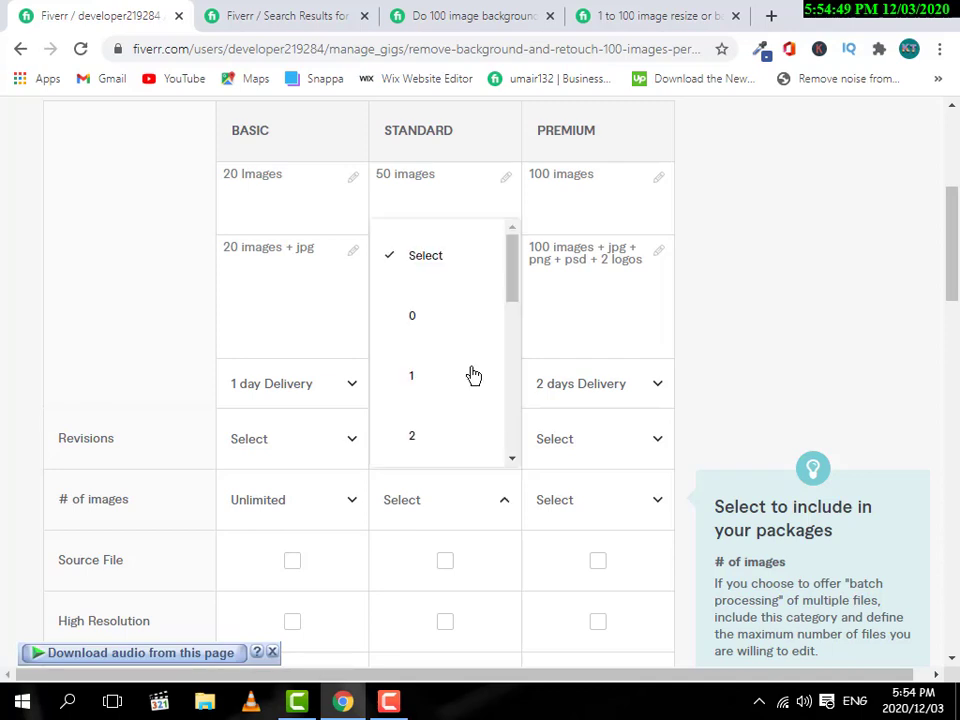
scroll(437, 418, down, 5)
scroll(437, 413, up, 2)
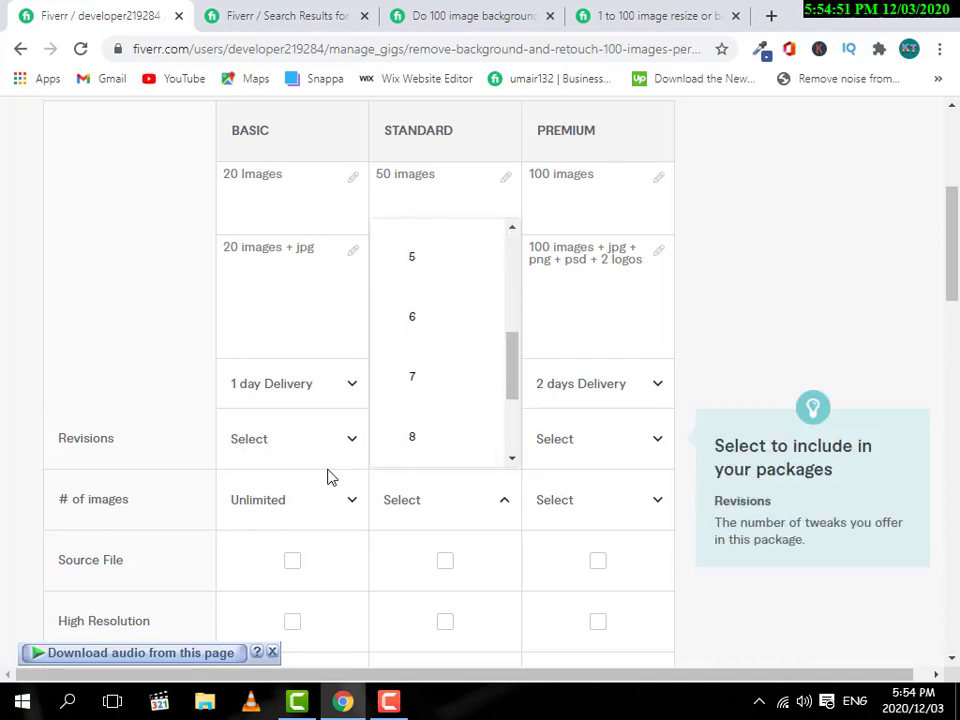
click(333, 499)
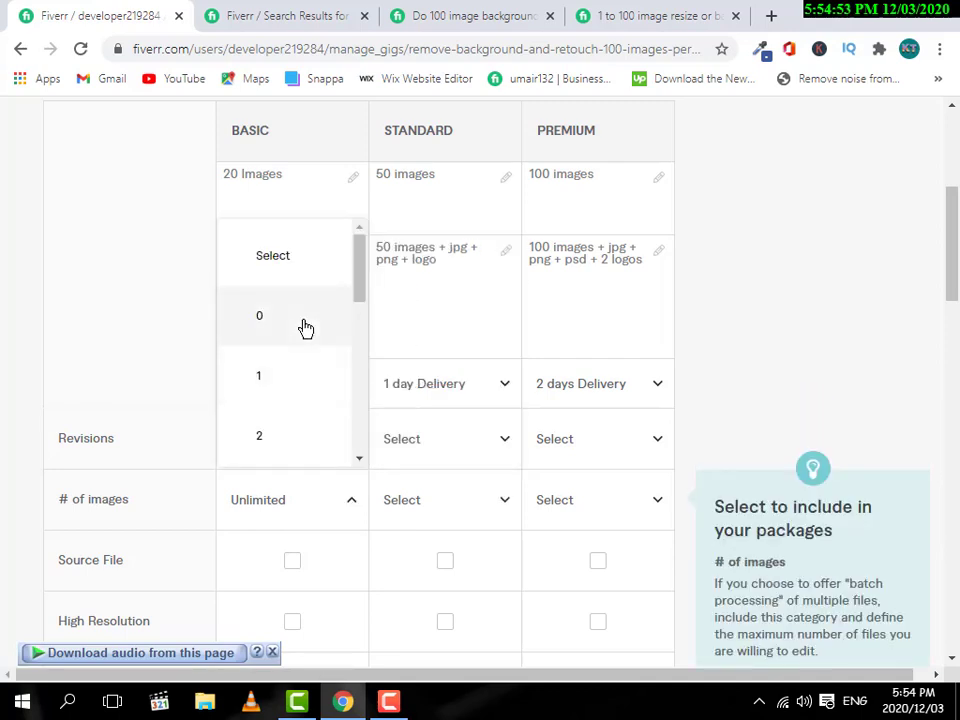
scroll(285, 422, down, 3)
scroll(296, 414, up, 4)
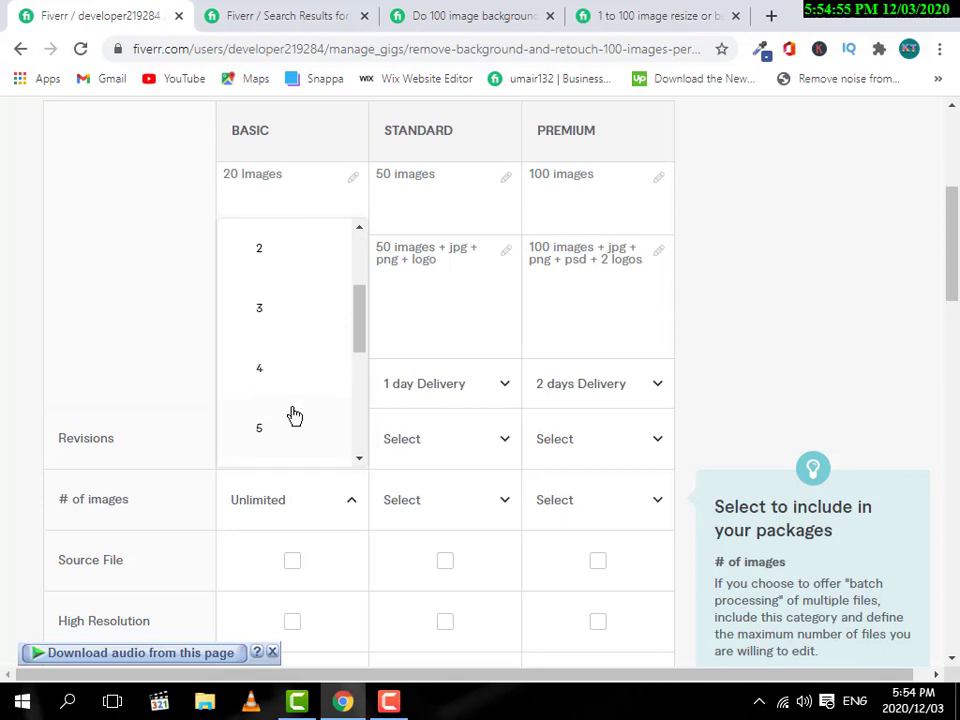
scroll(279, 422, down, 3)
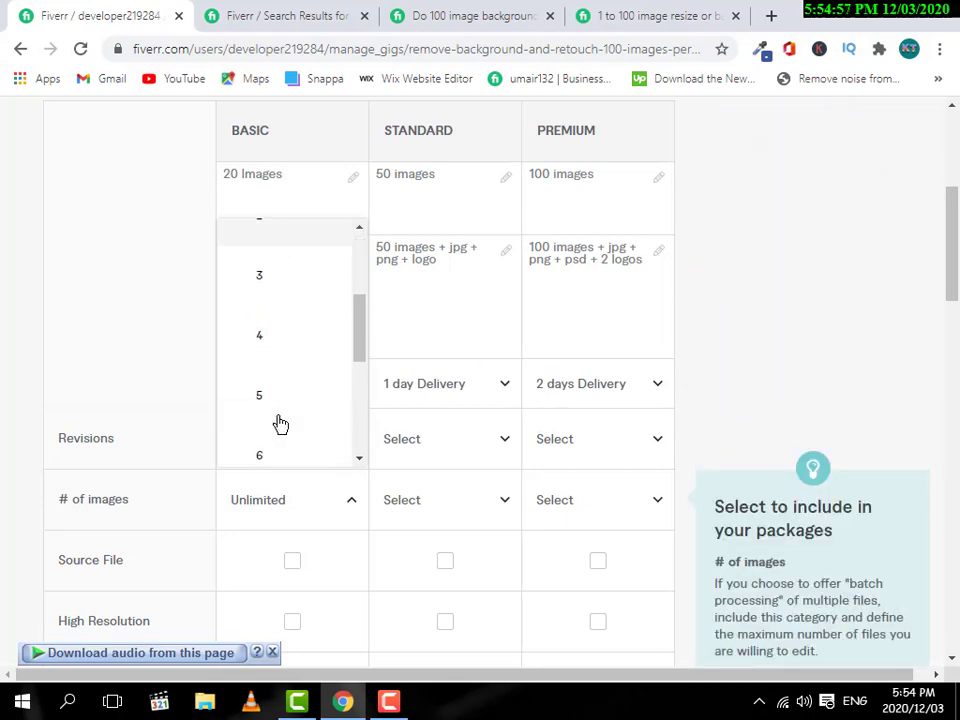
click(677, 281)
Extend the Standard package title to "50 images + 5 extra images" and the Premium title to "100 images + 10 extra images"
scroll(311, 285, up, 1)
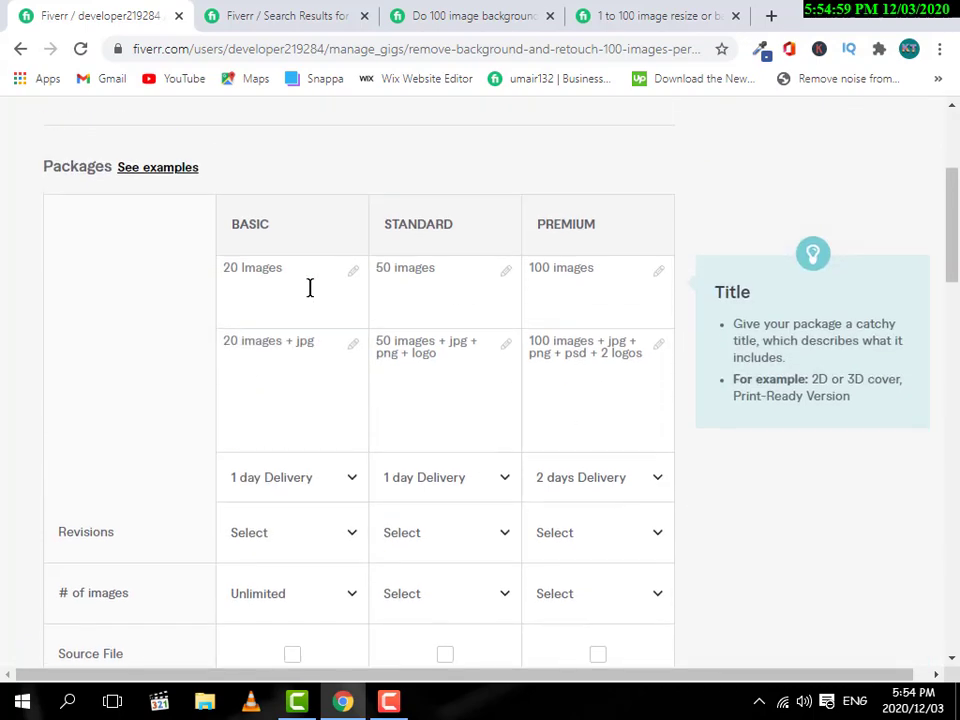
click(309, 279)
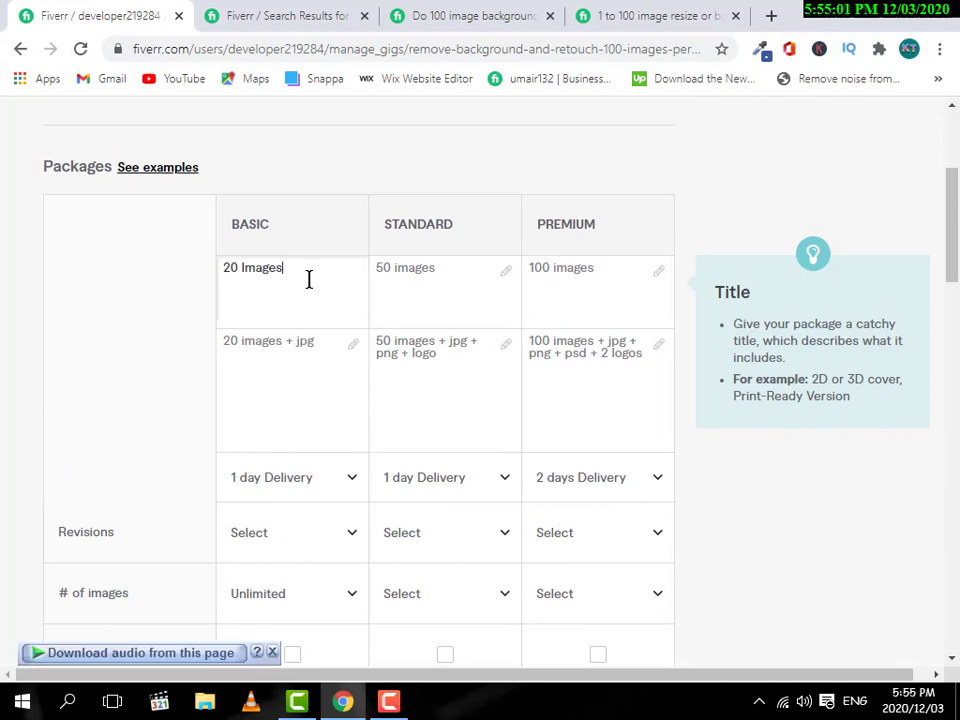
click(465, 275)
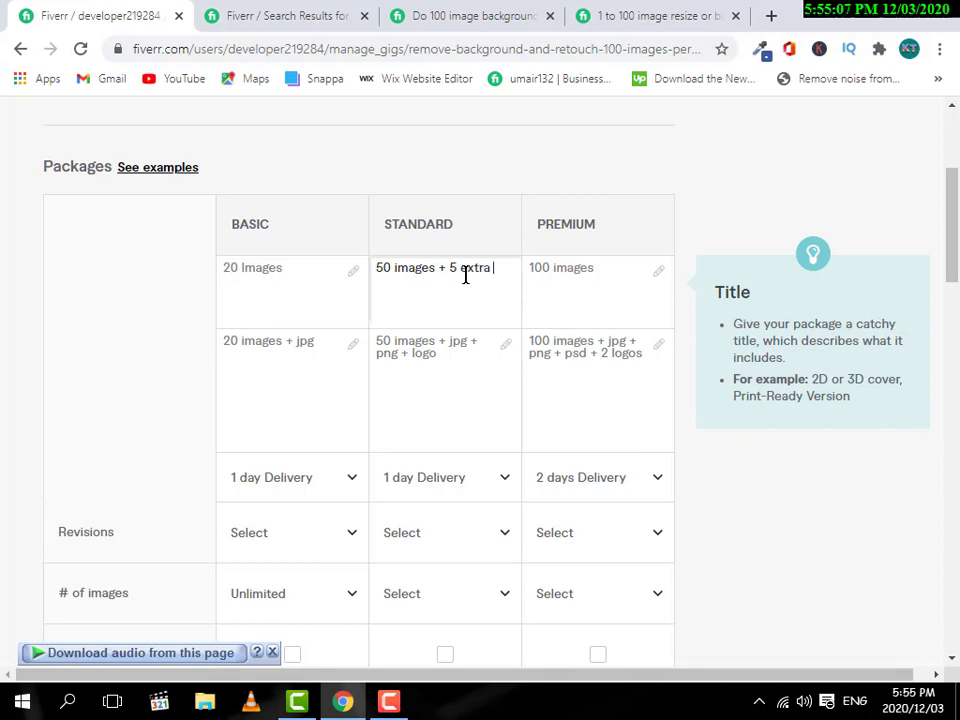
click(601, 278)
text(+)
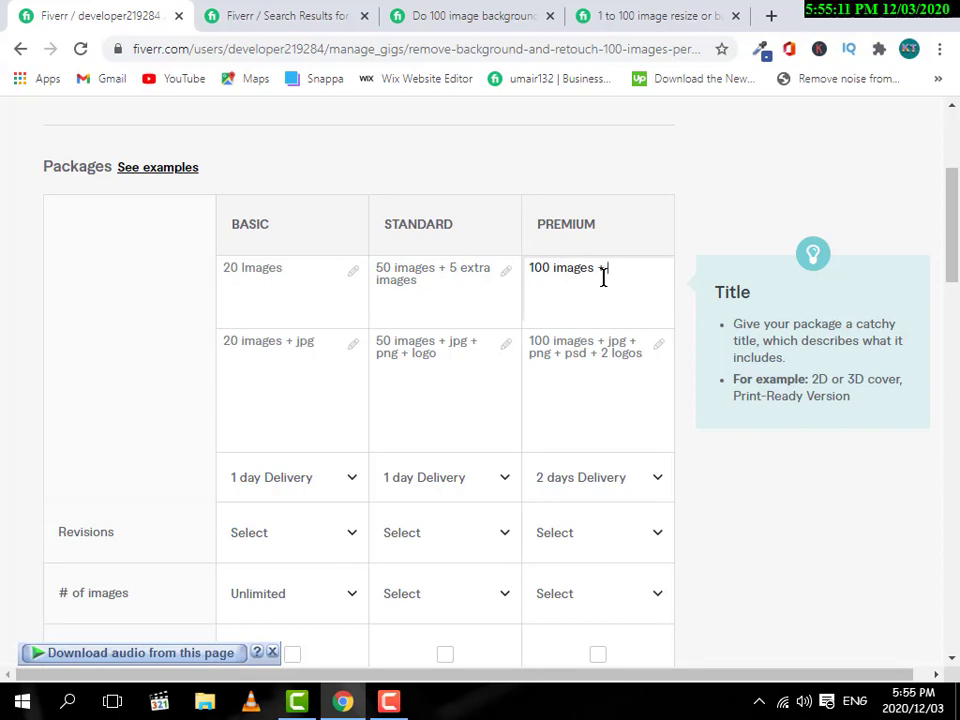
text( 10 ex)
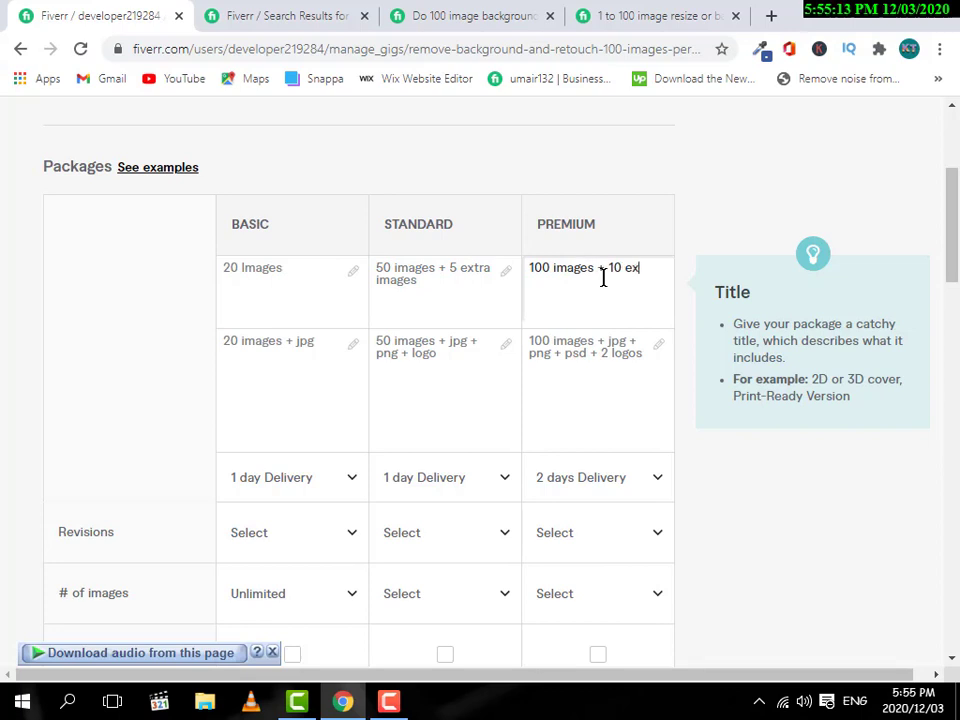
text(tra images)
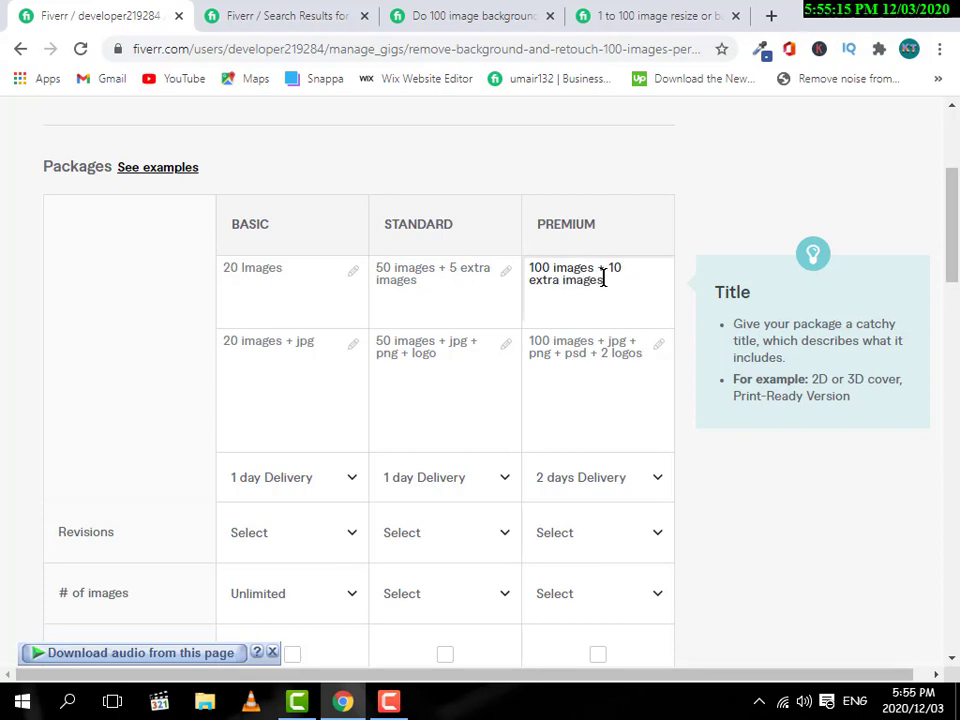
key(Tab)
Set the Basic package's number of images to 0
scroll(373, 381, down, 3)
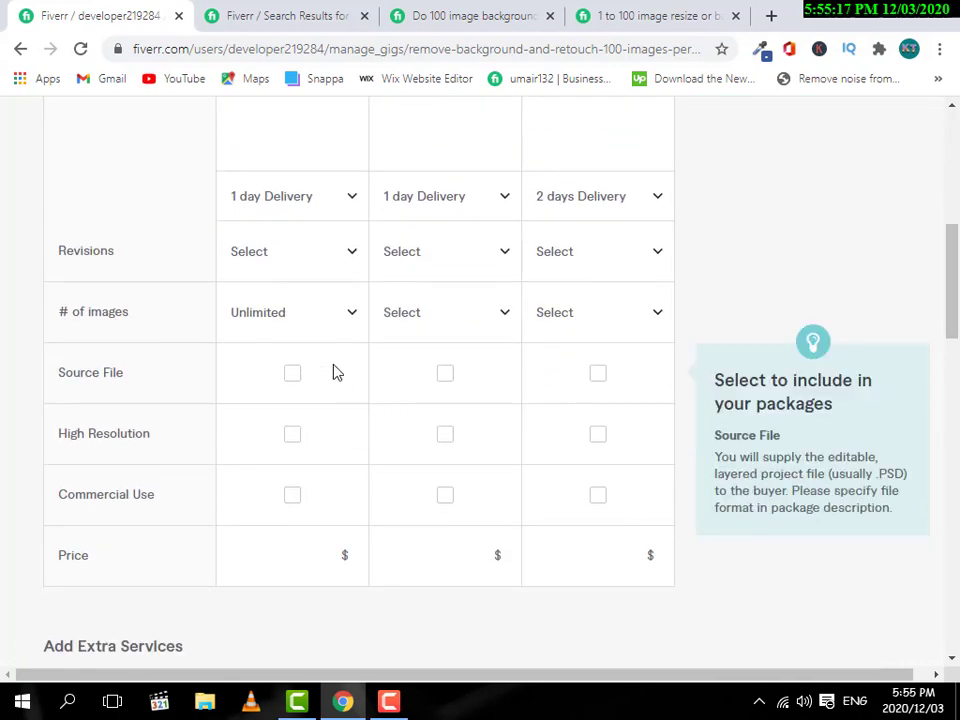
click(345, 318)
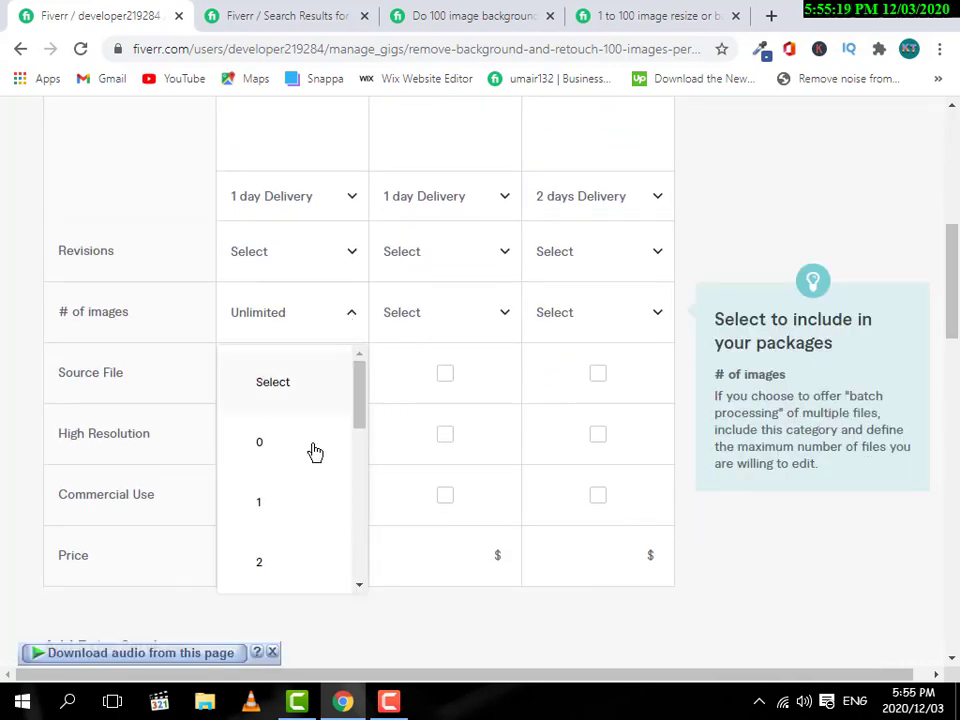
scroll(317, 238, up, 2)
scroll(315, 378, down, 1)
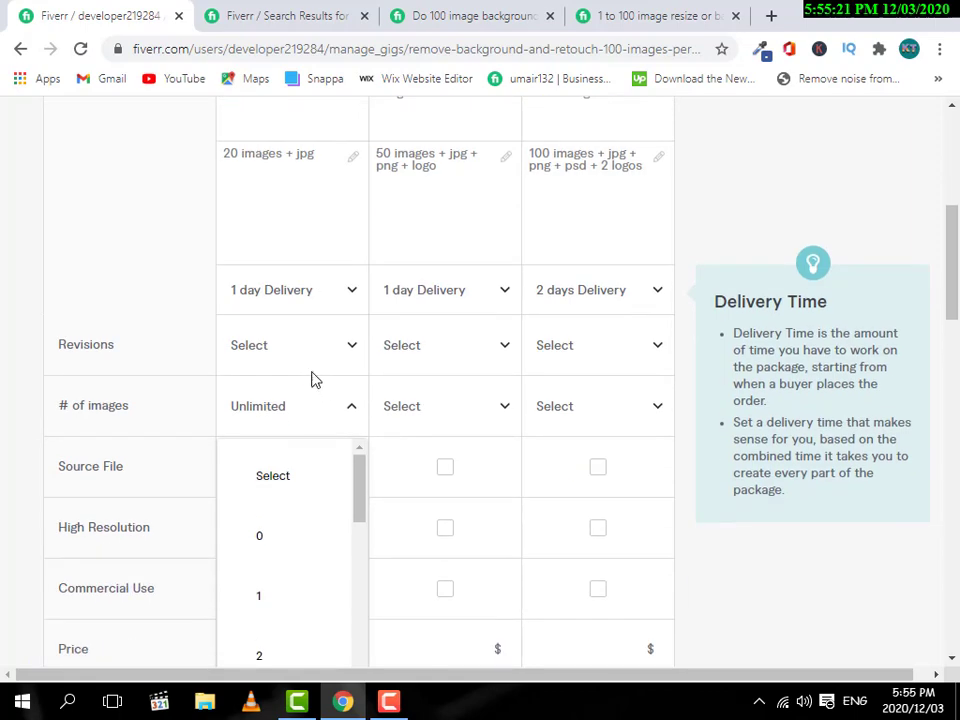
scroll(318, 428, down, 1)
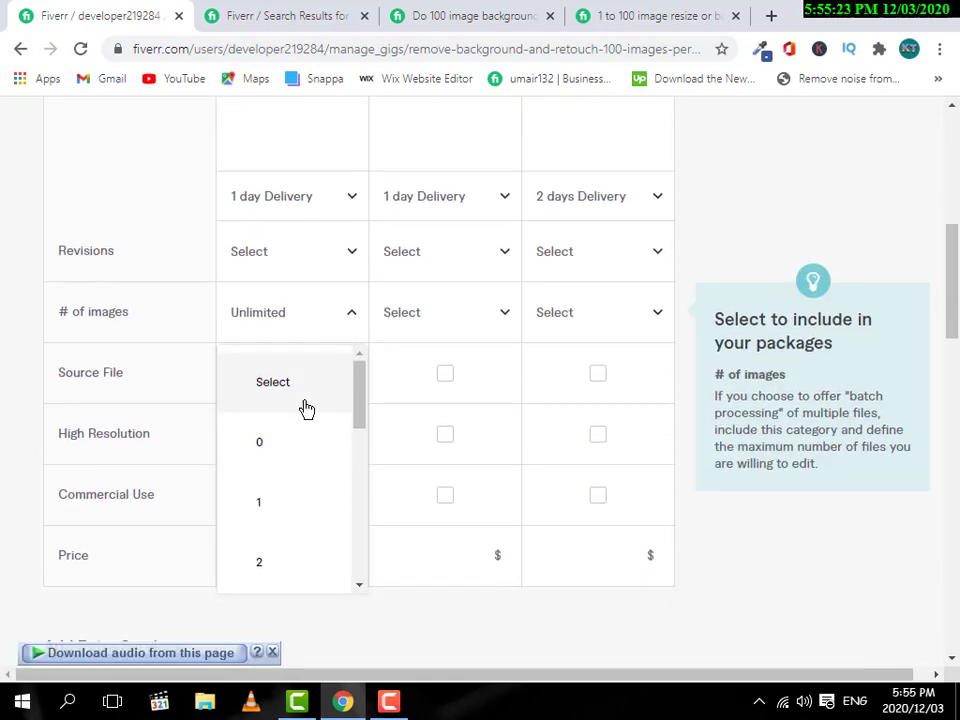
scroll(304, 440, down, 2)
scroll(301, 453, down, 2)
scroll(300, 426, up, 3)
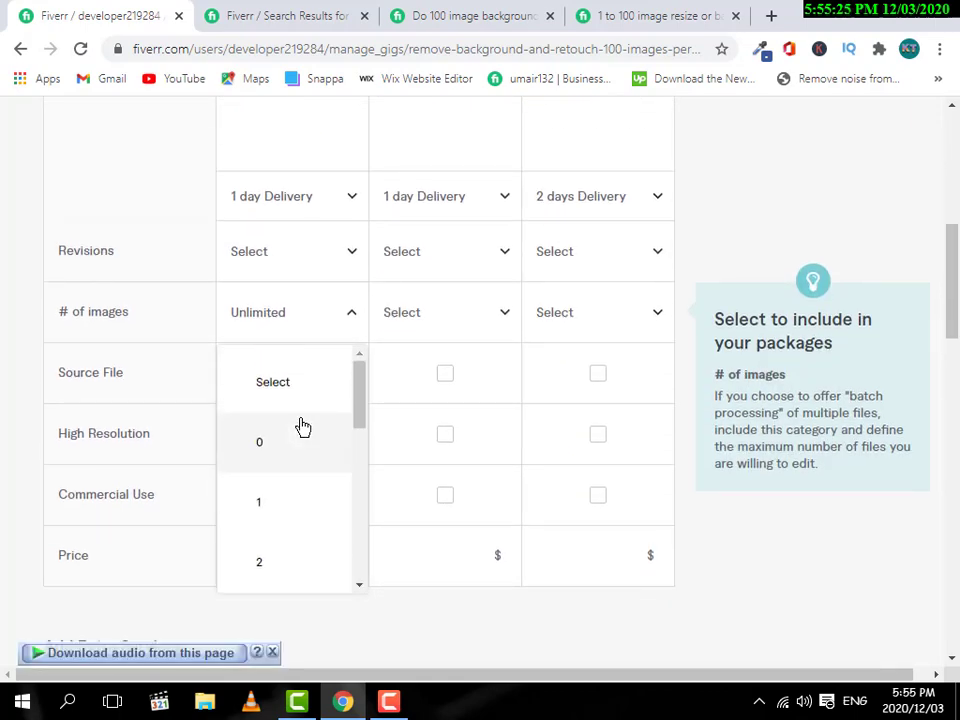
click(300, 430)
Set the number of images to 5 for the Standard package and 10 for the Premium package
click(446, 317)
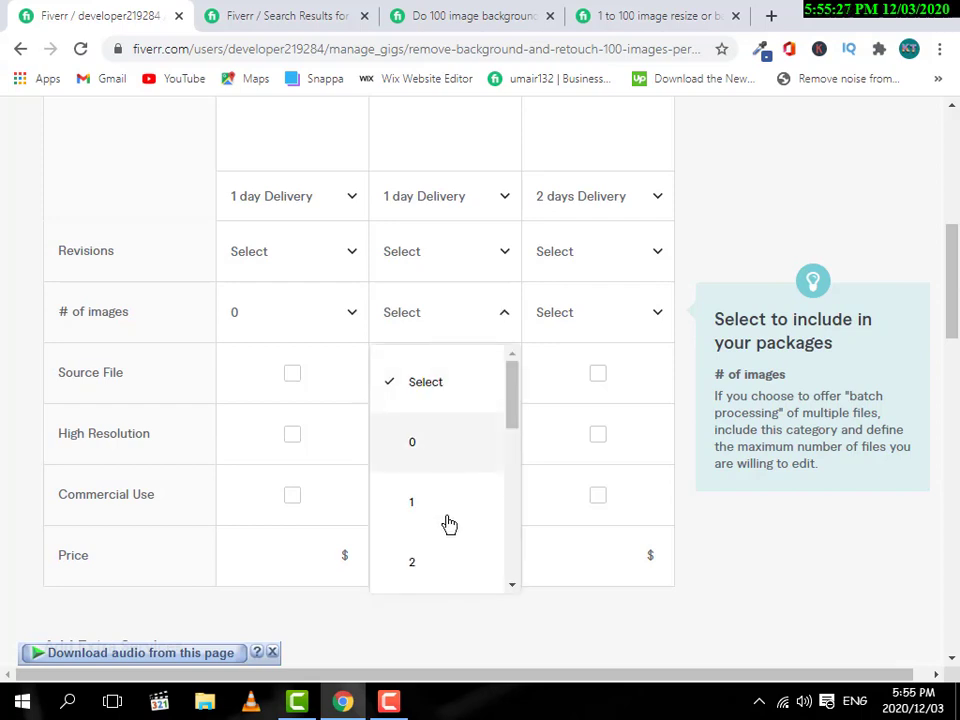
scroll(452, 499, down, 3)
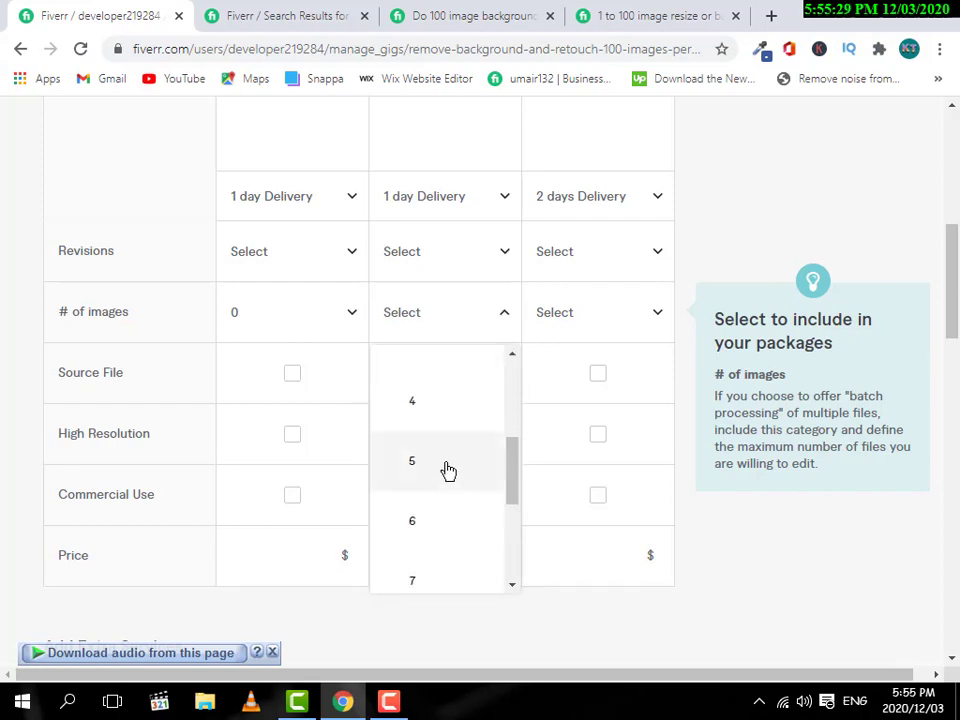
click(446, 464)
click(616, 333)
scroll(582, 502, down, 5)
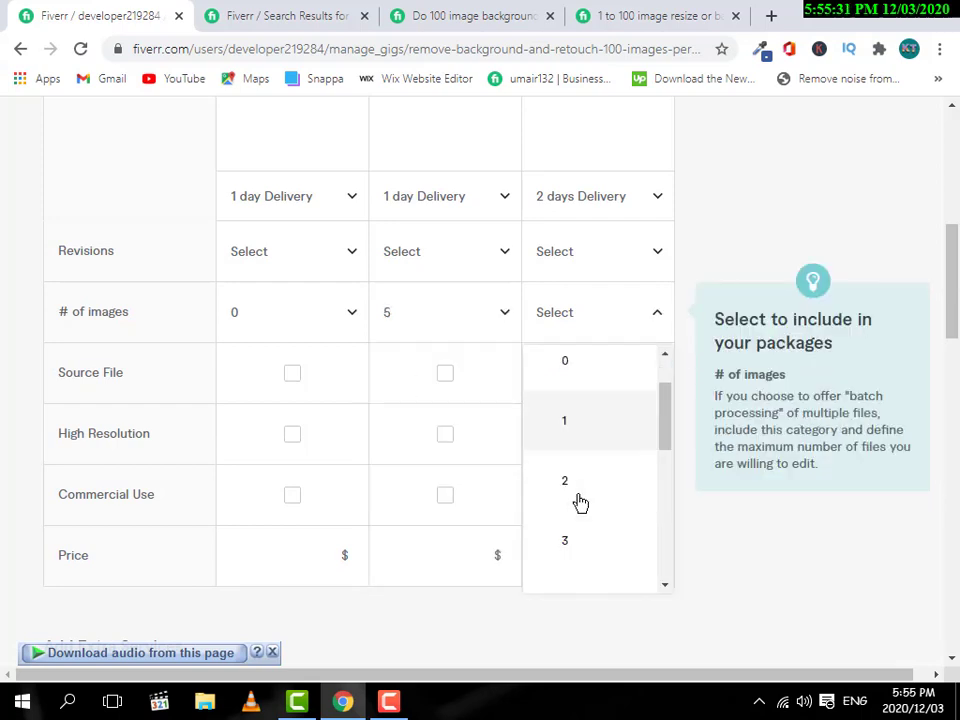
click(586, 505)
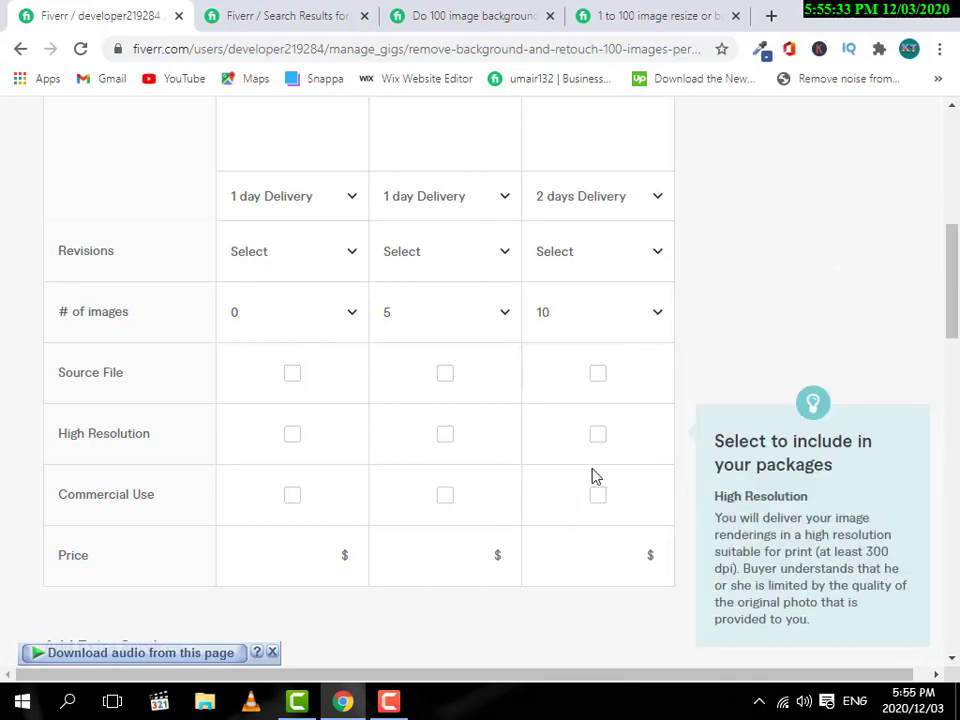
Include the source file in the Premium package and high resolution in all three packages
scroll(591, 476, up, 4)
scroll(595, 474, down, 3)
scroll(597, 472, down, 1)
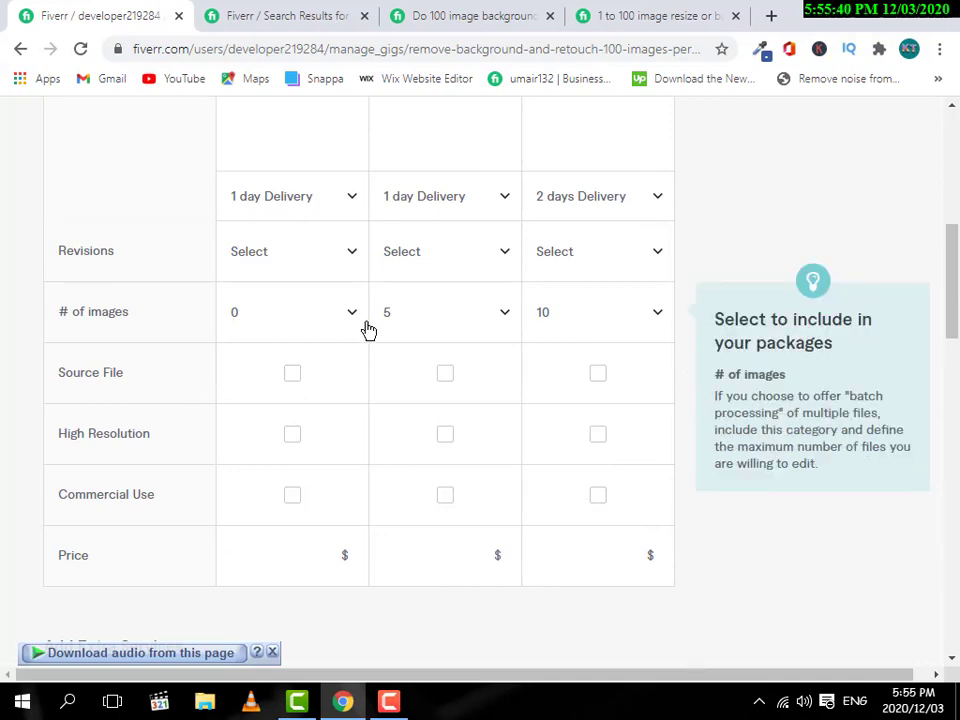
click(599, 378)
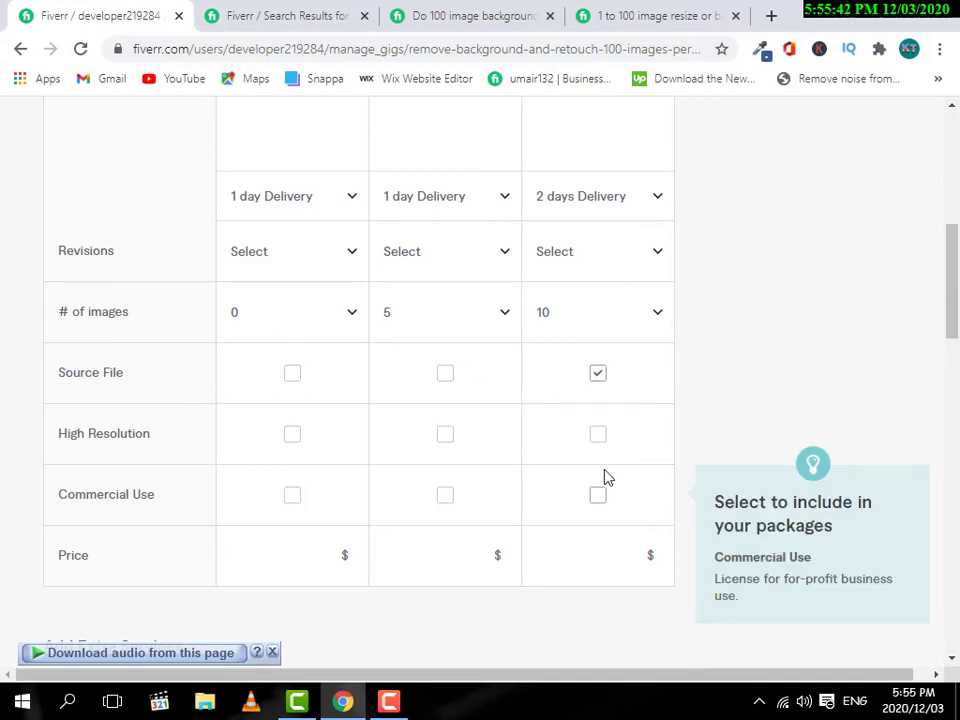
click(292, 434)
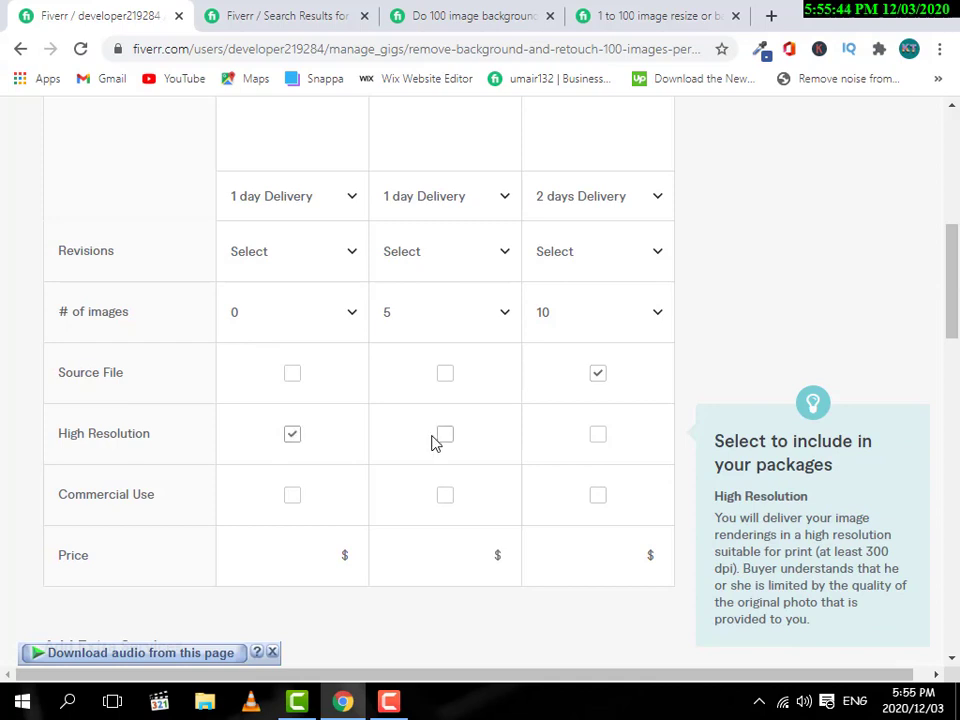
click(445, 434)
click(598, 434)
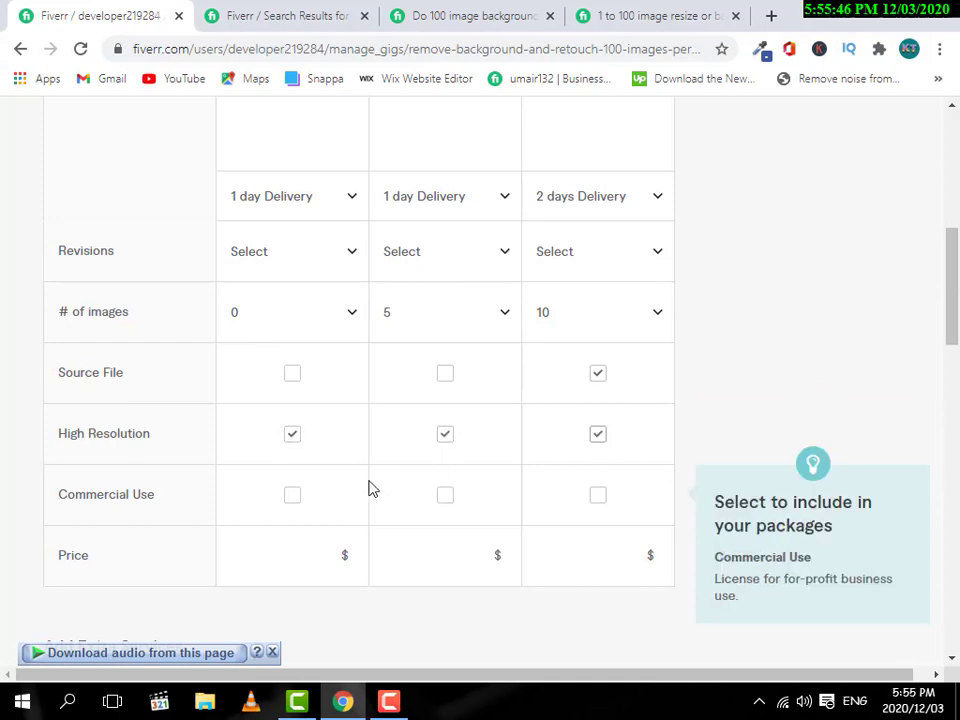
Include commercial use in all three packages, leaving the source file out of the Basic package
click(446, 495)
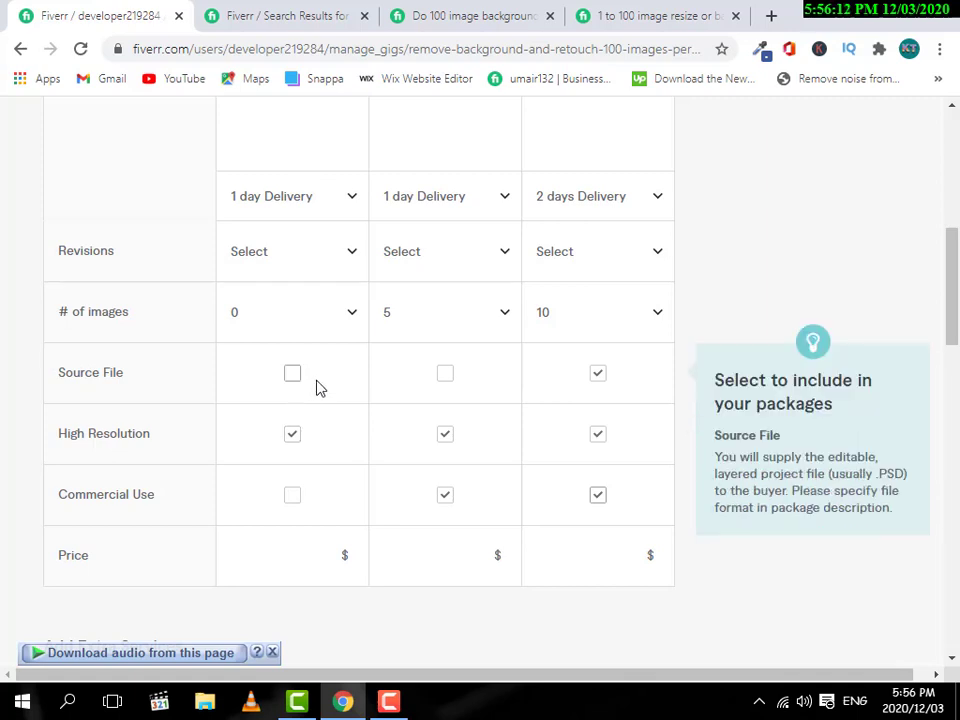
click(292, 374)
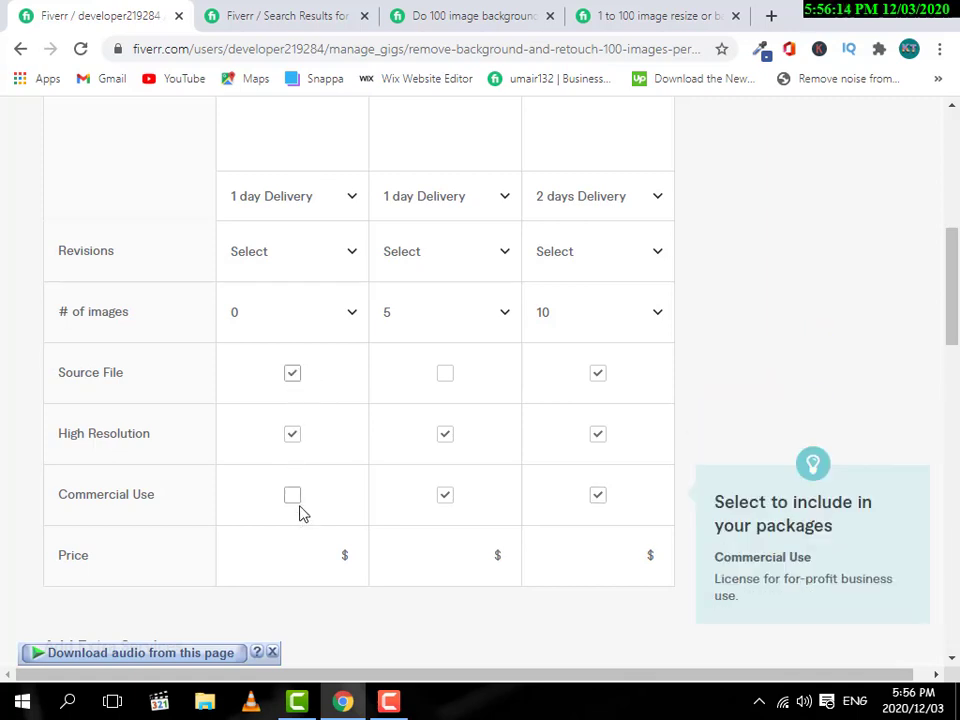
click(293, 374)
click(293, 496)
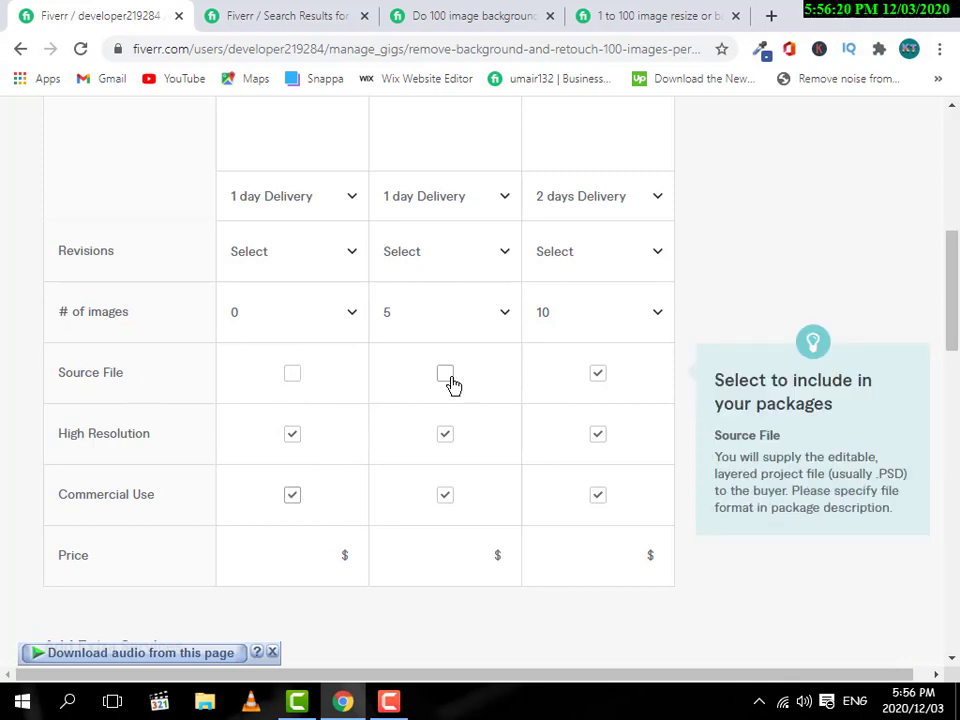
scroll(452, 385, up, 3)
scroll(463, 443, down, 3)
click(447, 378)
Set the Basic package's price to $5
scroll(645, 510, down, 1)
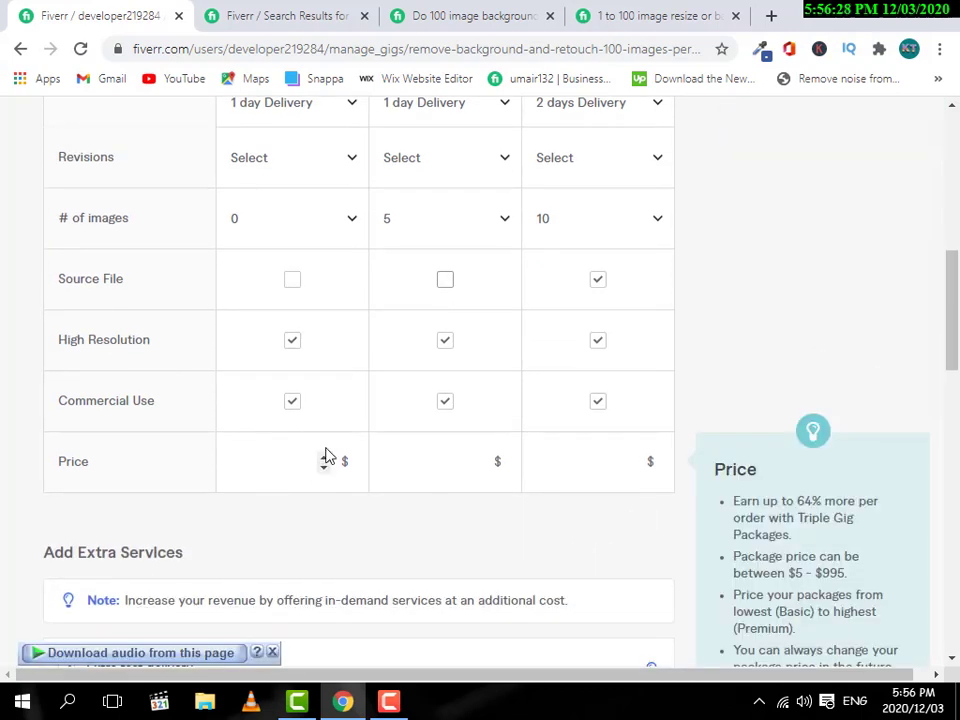
scroll(326, 452, up, 1)
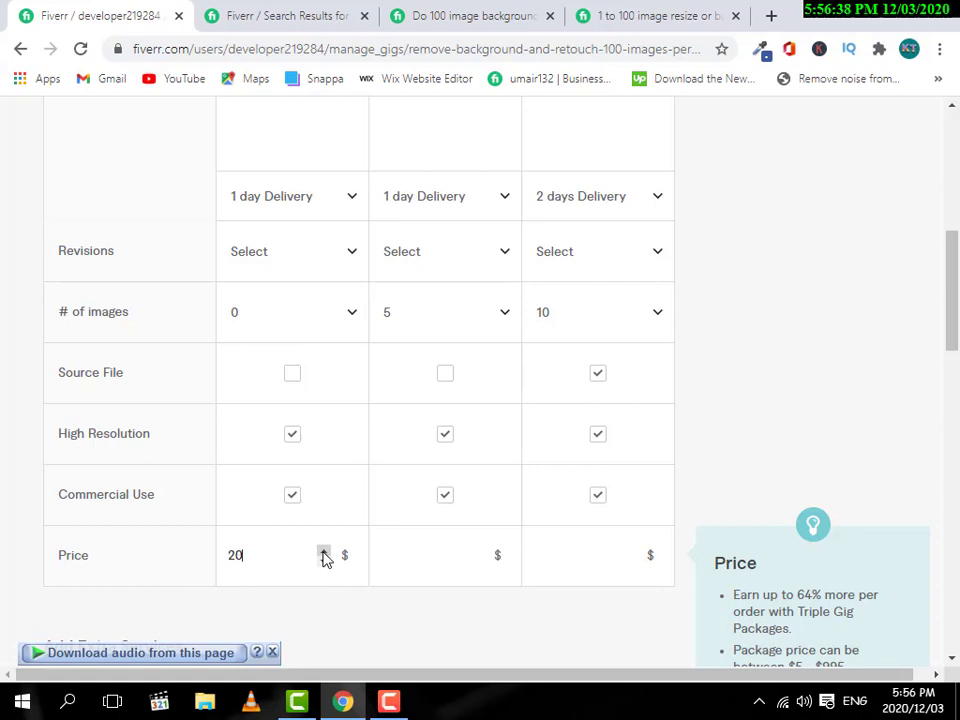
click(323, 561)
click(323, 561)
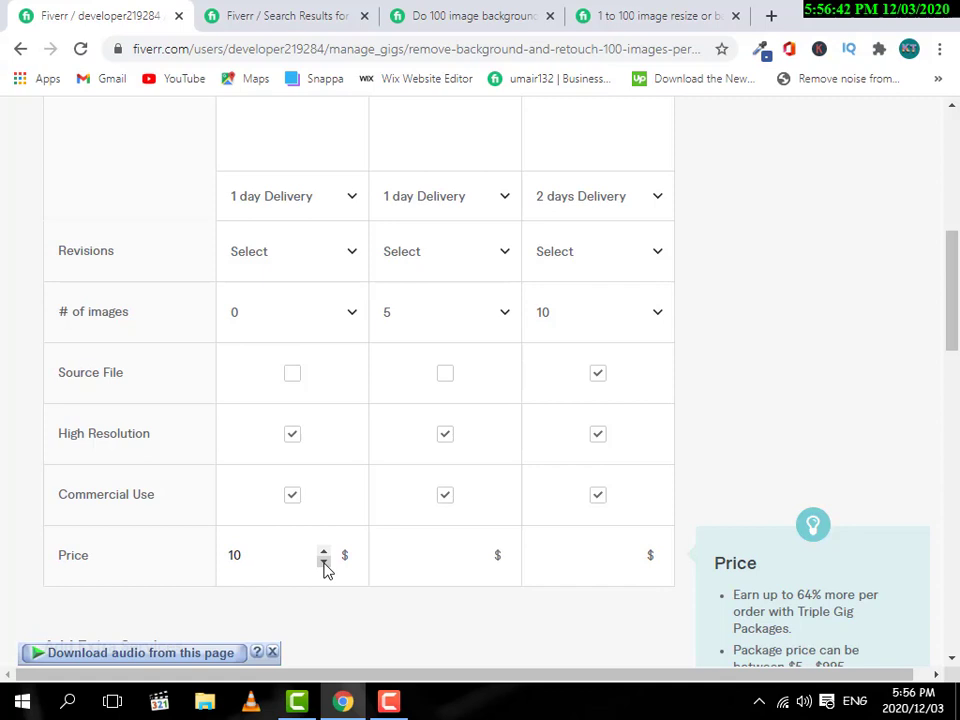
click(324, 562)
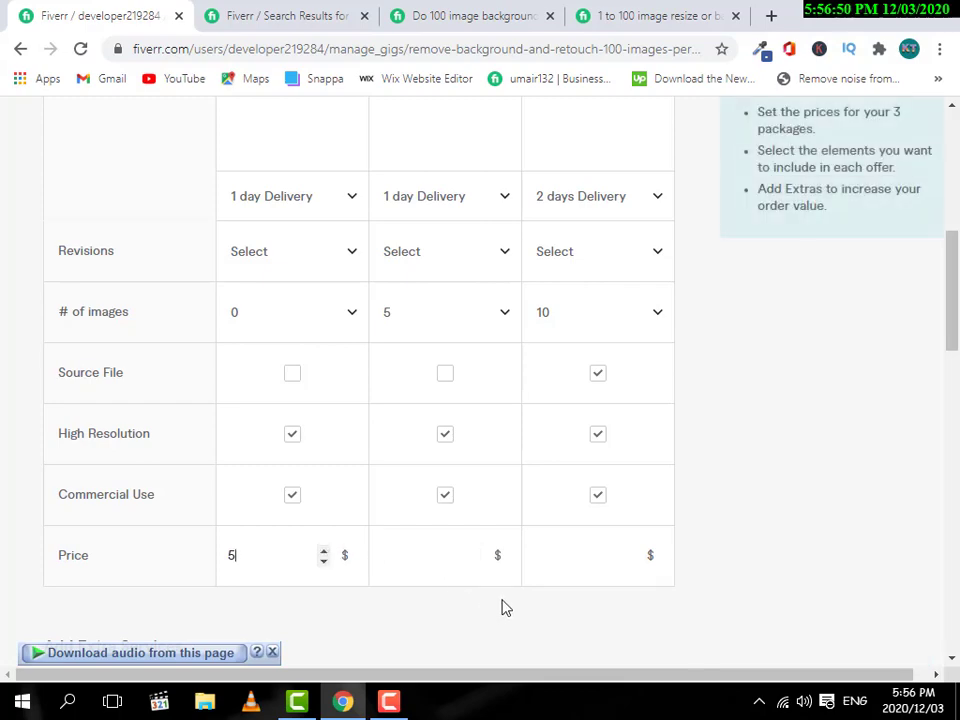
Set the price to $10 for the Standard package and $20 for the Premium package
scroll(247, 337, up, 3)
scroll(247, 337, down, 3)
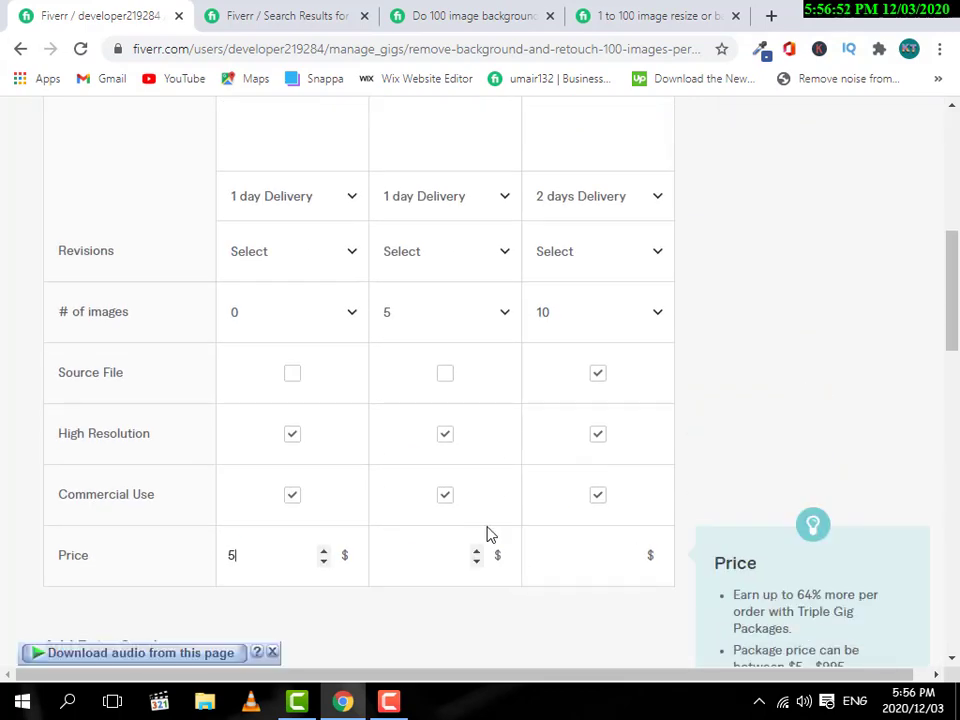
click(476, 557)
text(10)
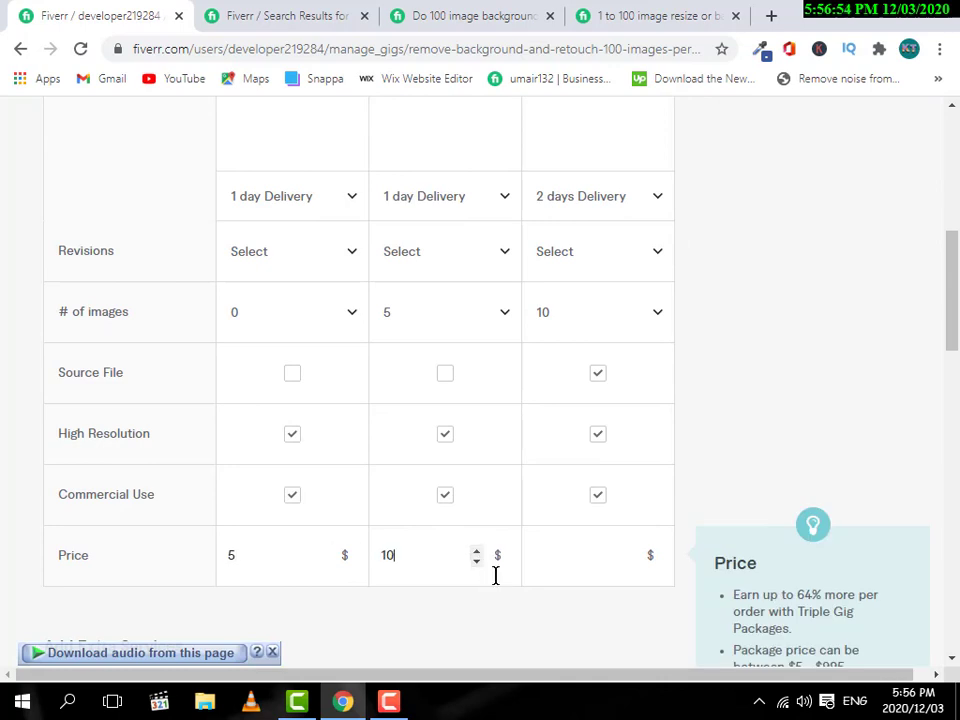
click(630, 558)
text(5)
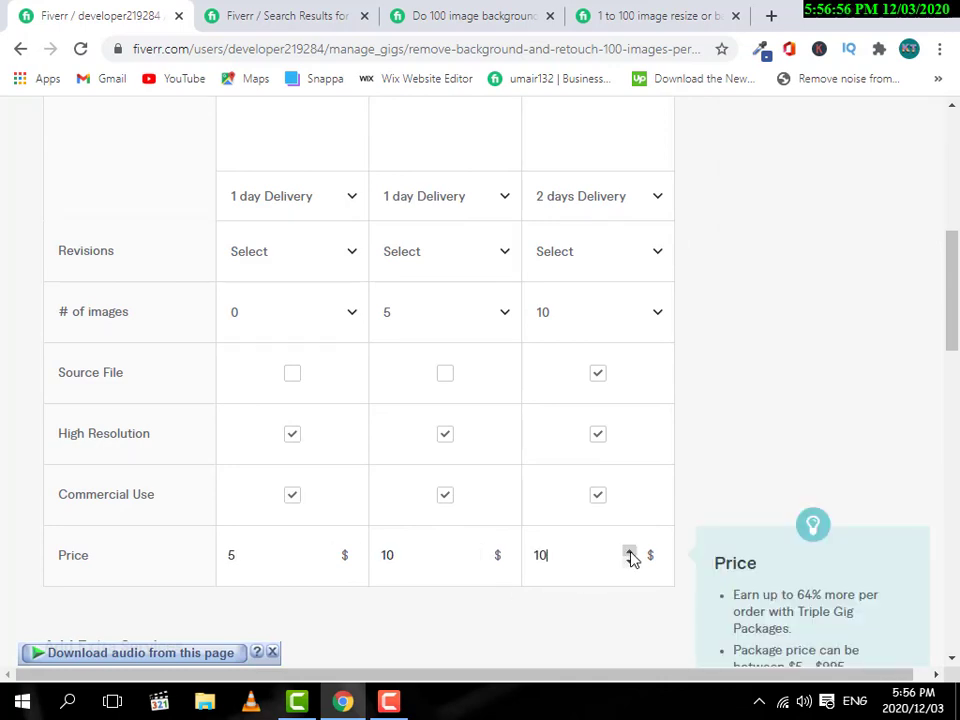
key(BackSpace)
key(BackSpace)
text(20)
scroll(498, 488, up, 2)
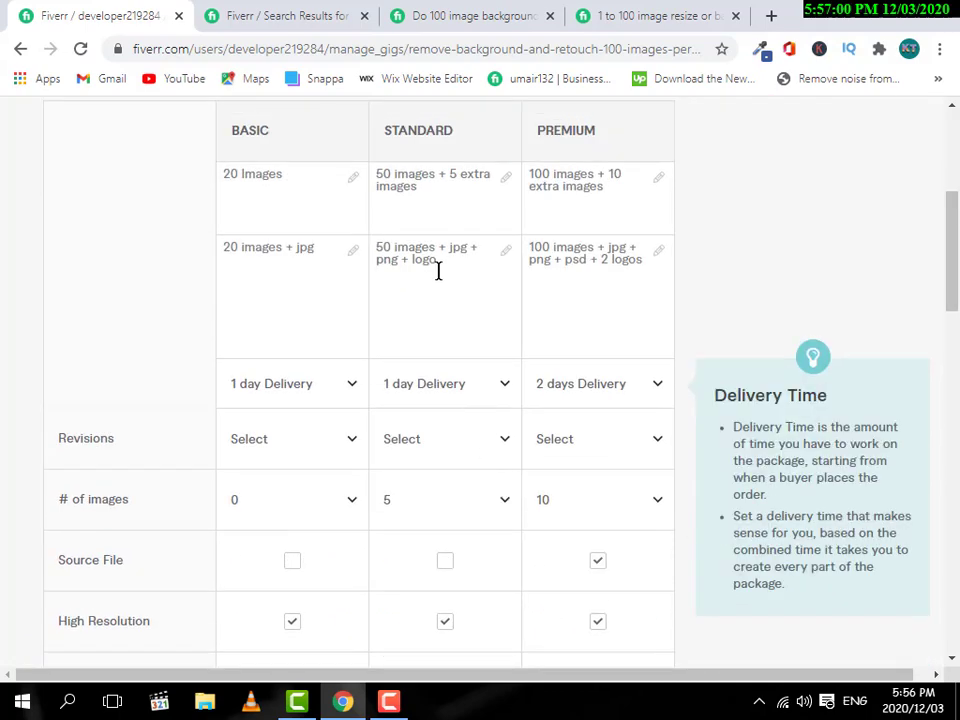
Set extra fast delivery for the Premium package to 1 day for an extra $5
scroll(544, 459, down, 2)
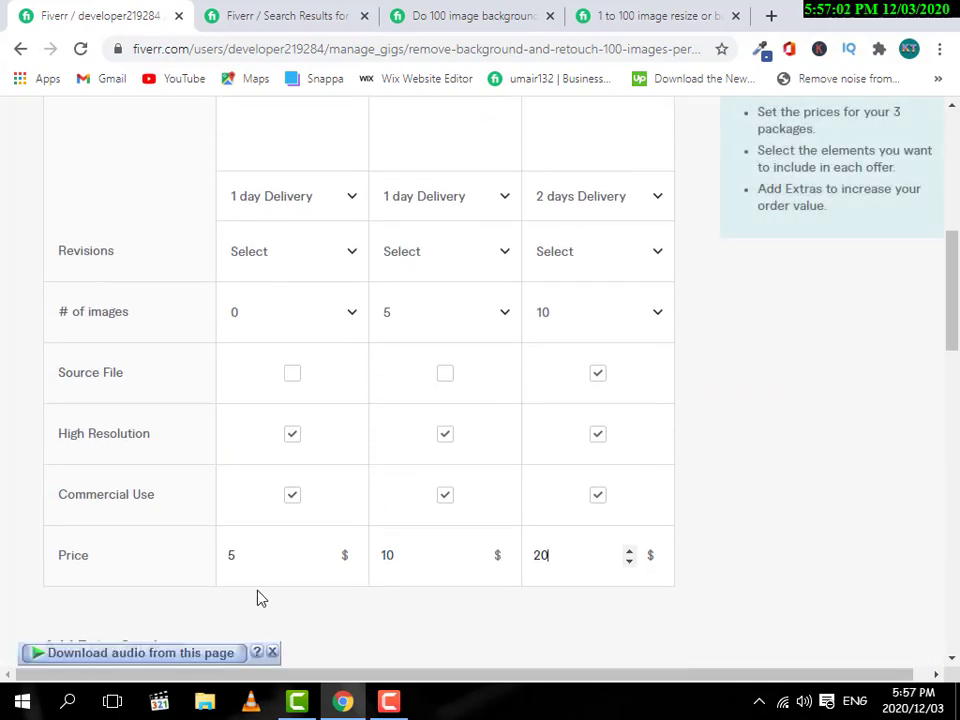
scroll(644, 597, down, 1)
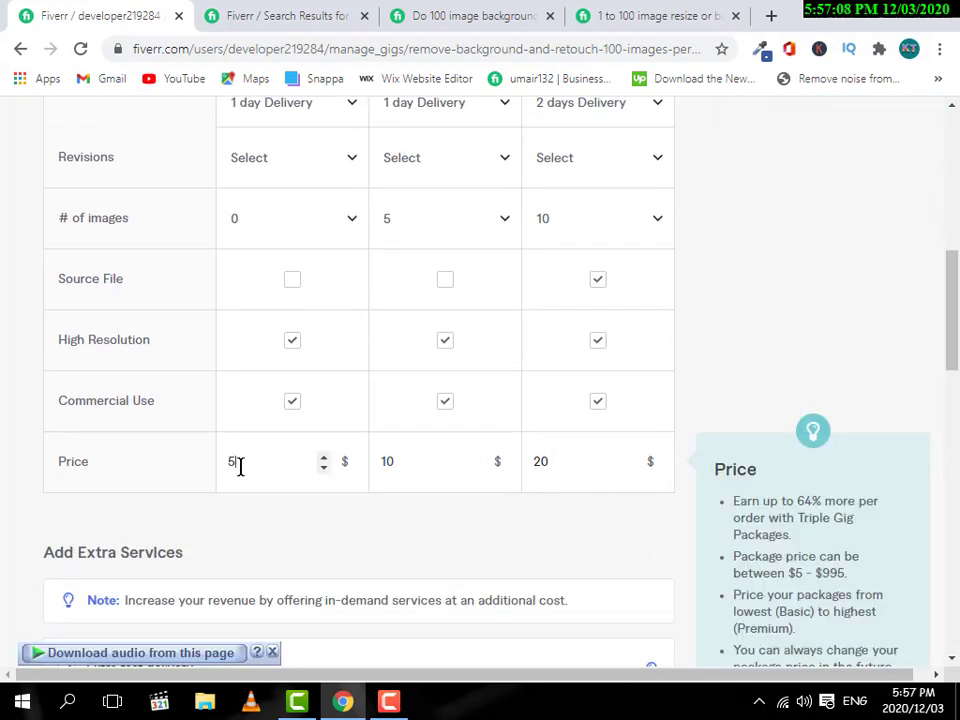
click(380, 465)
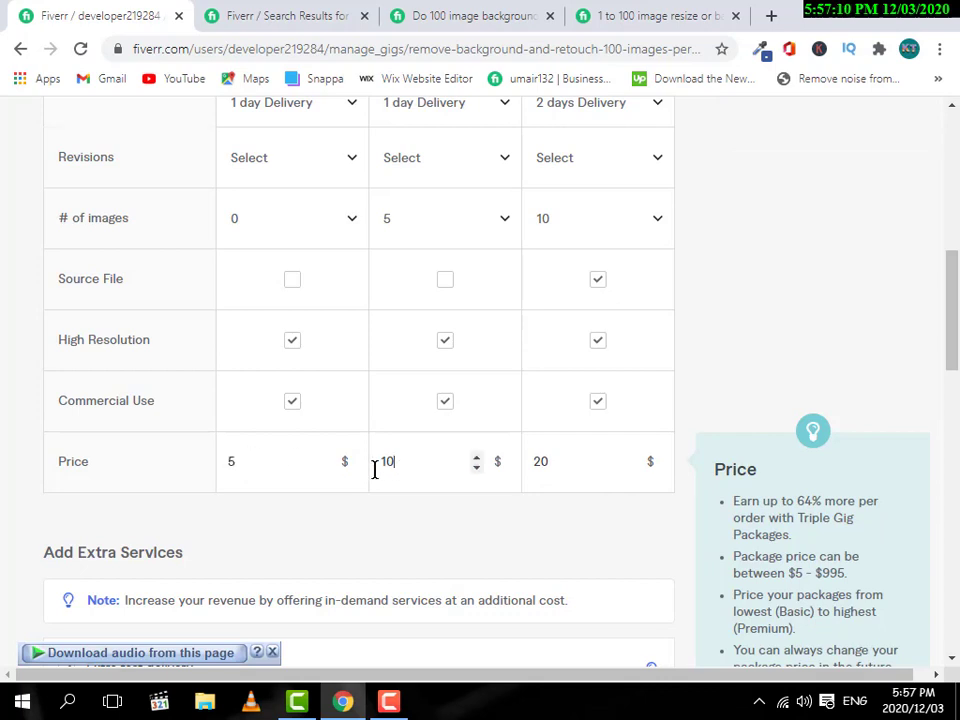
scroll(417, 515, down, 2)
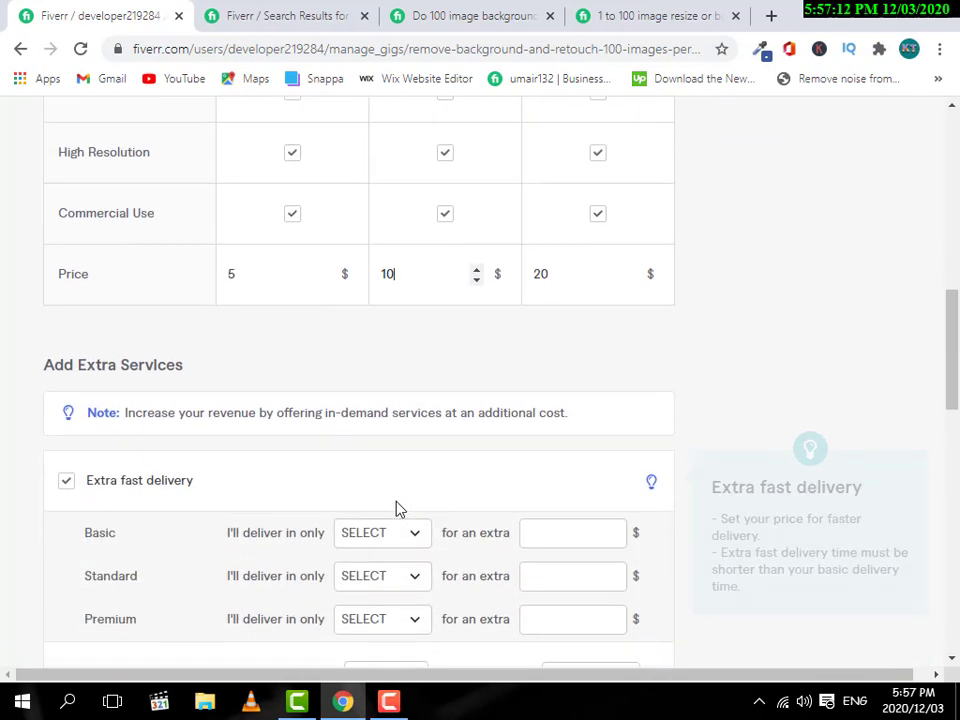
scroll(247, 426, down, 1)
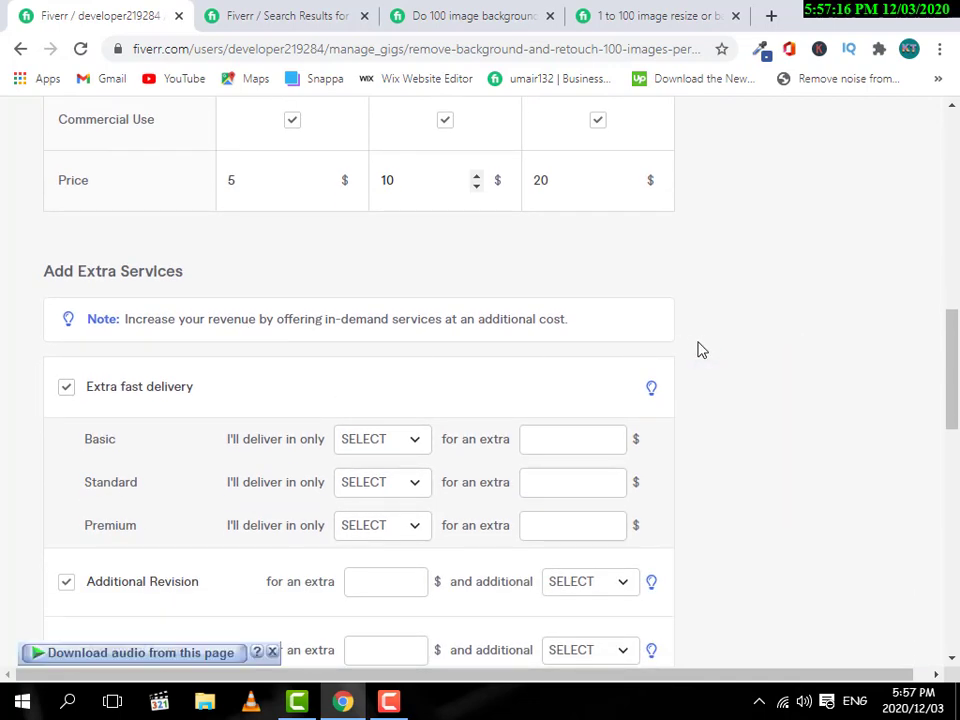
click(414, 530)
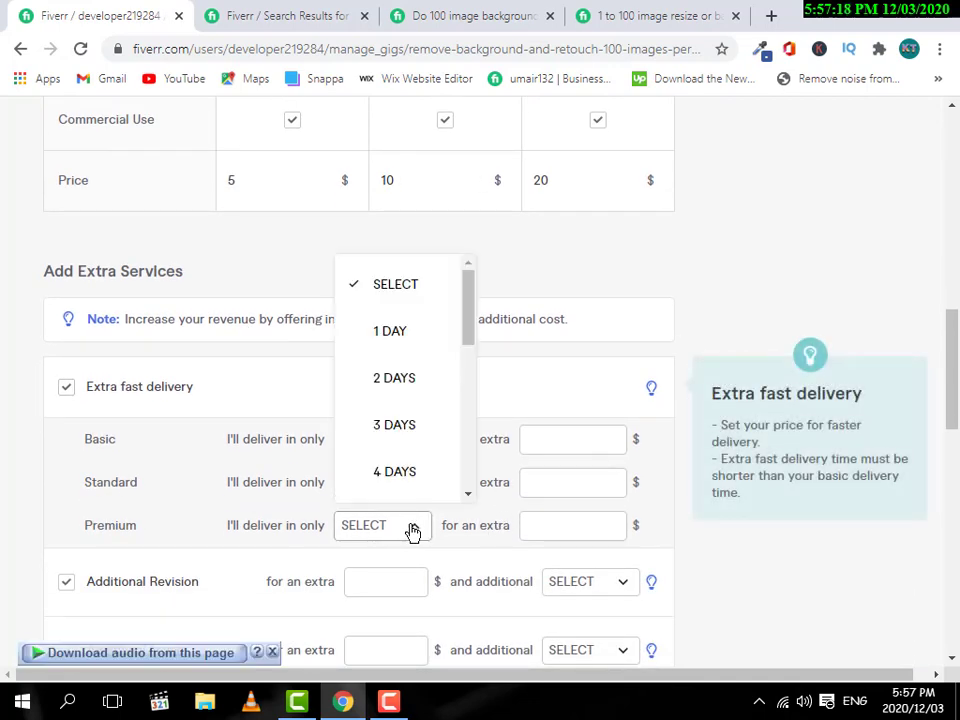
click(428, 334)
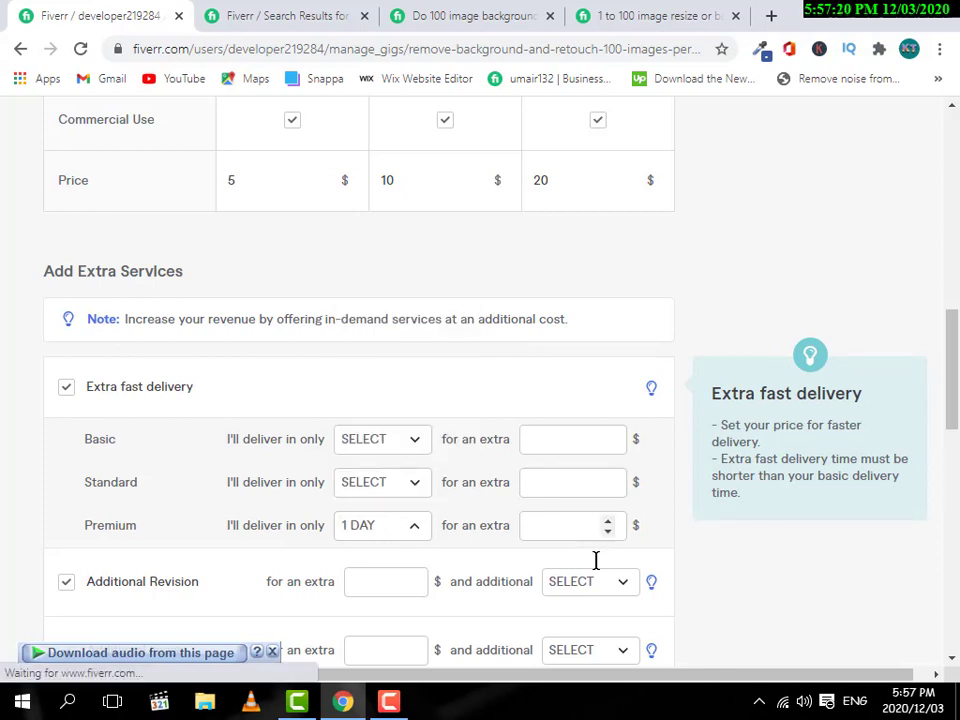
click(565, 531)
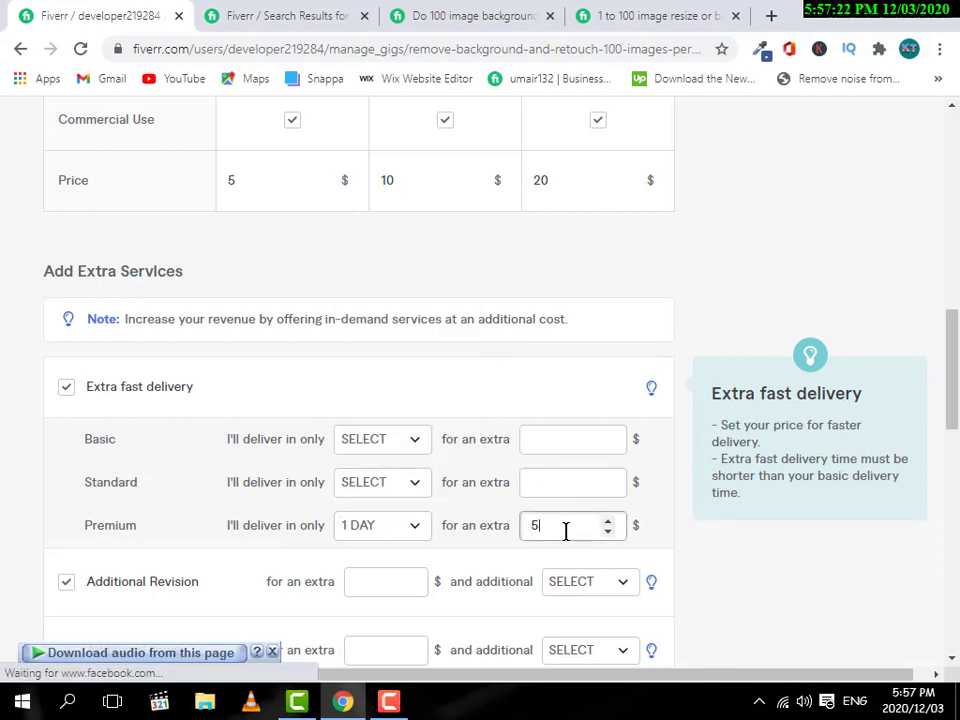
click(775, 604)
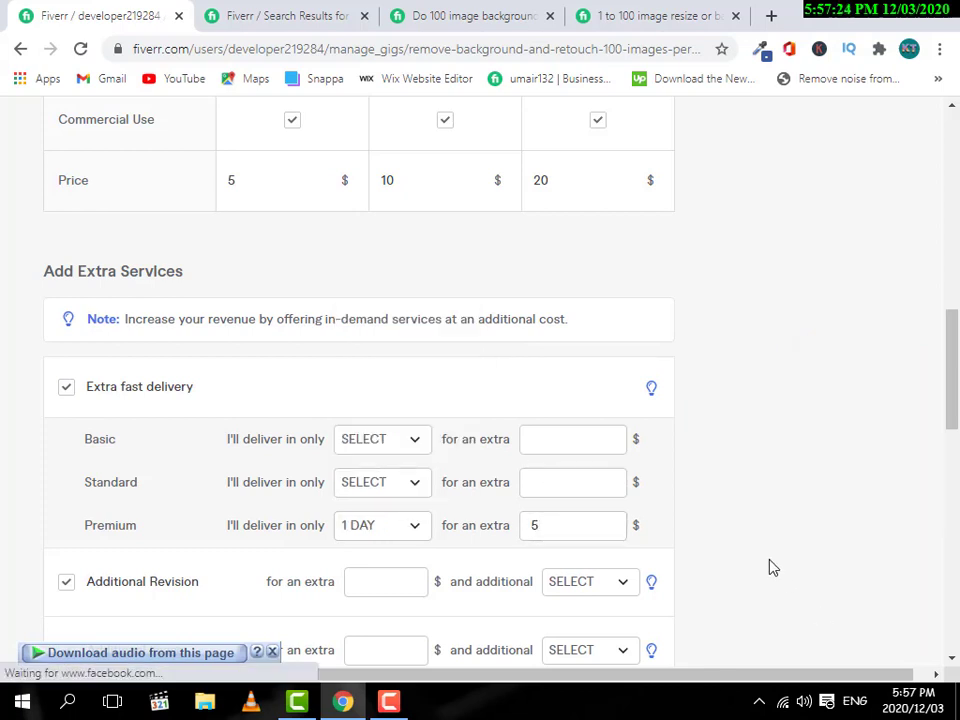
Compare each package's delivery time and included features with the extra fast delivery options offered for the Basic, Standard and Premium packages
scroll(201, 318, up, 3)
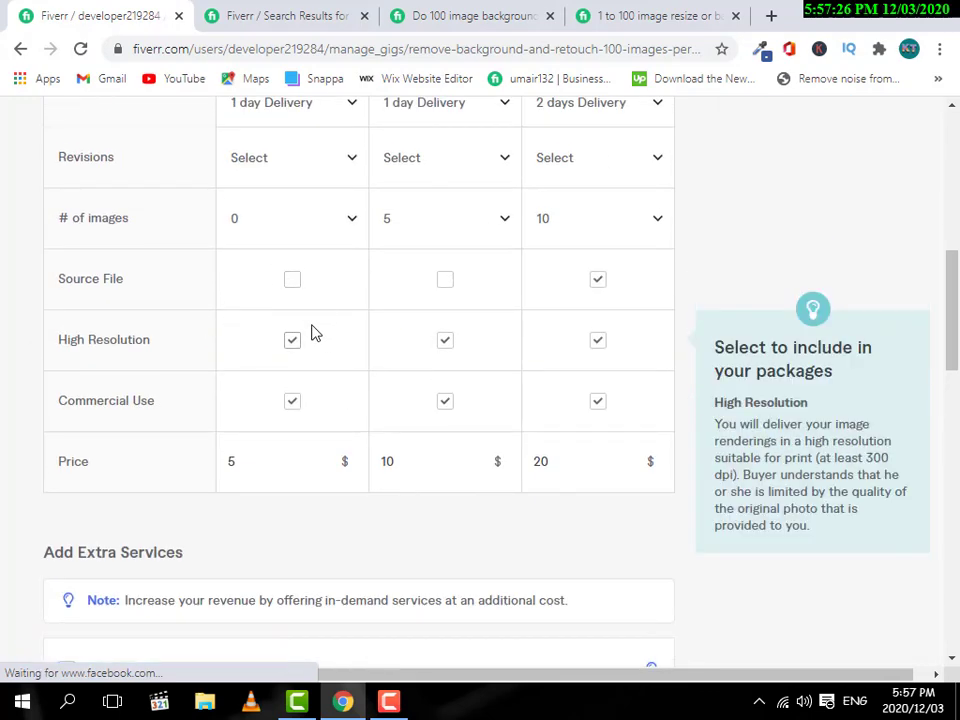
scroll(311, 332, up, 5)
scroll(343, 390, down, 2)
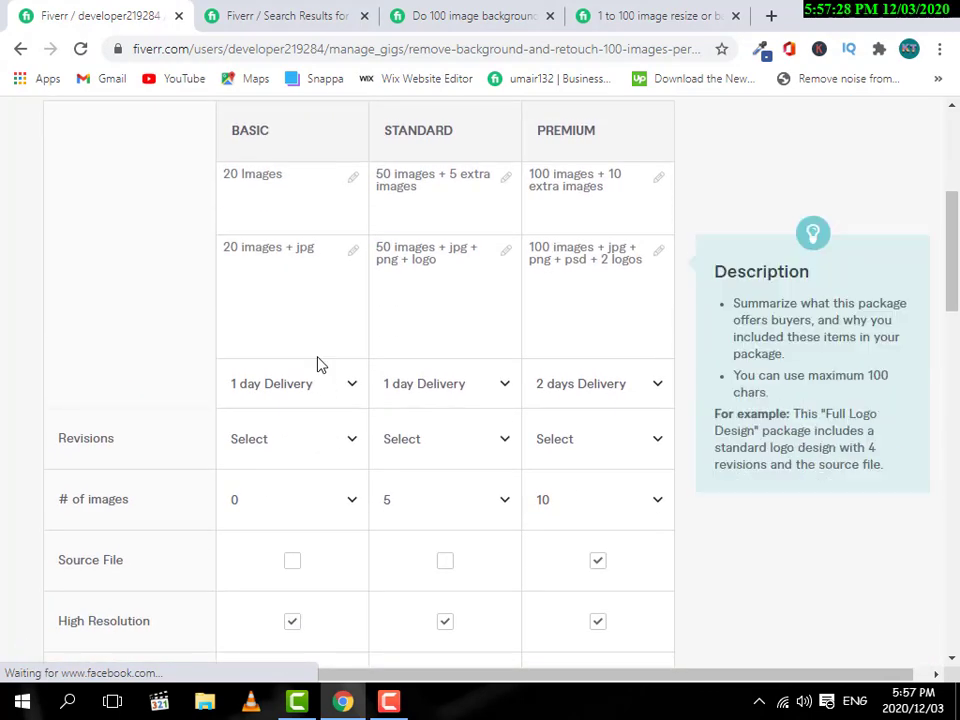
scroll(317, 364, down, 1)
scroll(310, 355, up, 1)
scroll(300, 347, down, 1)
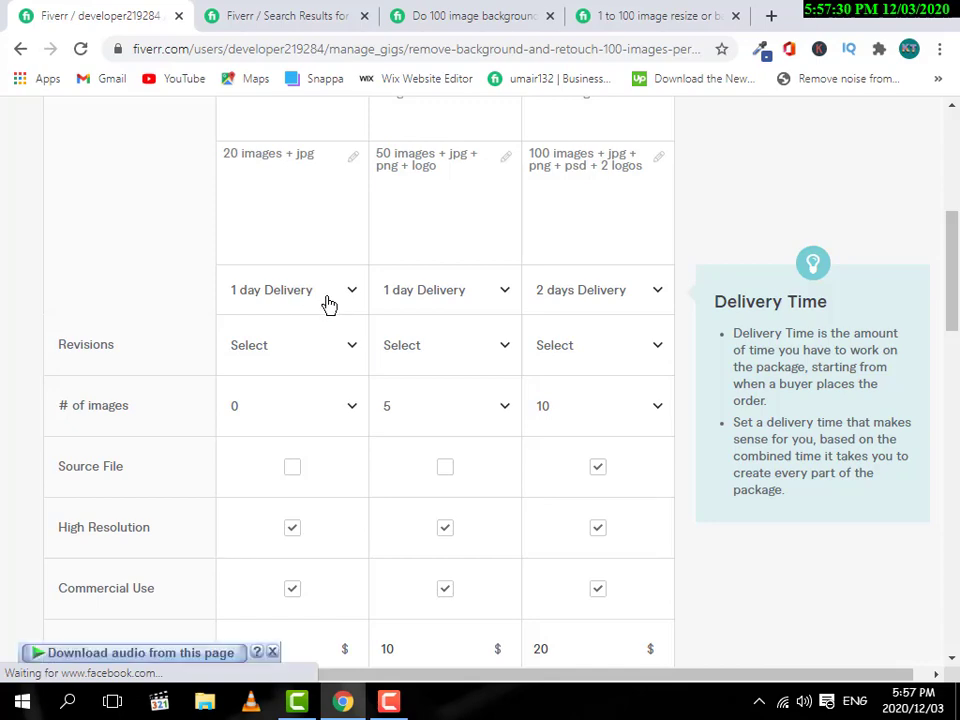
scroll(329, 304, down, 5)
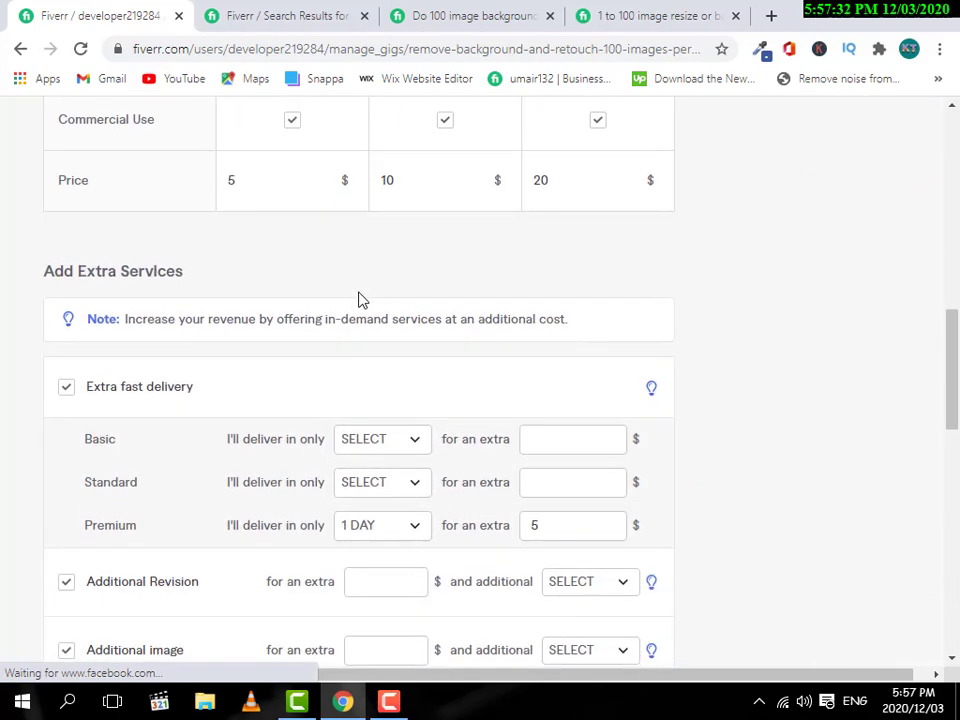
mouse_move(366, 413)
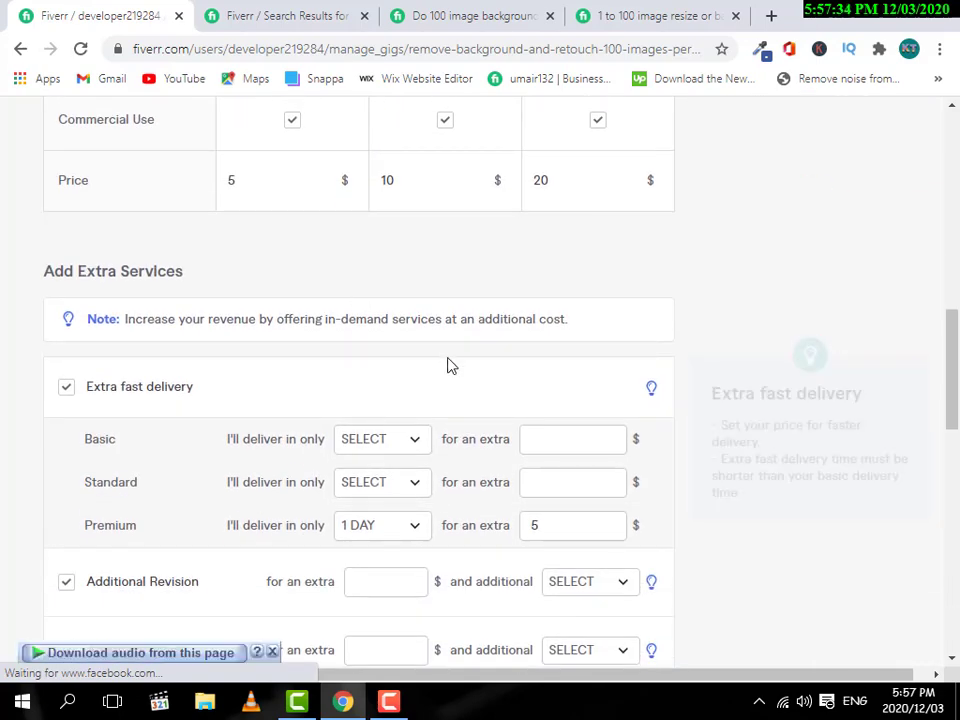
click(414, 445)
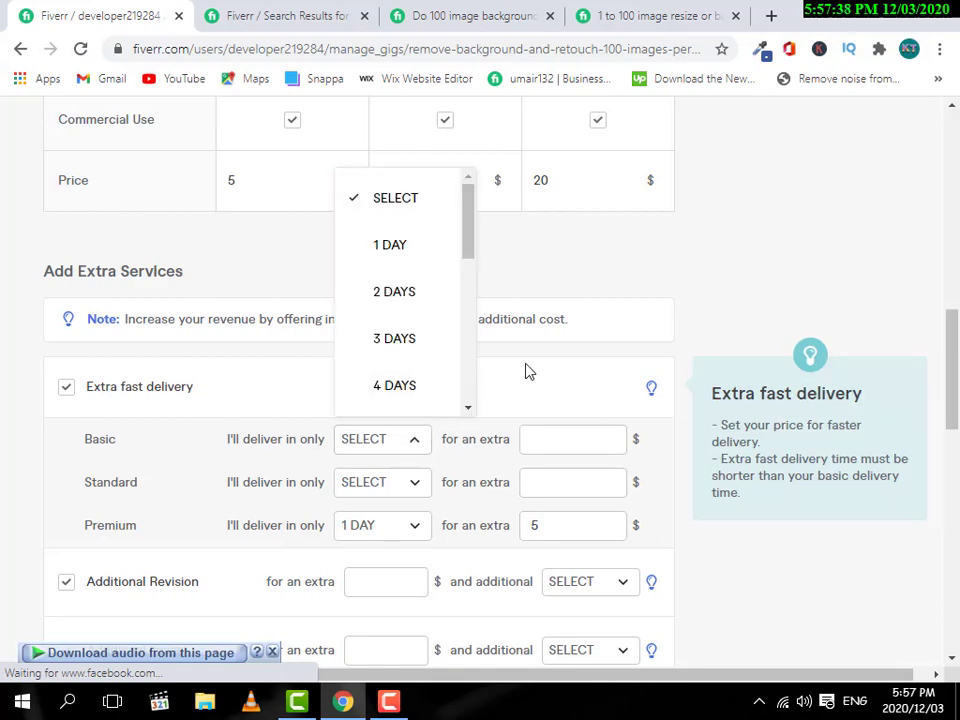
click(328, 171)
scroll(289, 221, up, 4)
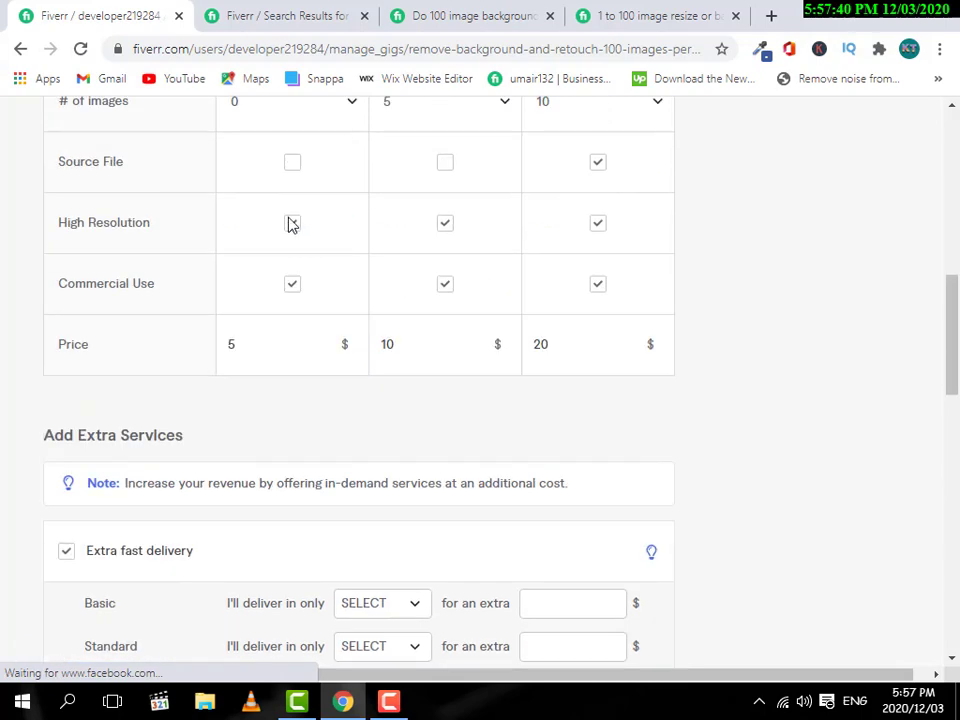
scroll(270, 210, down, 3)
scroll(270, 216, up, 3)
scroll(290, 280, down, 4)
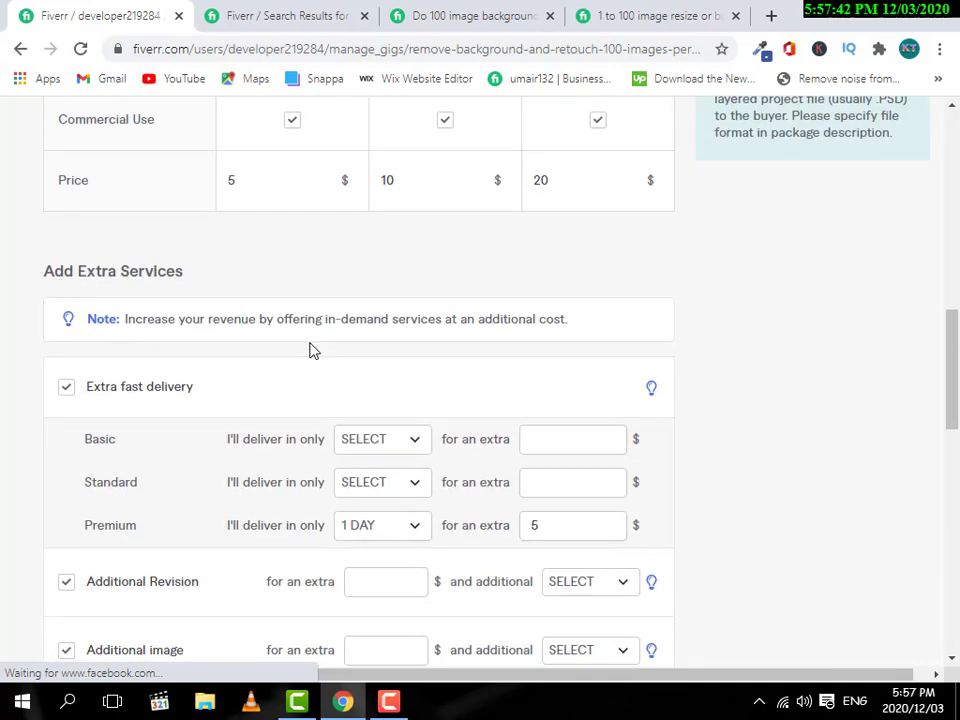
scroll(379, 430, up, 4)
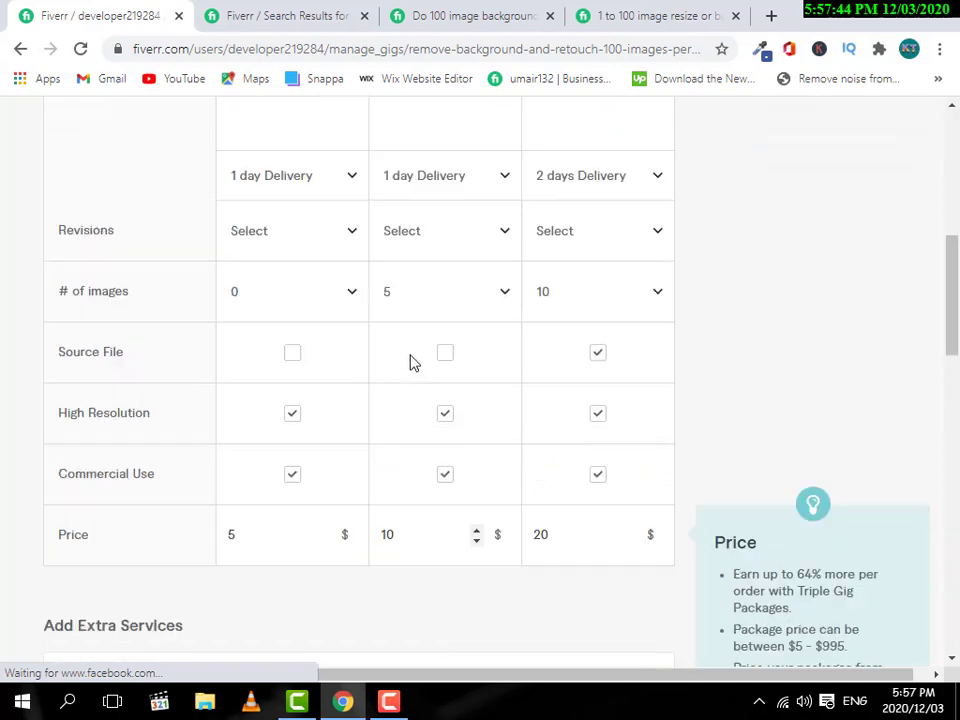
scroll(480, 409, down, 4)
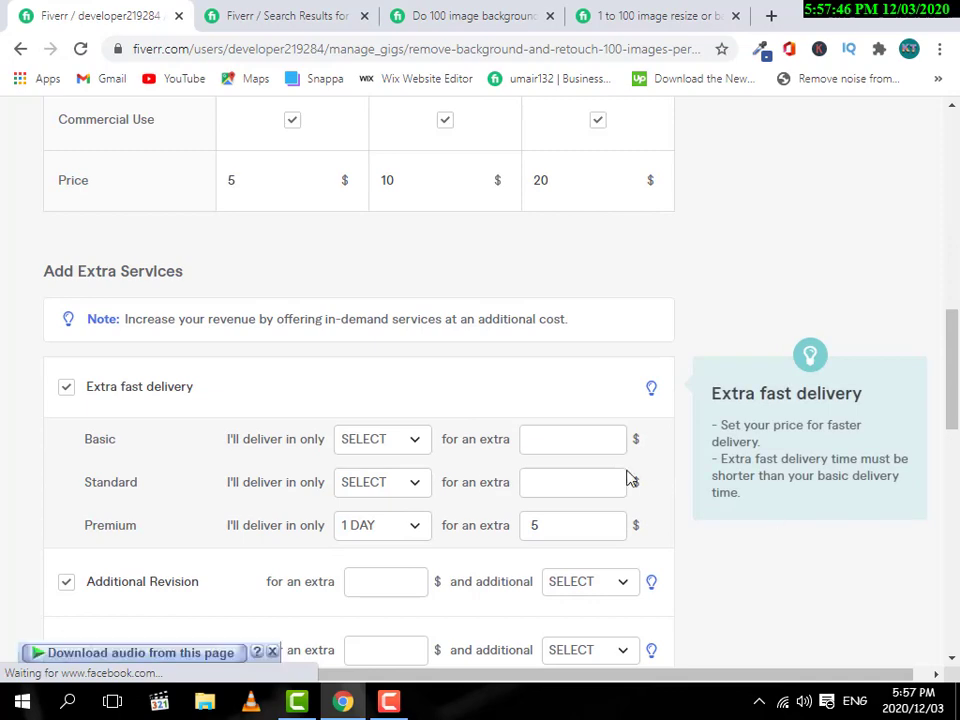
scroll(514, 486, up, 5)
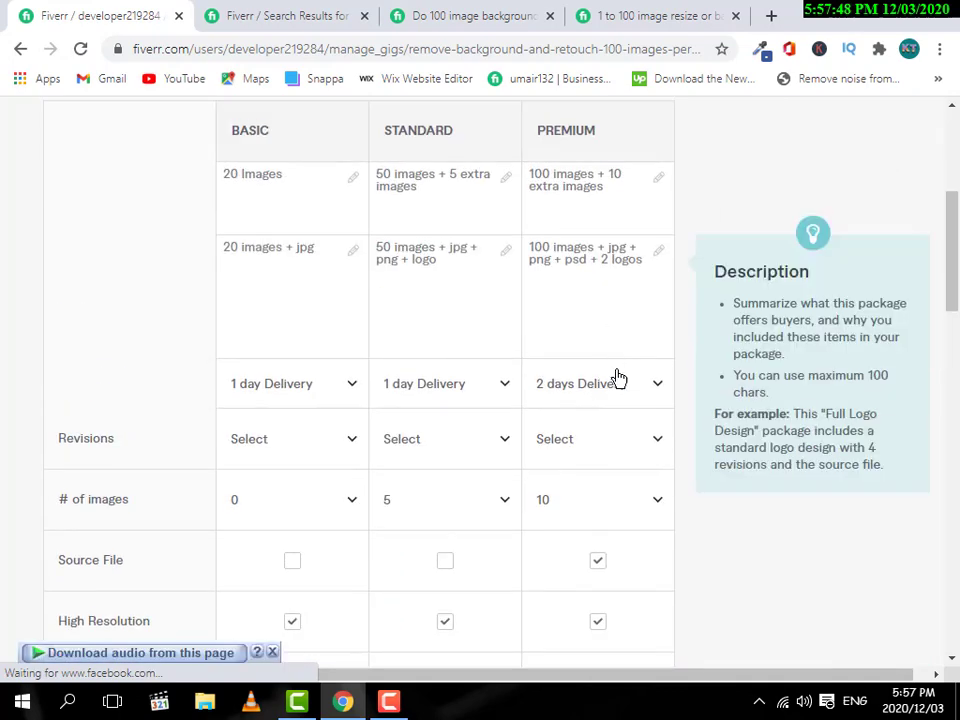
Price the Additional Revision extra at $5 with 1 additional day, and the Source File extra at $5
scroll(617, 380, down, 5)
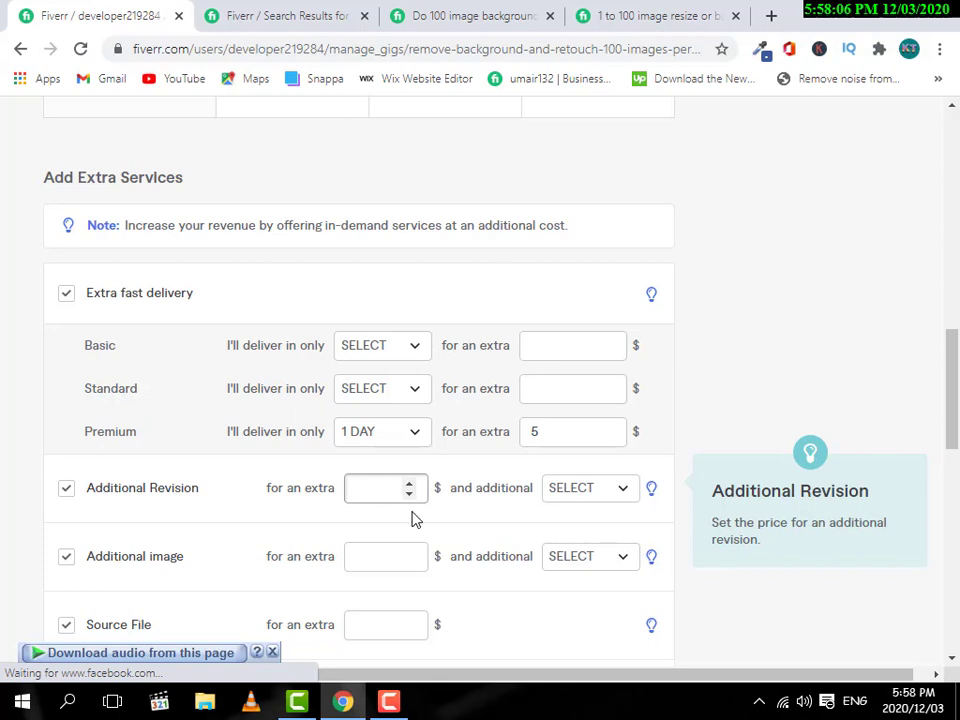
text(5)
click(613, 496)
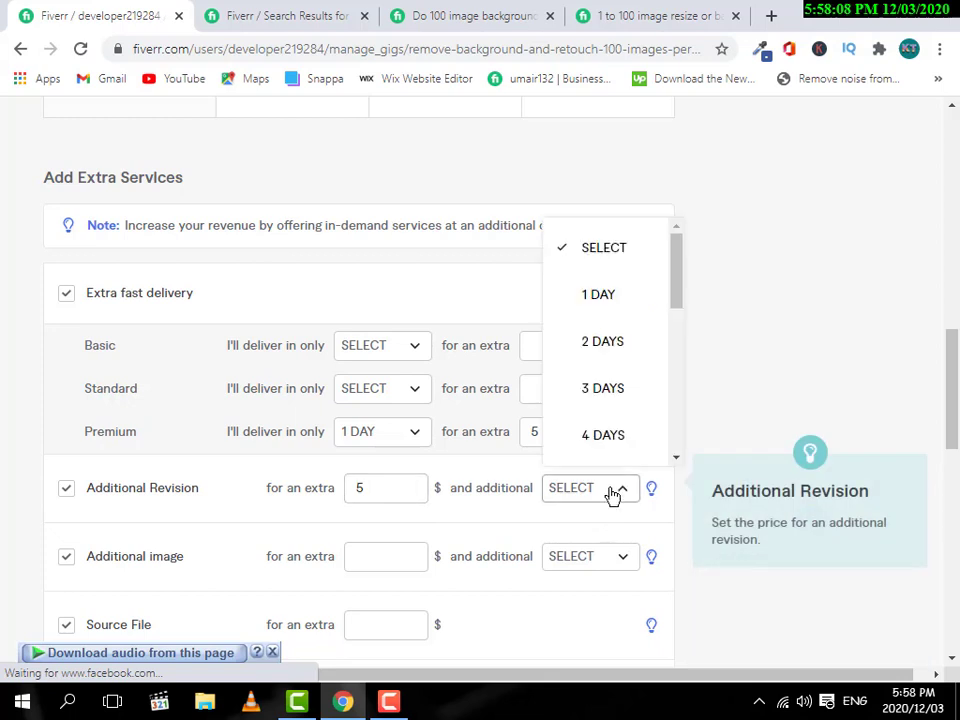
click(622, 296)
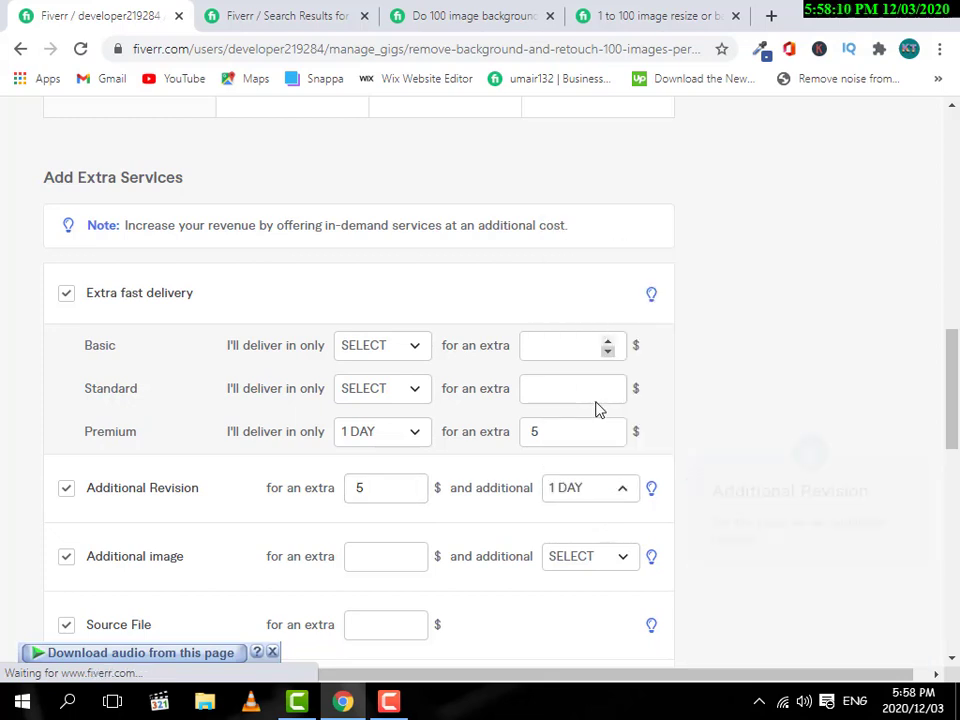
mouse_move(630, 487)
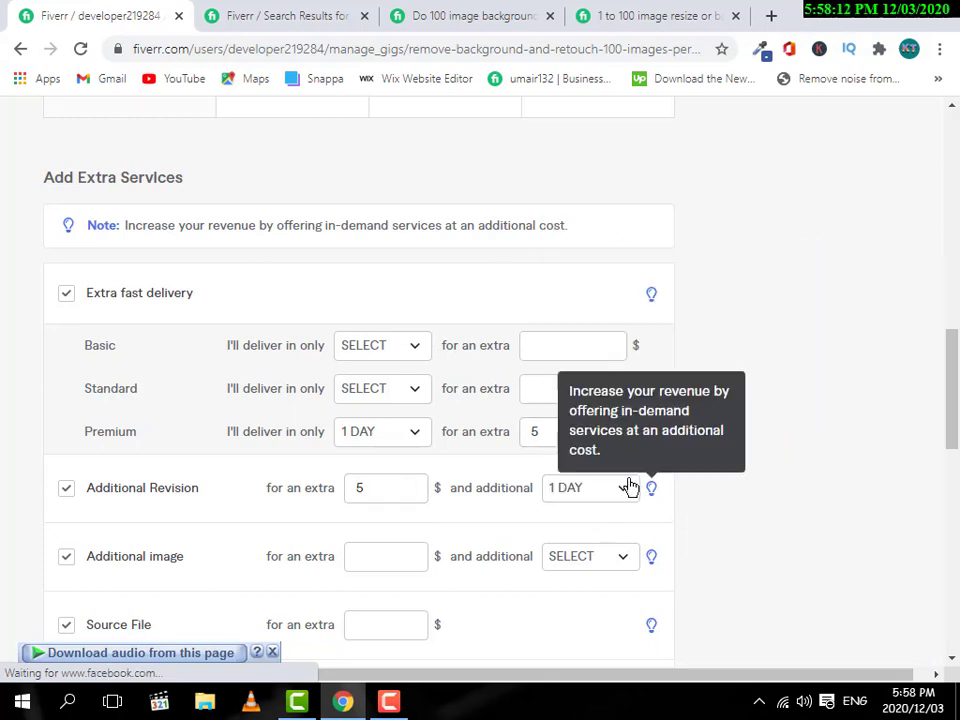
scroll(669, 505, down, 1)
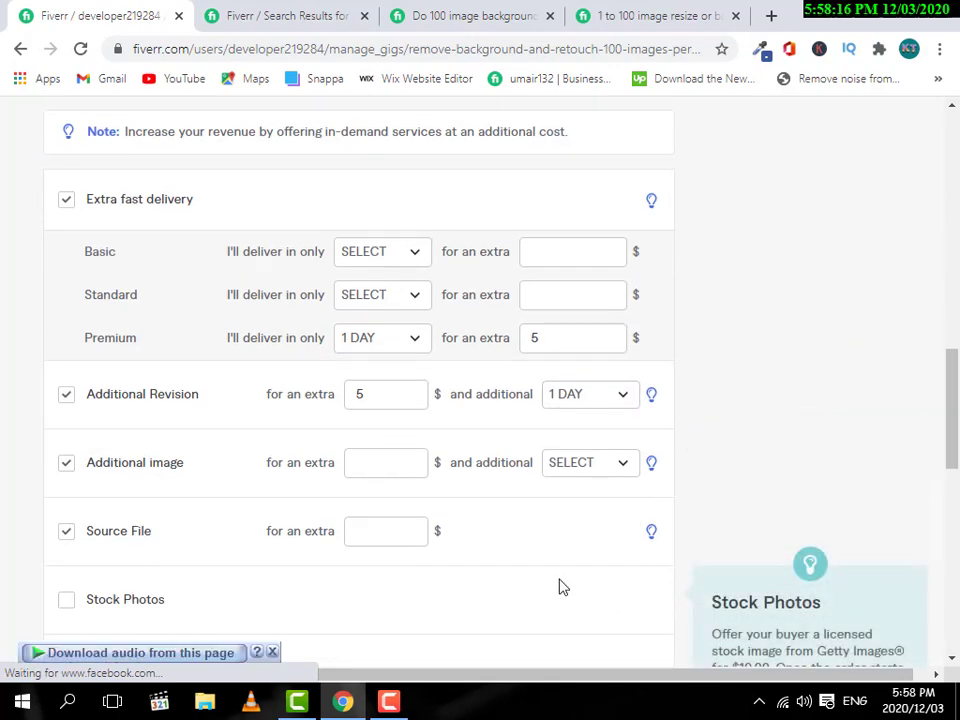
click(378, 529)
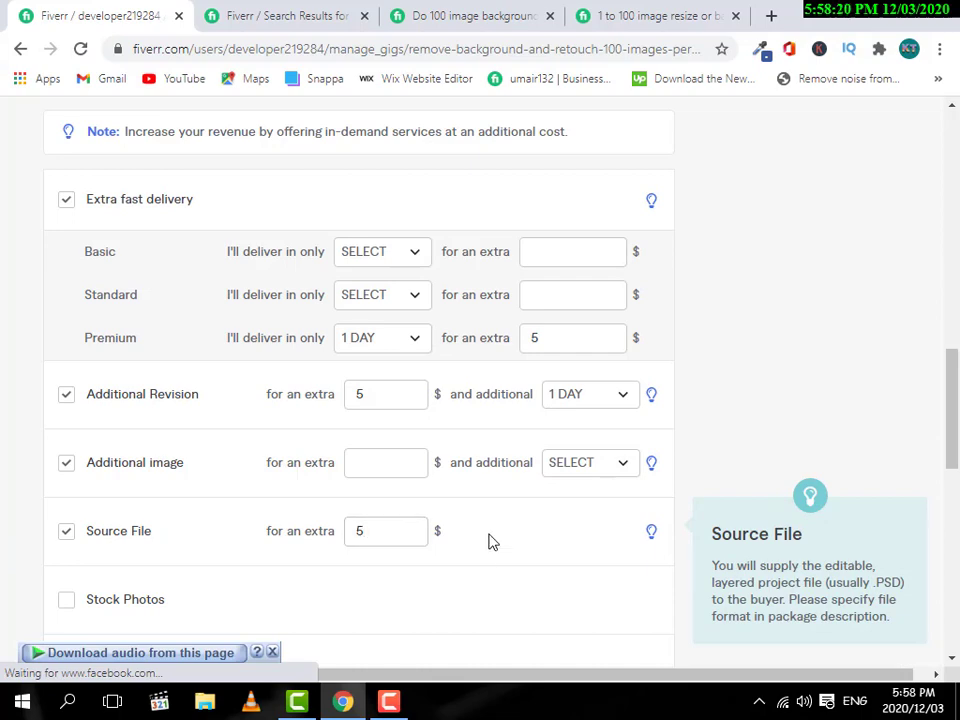
Enable the Stock Photos extra and try to save the pricing page to continue
scroll(489, 542, down, 2)
scroll(557, 410, up, 8)
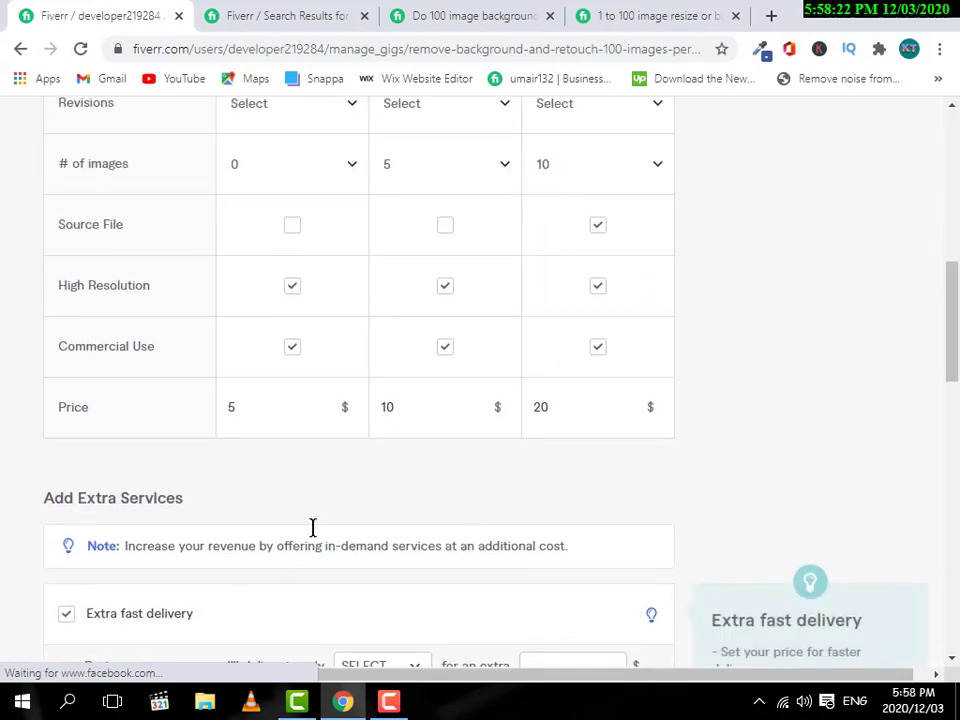
scroll(313, 360, up, 2)
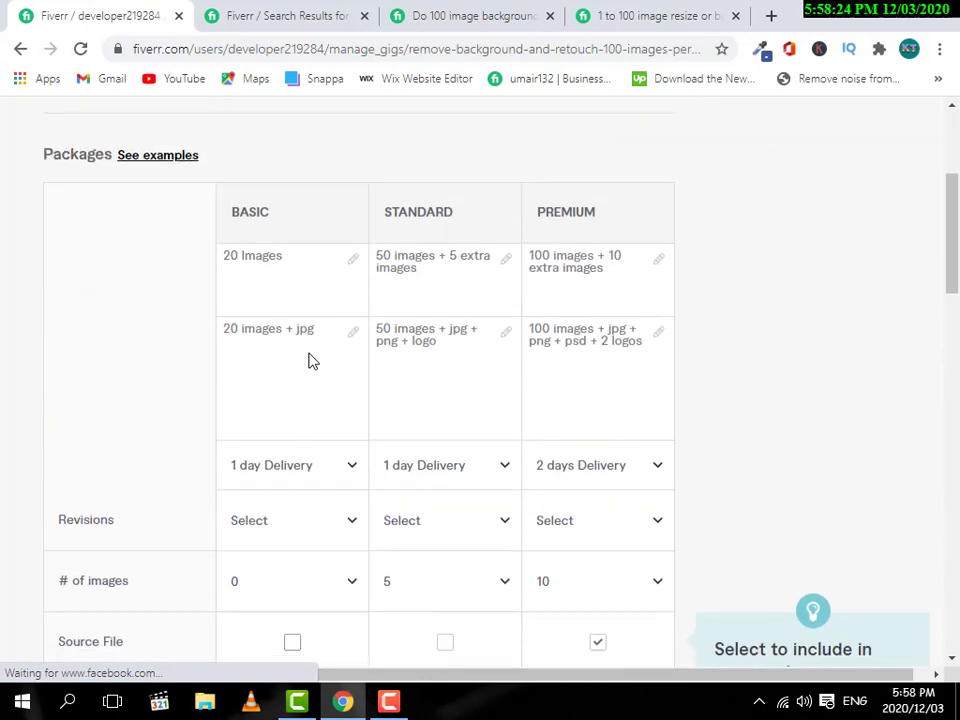
scroll(311, 360, down, 10)
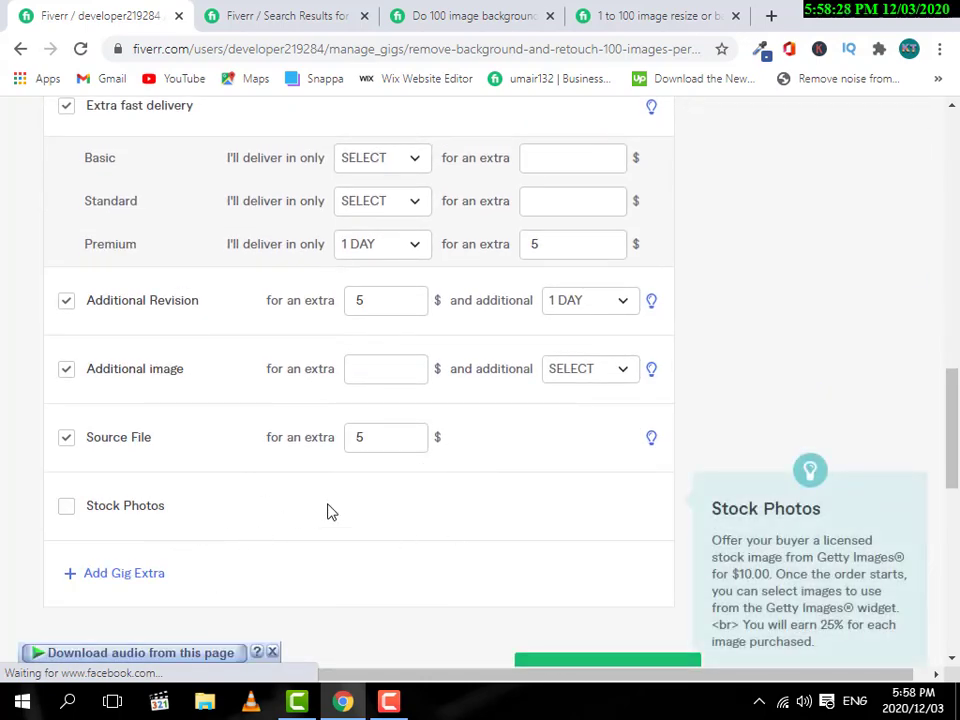
scroll(331, 512, down, 2)
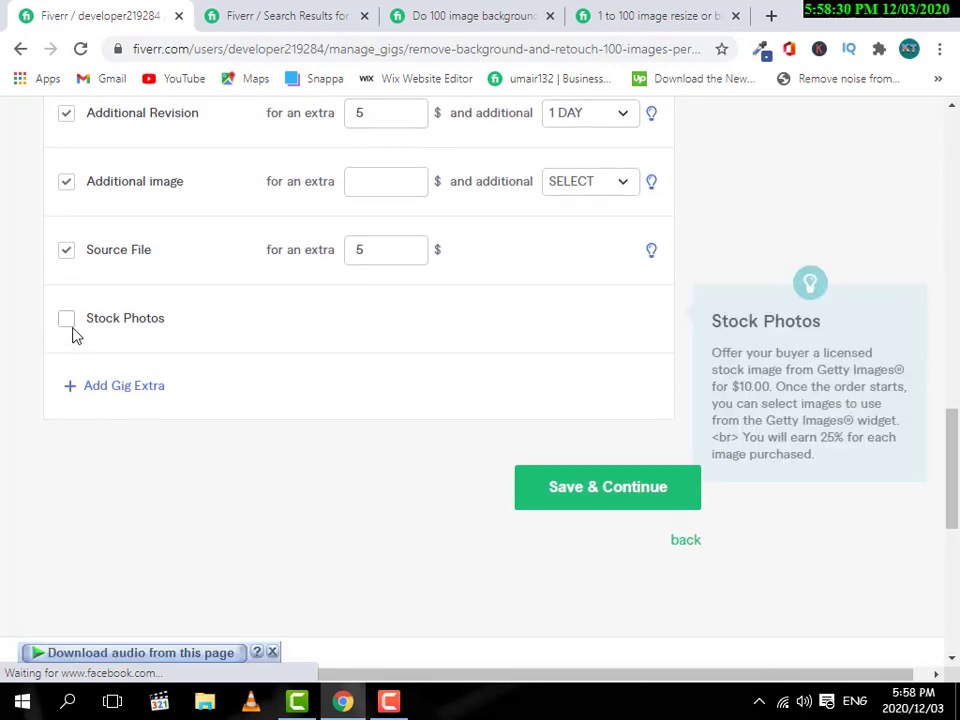
click(68, 324)
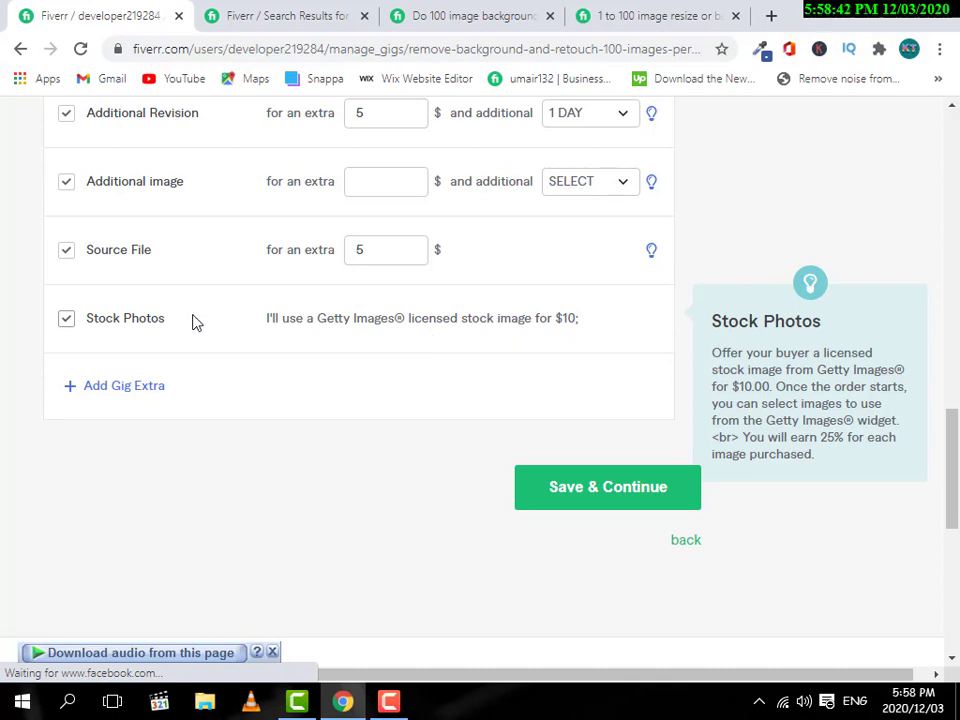
click(66, 318)
click(66, 318)
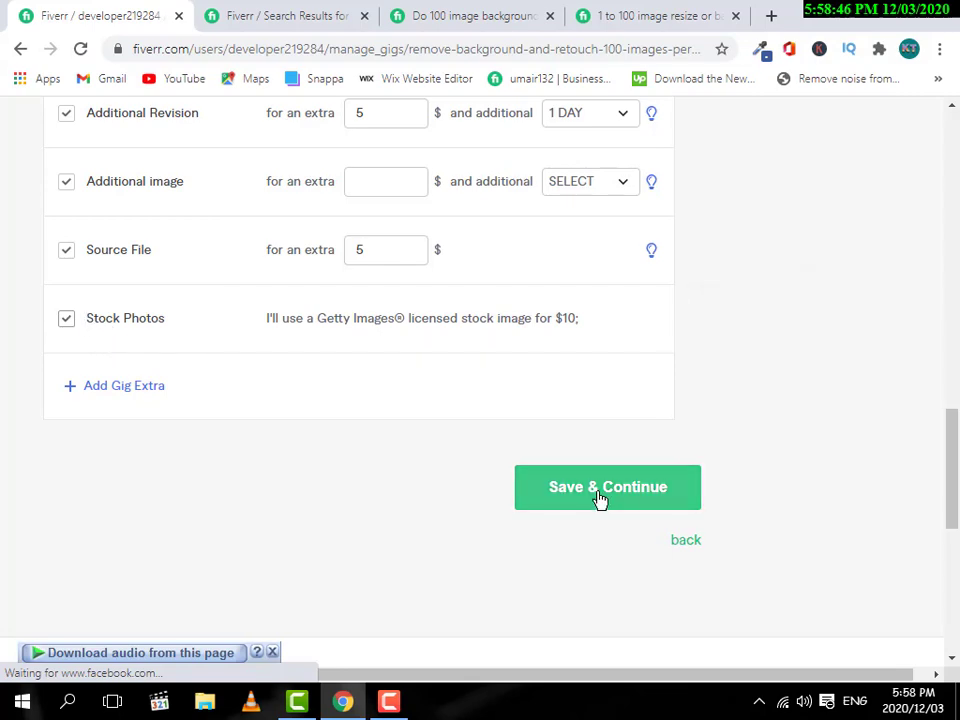
click(600, 499)
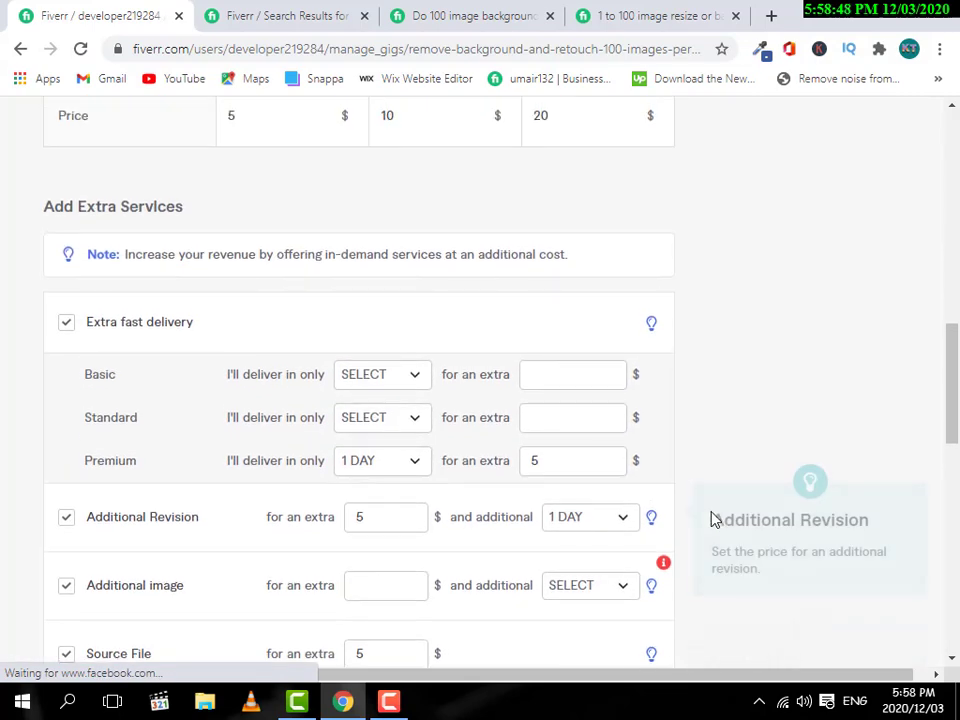
Price the Additional image extra at $5 with 1 additional day
scroll(711, 512, down, 1)
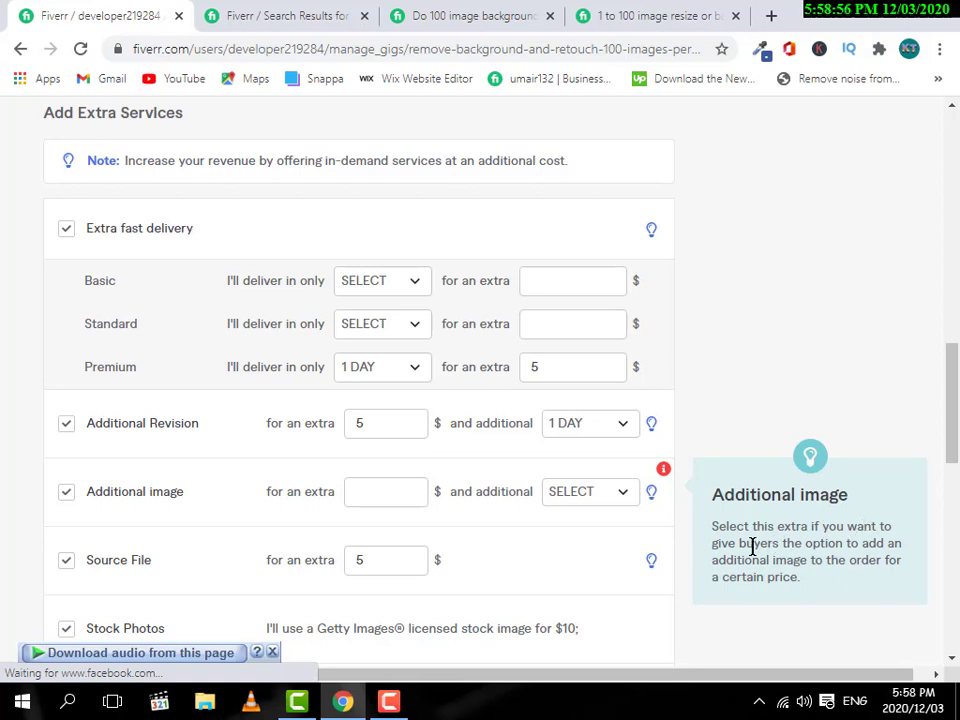
click(364, 495)
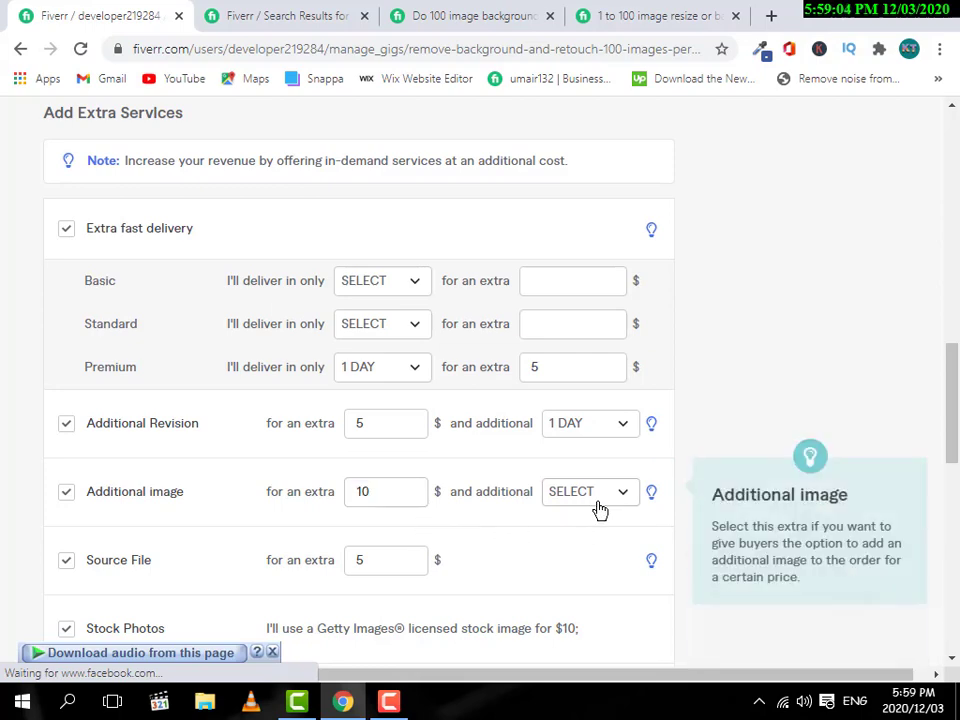
double_click(407, 499)
text(5)
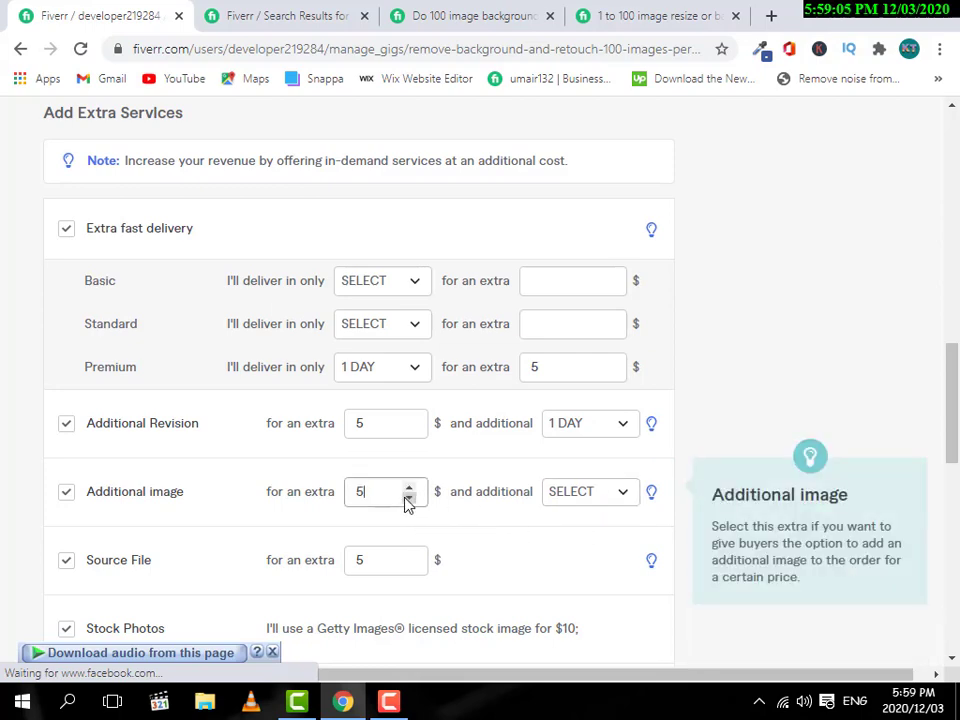
click(598, 510)
click(623, 315)
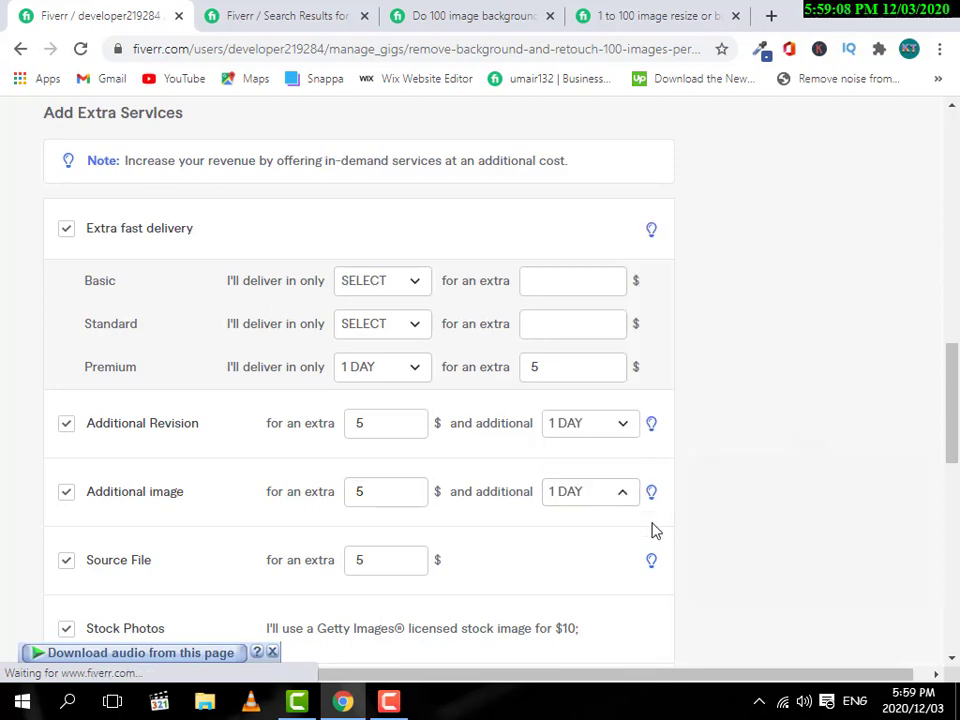
Review the package prices and extra services, and try to save the pricing page to continue
scroll(655, 530, down, 4)
scroll(741, 400, up, 1)
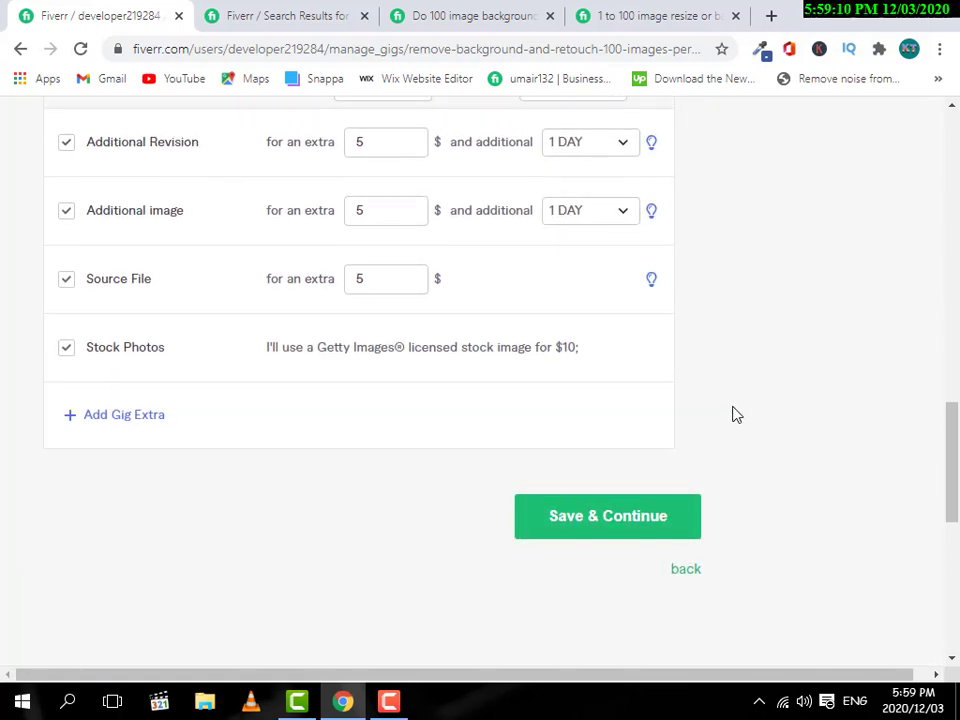
scroll(733, 416, up, 4)
scroll(709, 452, up, 1)
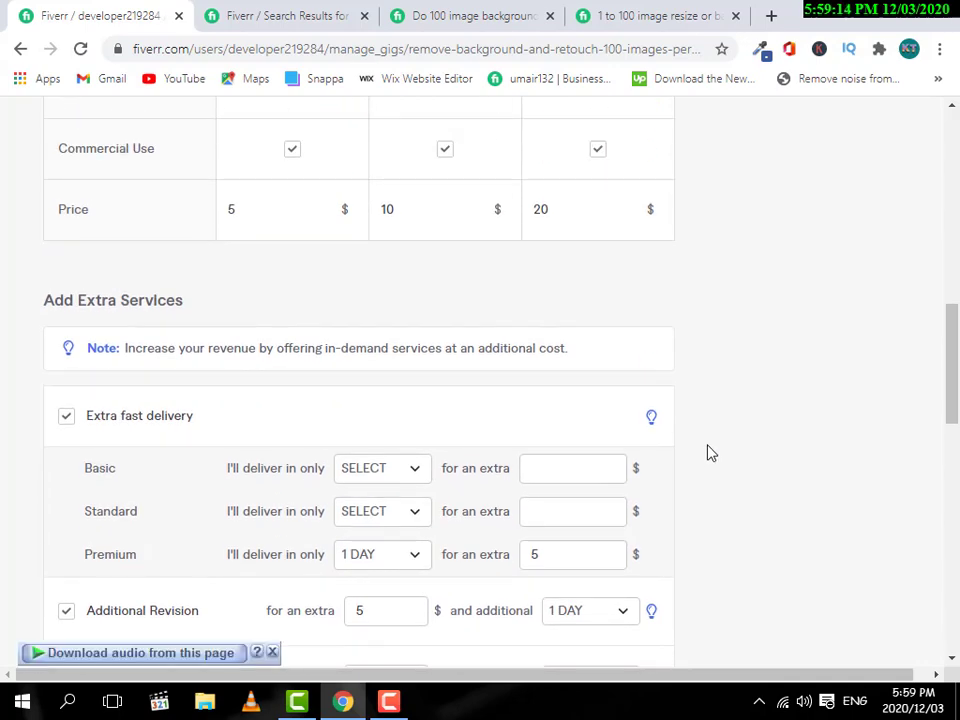
scroll(707, 452, down, 6)
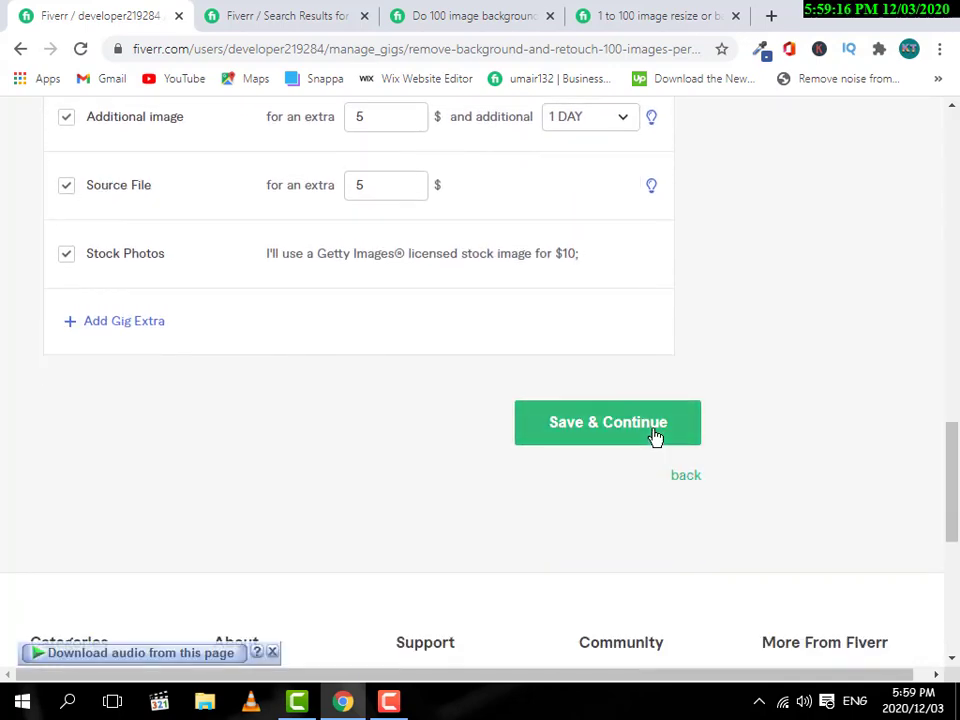
click(653, 432)
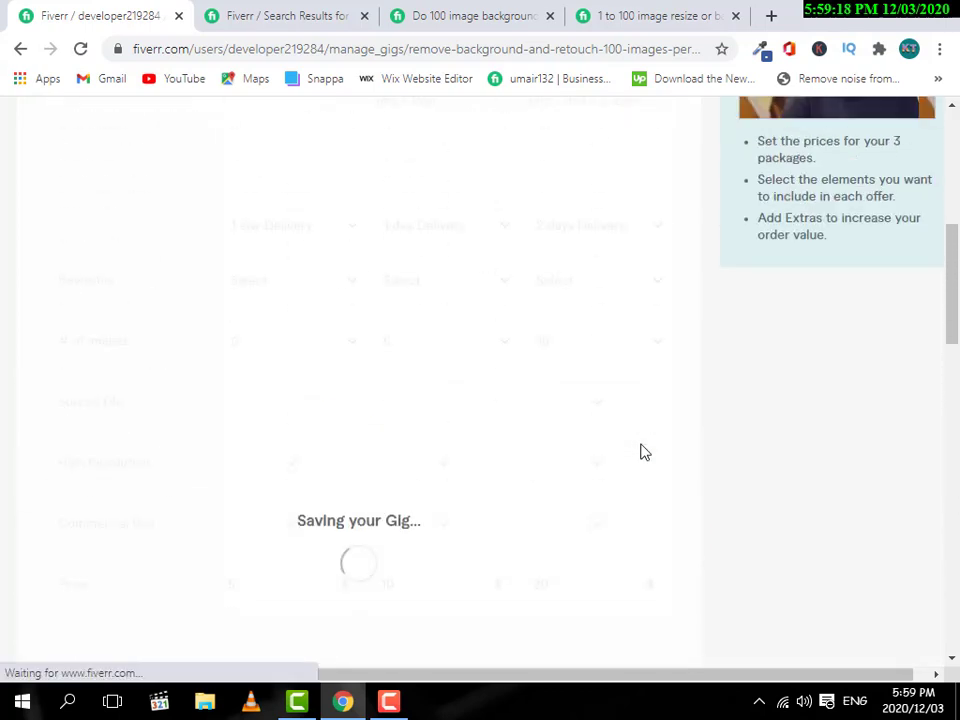
Reset the Basic extra fast delivery time to SELECT, set the Standard extra fast delivery price to $5, and save the pricing page
scroll(640, 500, down, 5)
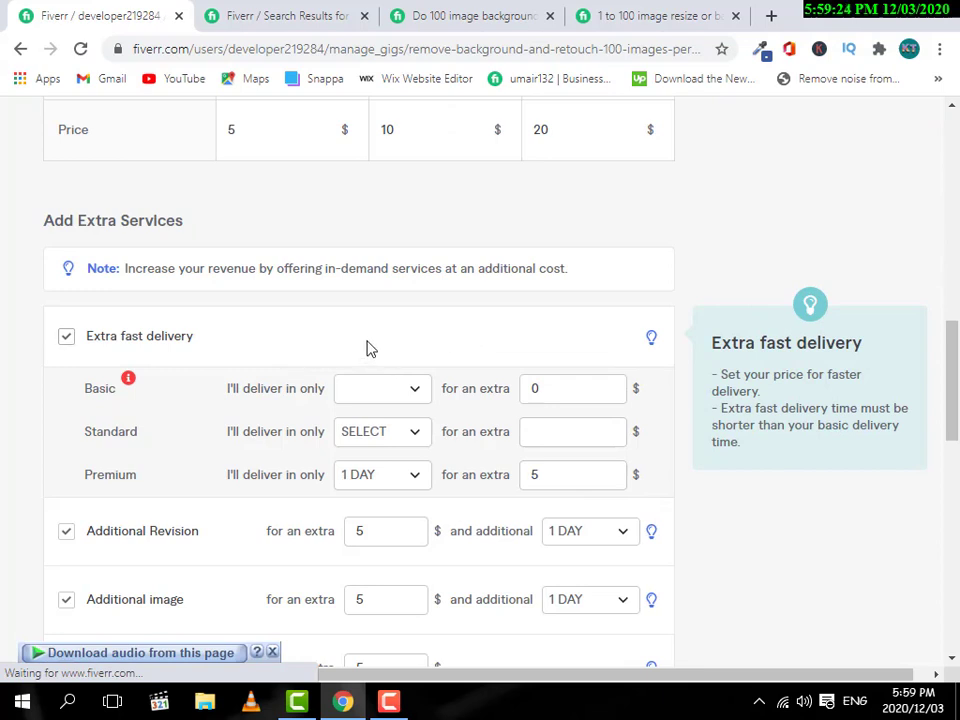
click(421, 392)
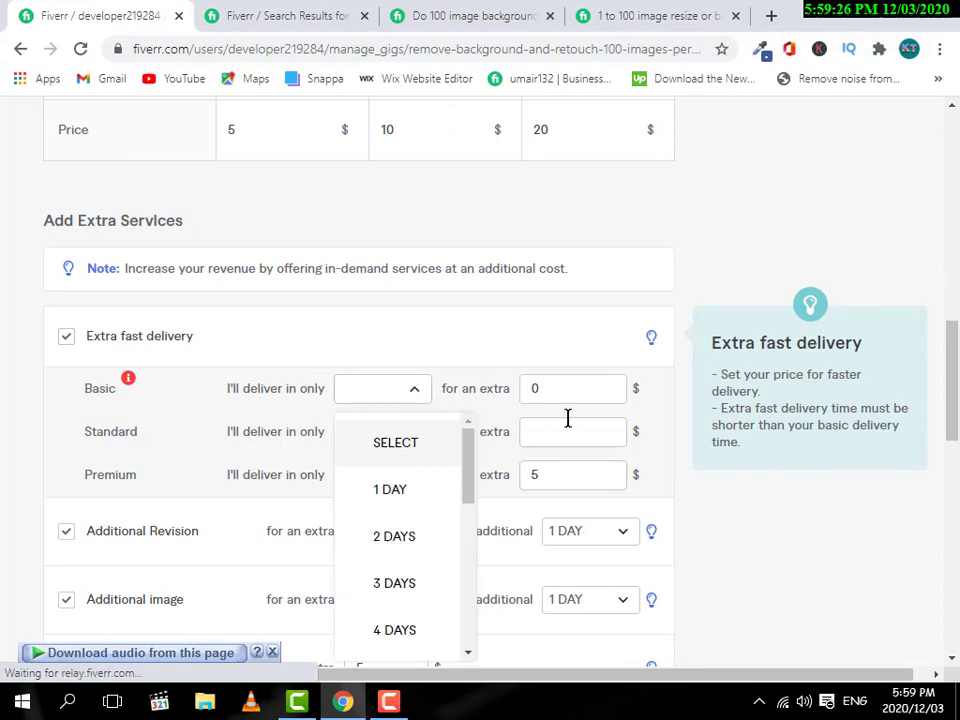
click(707, 525)
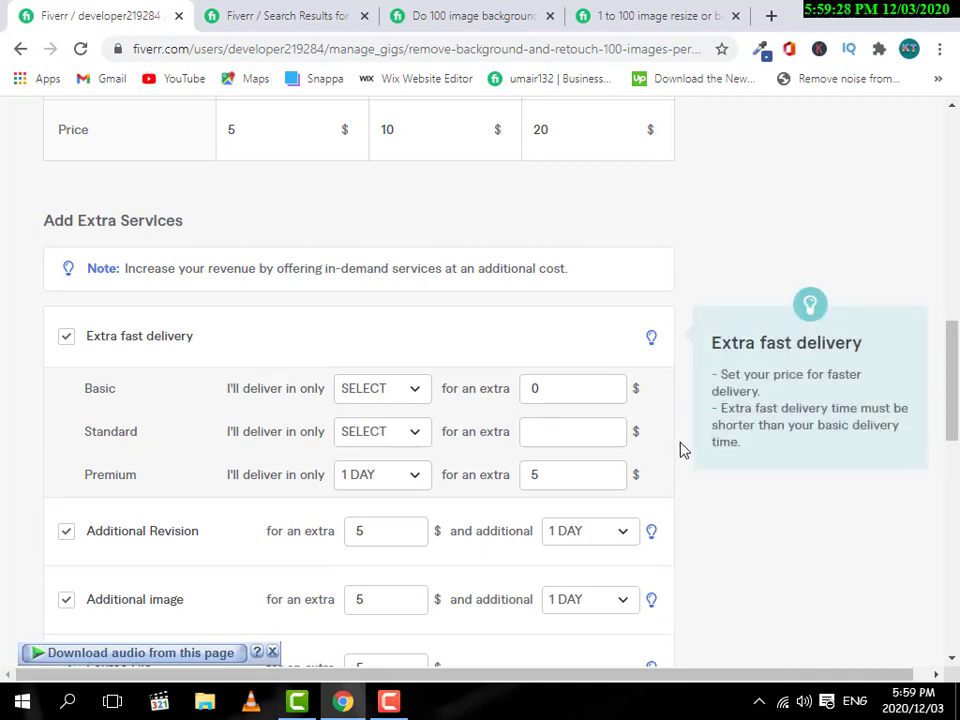
click(598, 433)
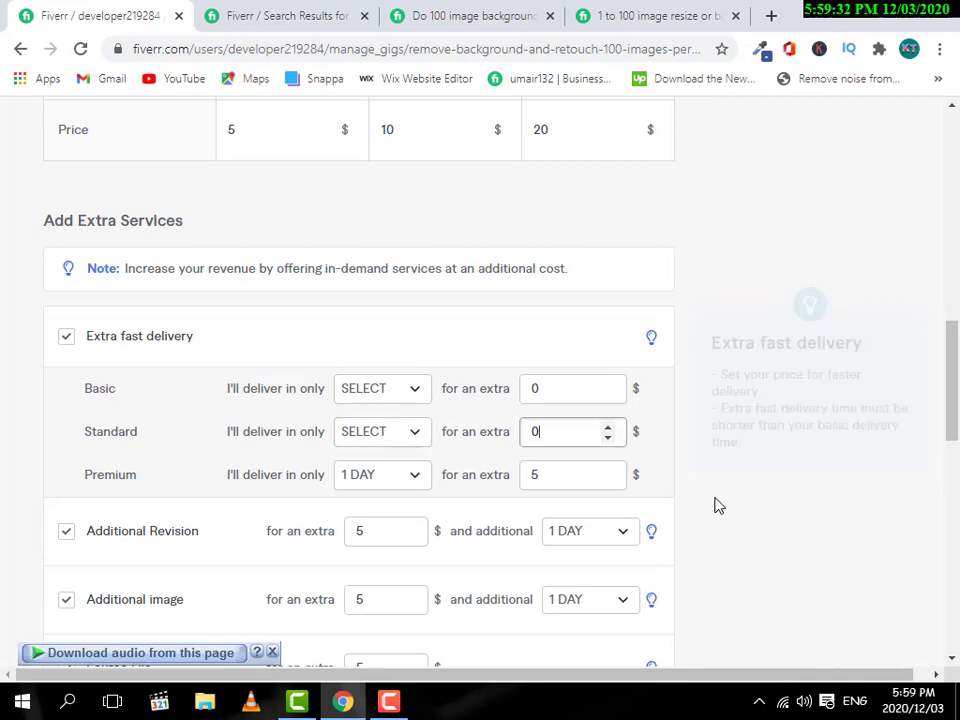
key(BackSpace)
text(5)
scroll(716, 510, down, 5)
click(610, 345)
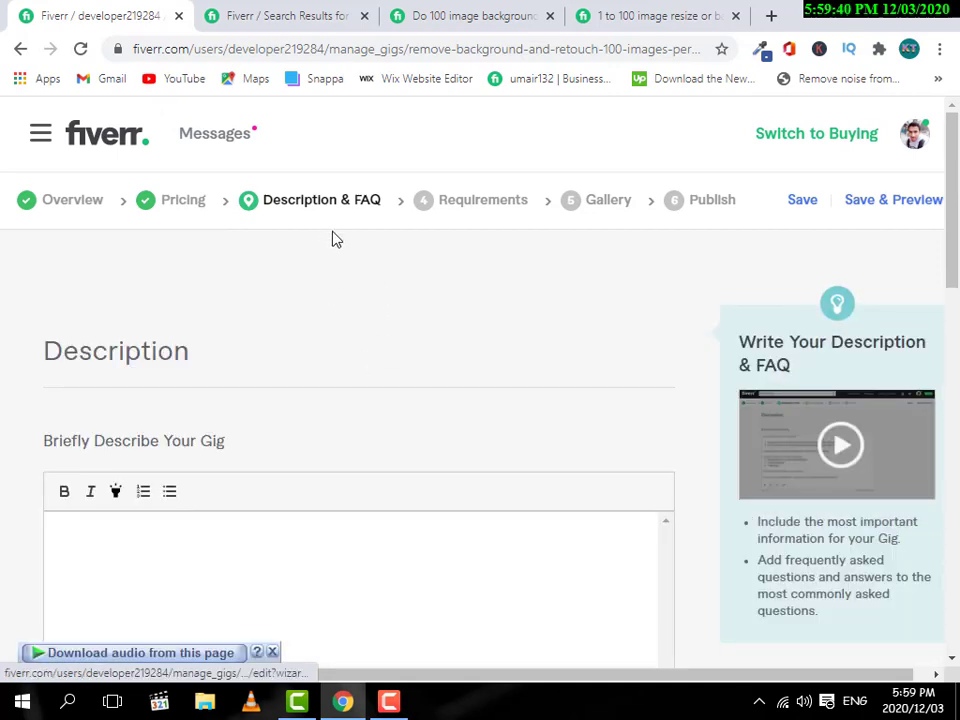
Examine the Description & FAQ page, covering the gig description field and the Frequently Asked Questions section
scroll(276, 460, down, 4)
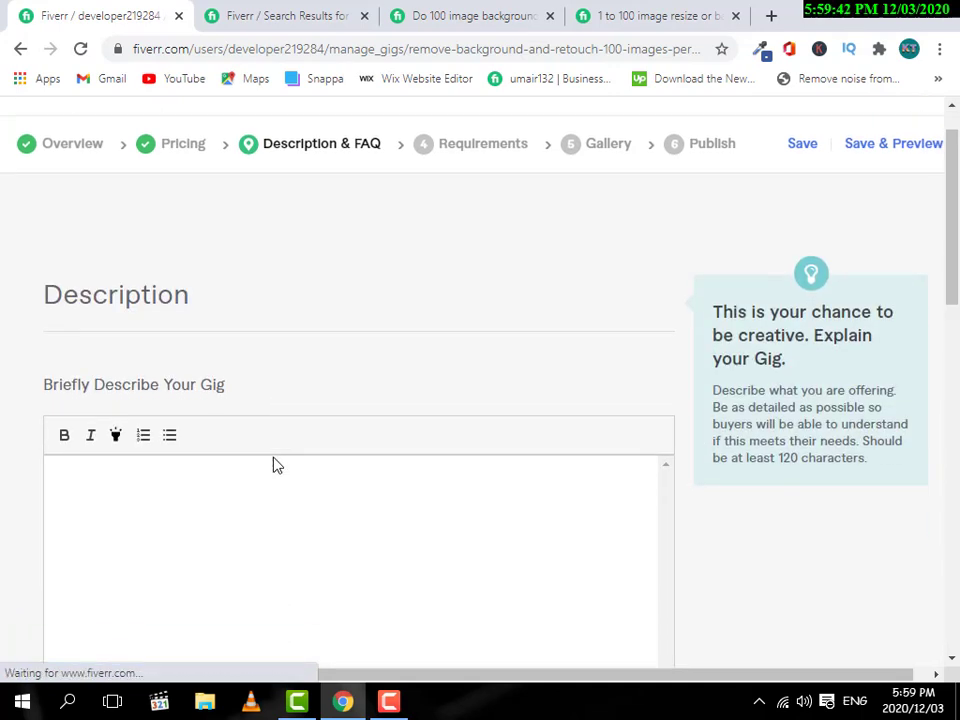
scroll(276, 456, down, 3)
scroll(285, 470, up, 2)
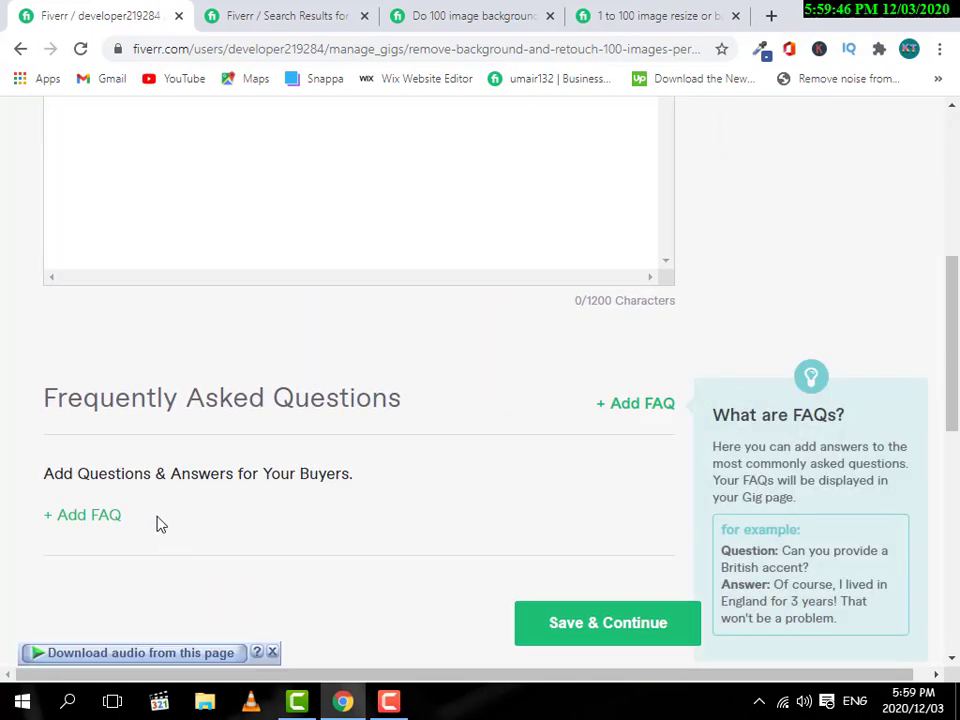
drag(113, 533, 87, 537)
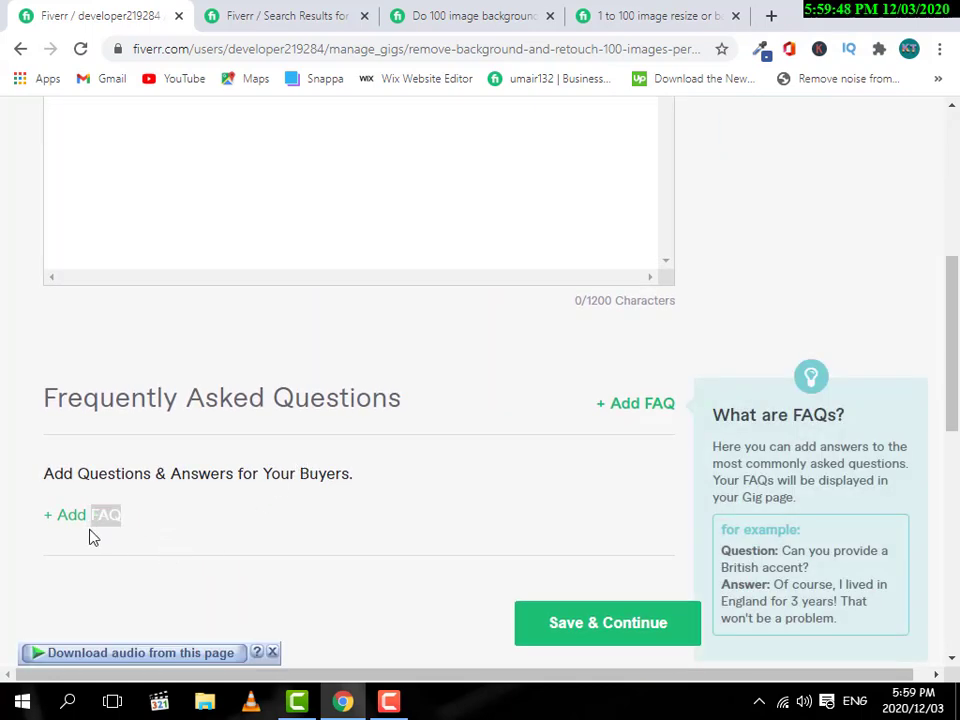
scroll(418, 534, up, 3)
click(390, 506)
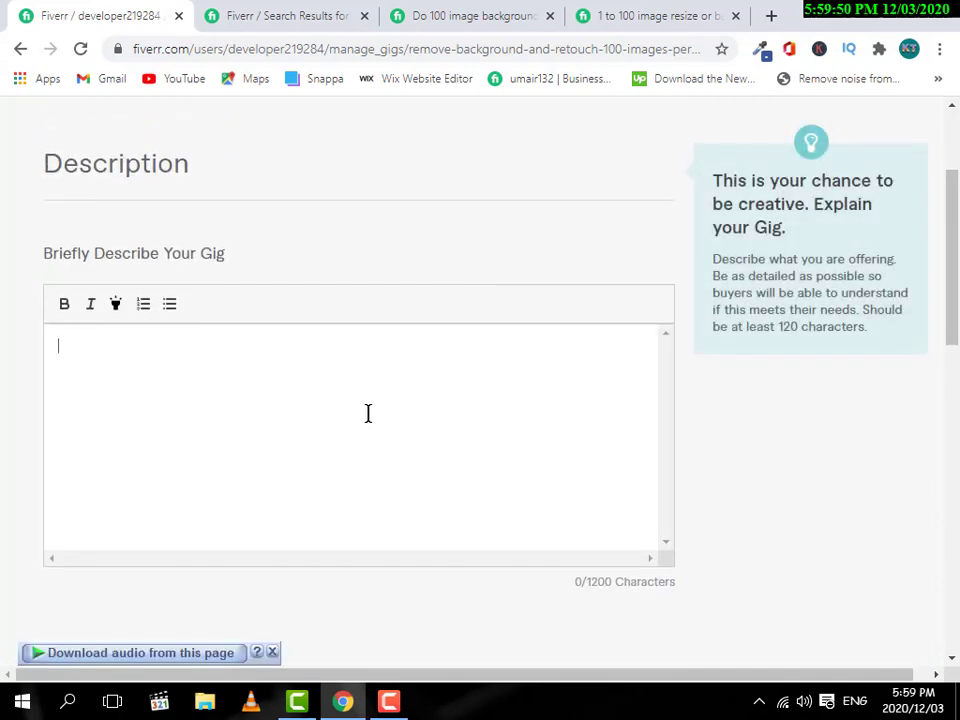
scroll(368, 413, down, 5)
scroll(370, 417, up, 2)
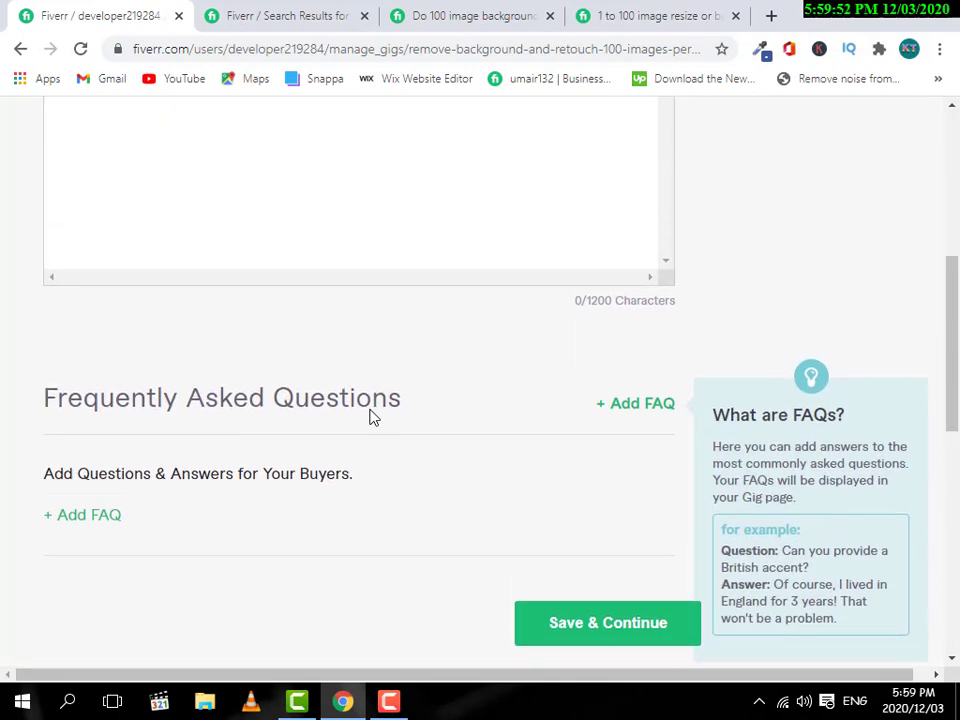
scroll(370, 417, up, 5)
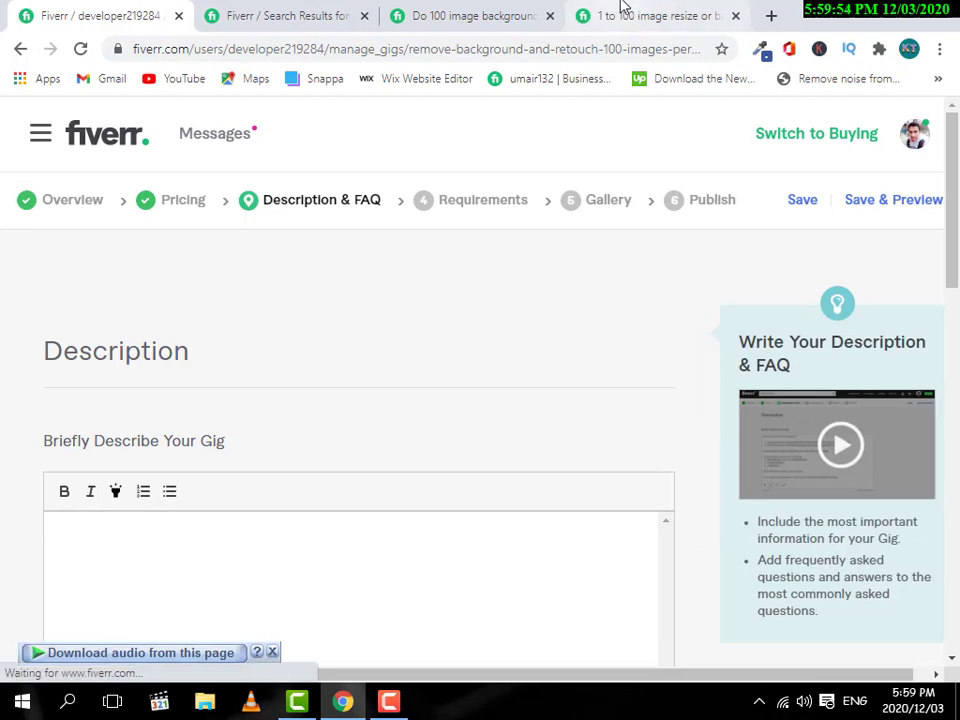
Copy the FAQ question "Can you give me Trial image?" from the reference 100-image background removal gig and return to the gig draft
click(480, 16)
scroll(356, 440, down, 3)
scroll(354, 455, up, 5)
scroll(352, 453, up, 20)
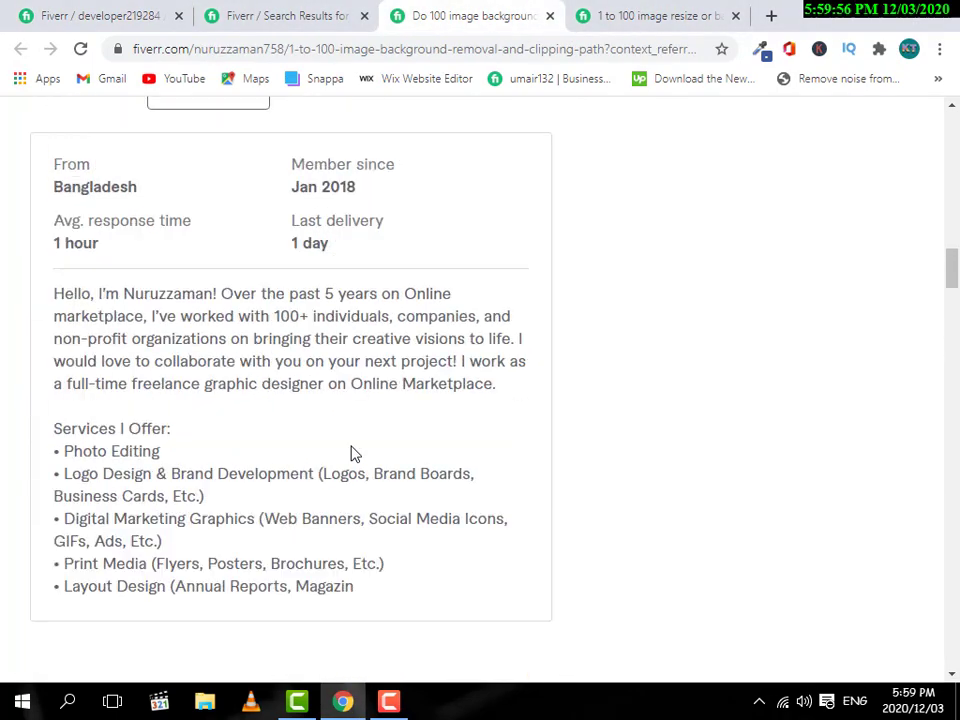
scroll(352, 453, down, 20)
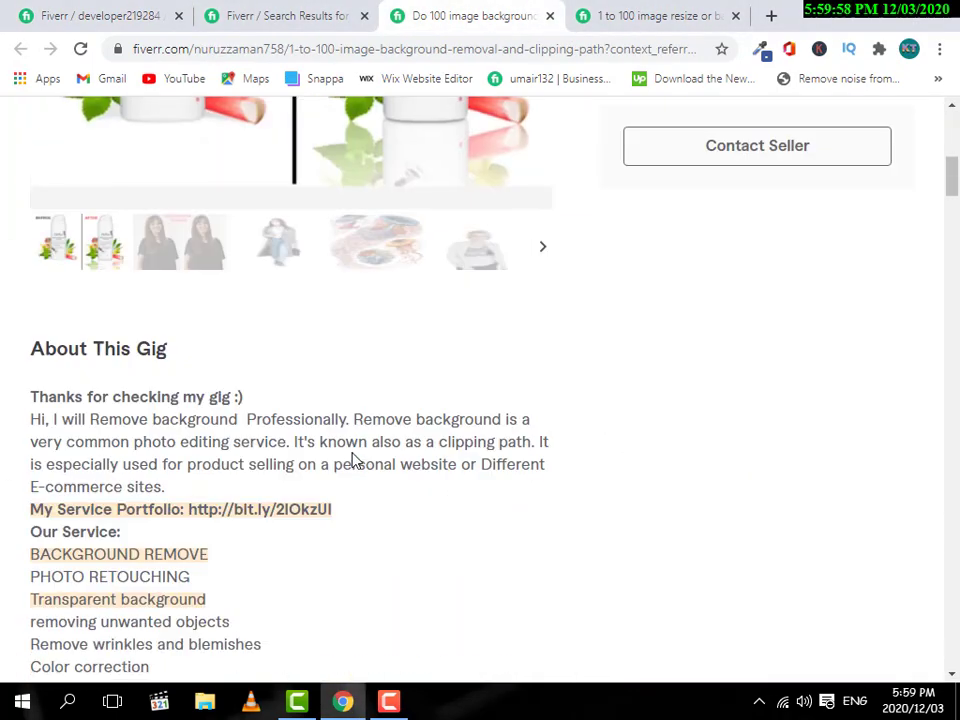
scroll(351, 453, down, 12)
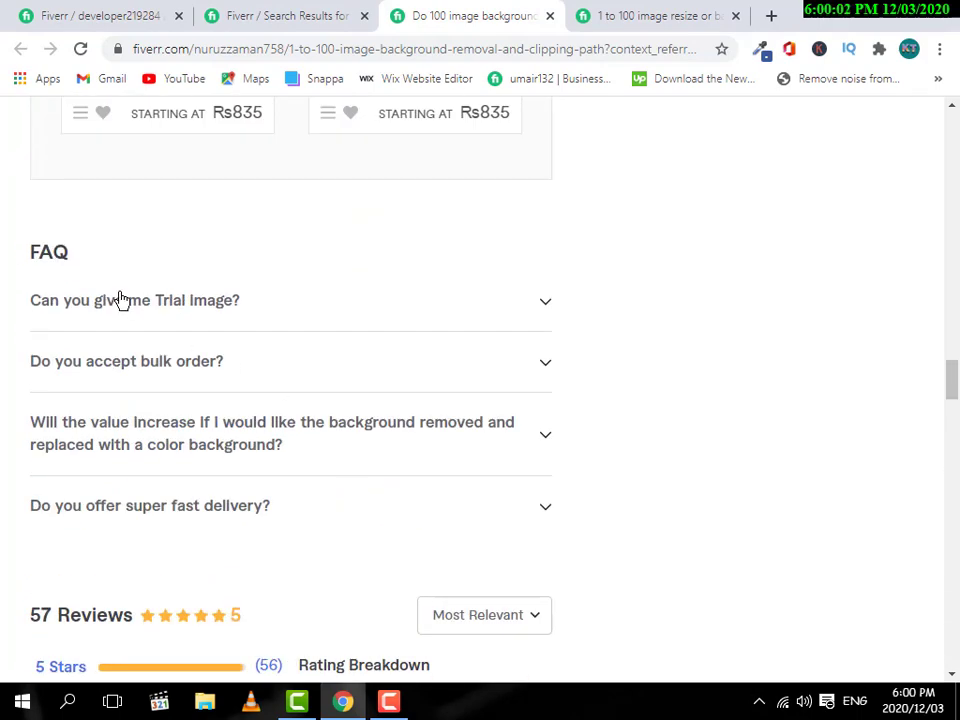
click(377, 313)
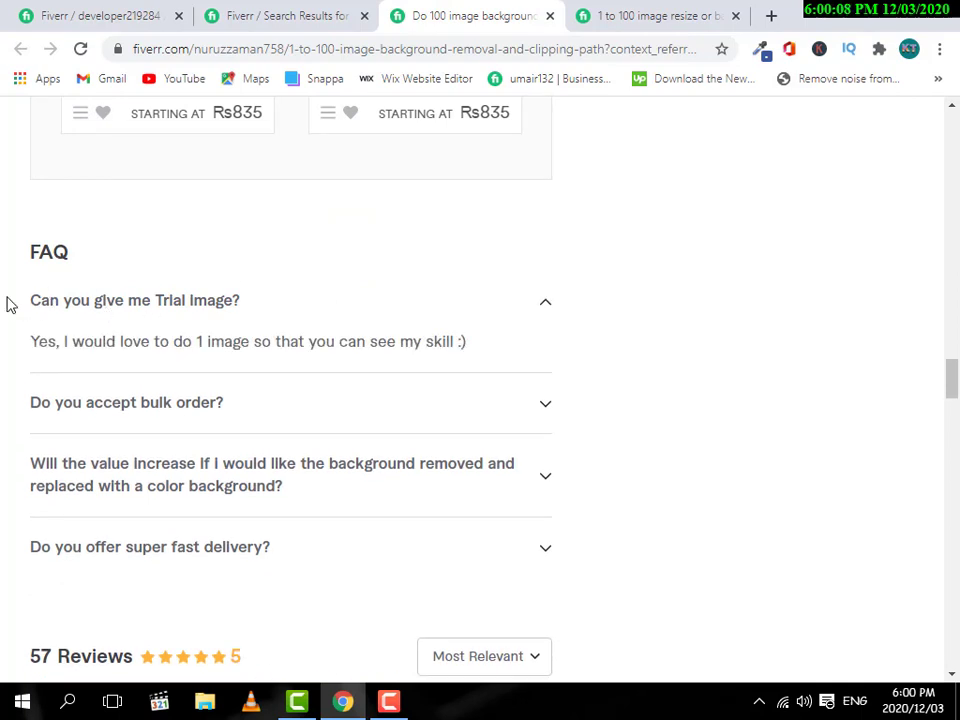
drag(245, 301, 42, 311)
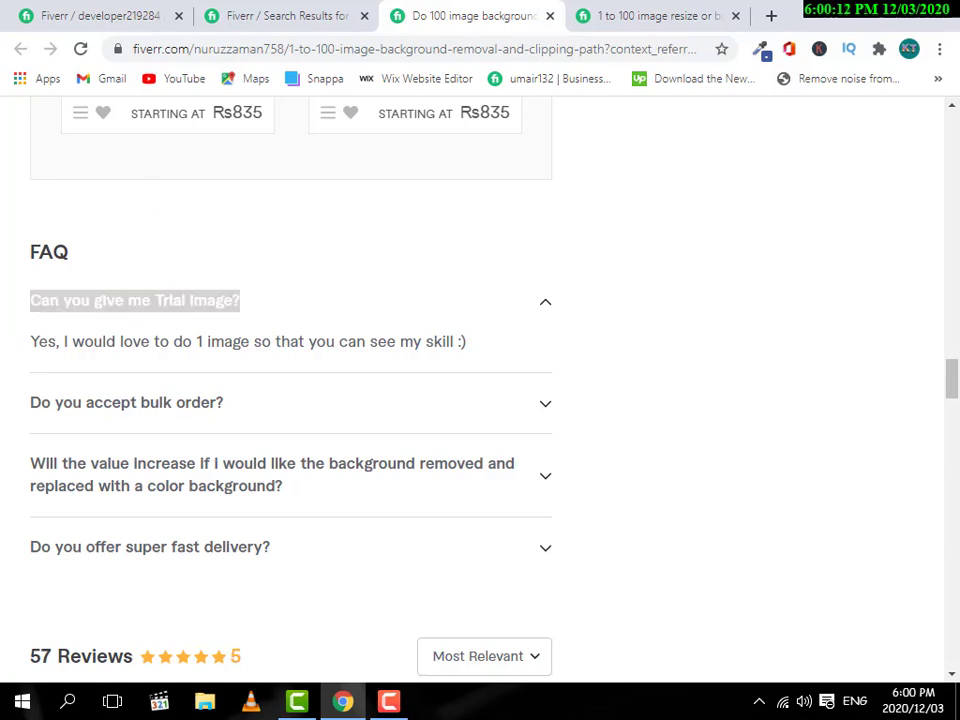
click(60, 12)
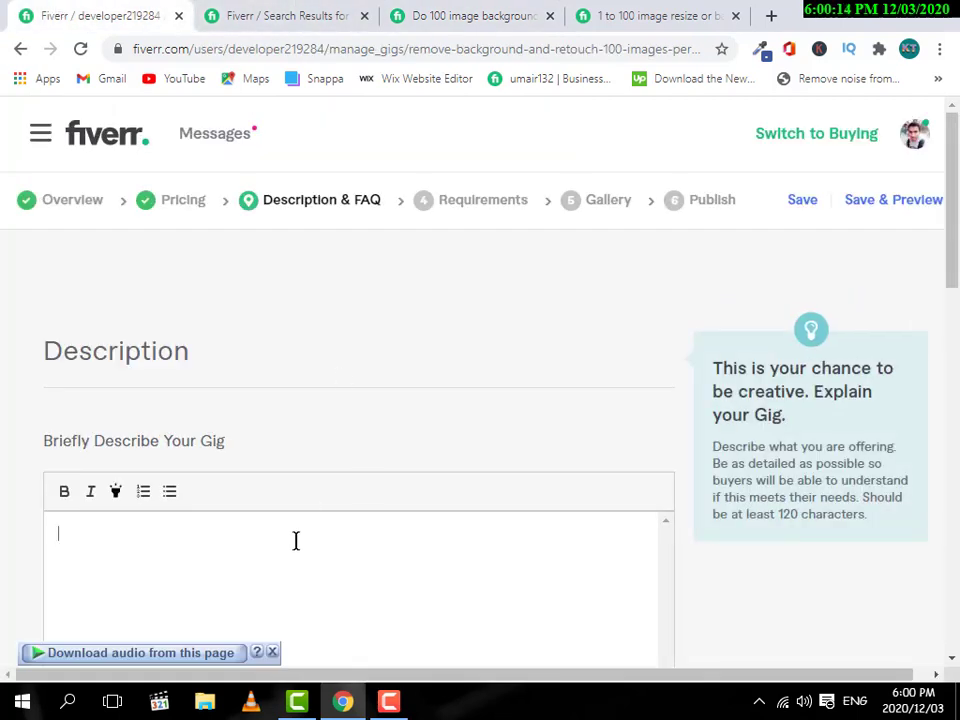
text(Can you give me Trial image?)
scroll(313, 544, down, 2)
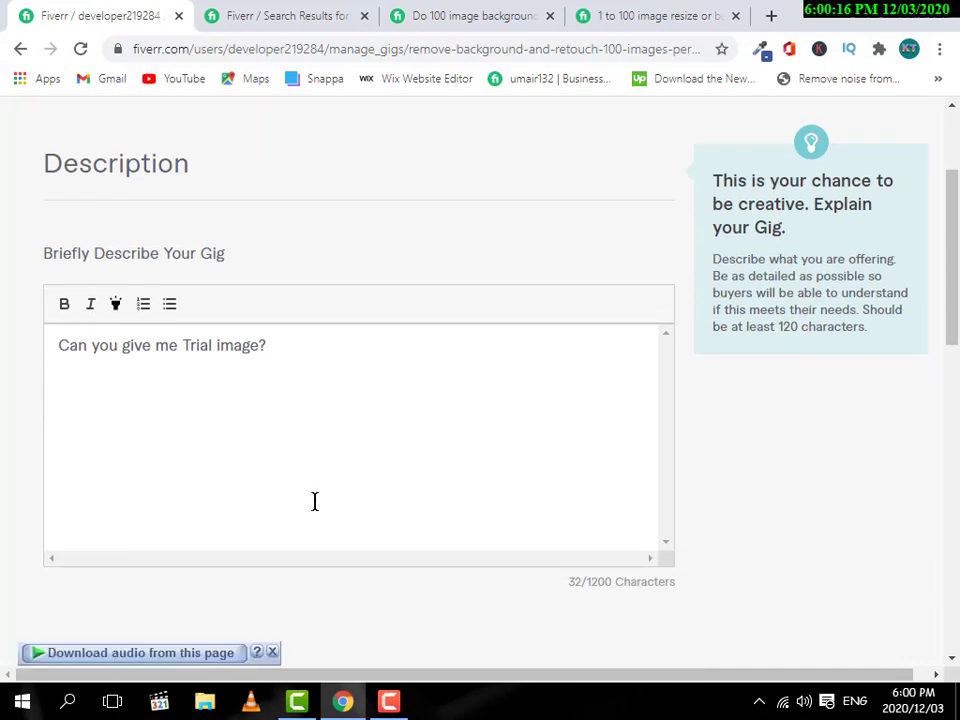
scroll(321, 446, up, 2)
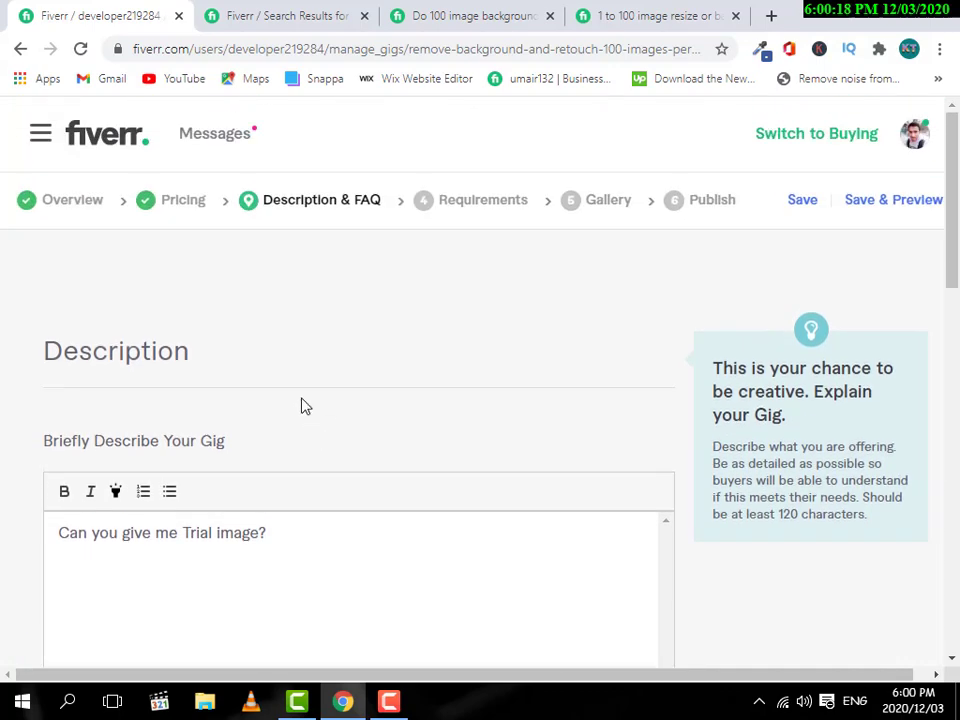
scroll(337, 294, down, 3)
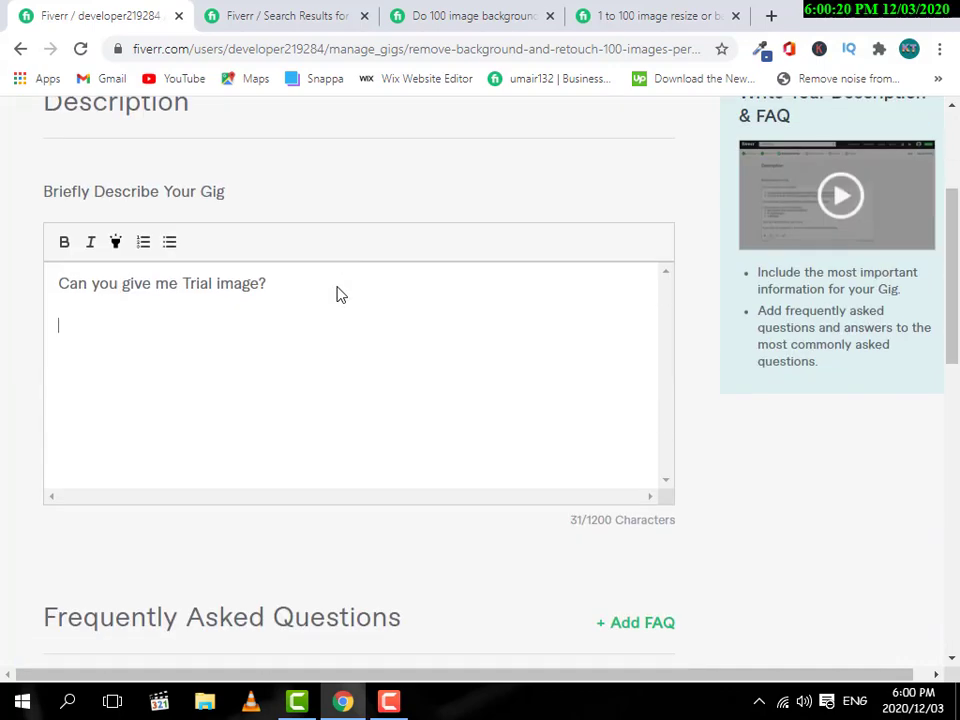
drag(274, 251, 39, 257)
key(ctrl+c)
key(BackSpace)
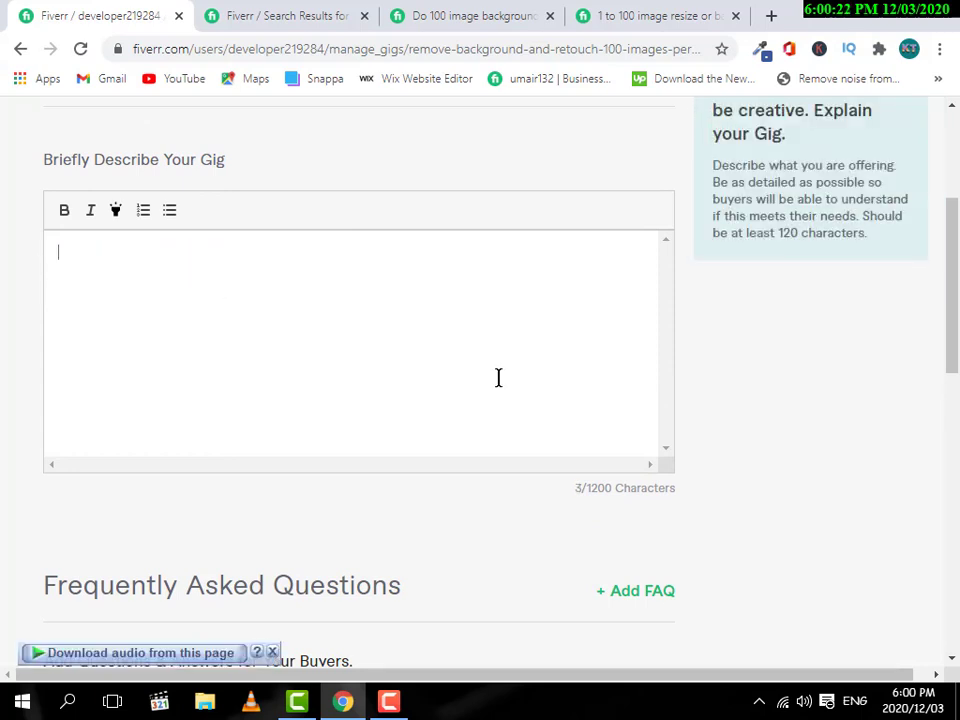
Start a new FAQ entry for the gig with the question "Can you give me Trial image?"
scroll(498, 377, down, 3)
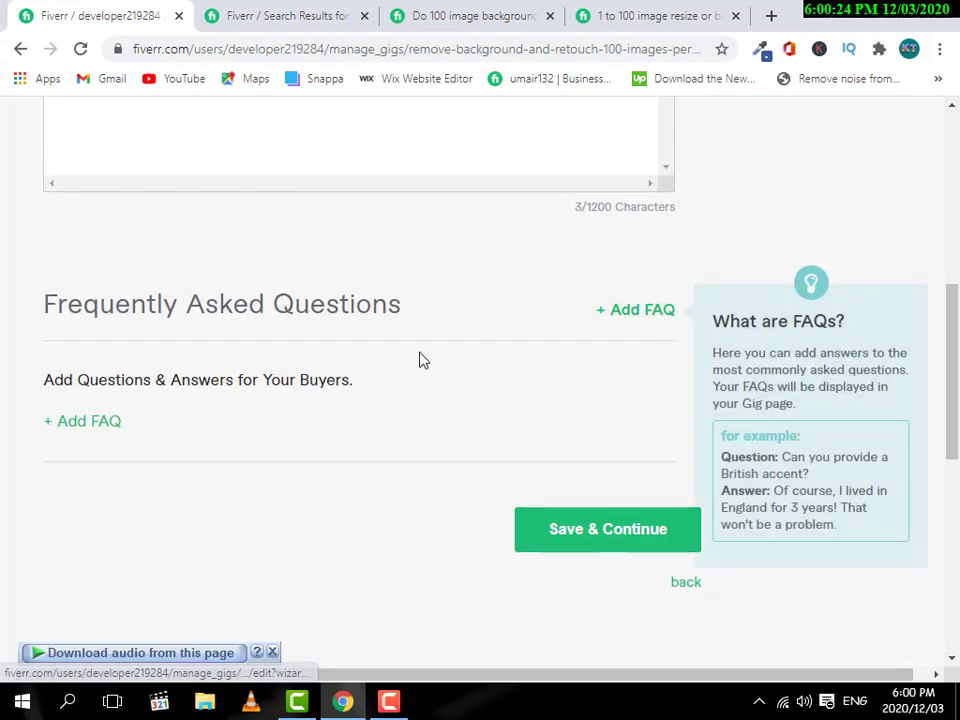
click(624, 311)
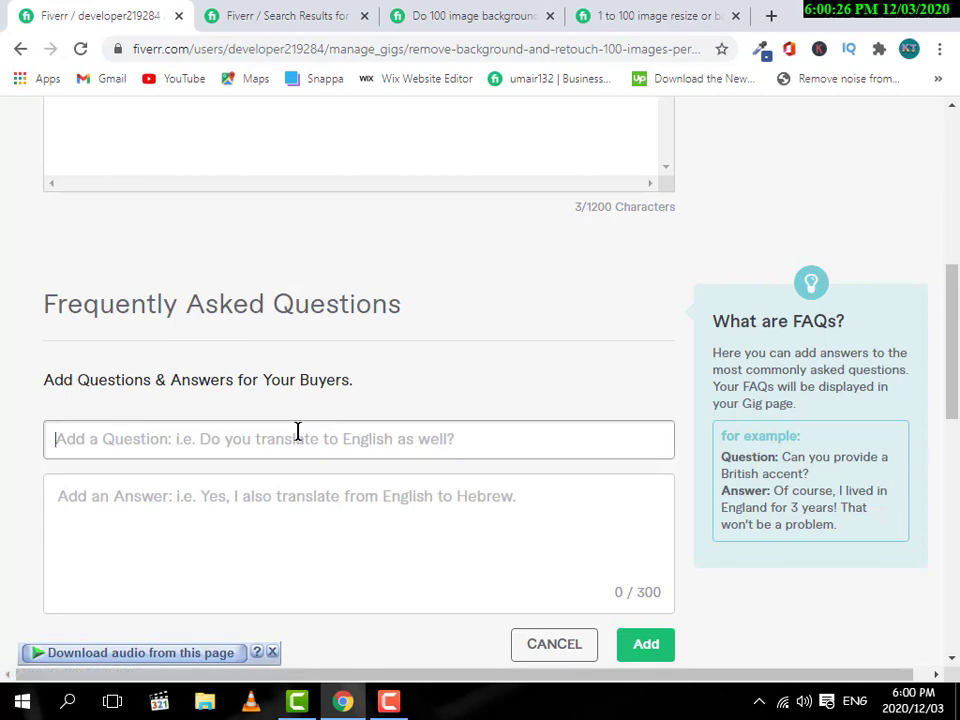
click(297, 432)
key(ctrl+v)
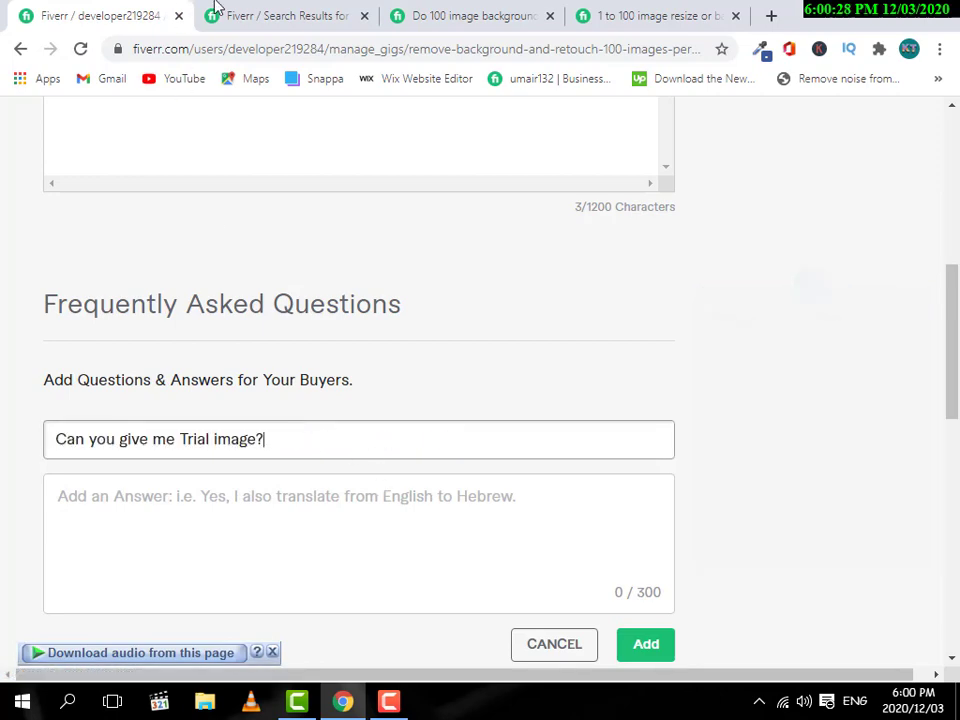
Add the trial image FAQ with the reference gig's answer "Yes, I would love to do 1 image so that you can see my skill :)"
click(444, 10)
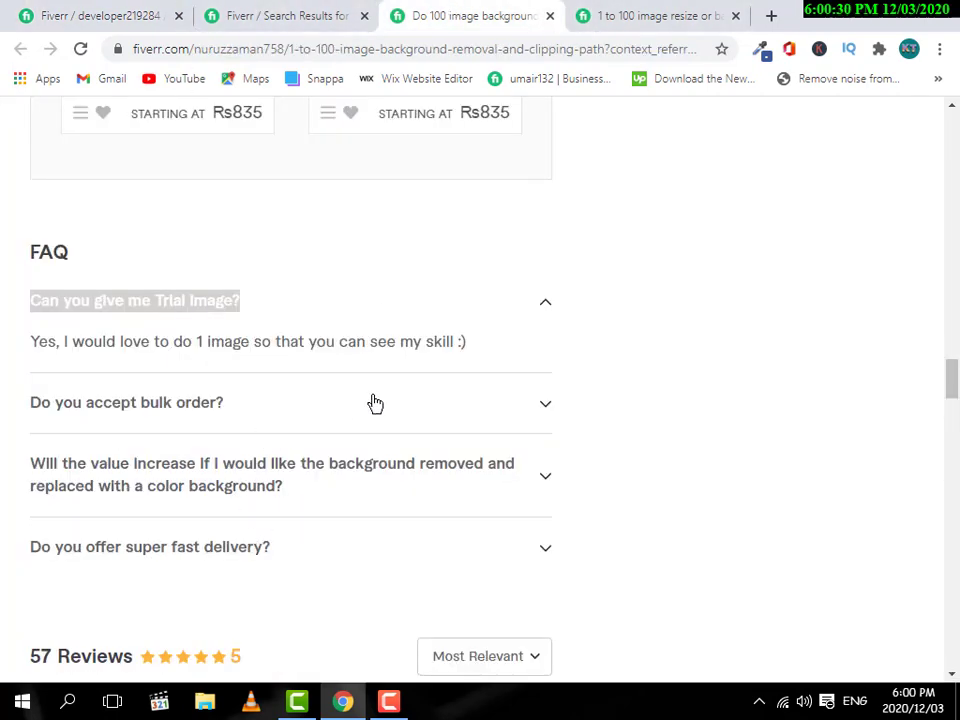
drag(520, 346, 30, 356)
key(ctrl+c)
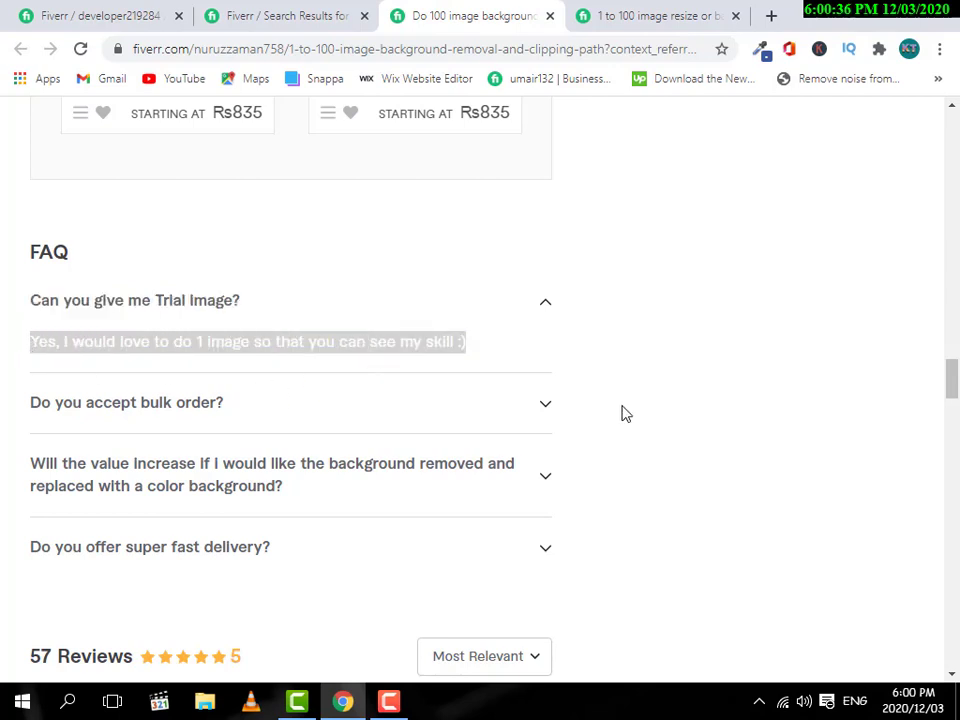
click(90, 14)
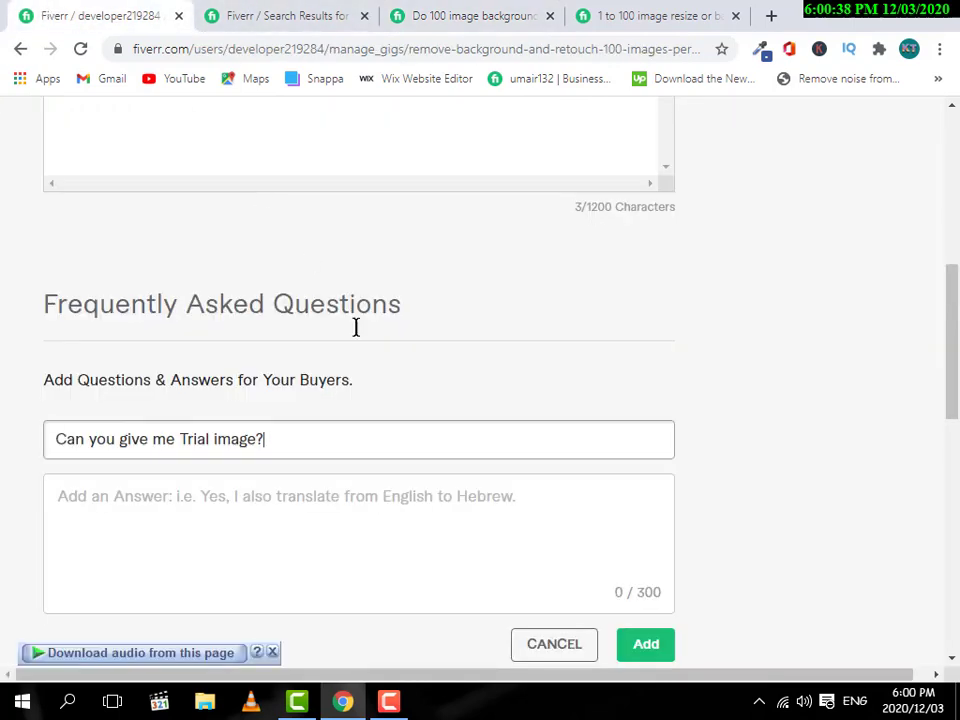
click(341, 516)
key(ctrl+v)
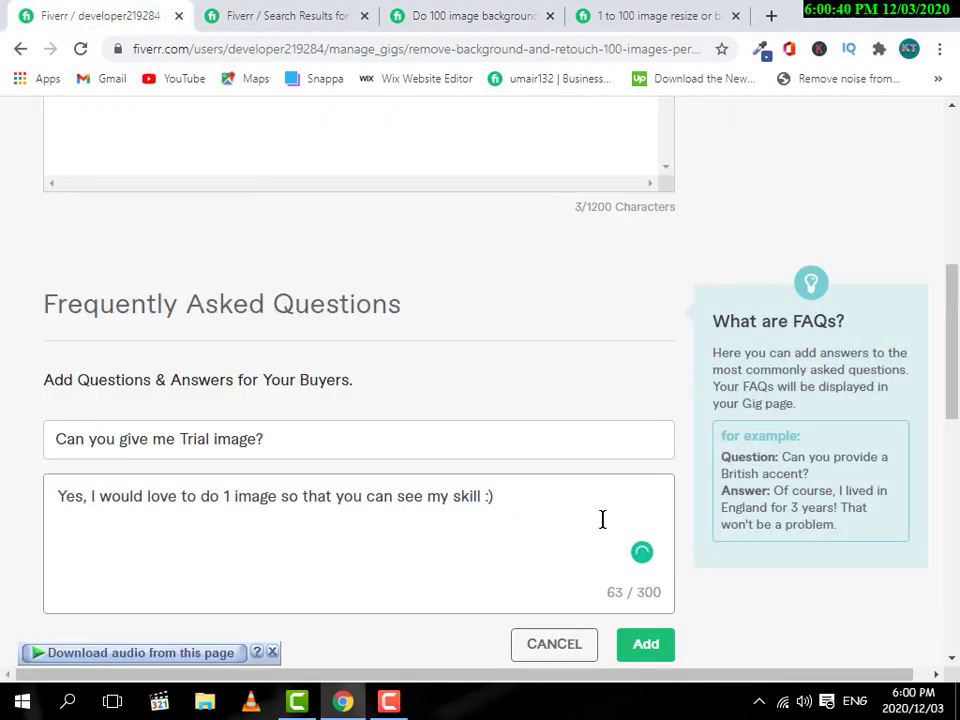
scroll(602, 519, down, 1)
click(649, 553)
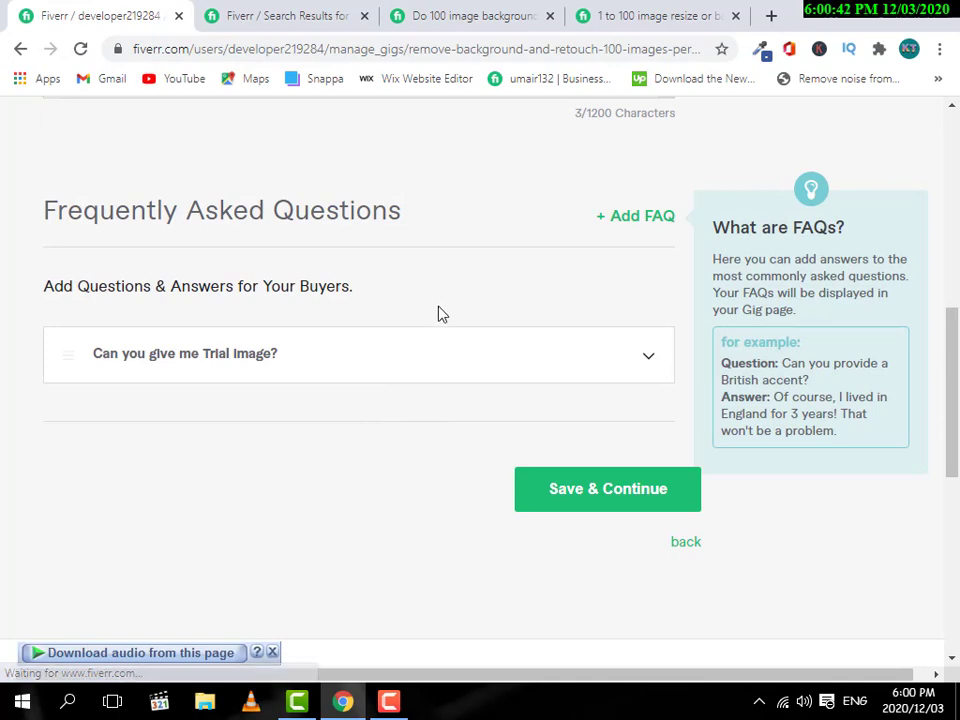
Start a new FAQ entry with the reference question "Will the value increase if i would like the background removed and replaced with a color background?"
click(446, 14)
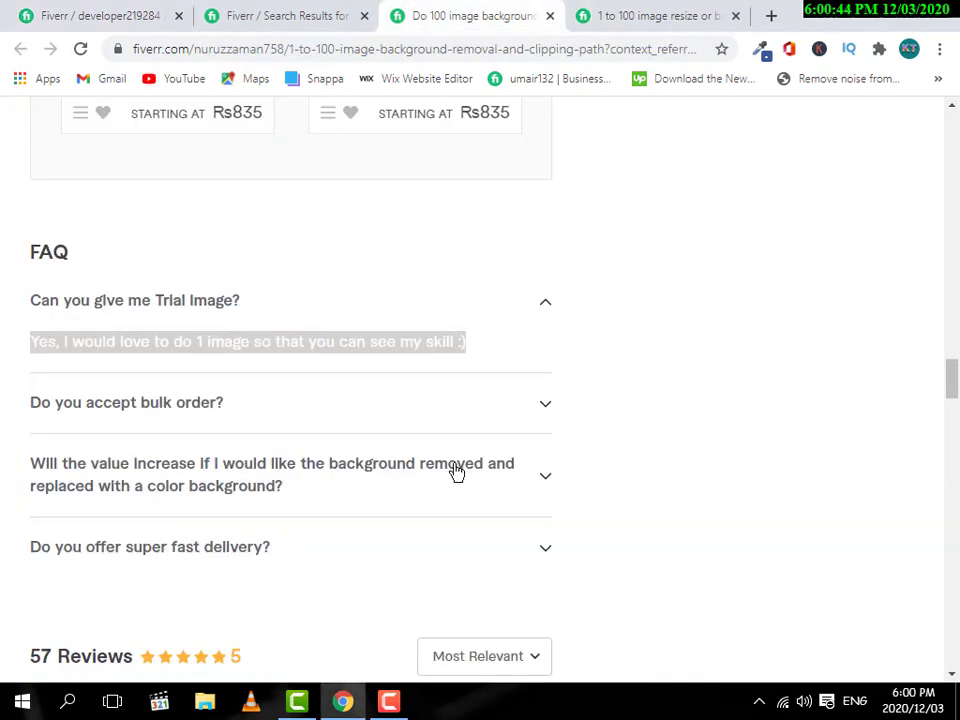
scroll(649, 392, down, 1)
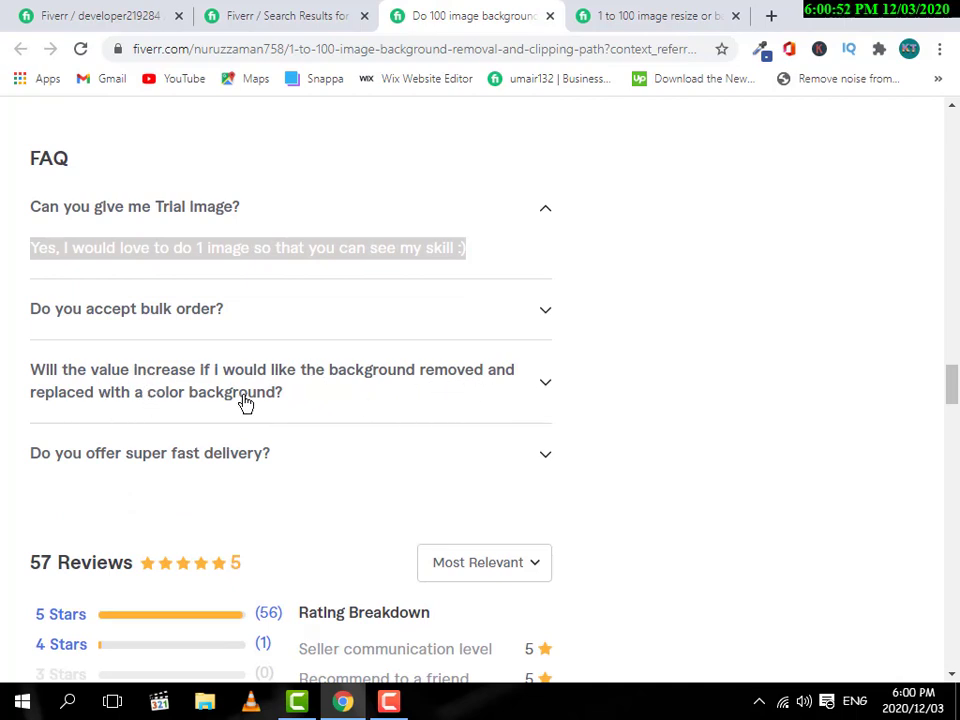
click(551, 385)
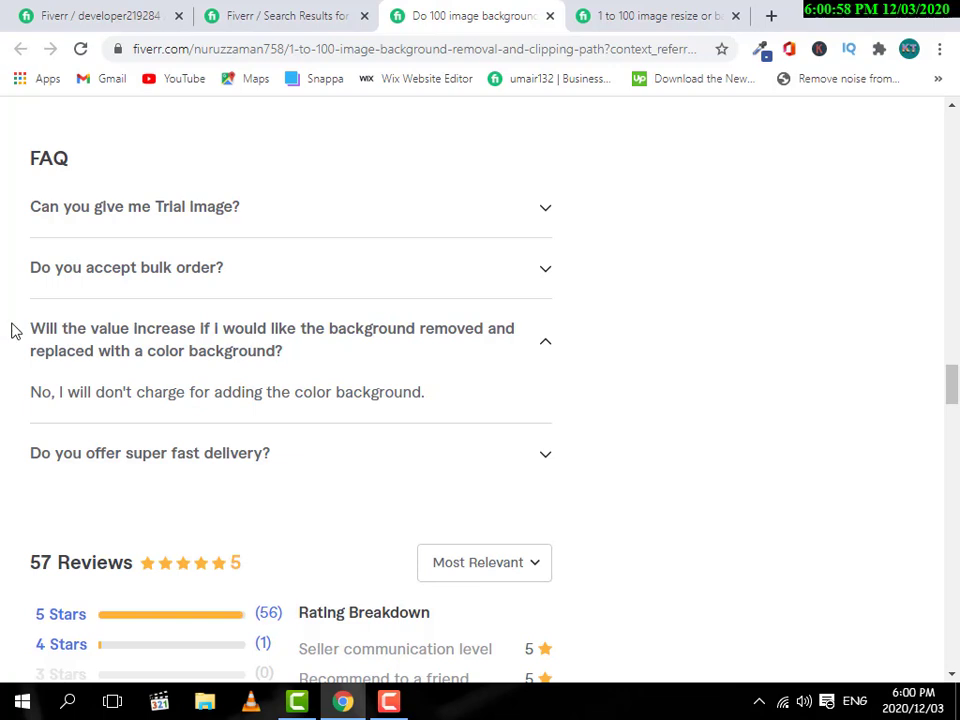
drag(283, 351, 33, 339)
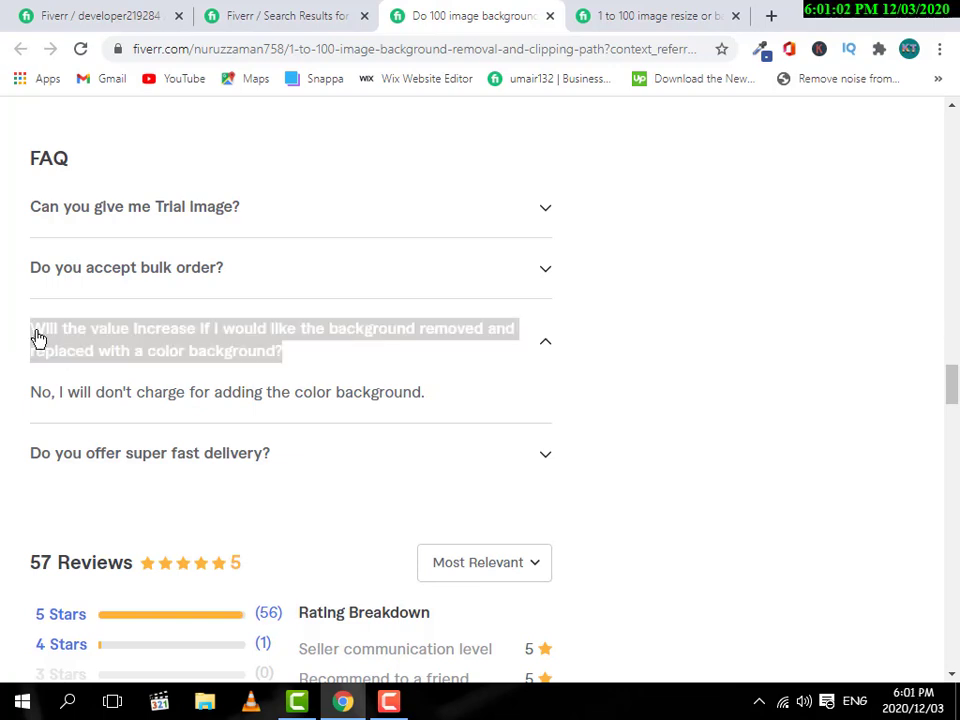
click(92, 10)
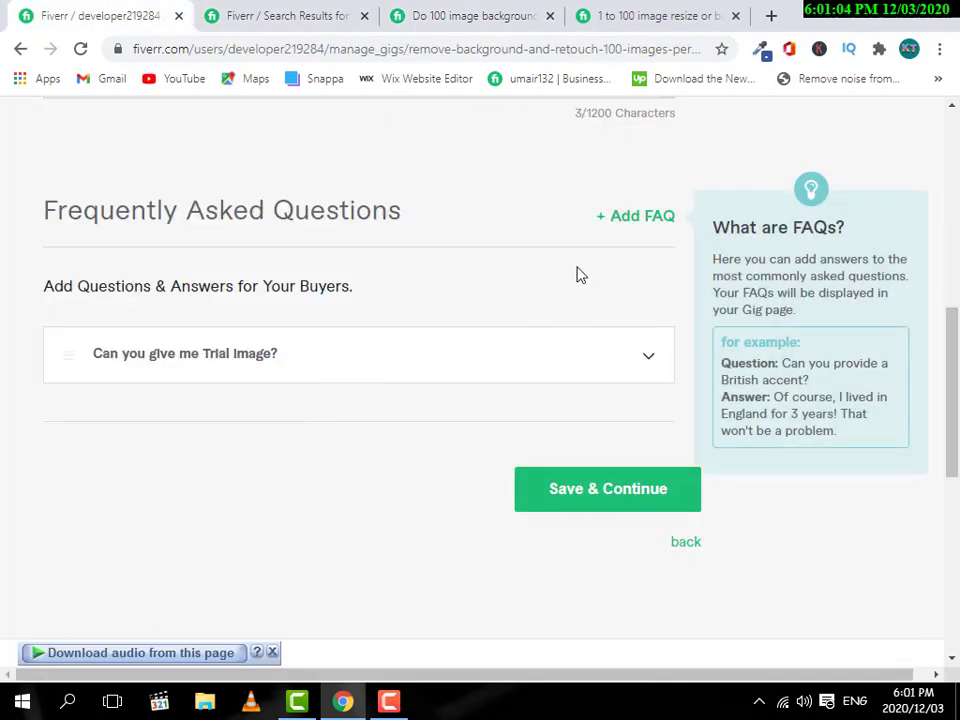
click(634, 218)
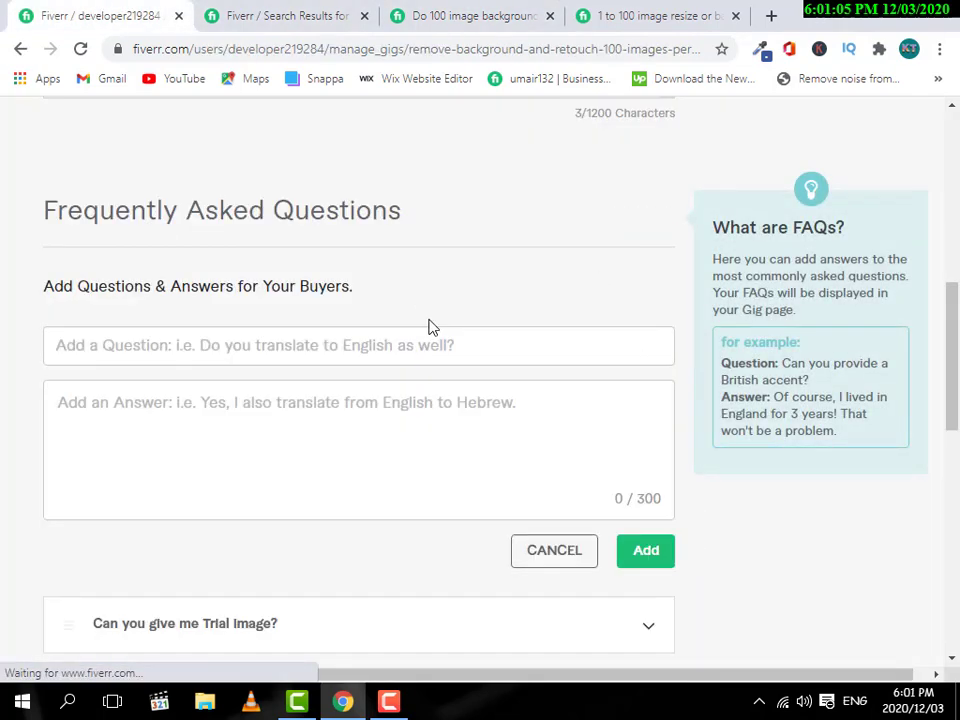
click(354, 339)
key(ctrl+v)
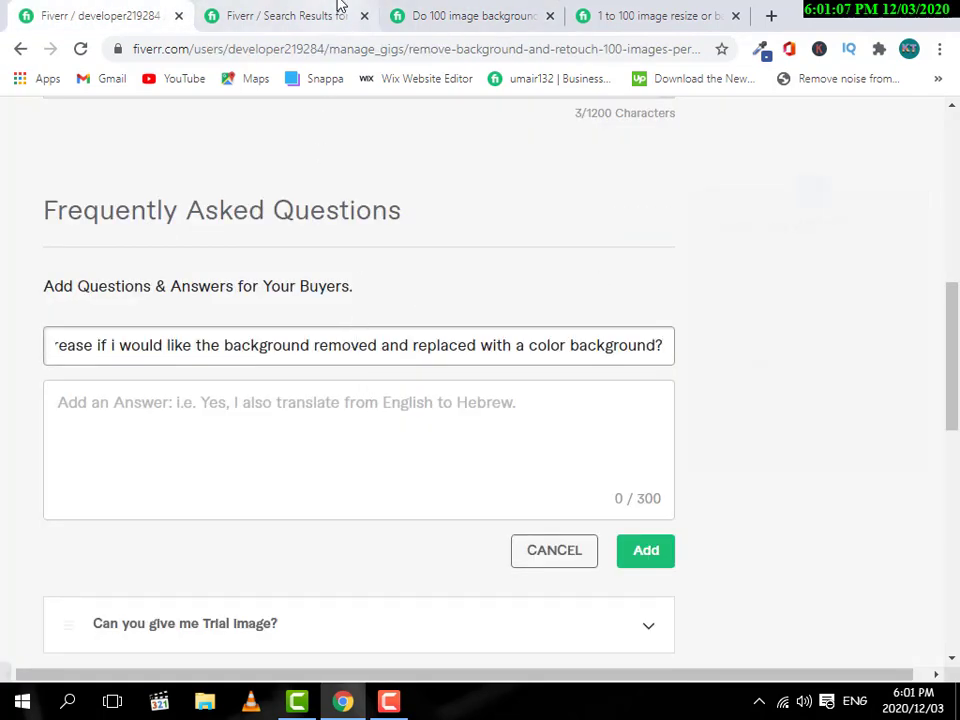
Complete and add the color background FAQ with the reference gig's answer "No, I will don't charge for adding the color background."
click(472, 15)
drag(437, 406, 51, 415)
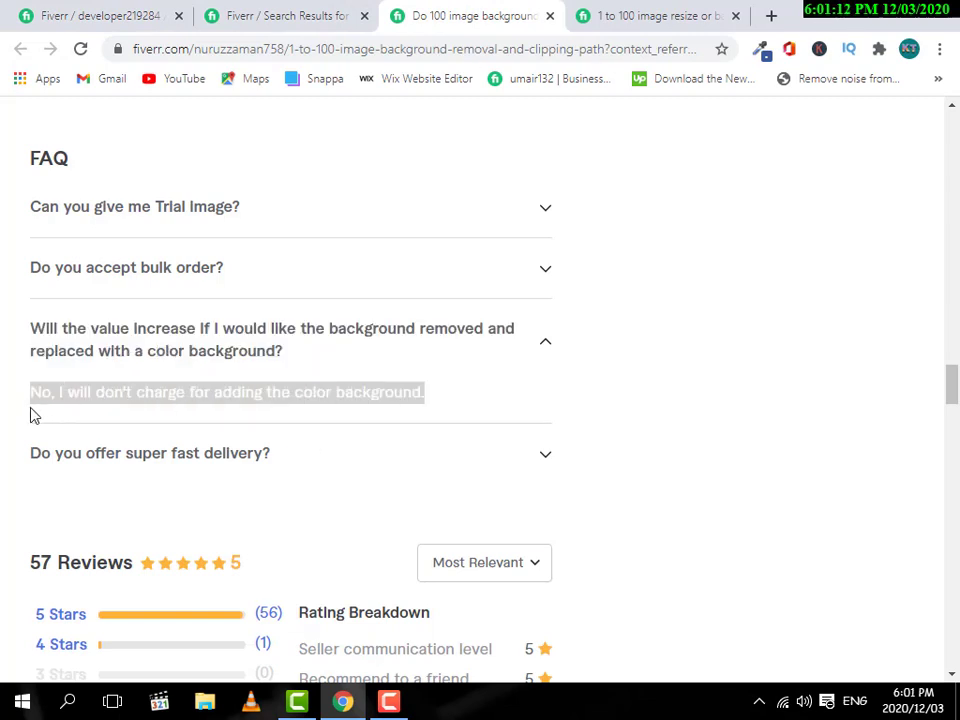
click(147, 8)
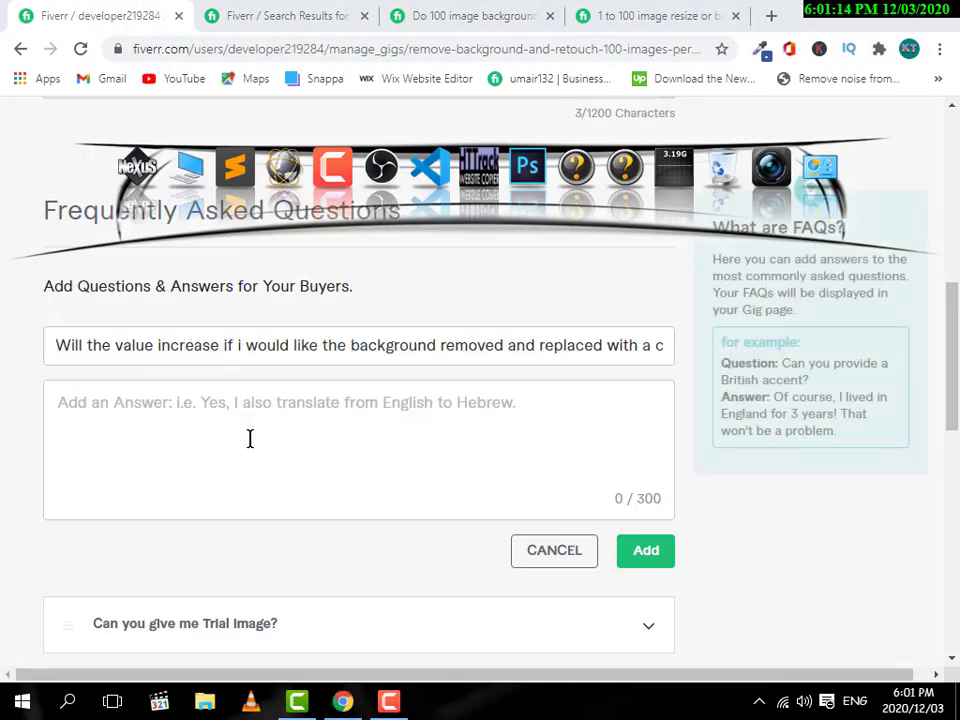
click(249, 437)
text(No, I will don't charge for adding the color background.)
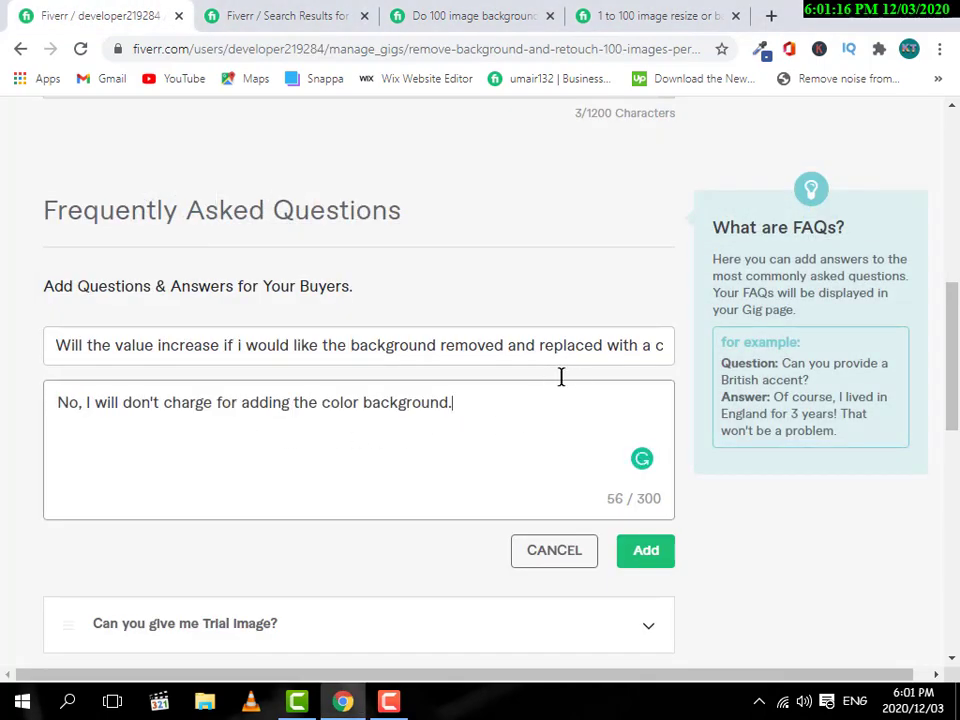
scroll(590, 400, down, 1)
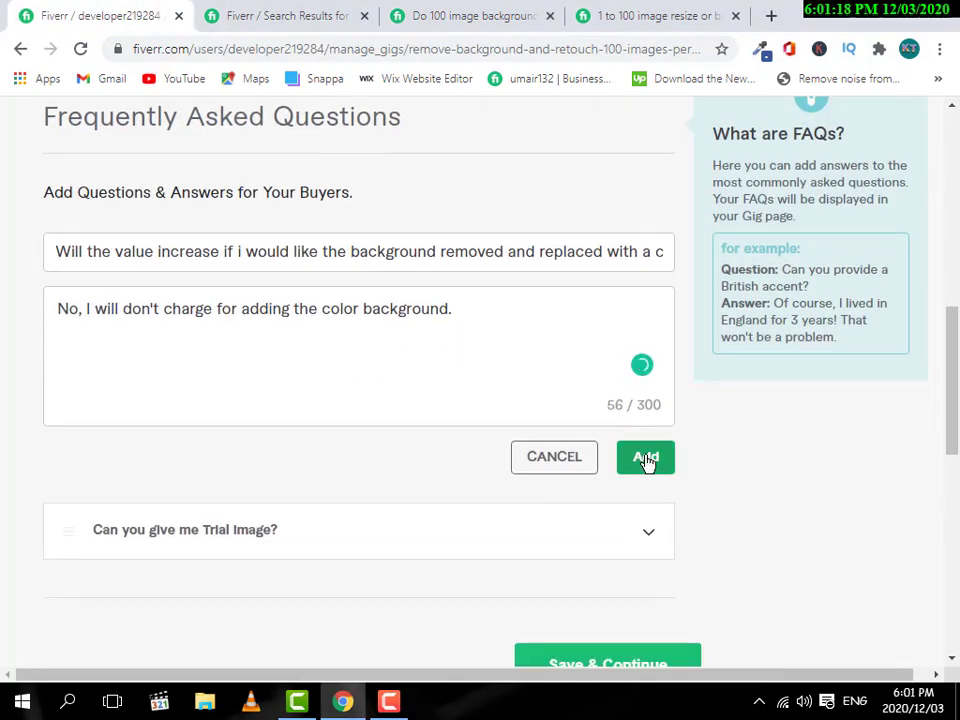
click(645, 459)
Read the reference gig's answer to the FAQ question "Do you offer super fast delivery?"
click(428, 8)
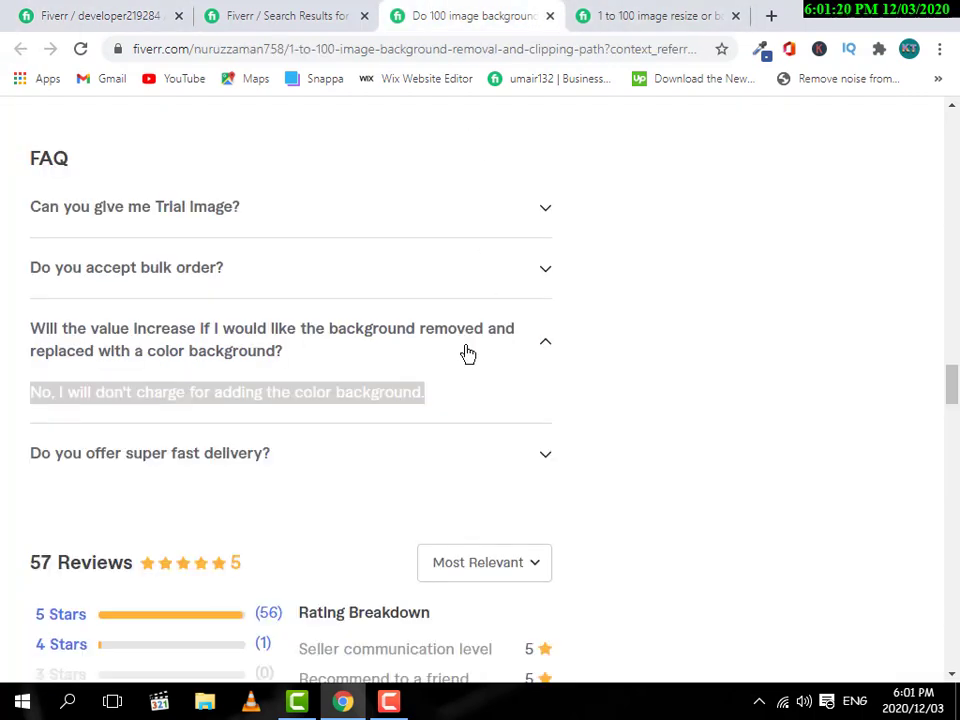
click(360, 454)
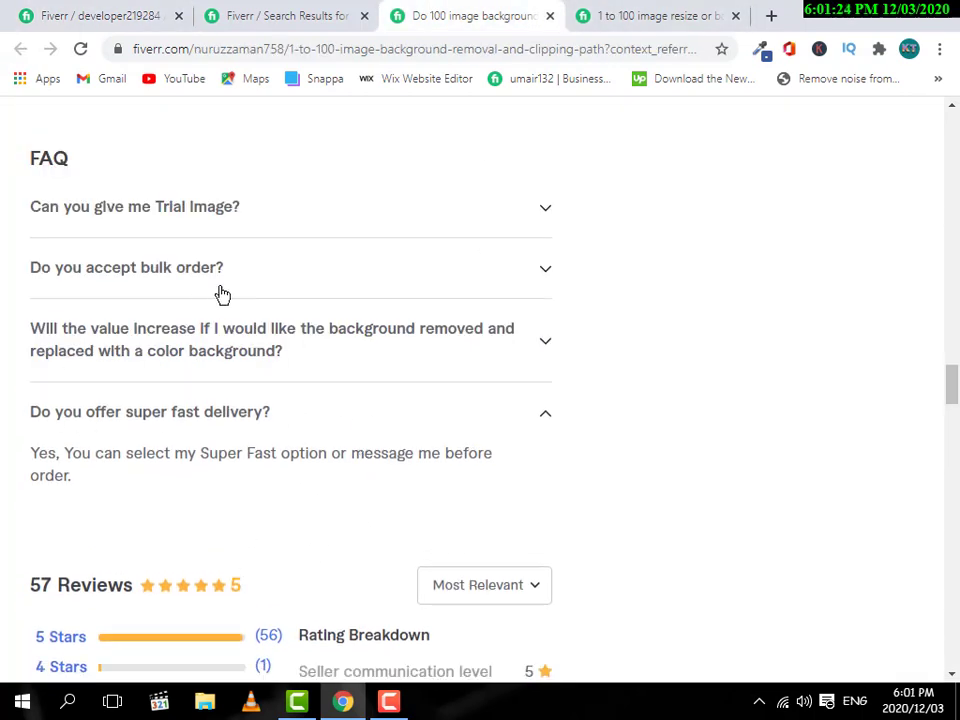
click(373, 419)
scroll(671, 221, up, 5)
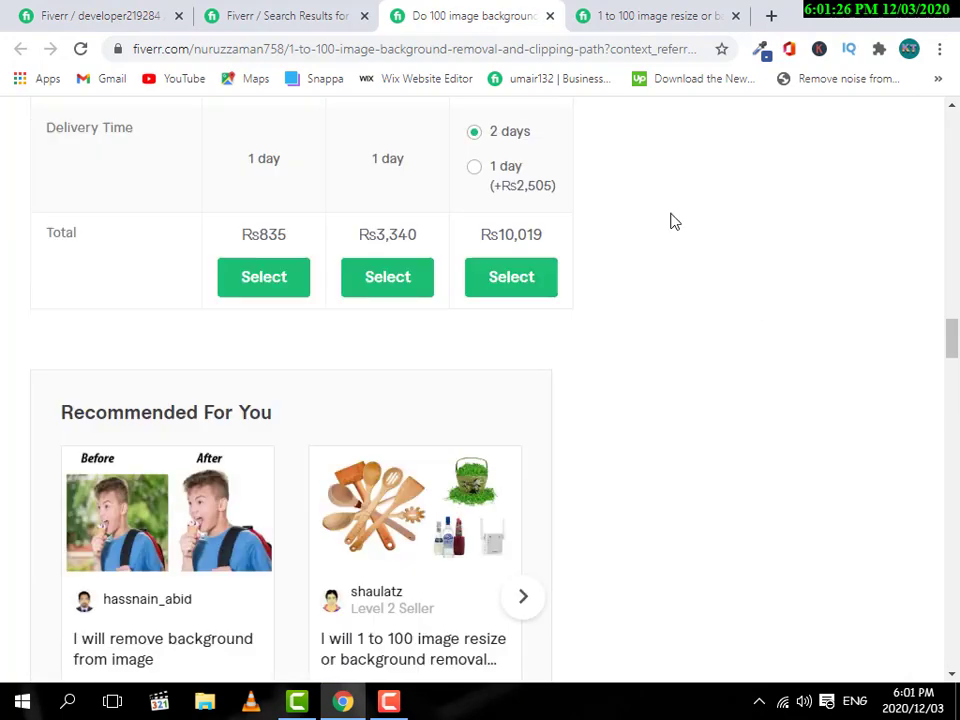
Copy the seller's introduction and list of offered services from the reference gig and return to the draft's empty description field
click(43, 8)
scroll(454, 388, up, 3)
scroll(463, 405, up, 8)
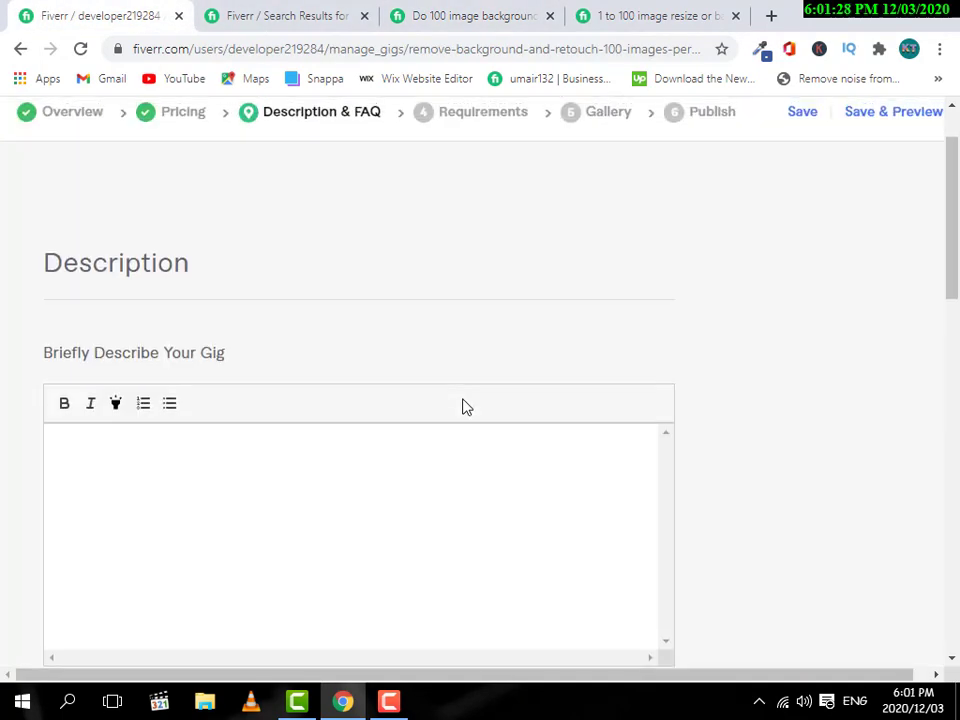
scroll(467, 407, down, 1)
click(457, 487)
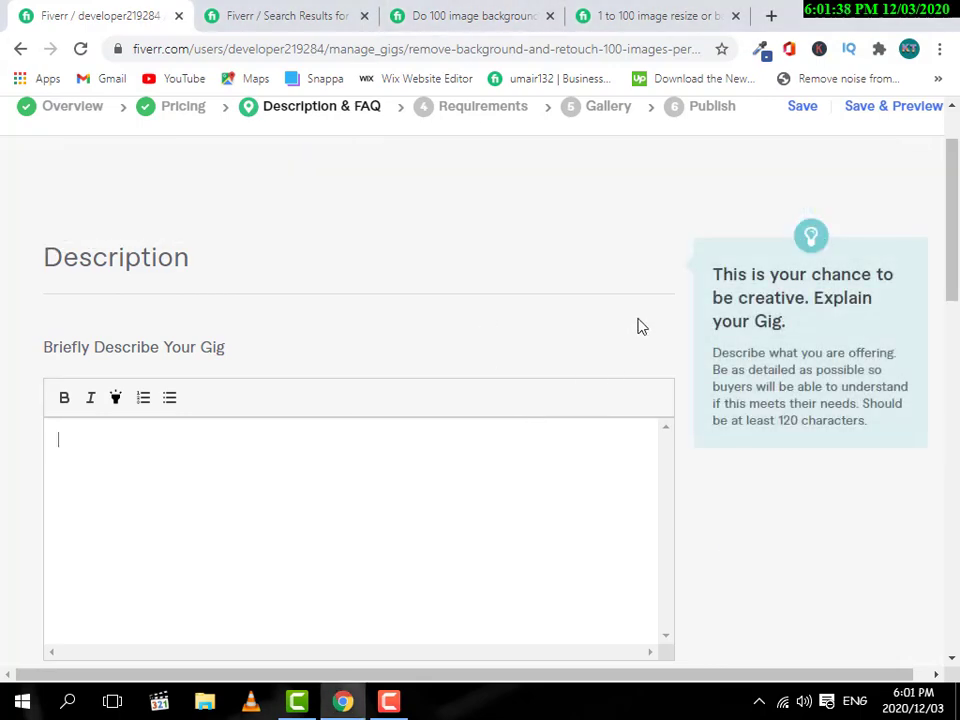
click(501, 12)
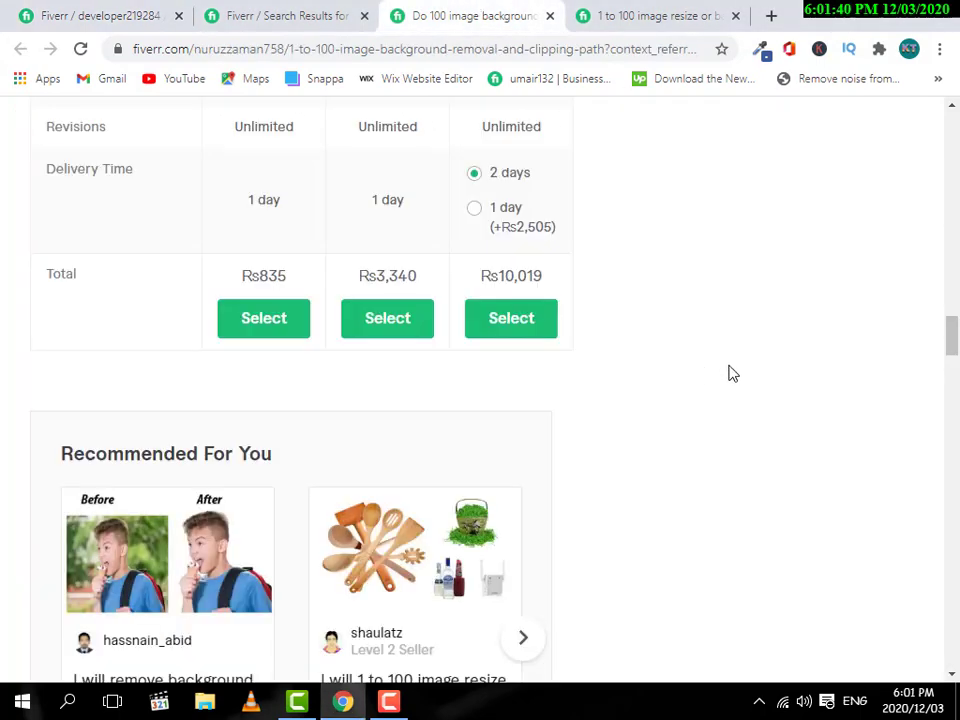
scroll(729, 373, up, 15)
scroll(729, 373, down, 5)
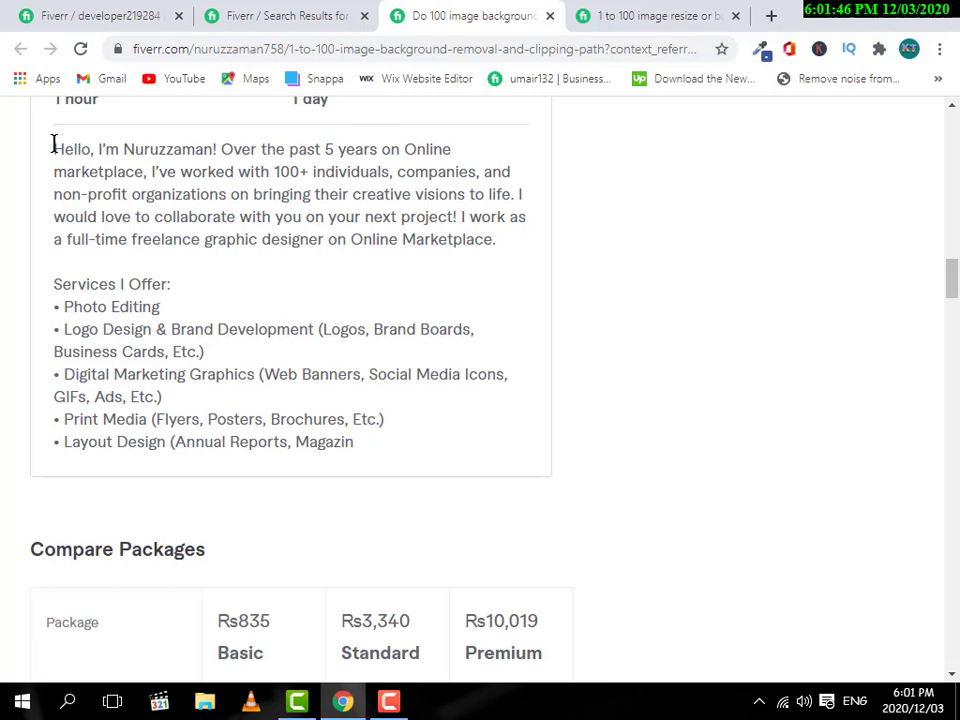
drag(54, 146, 379, 452)
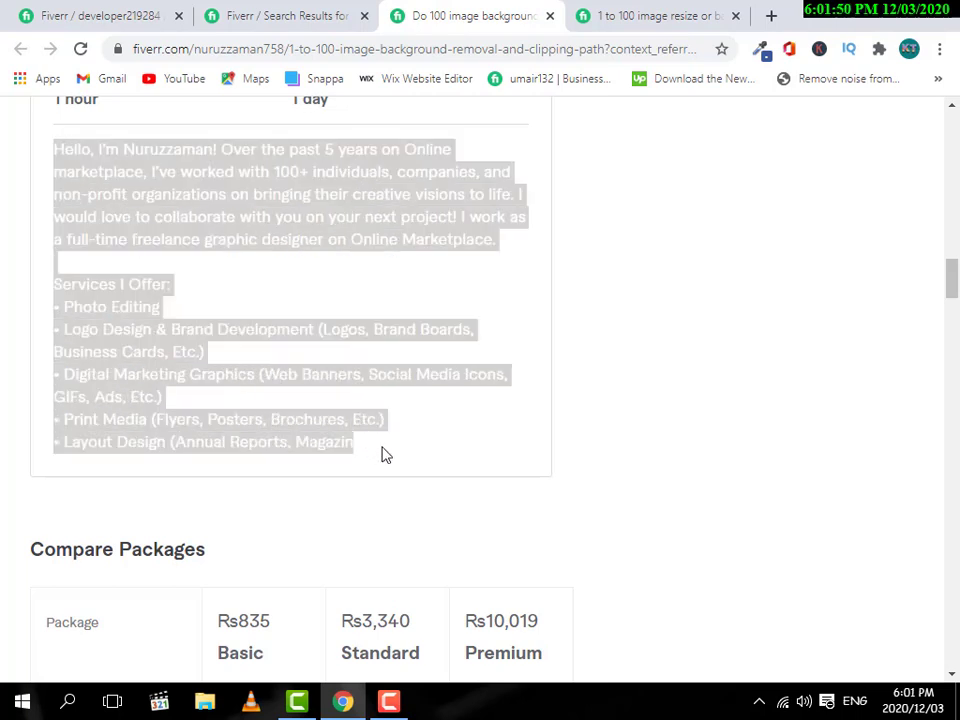
key(ctrl+c)
click(95, 12)
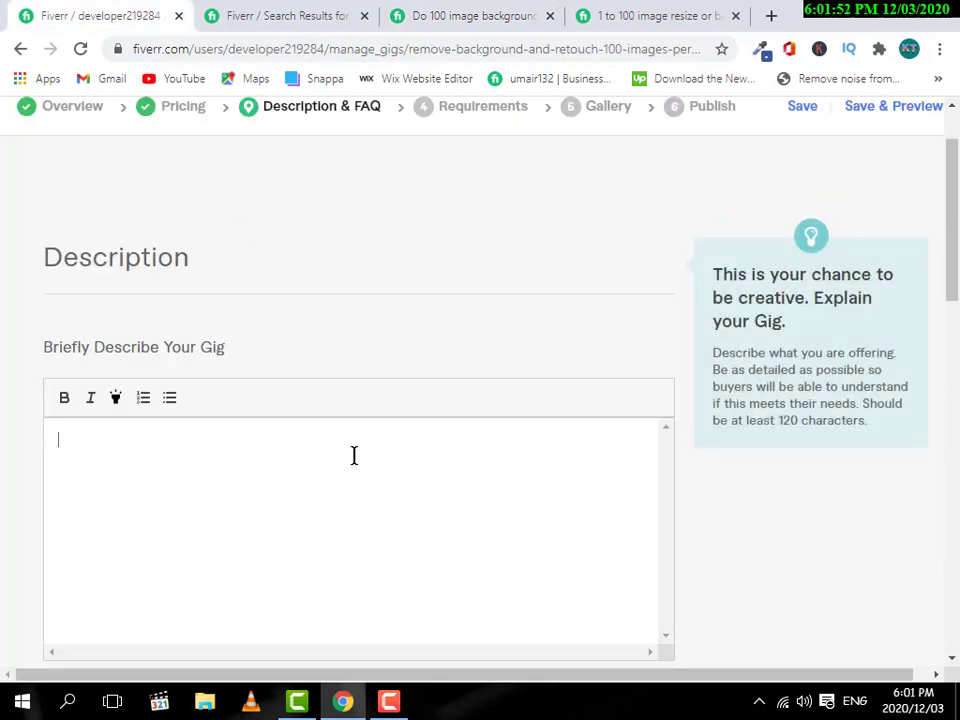
Paste the copied gig text with the introduction and list of services into the gig's description
key(ctrl+v)
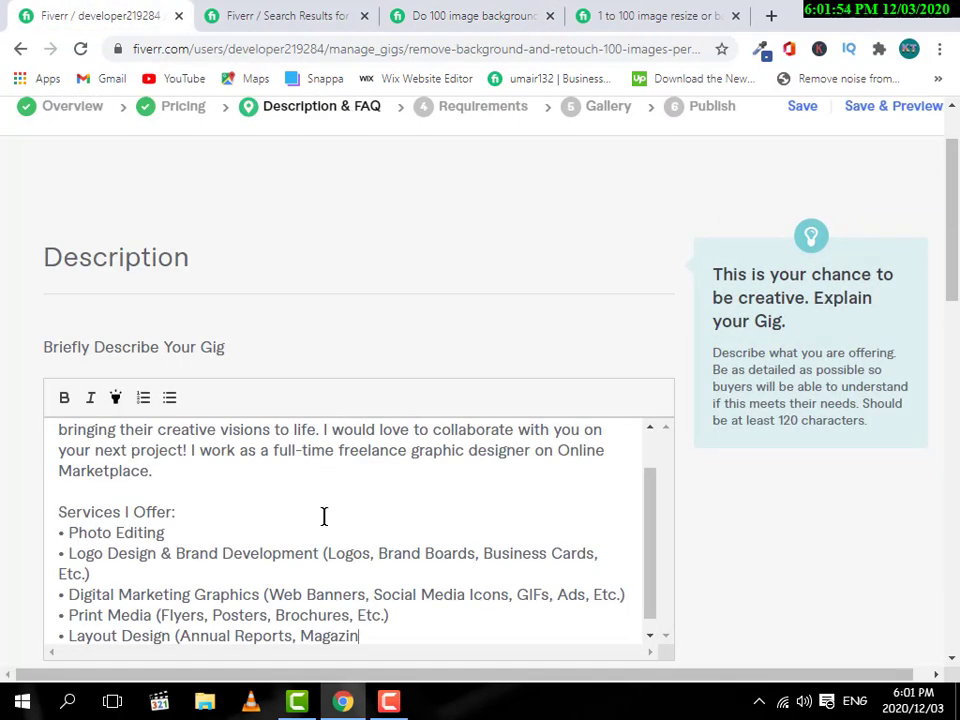
scroll(324, 516, up, 2)
scroll(326, 527, up, 1)
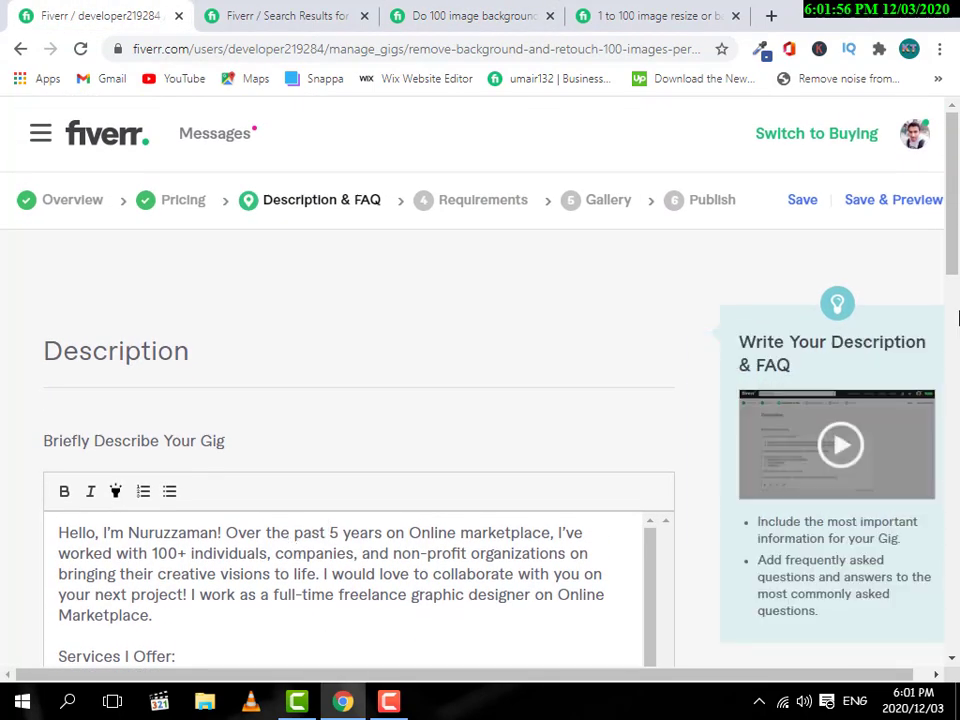
scroll(291, 551, down, 1)
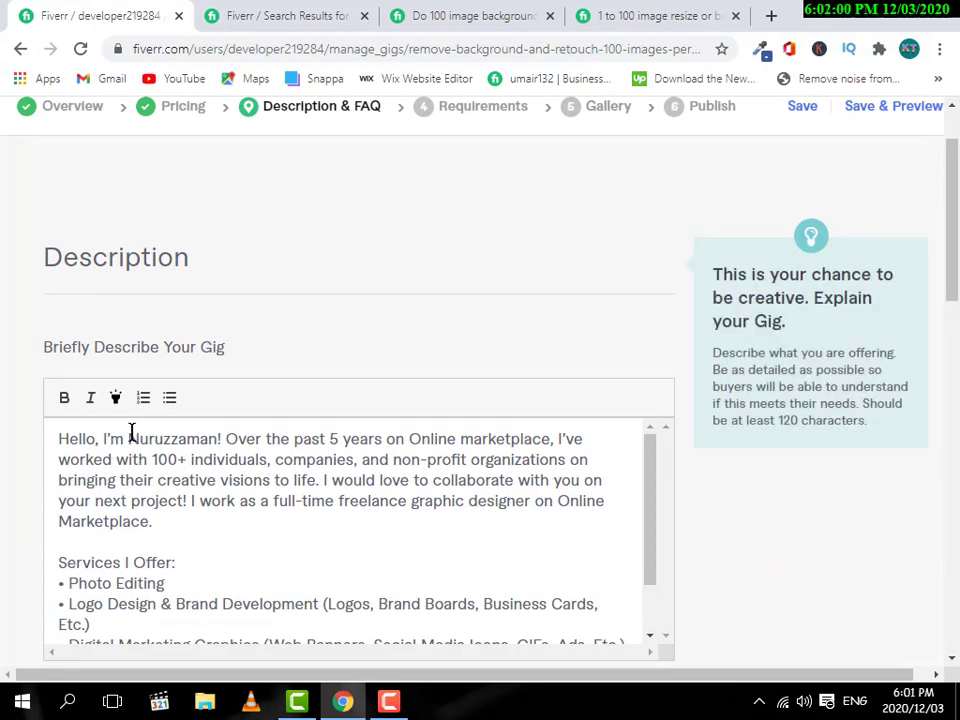
Replace the name in the greeting with the seller's full name and delete the exclamation mark after it
drag(131, 432, 215, 430)
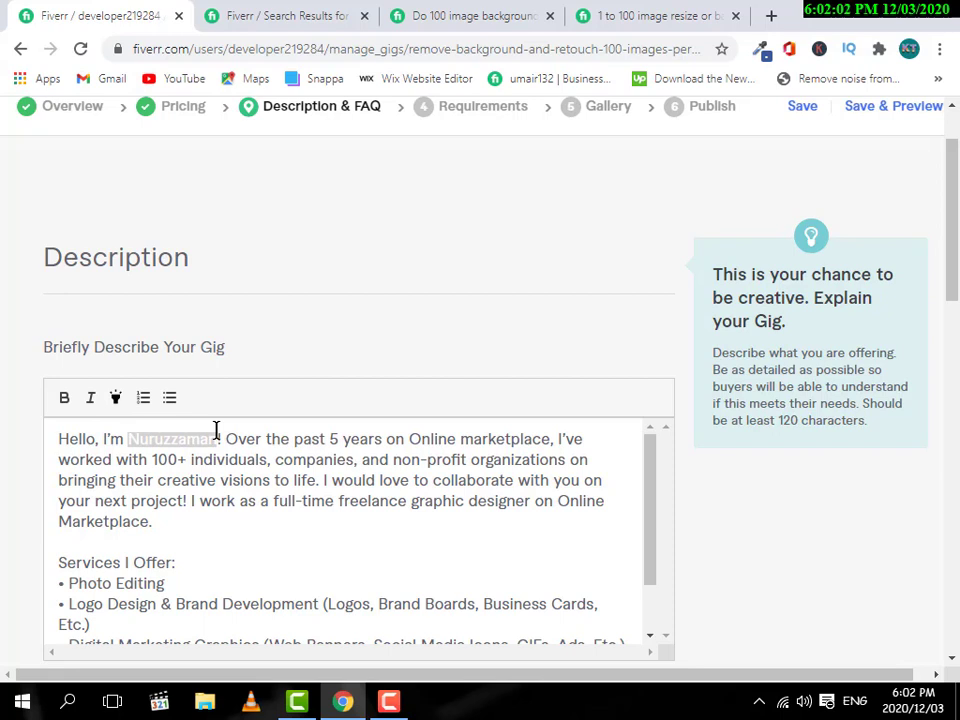
text(Umair Abbas)
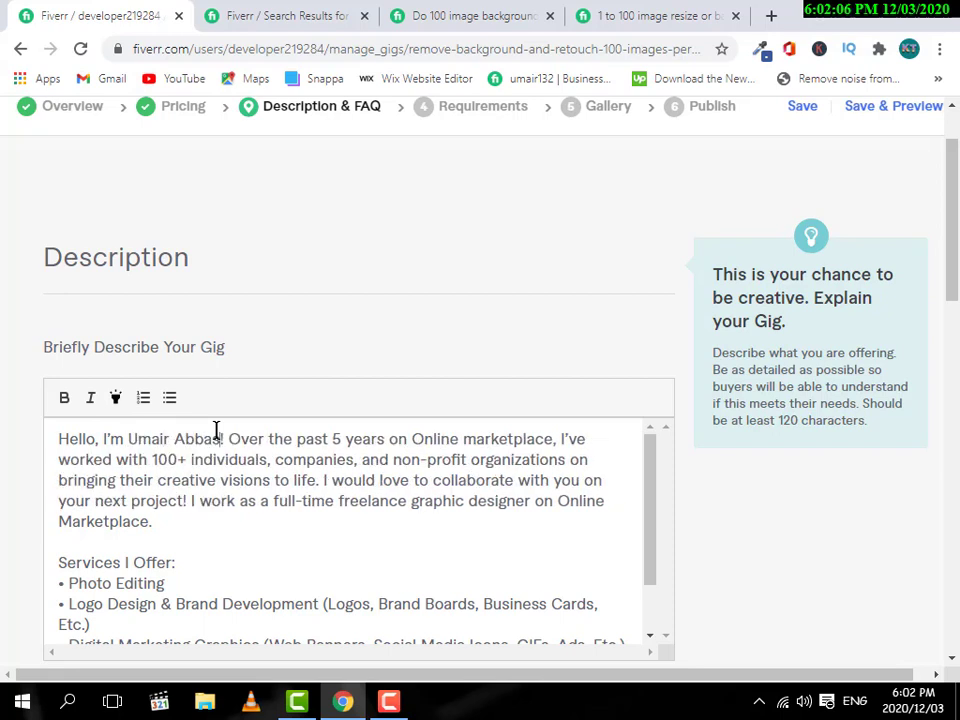
key(Delete)
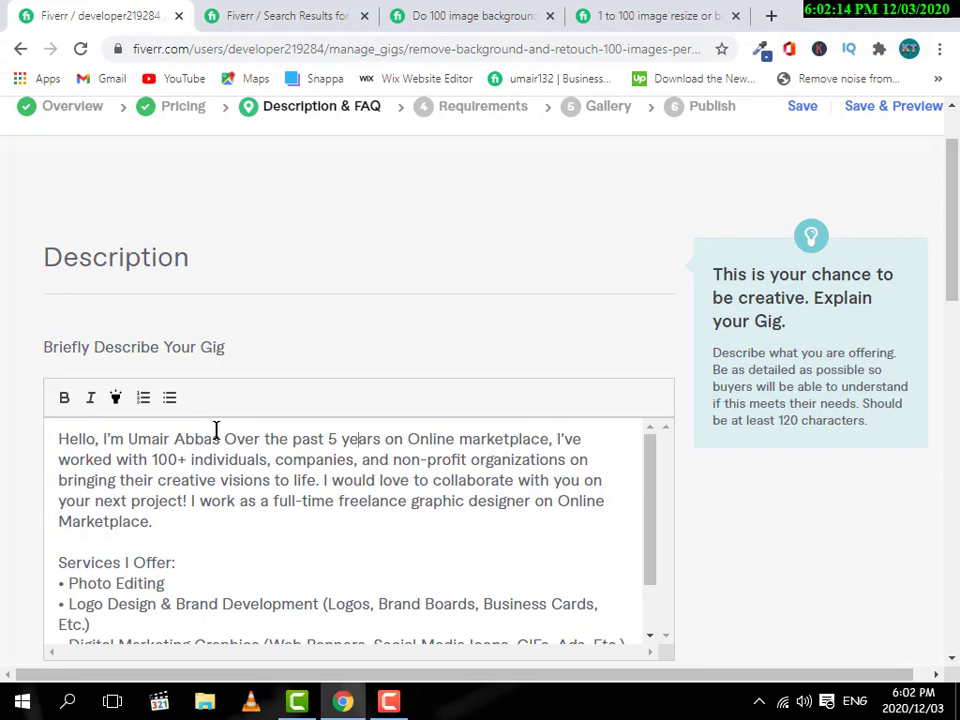
In the introduction, set the years of experience to 4 and the number of individuals worked with to 5+
key(BackSpace)
text(4)
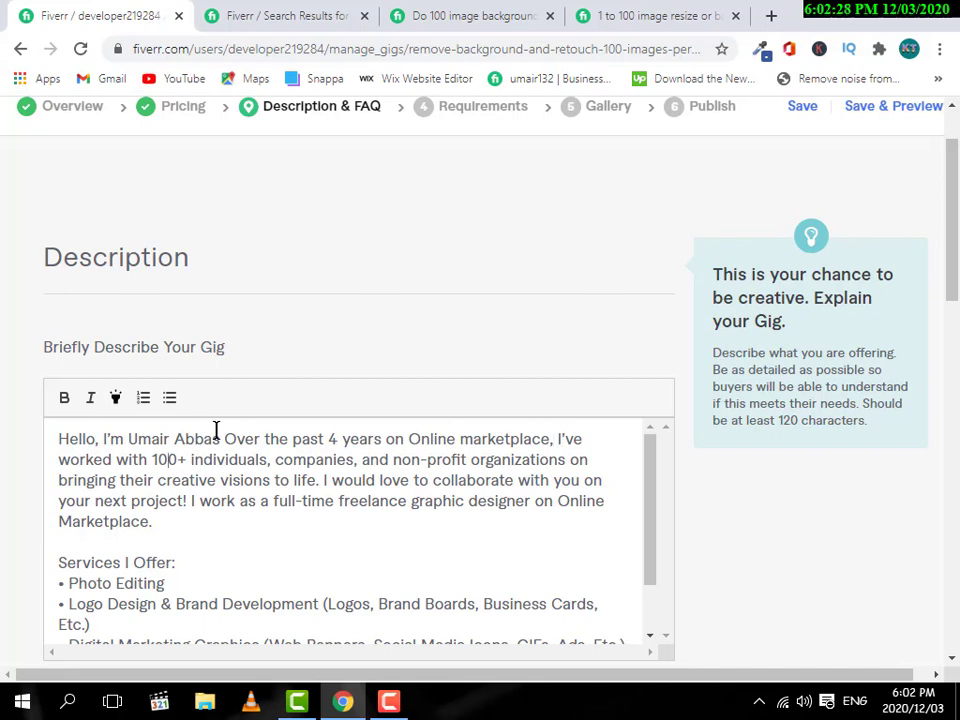
key(BackSpace)
key(BackSpace)
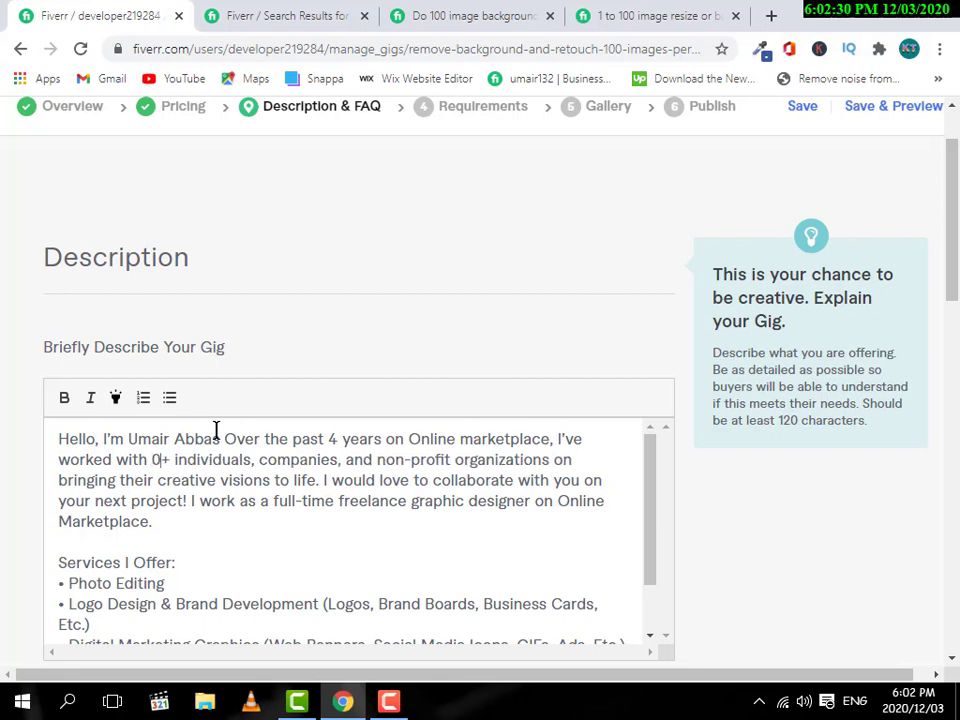
key(Delete)
key(BackSpace)
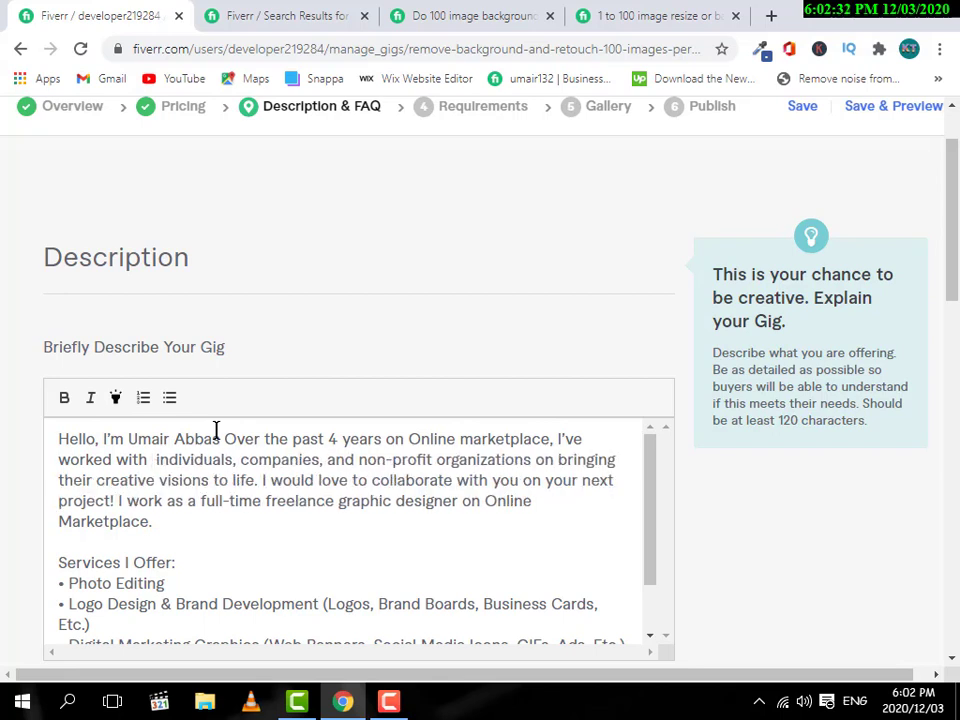
text(5)
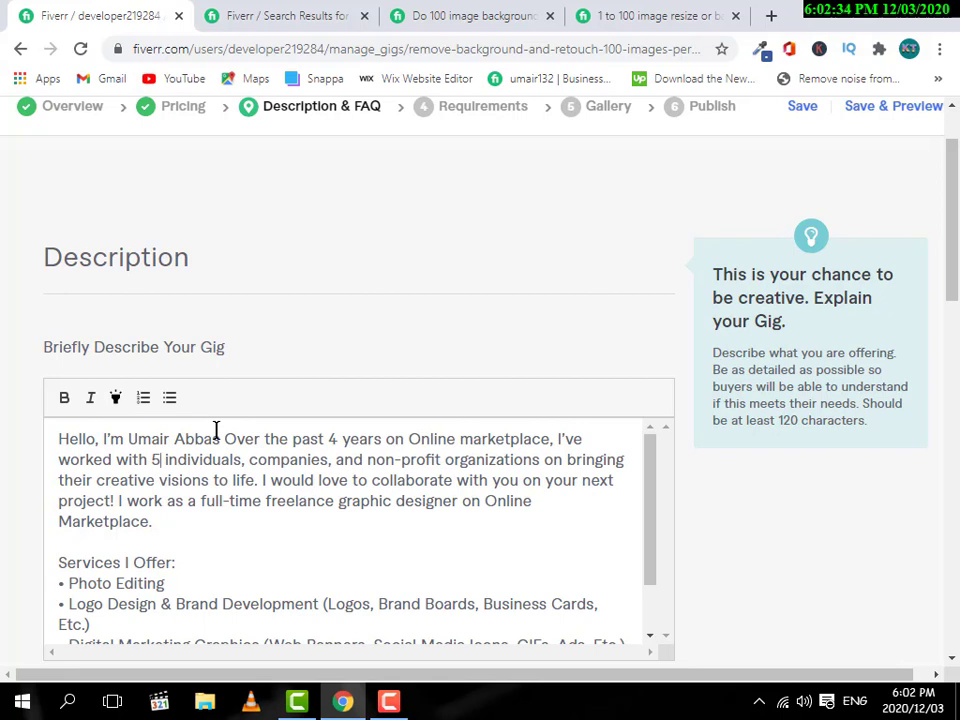
text(+)
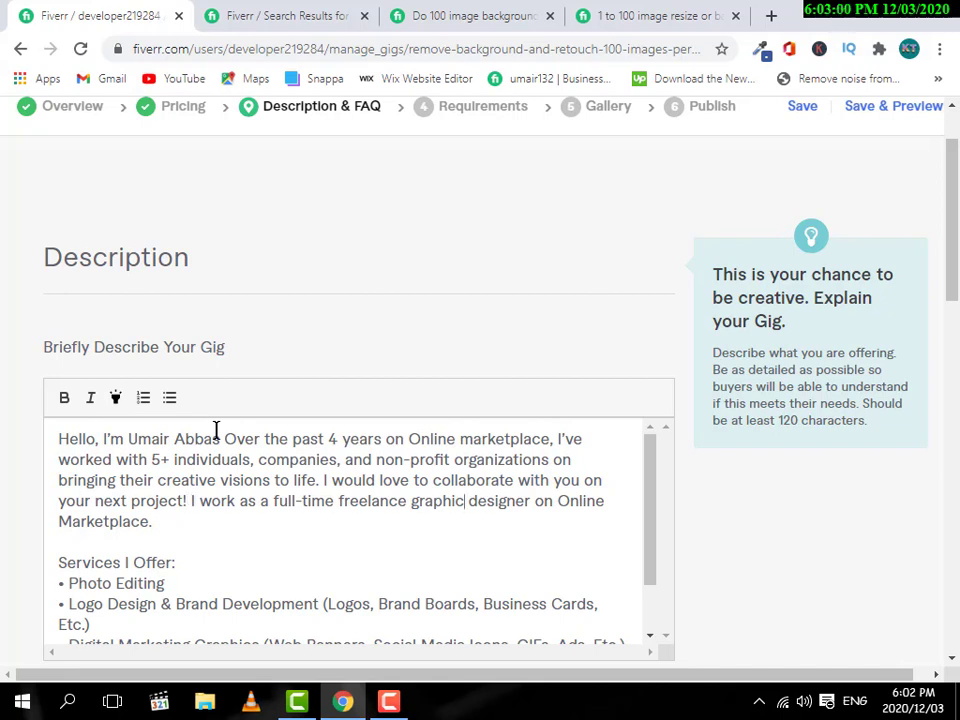
Review the introduction's closing sentence about working as a full-time freelance graphic designer
key(Right)
key(Right)
key(Right)
key(Right)
key(Right)
click(190, 512)
drag(190, 512, 194, 505)
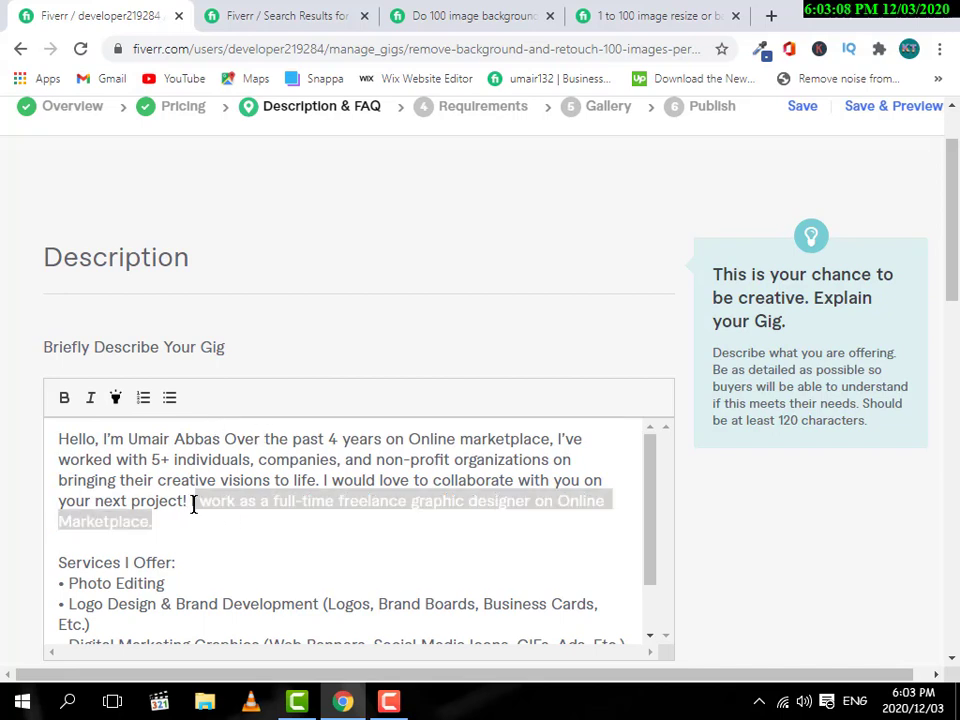
click(214, 514)
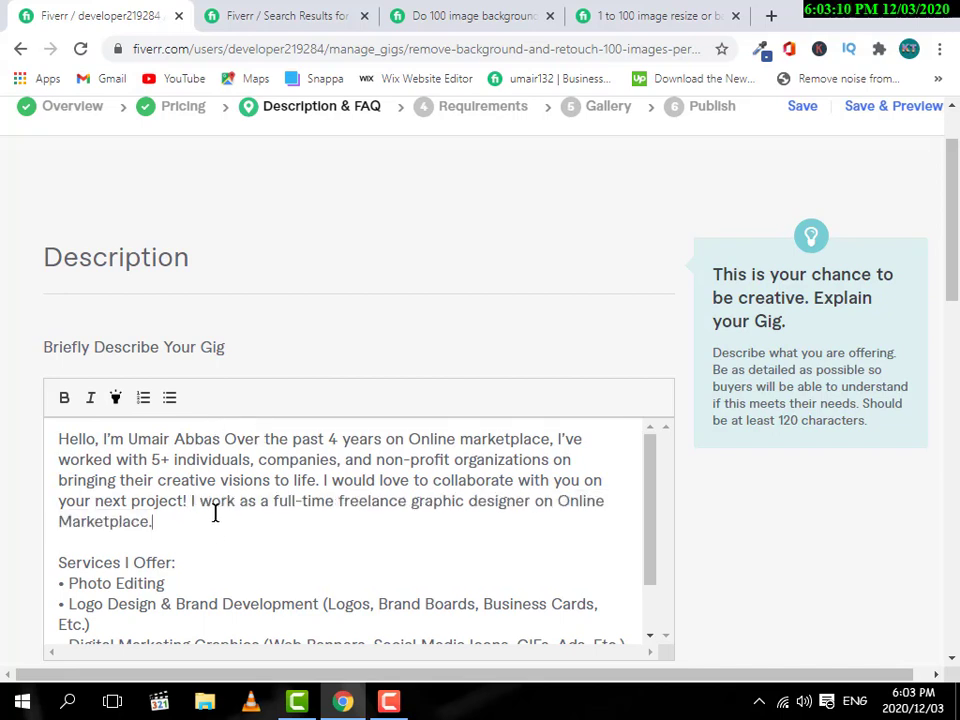
drag(190, 501, 447, 502)
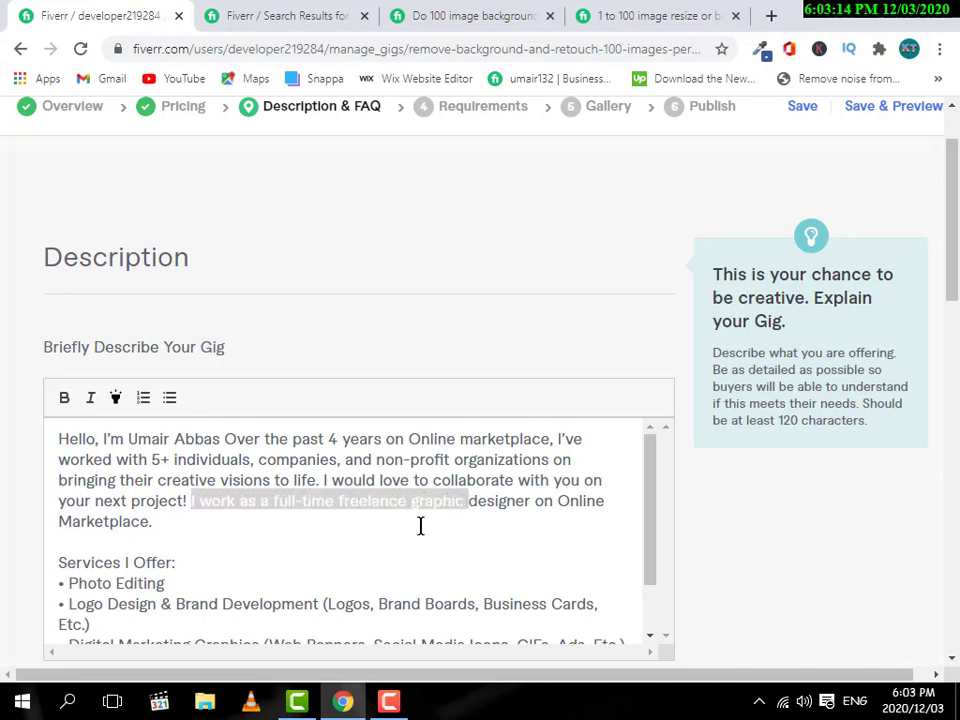
click(189, 521)
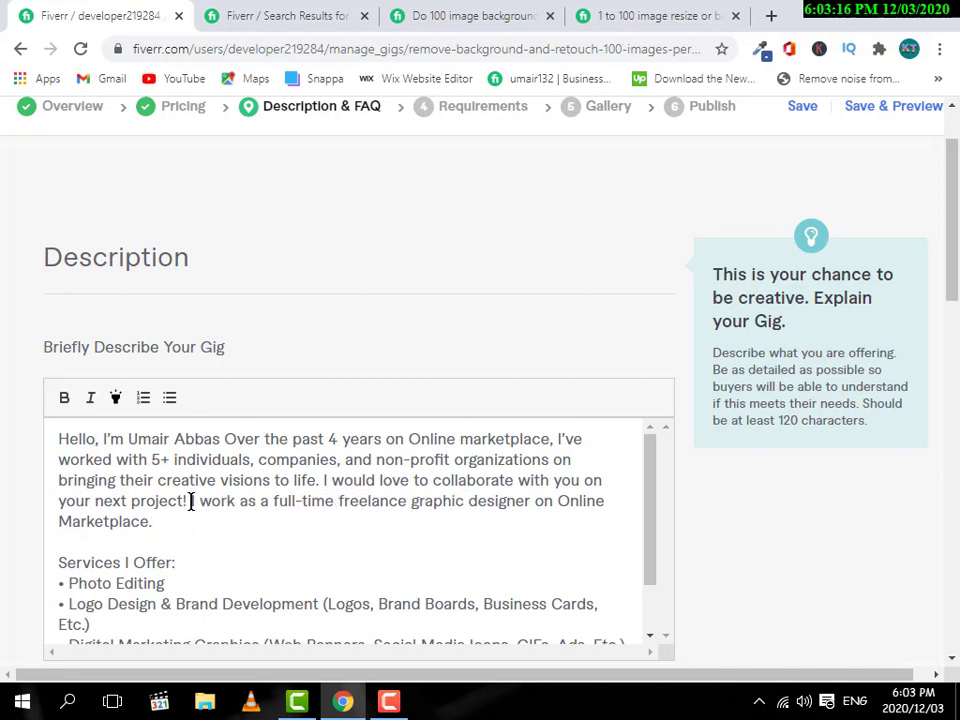
drag(191, 502, 198, 519)
click(210, 535)
Delete "& Brand Development" from the Logo Design bullet in the services list
scroll(160, 536, down, 1)
scroll(200, 483, down, 1)
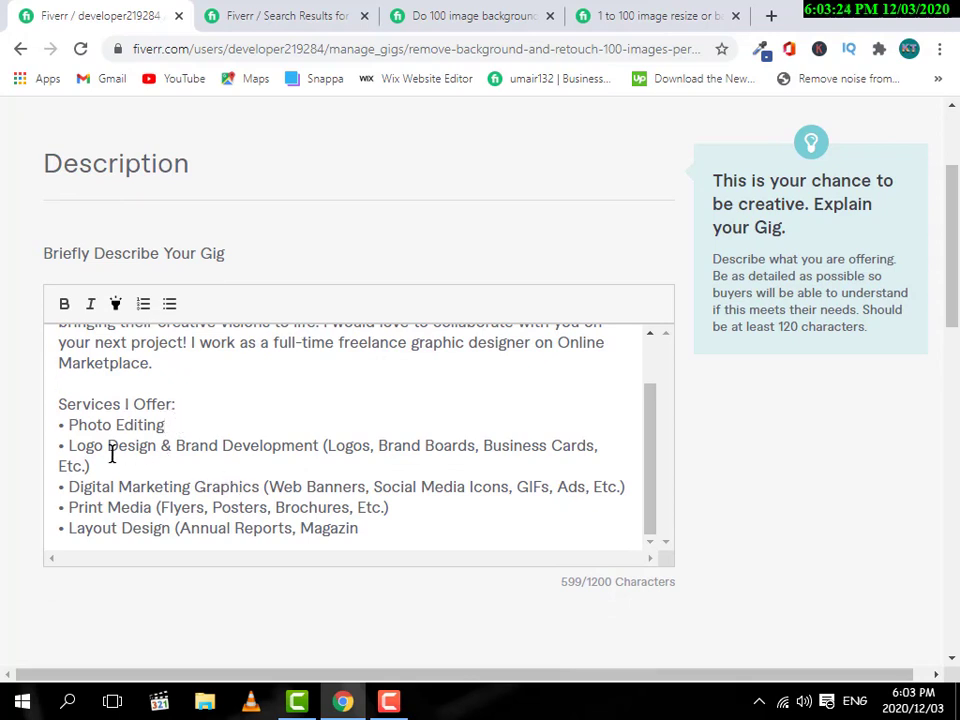
drag(108, 448, 304, 446)
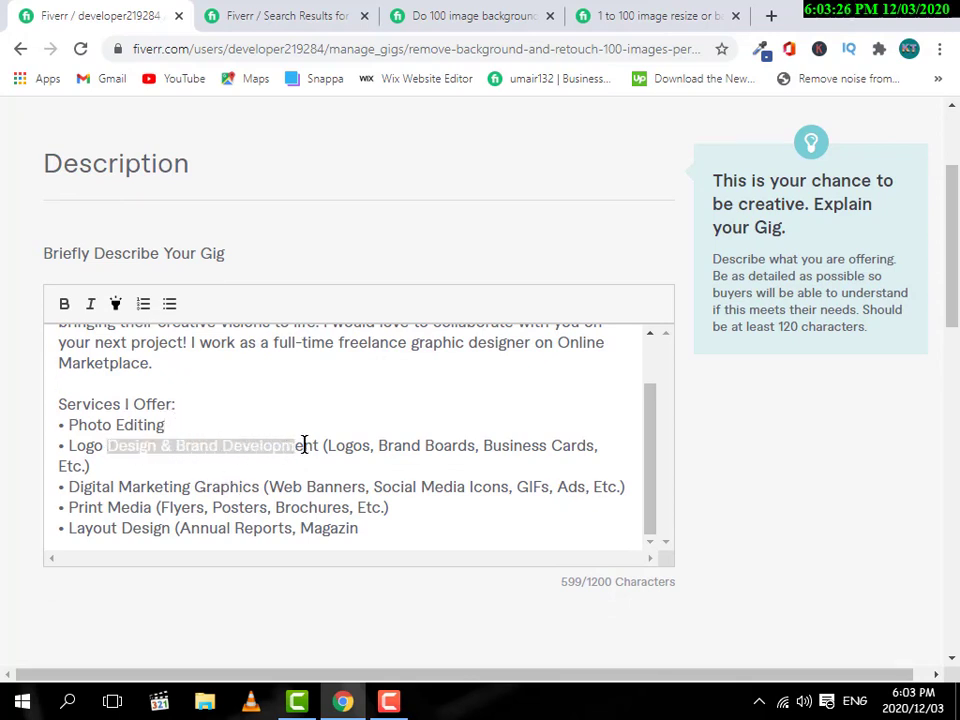
click(305, 445)
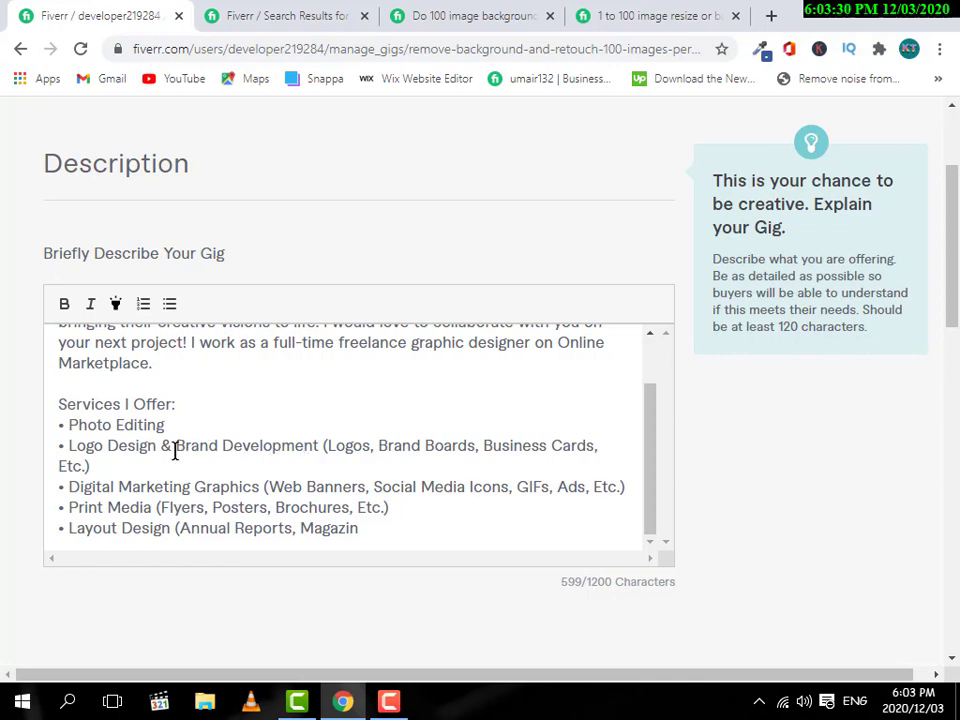
drag(176, 454, 364, 448)
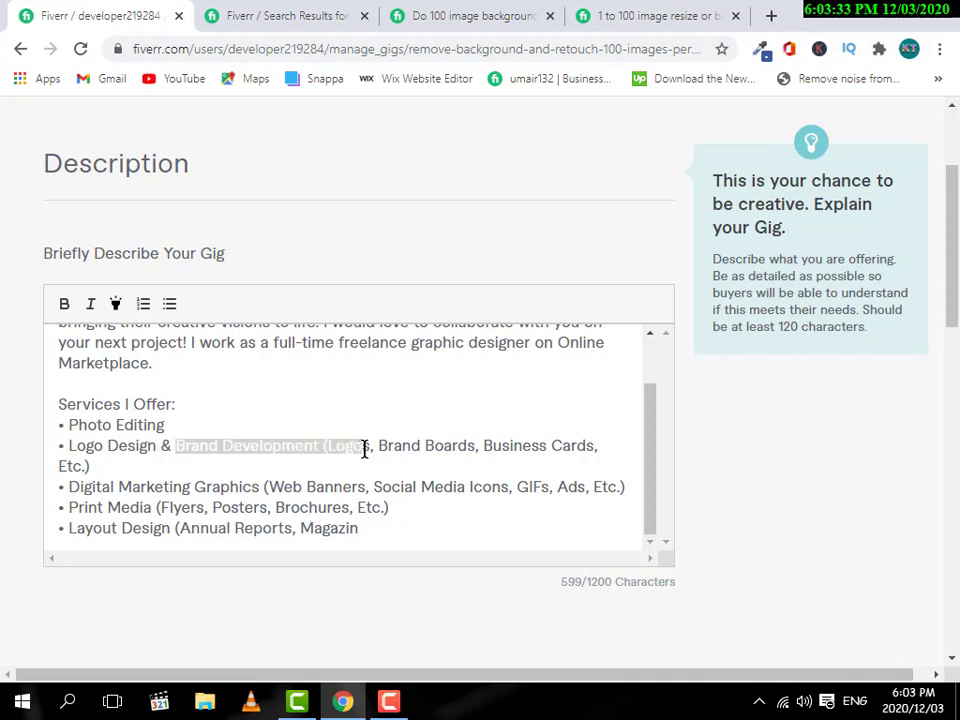
click(283, 474)
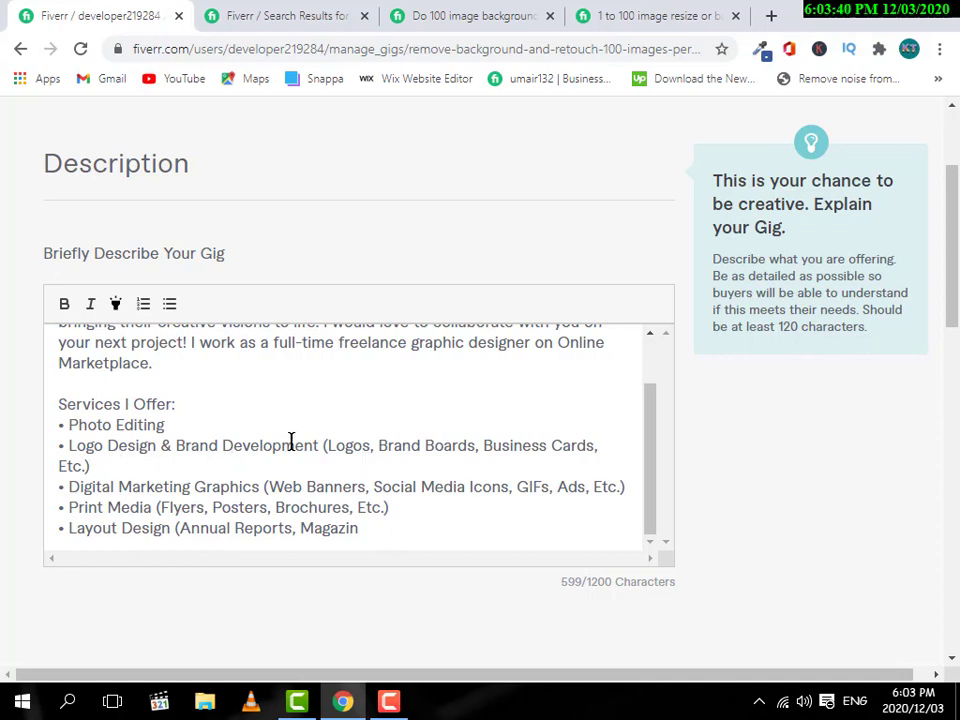
click(321, 445)
key(BackSpace)
key(BackSpace)
key(BackSpace)
key(BackSpace)
key(BackSpace)
key(BackSpace)
key(BackSpace)
key(BackSpace)
key(BackSpace)
key(BackSpace)
key(BackSpace)
key(BackSpace)
key(BackSpace)
key(BackSpace)
key(BackSpace)
key(BackSpace)
key(BackSpace)
key(BackSpace)
key(BackSpace)
key(BackSpace)
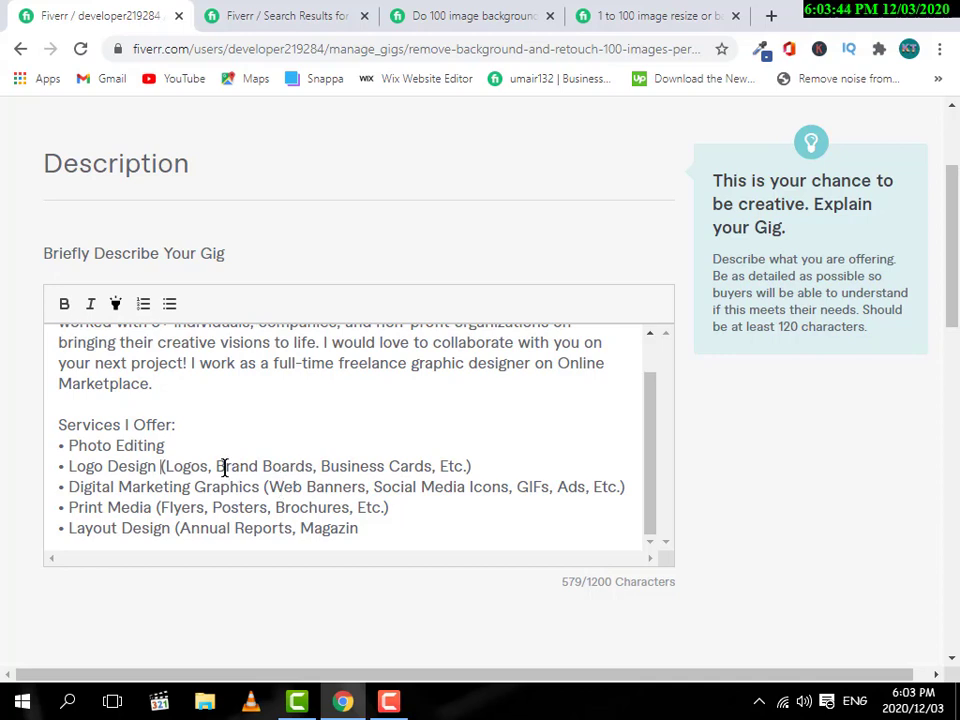
Delete "Logo Design (" so that the second service bullet begins with "Logos"
click(165, 466)
key(BackSpace)
key(BackSpace)
key(BackSpace)
key(BackSpace)
key(BackSpace)
key(BackSpace)
key(BackSpace)
key(BackSpace)
key(BackSpace)
key(BackSpace)
key(BackSpace)
key(BackSpace)
key(BackSpace)
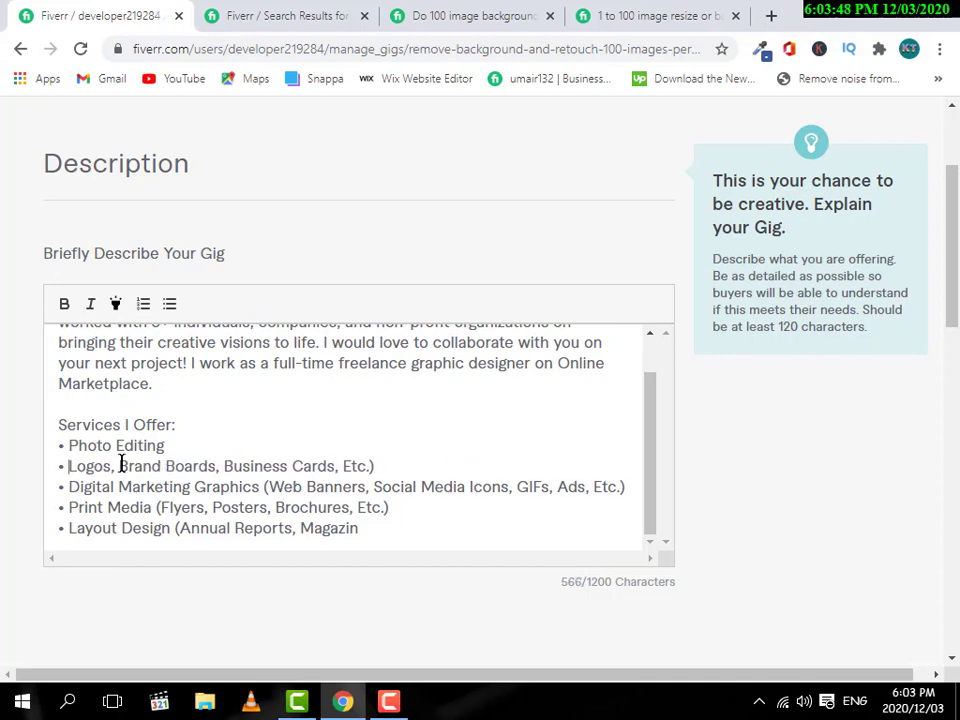
Insert "designing" after "Logos" in the second service bullet, followed by a comma
click(114, 466)
key(BackSpace)
text(designing)
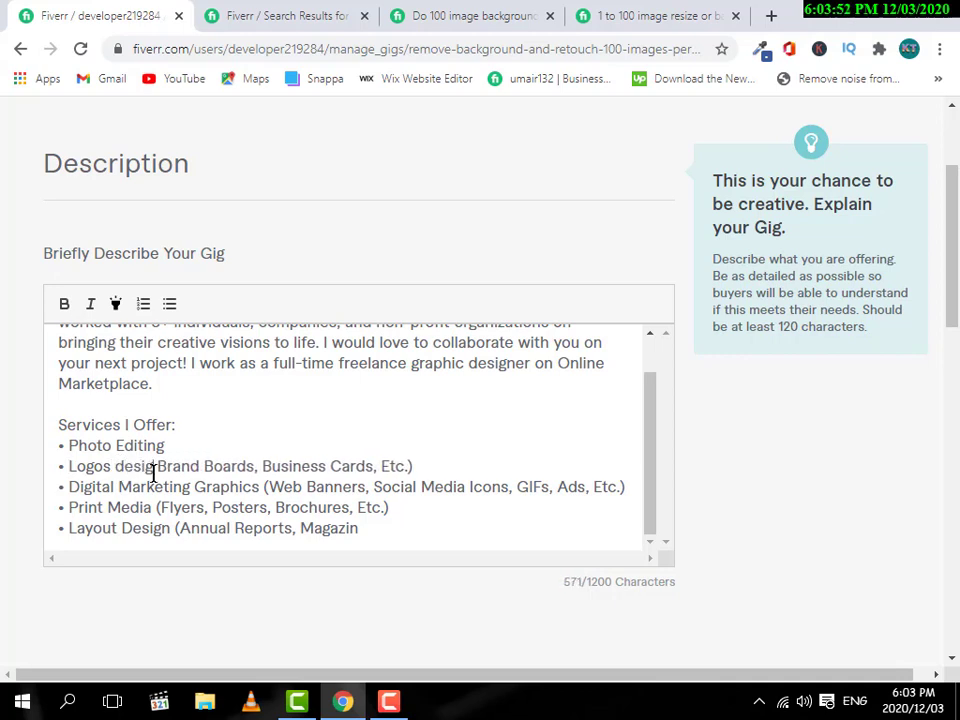
text(,)
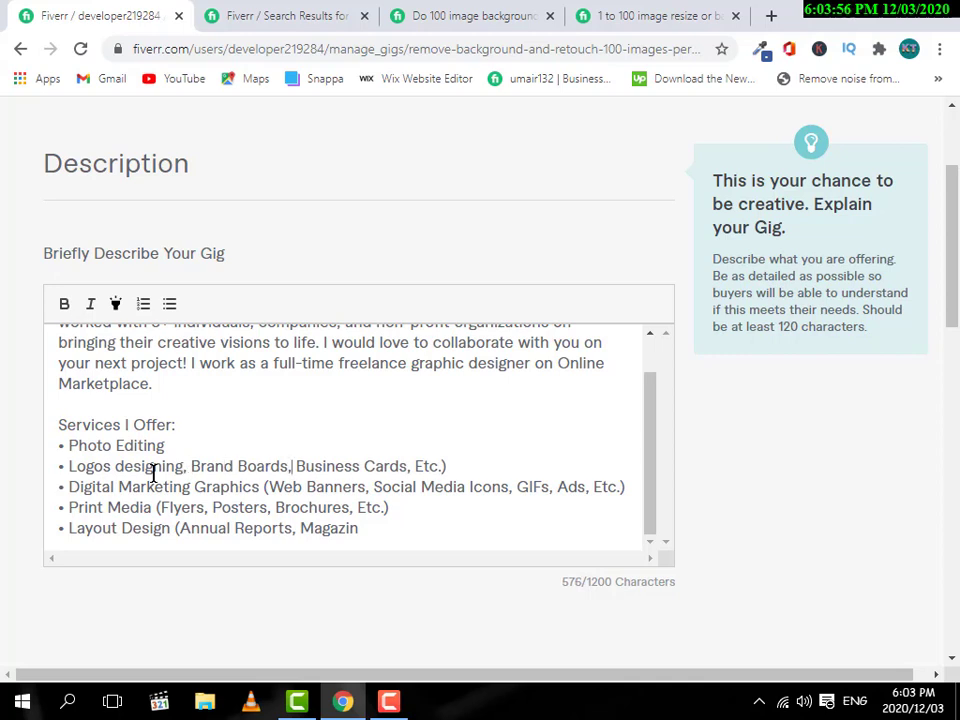
Delete "Brand Boards," from the second service bullet
key(ctrl+shift+Left)
key(ctrl+shift+Left)
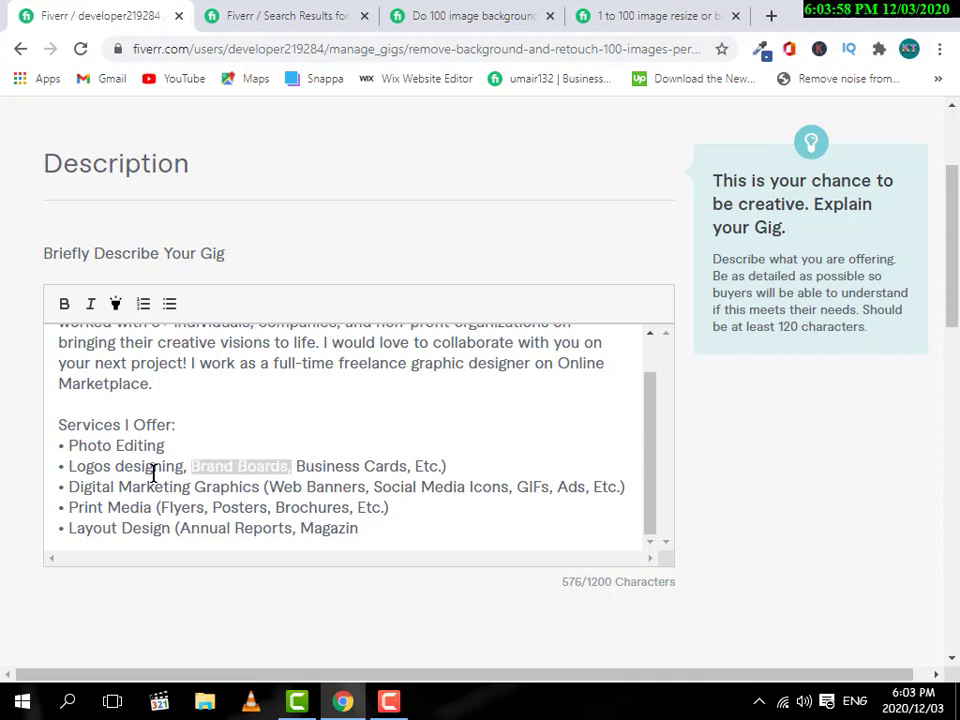
key(BackSpace)
key(BackSpace)
key(BackSpace)
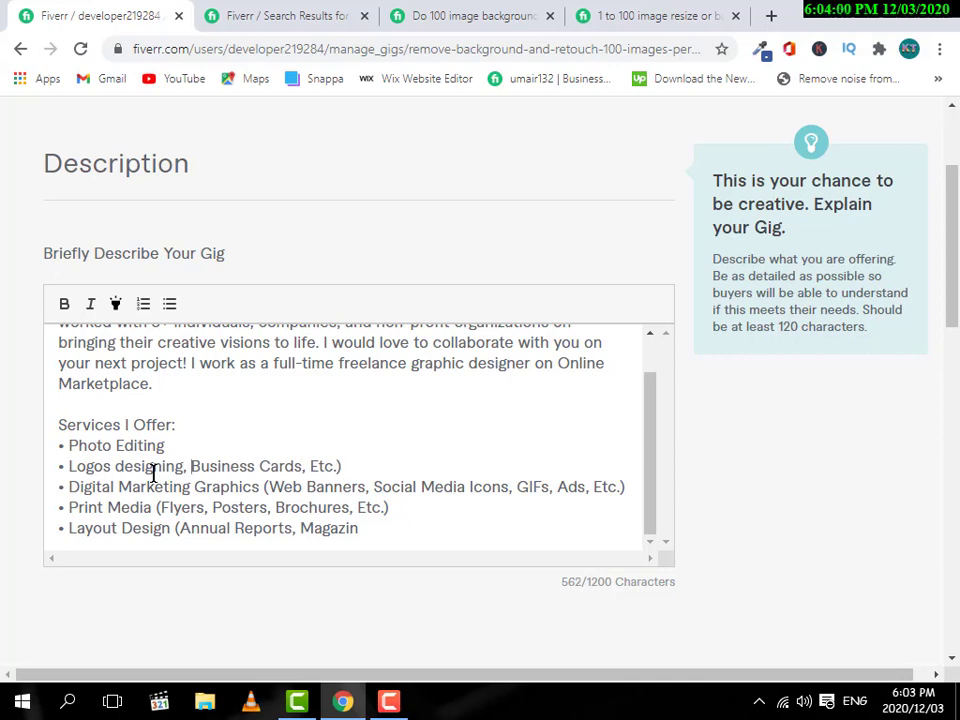
Replace "Etc." after "Business Cards," with "Photo editing" in the second service bullet
key(Right)
key(Right)
key(Right)
key(ctrl+shift+Left)
text(Photo edi)
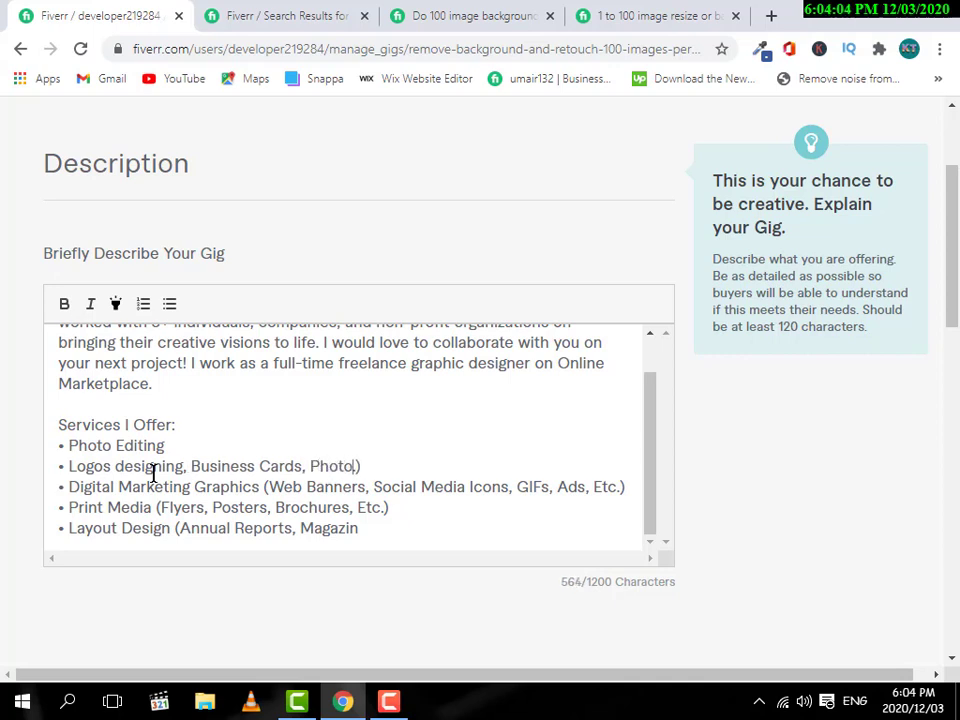
text(ting)
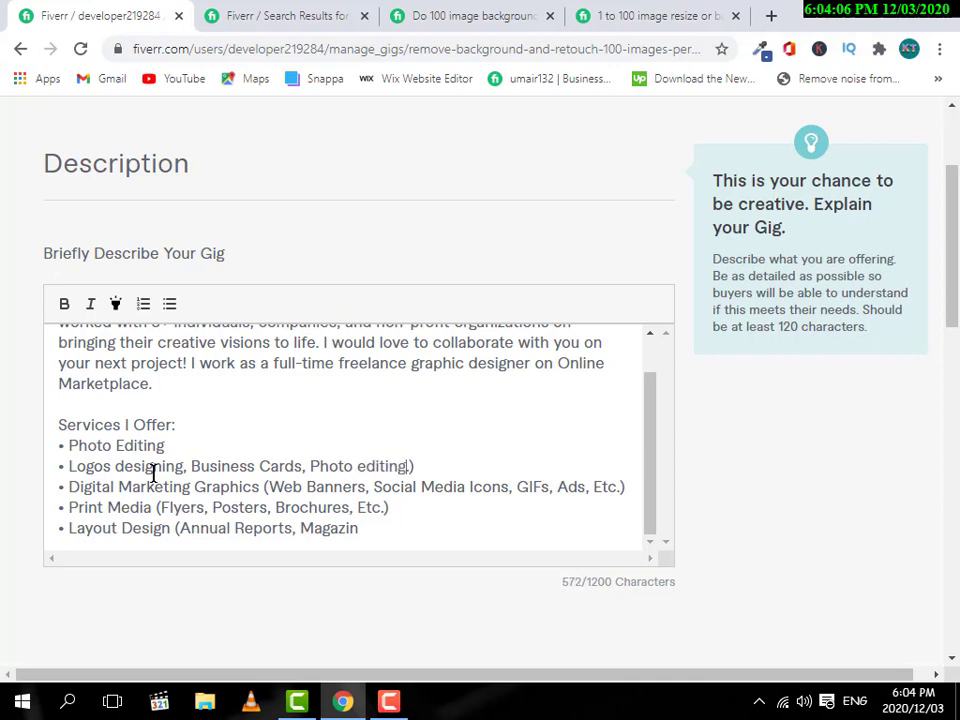
Remove "Photo editing" and the comma after "Business Cards" so the bullet reads "Logos designing, Business Cards)"
text(.)
key(ctrl+shift+Left)
key(Left)
key(BackSpace)
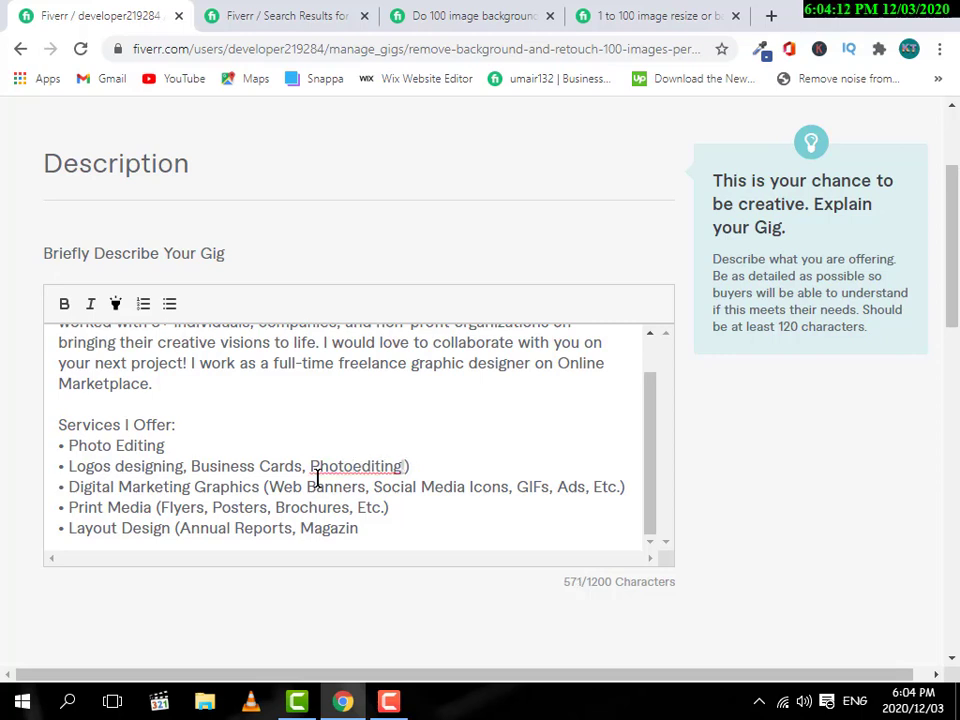
key(ctrl+Left)
key(ctrl+shift+Right)
key(BackSpace)
key(BackSpace)
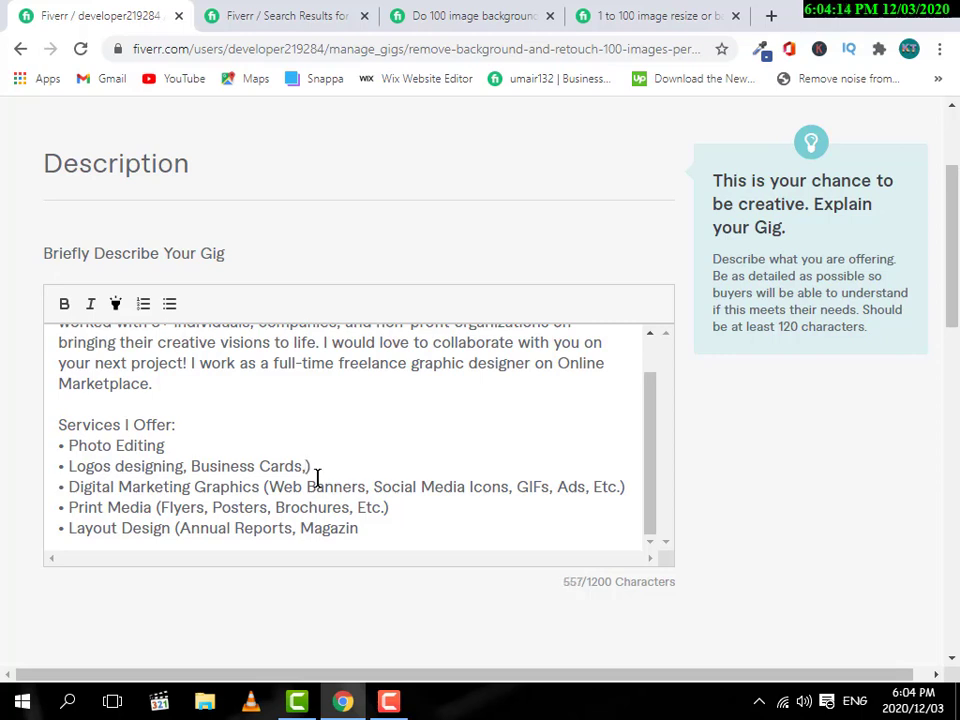
key(BackSpace)
Insert a comma after "Digital Marketing" and remove "GIFs, Ads," from the third service bullet, leaving "Social Media Icons, Etc."
scroll(315, 470, down, 1)
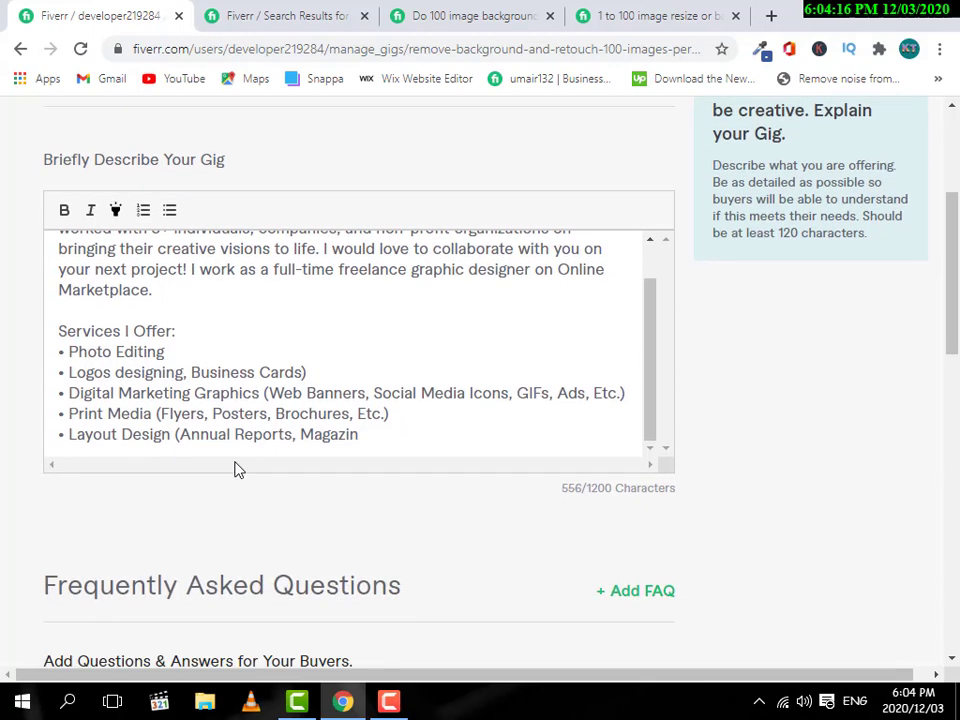
click(199, 398)
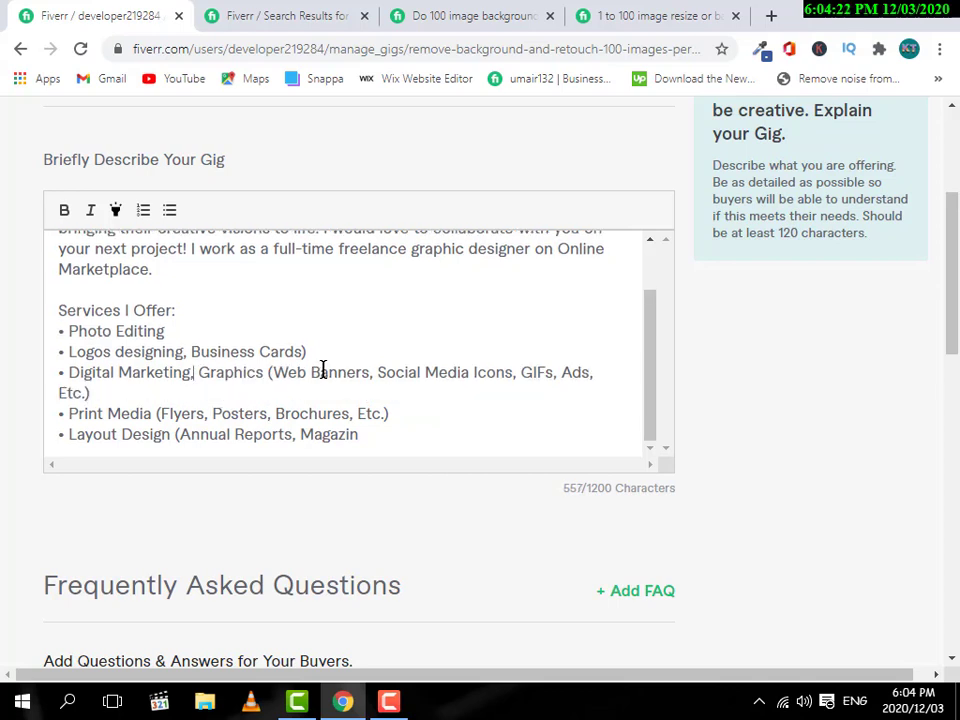
drag(386, 373, 617, 381)
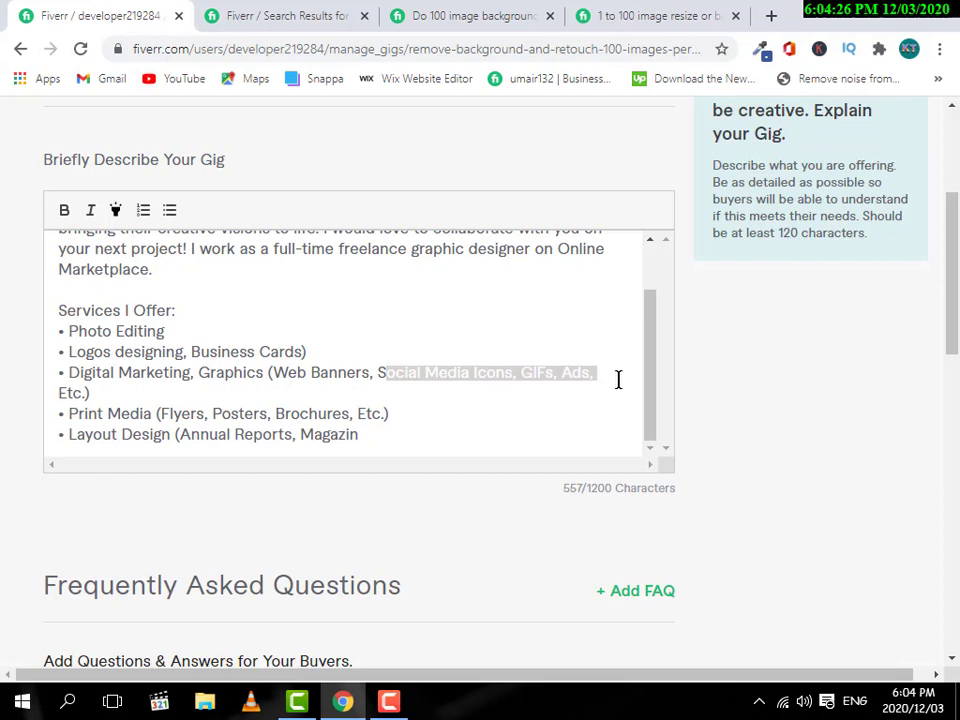
click(602, 377)
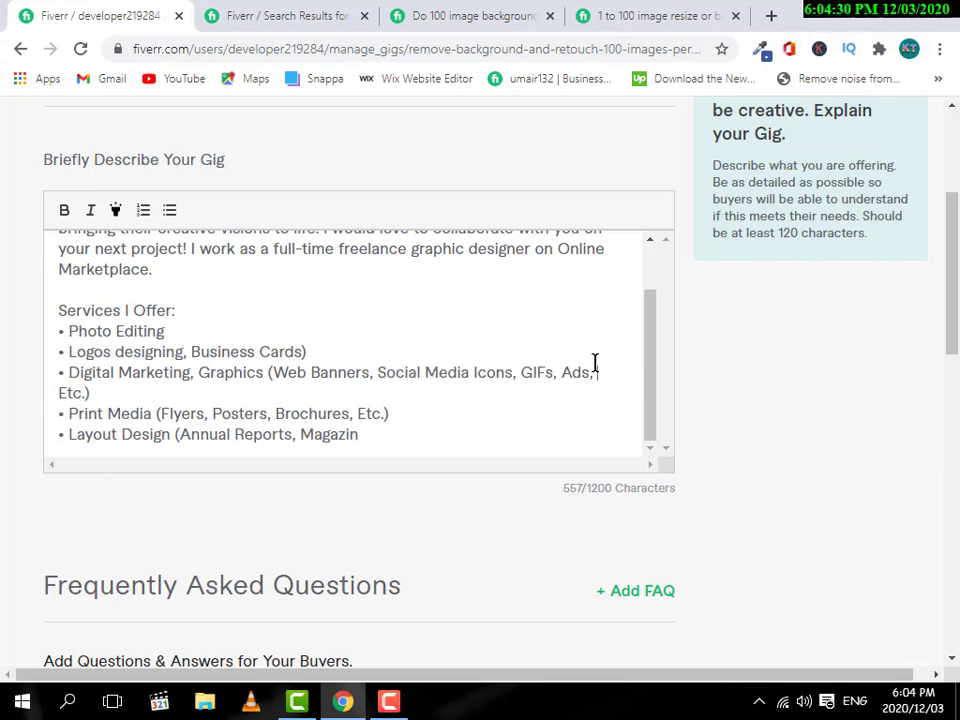
key(BackSpace)
key(BackSpace)
key(BackSpace)
key(BackSpace)
key(BackSpace)
key(BackSpace)
key(BackSpace)
key(BackSpace)
key(BackSpace)
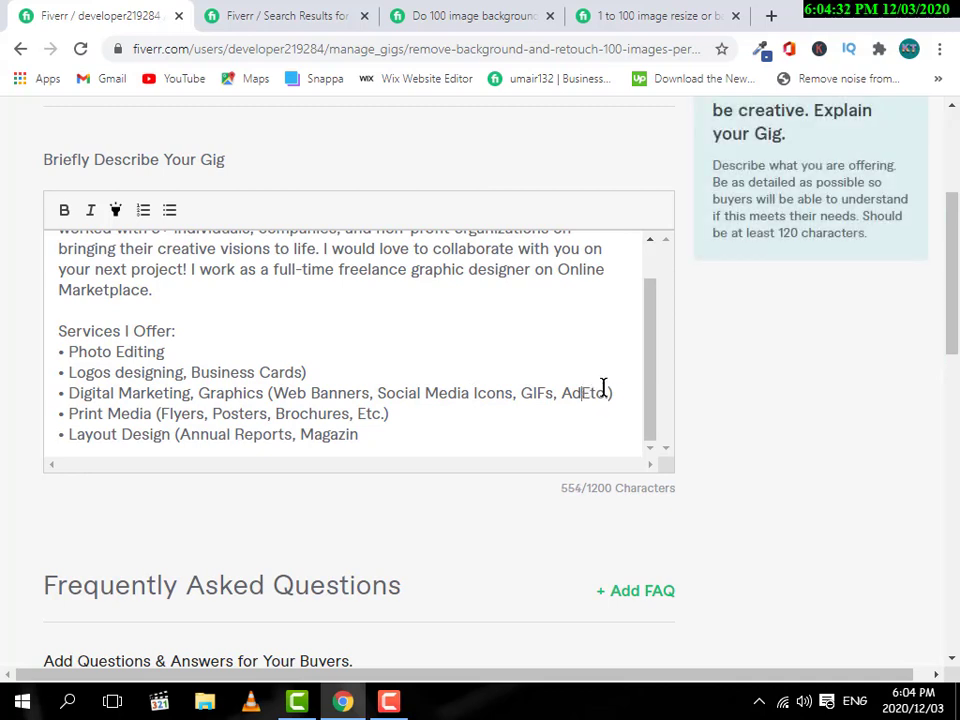
key(BackSpace)
key(BackSpace)
key(BackSpace)
key(BackSpace)
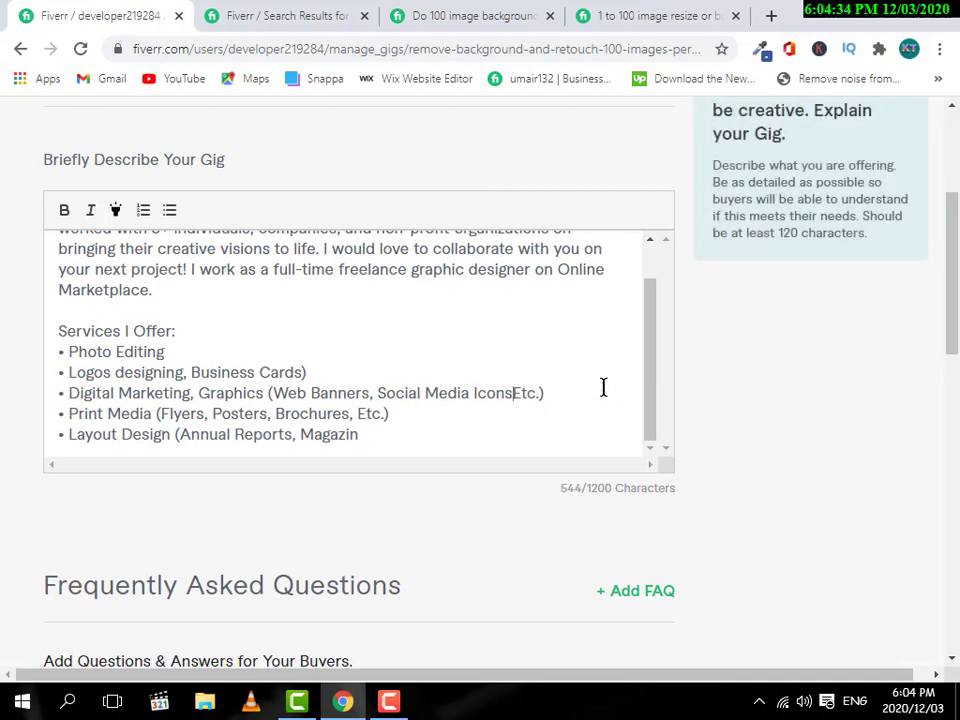
text(,)
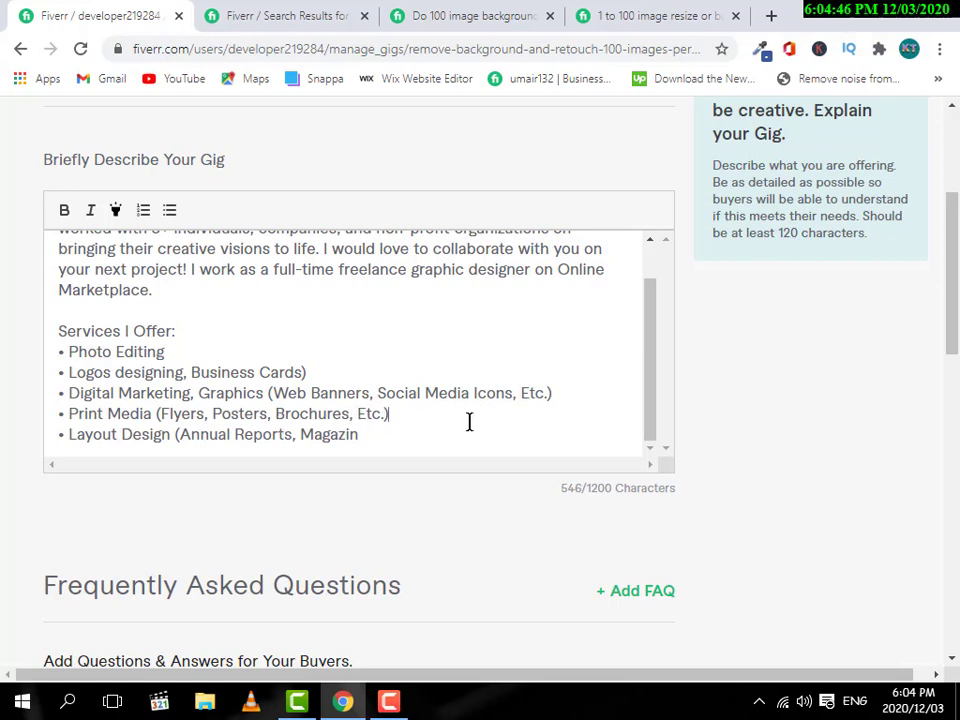
Delete the whole "Print Media (Flyers, Posters, Brochures, Etc.)" bullet from the services list
triple_click(609, 398)
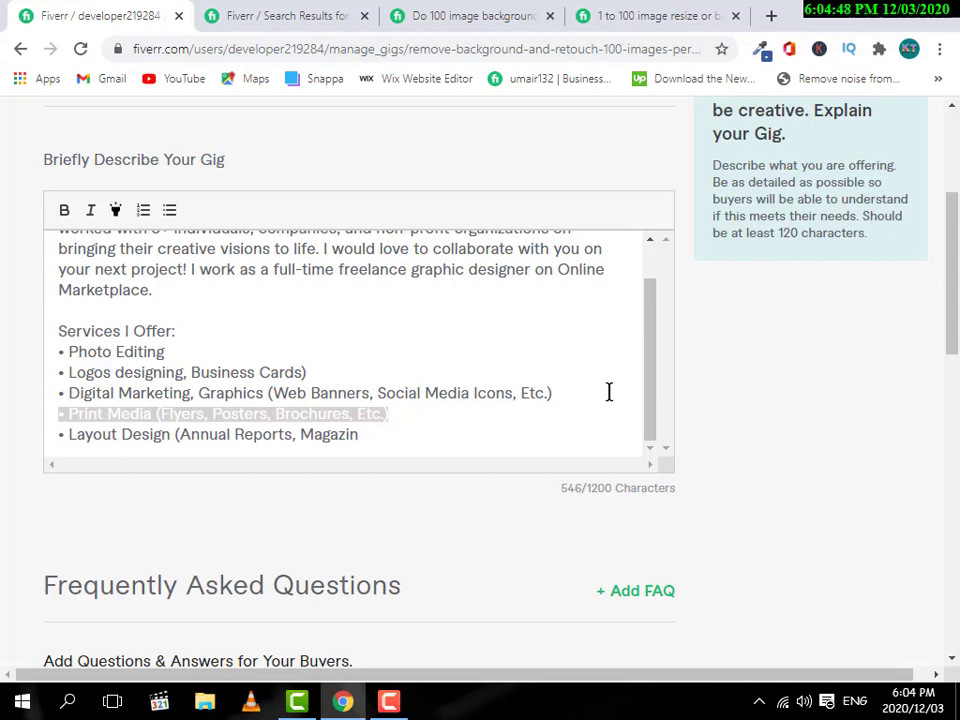
key(BackSpace)
key(BackSpace)
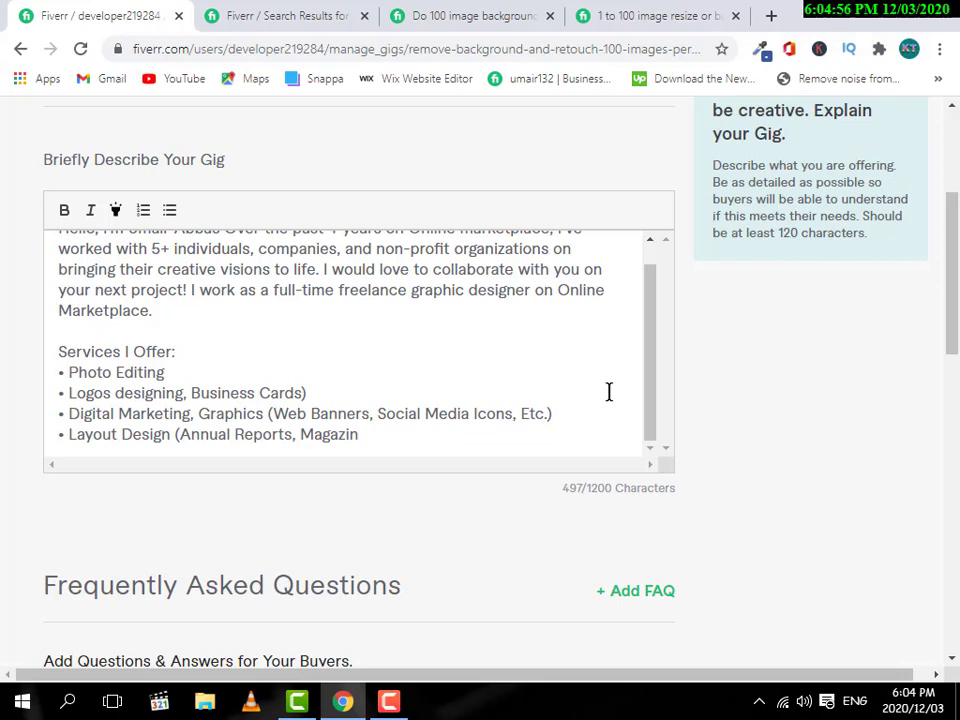
Replace the last service bullet's text "Layout Design (Annual Reports, Magazin" with "Thumbnail designing"
key(ctrl+shift+Left)
key(ctrl+shift+Left)
key(ctrl+shift+Left)
key(ctrl+shift+Left)
key(ctrl+shift+Left)
key(ctrl+shift+Left)
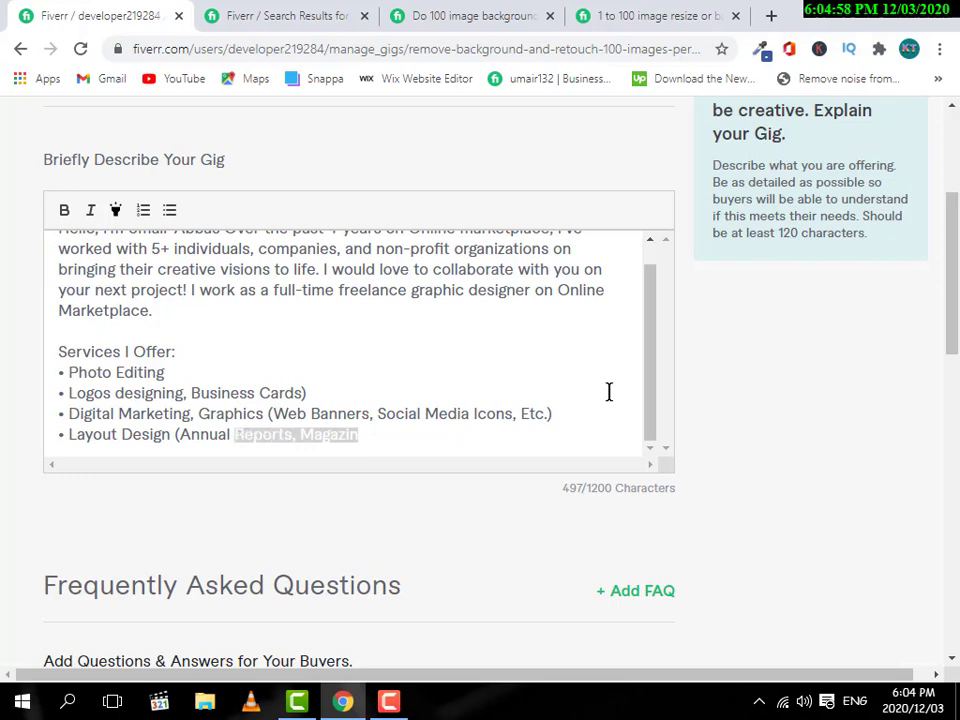
key(BackSpace)
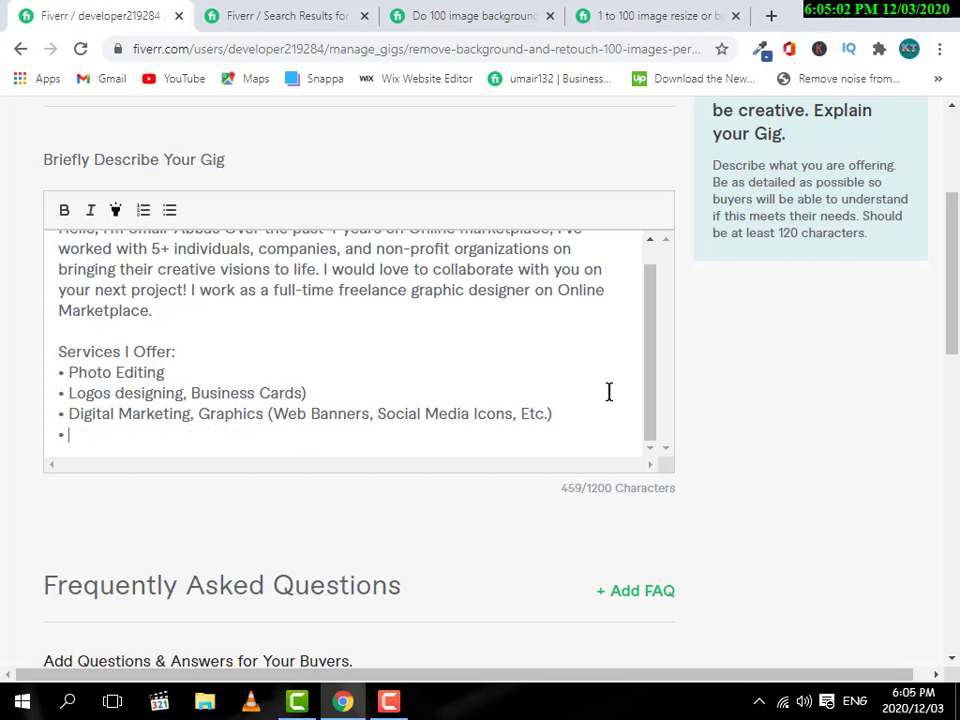
text(Thumbnail de)
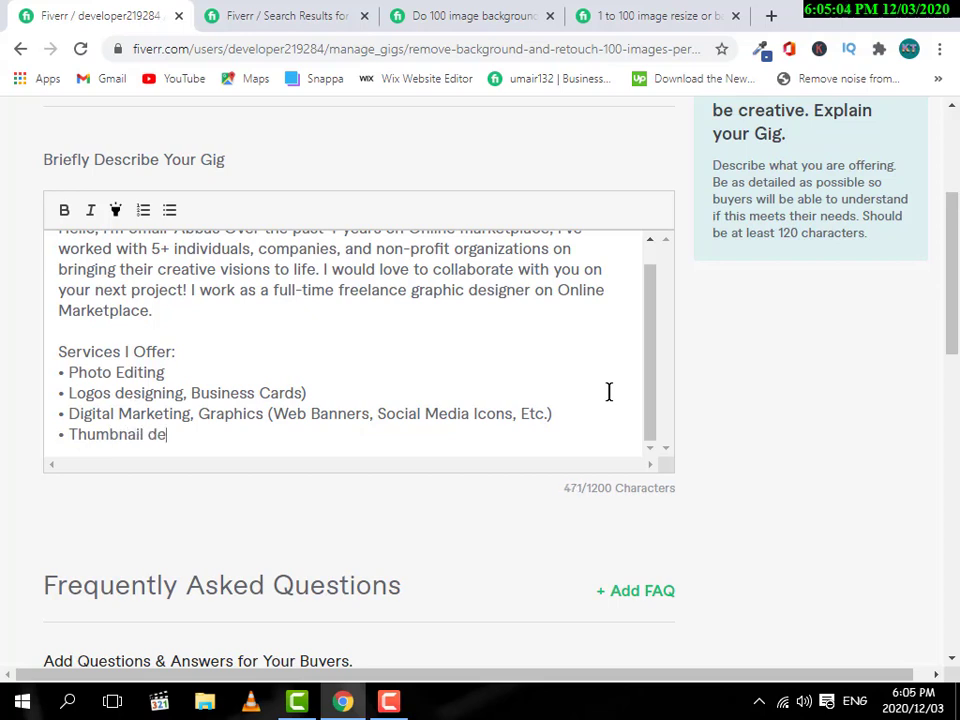
text(signing)
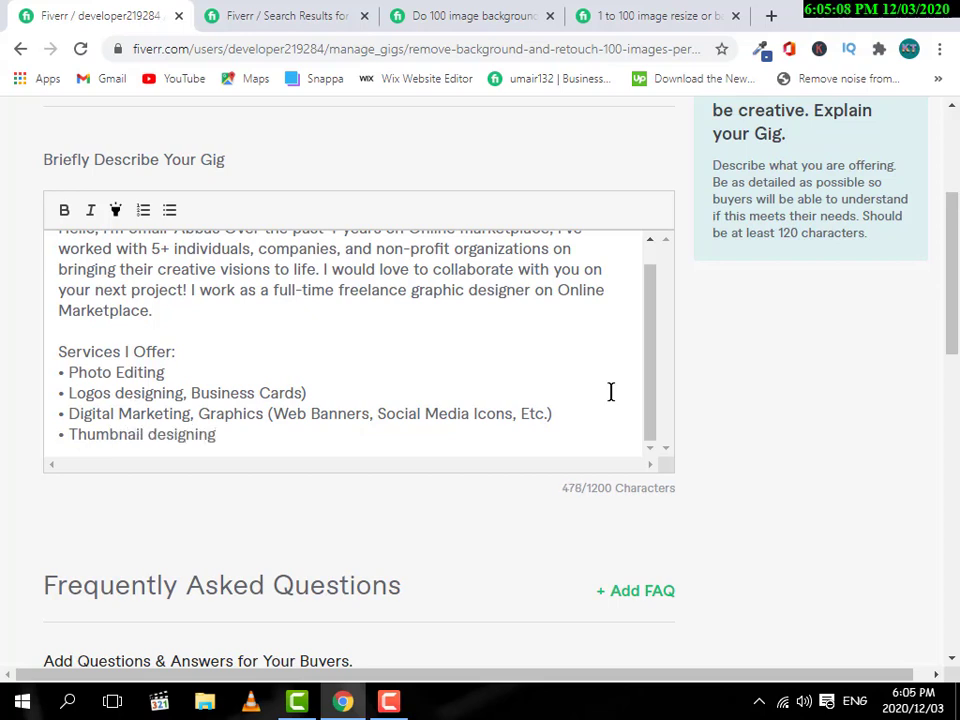
Save the gig's description and FAQ and continue to the Requirements stage
scroll(610, 391, down, 4)
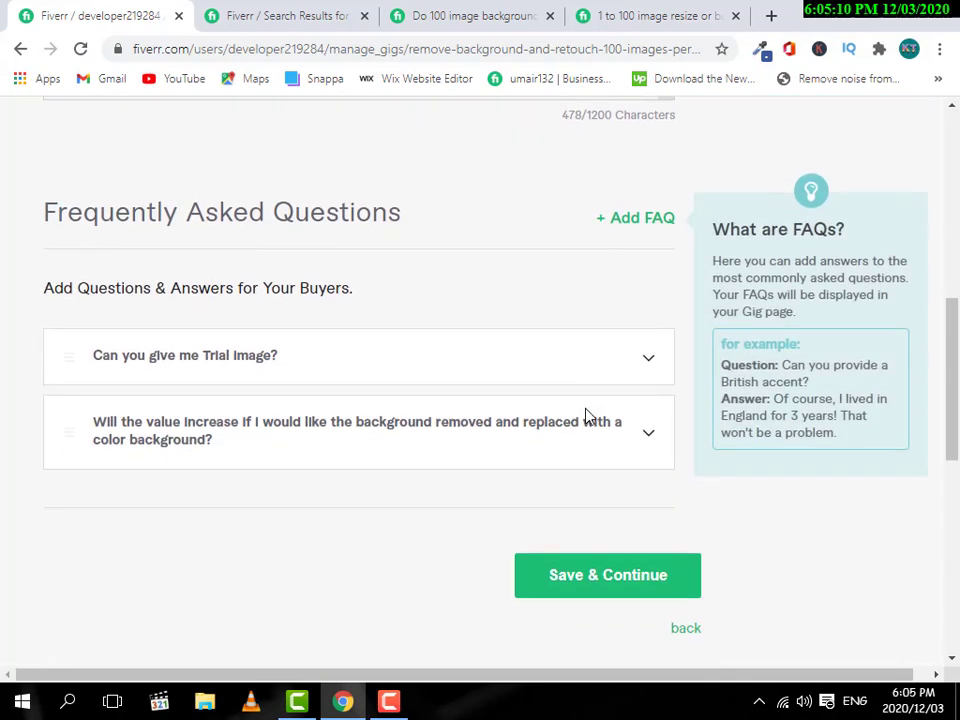
scroll(587, 416, down, 2)
click(679, 390)
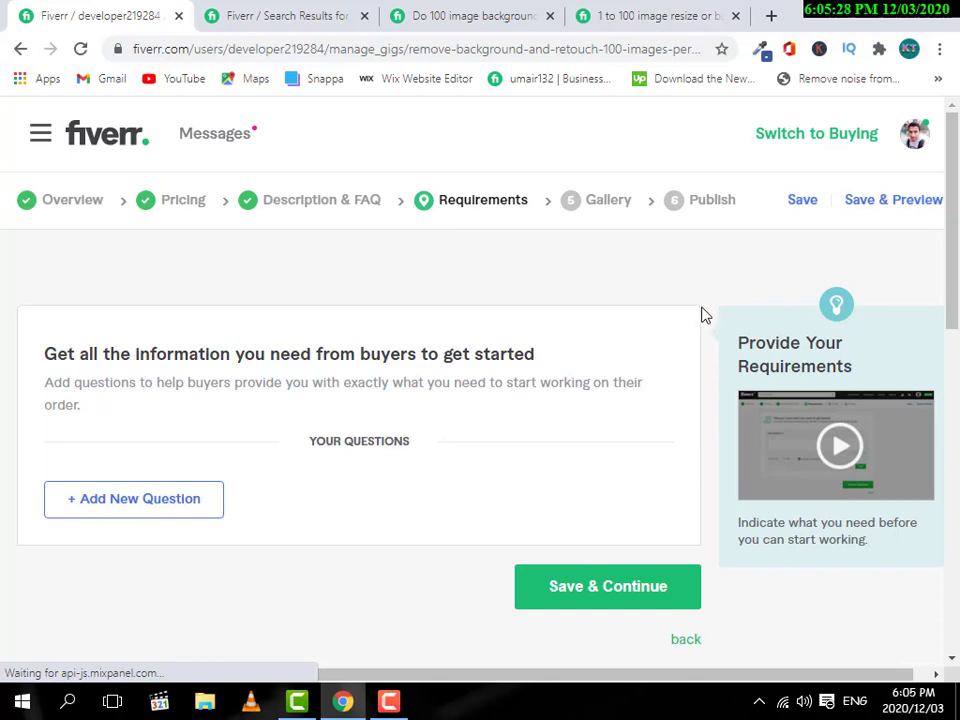
Start a new question for buyers in the gig requirements
scroll(704, 316, down, 2)
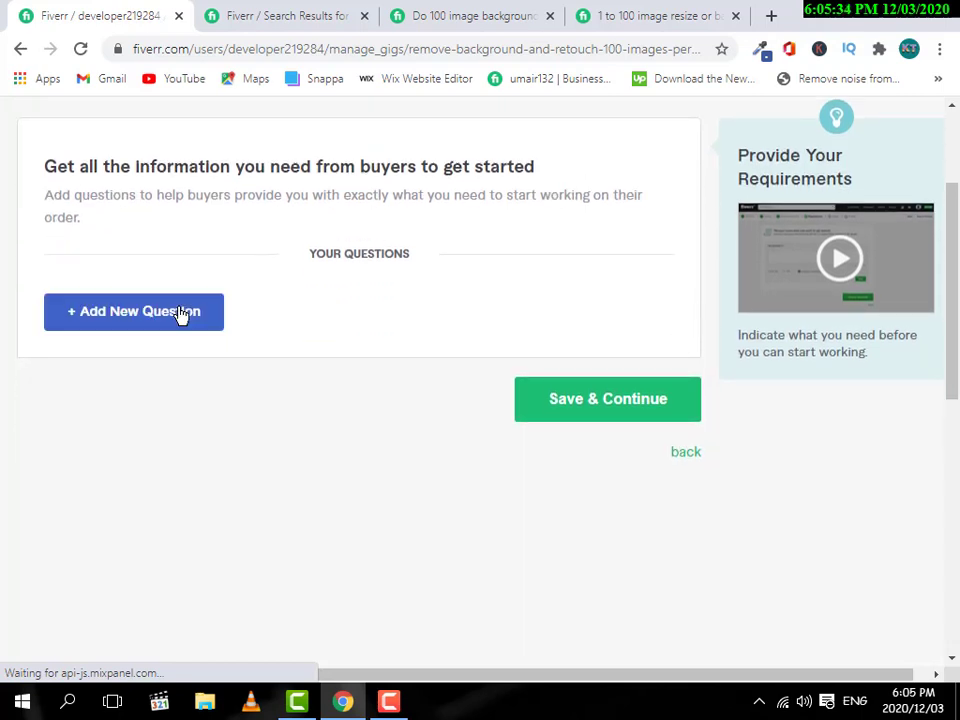
click(181, 313)
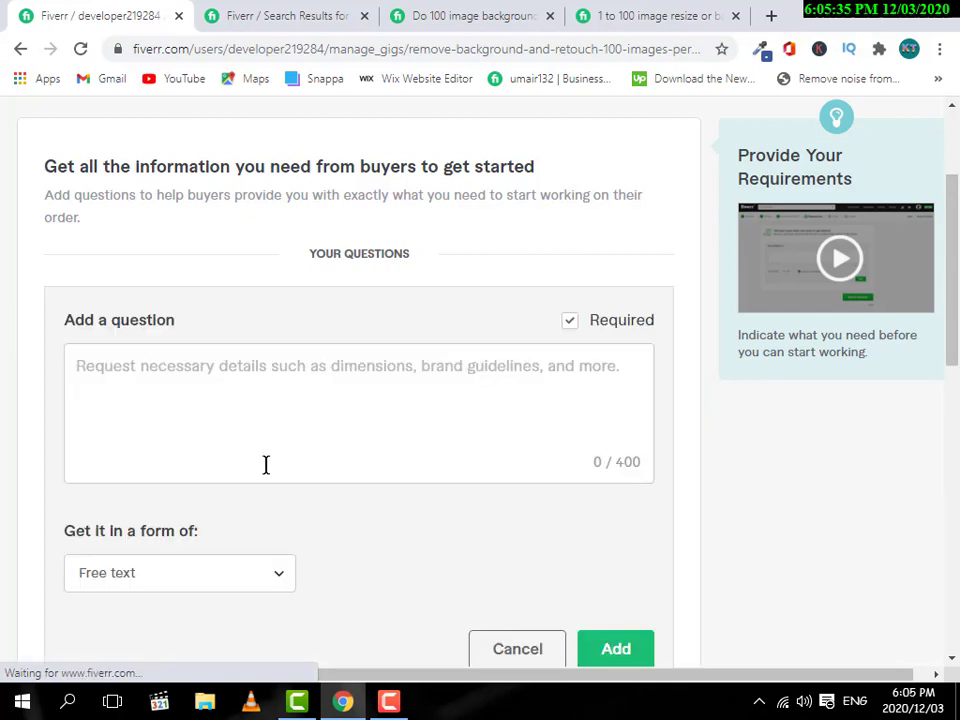
click(298, 390)
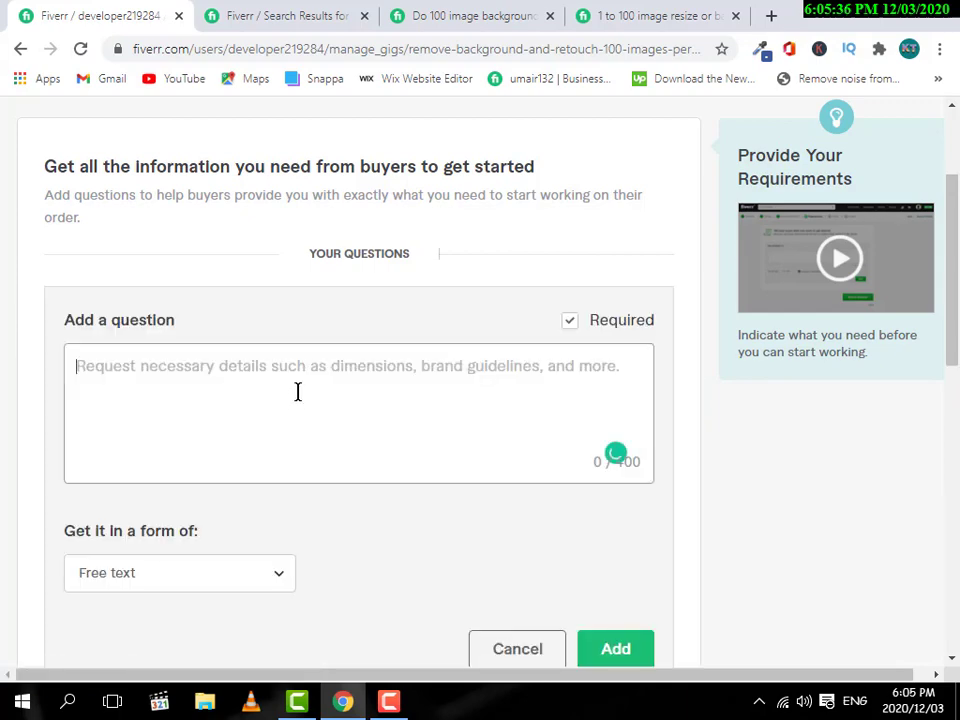
Examine the competing background-removal gigs for details to request from buyers, and return to the requirements question
click(488, 14)
scroll(488, 478, up, 10)
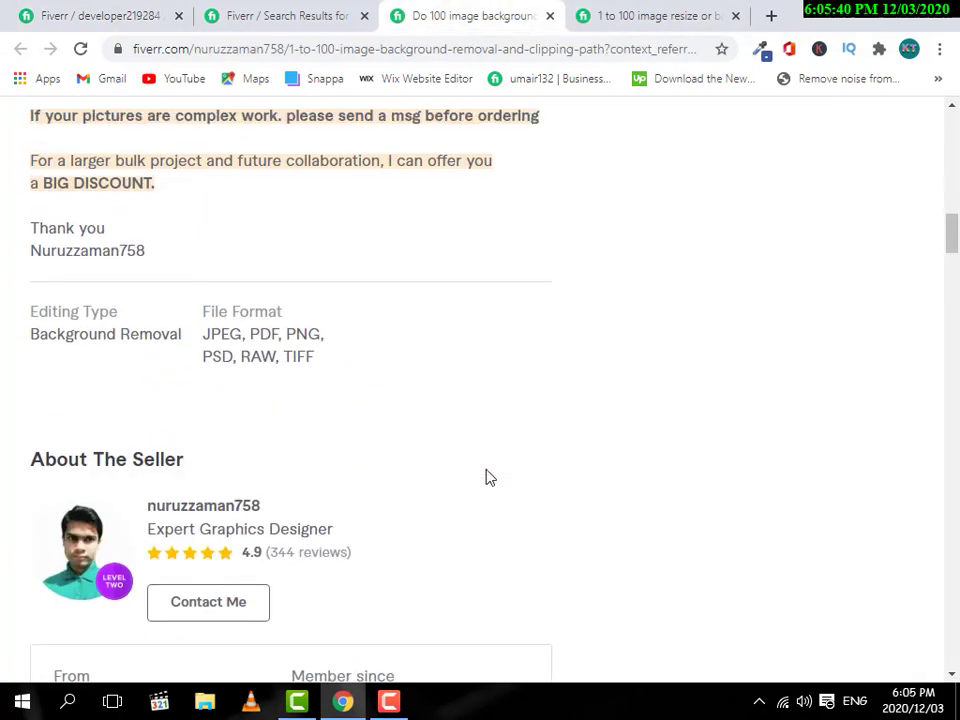
scroll(488, 478, down, 2)
scroll(488, 478, down, 2)
click(285, 16)
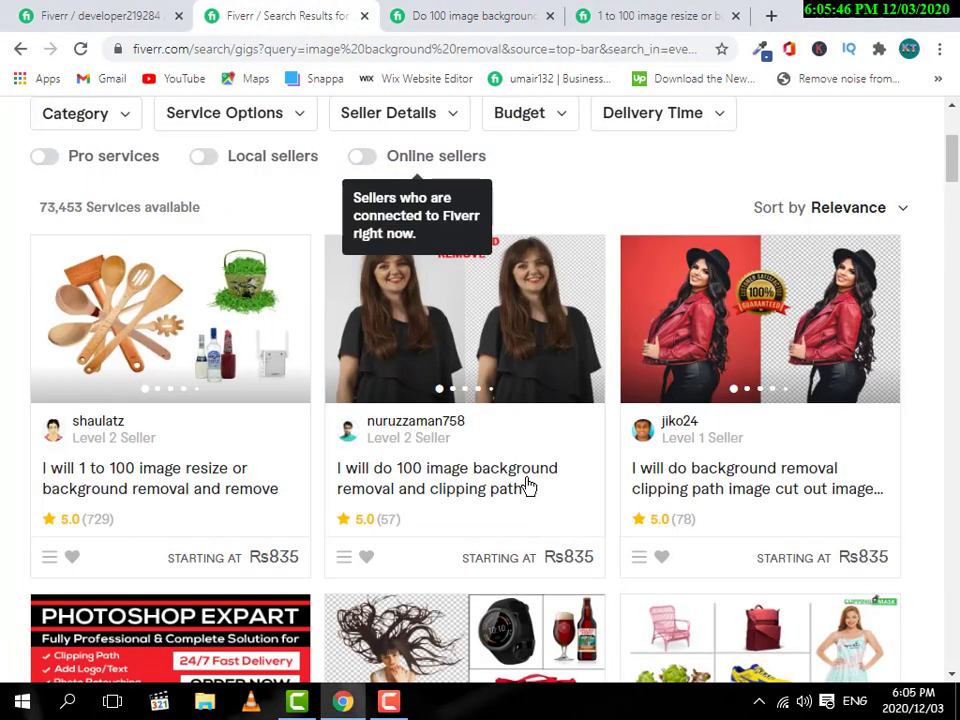
click(655, 16)
scroll(351, 354, up, 5)
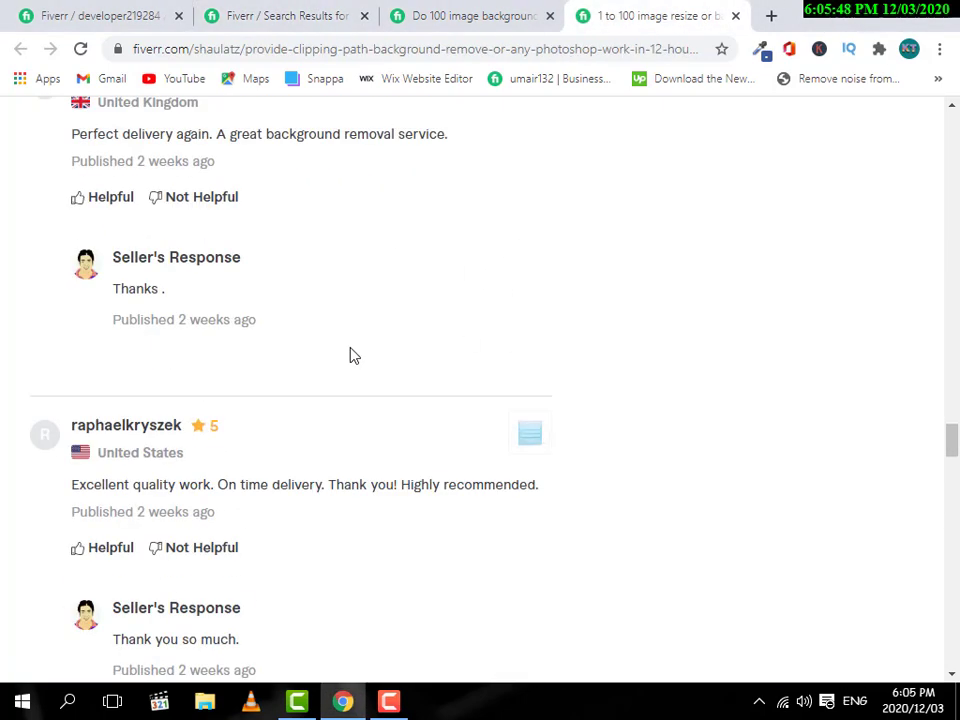
click(418, 8)
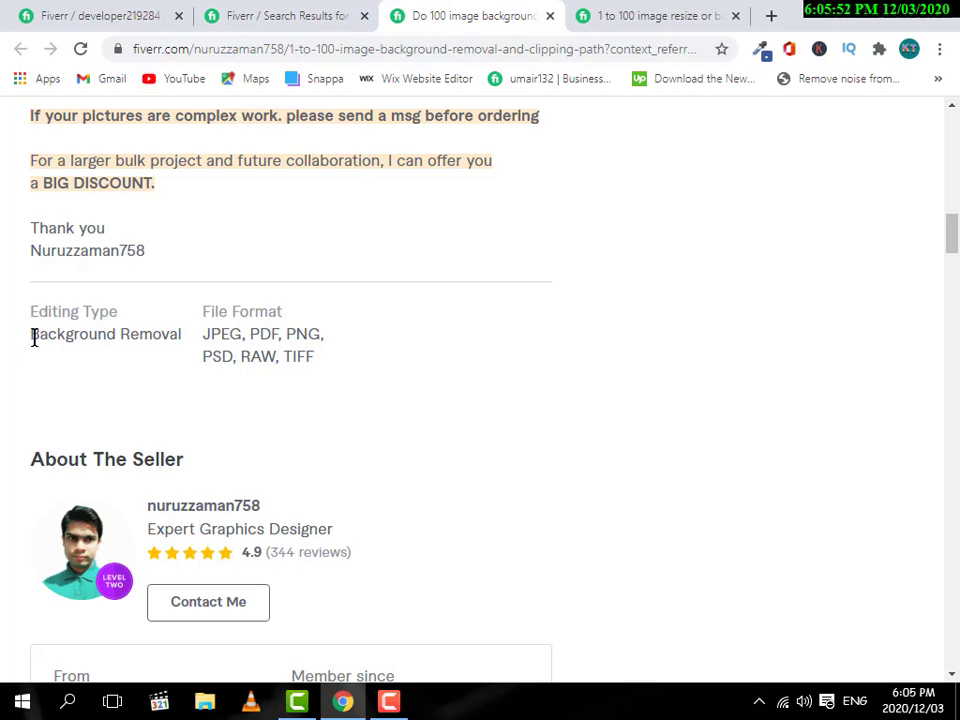
click(200, 6)
click(104, 8)
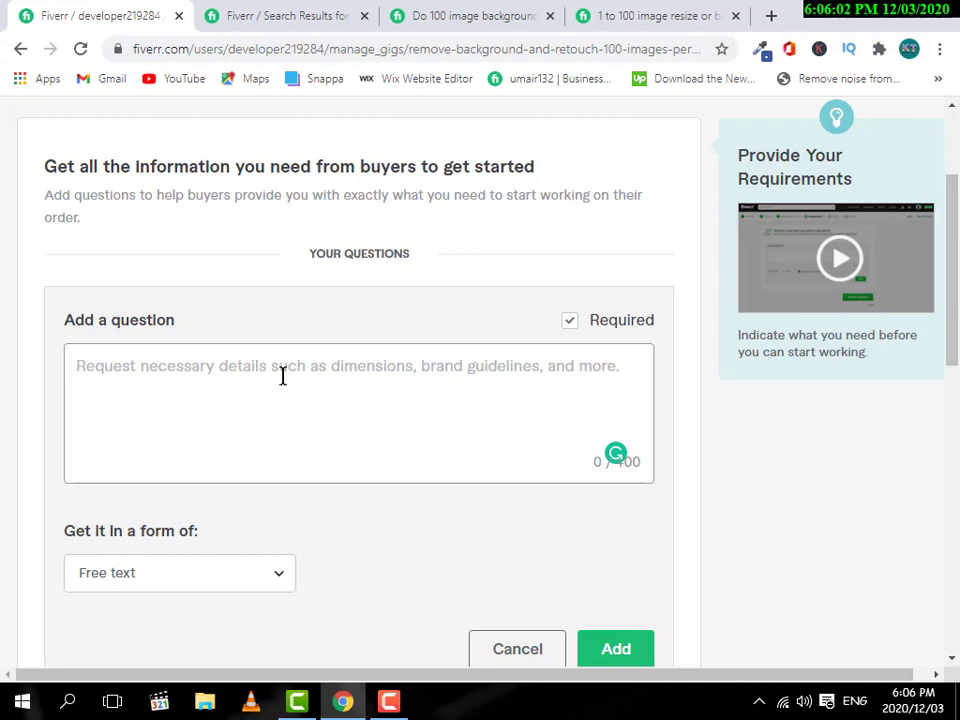
Write the buyer question "I need images that you want to remove background"
text(We)
key(BackSpace)
key(BackSpace)
text(I need )
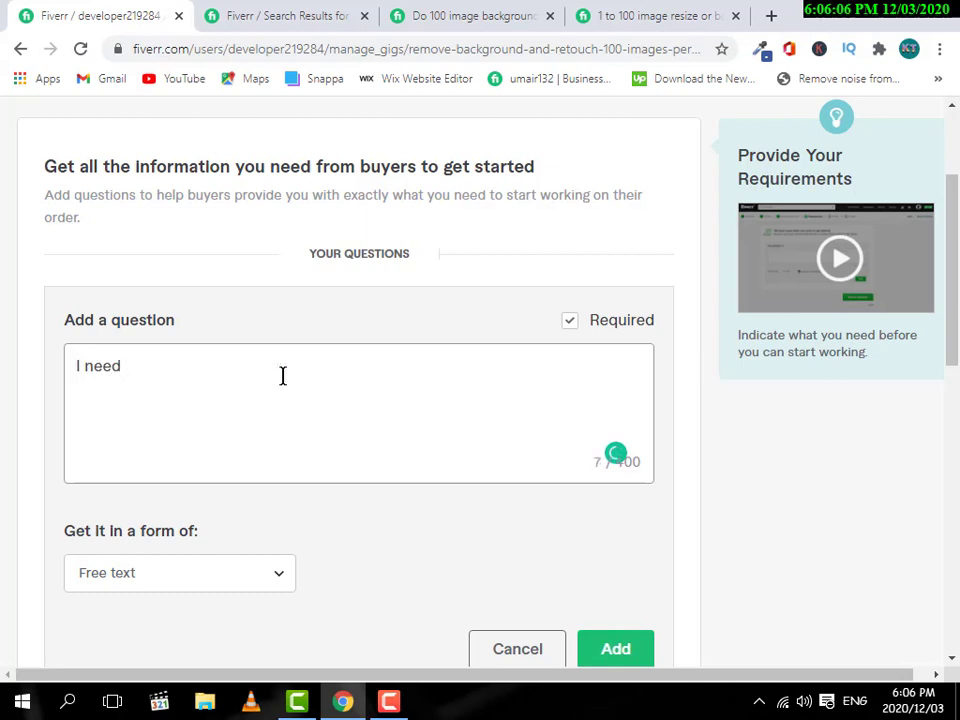
text(images of w)
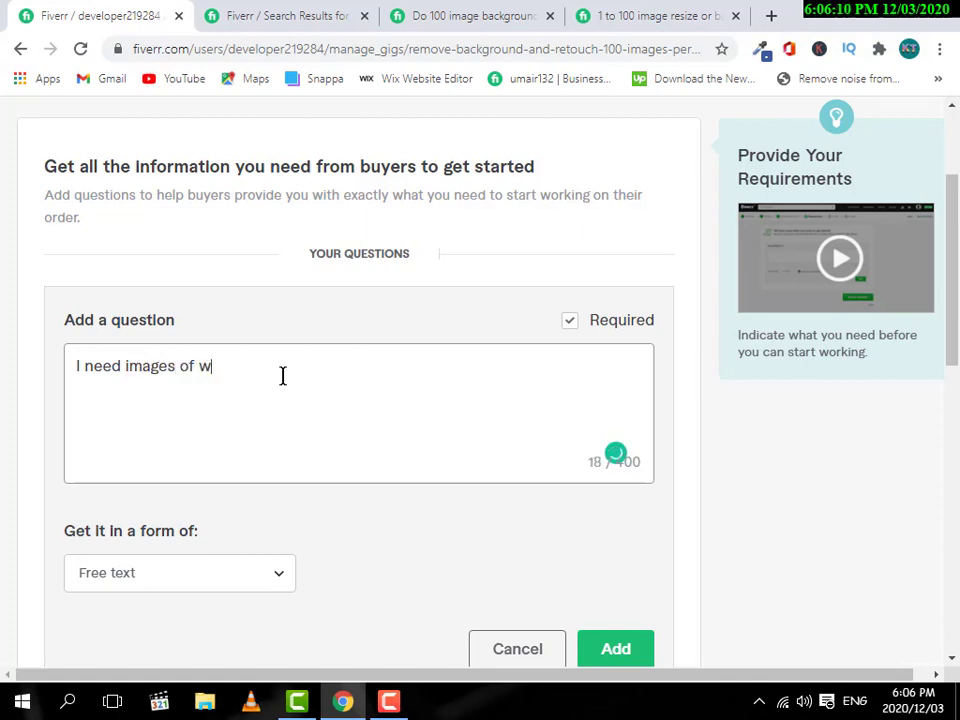
text(hich)
key(ctrl+shift+Left)
key(ctrl+shift+Left)
text(that you want)
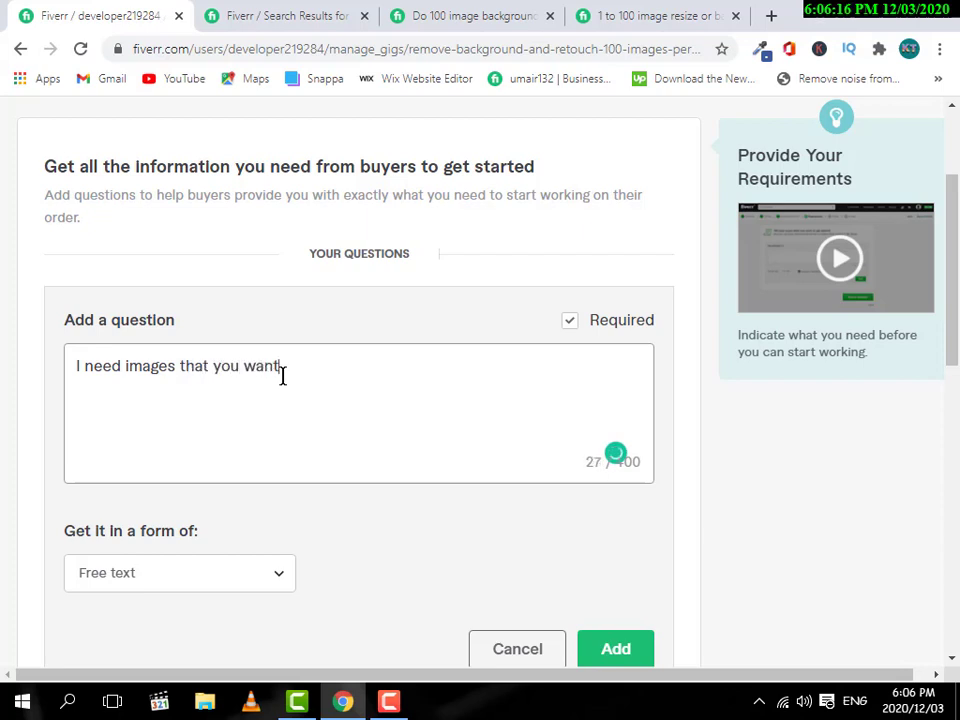
text( to remove o)
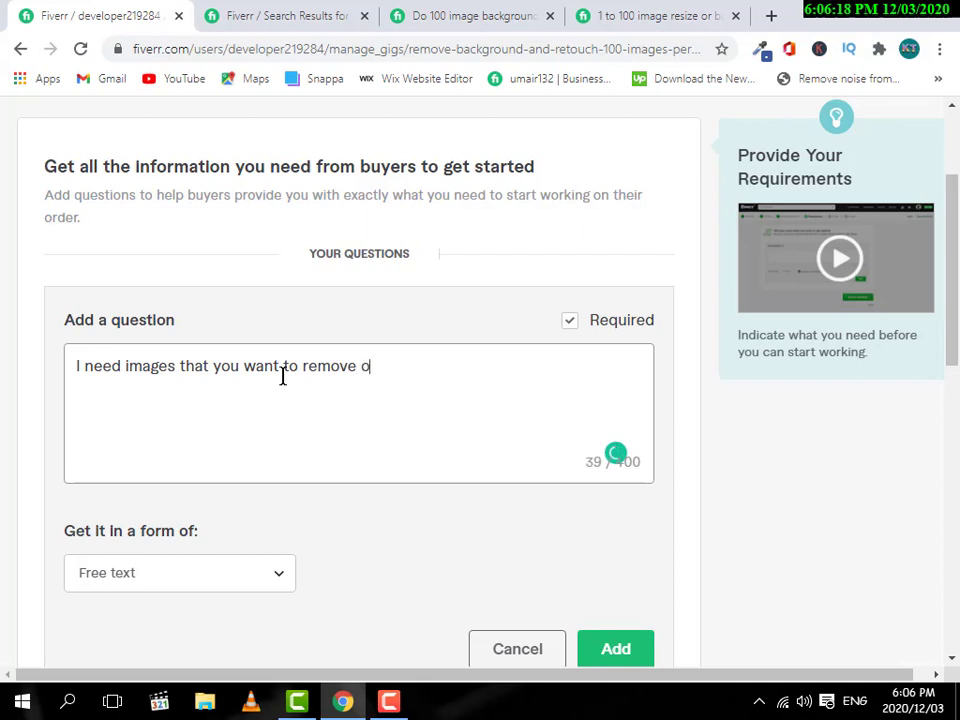
text(bac)
key(BackSpace)
key(BackSpace)
text(ackground)
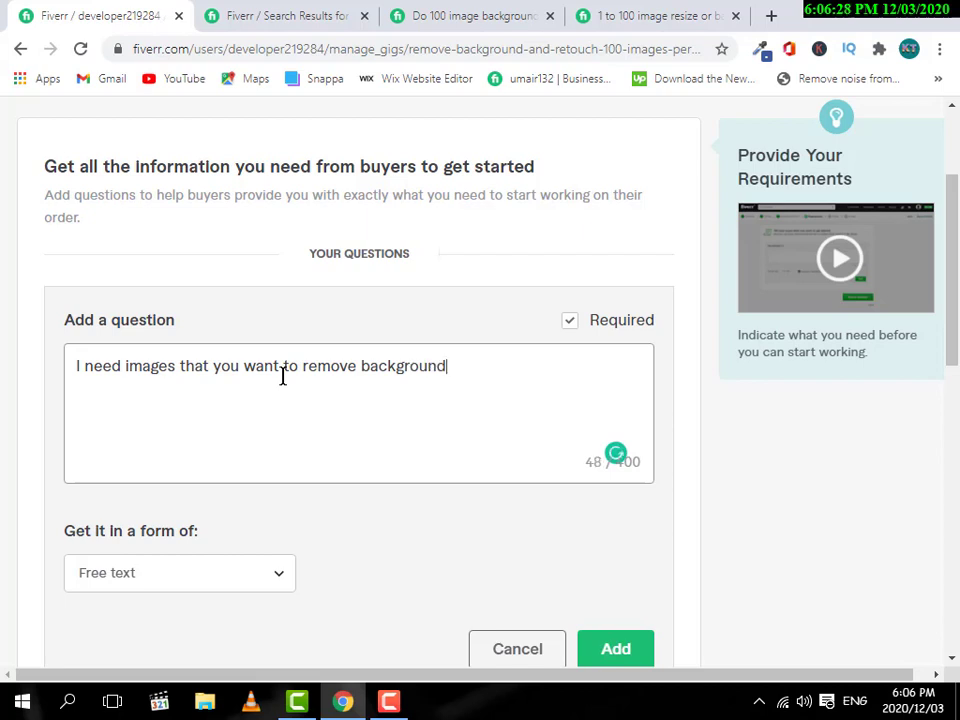
Accept the Grammarly correction "the background" and add the question to the requirements as free text
mouse_move(415, 372)
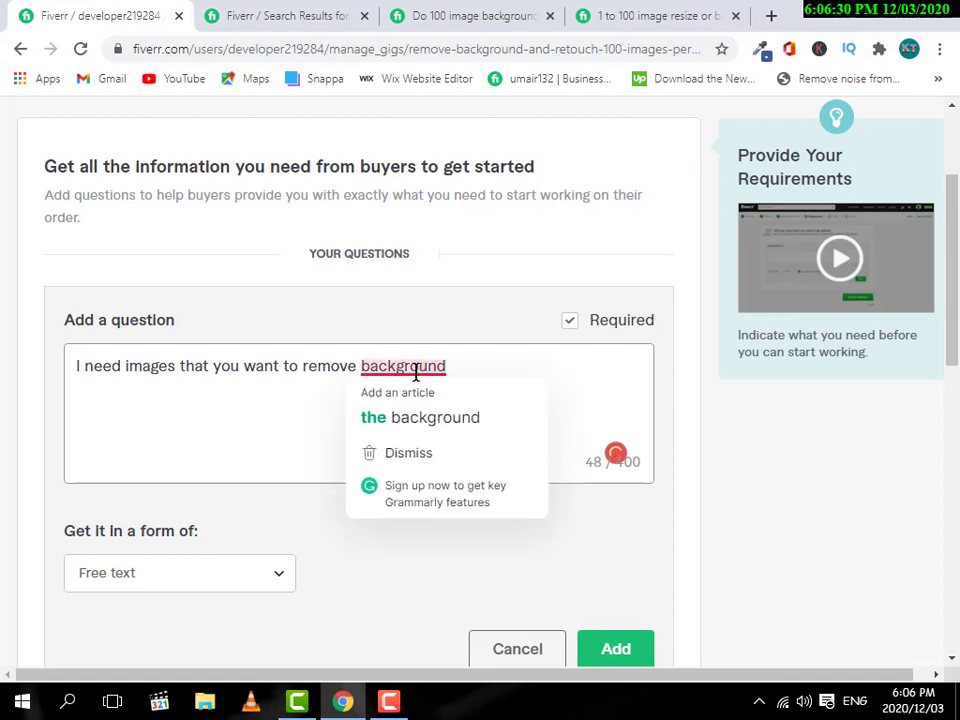
click(440, 416)
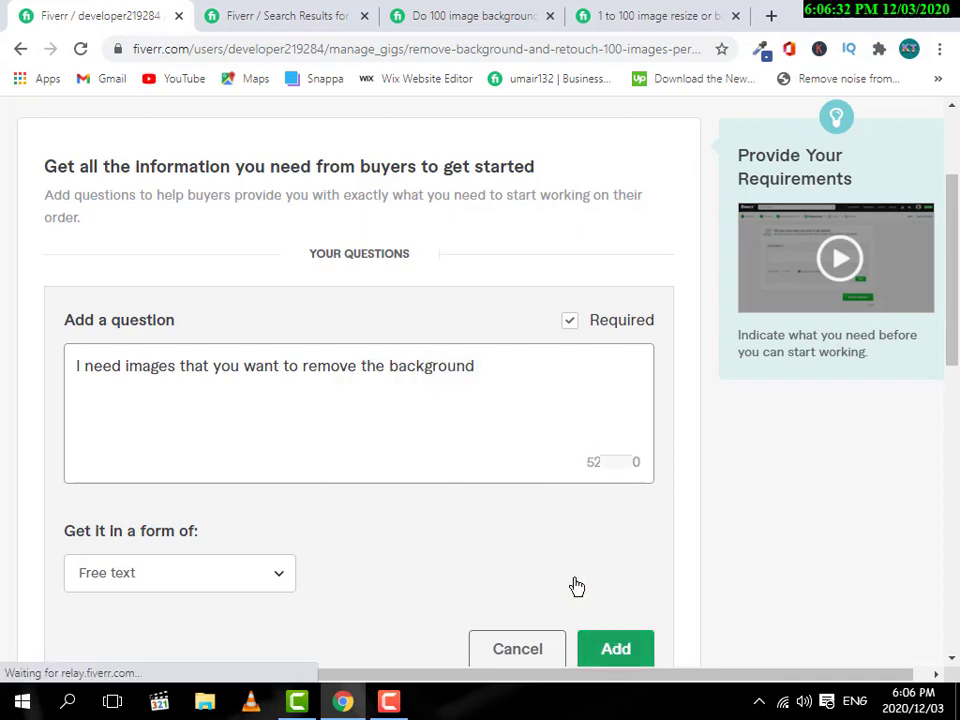
click(602, 648)
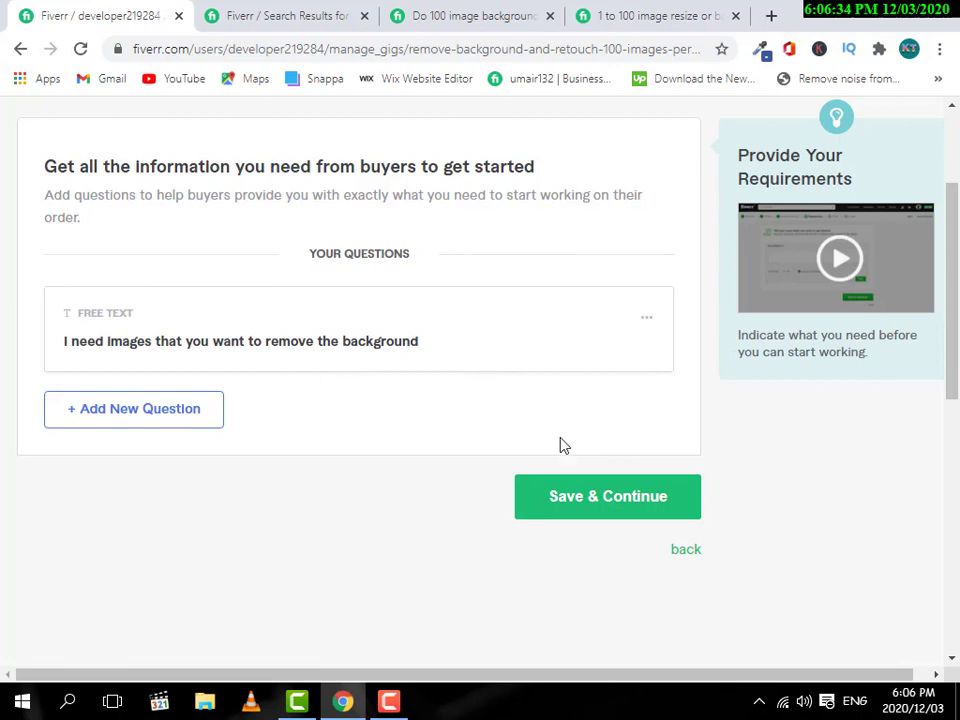
scroll(540, 390, up, 2)
scroll(555, 420, down, 2)
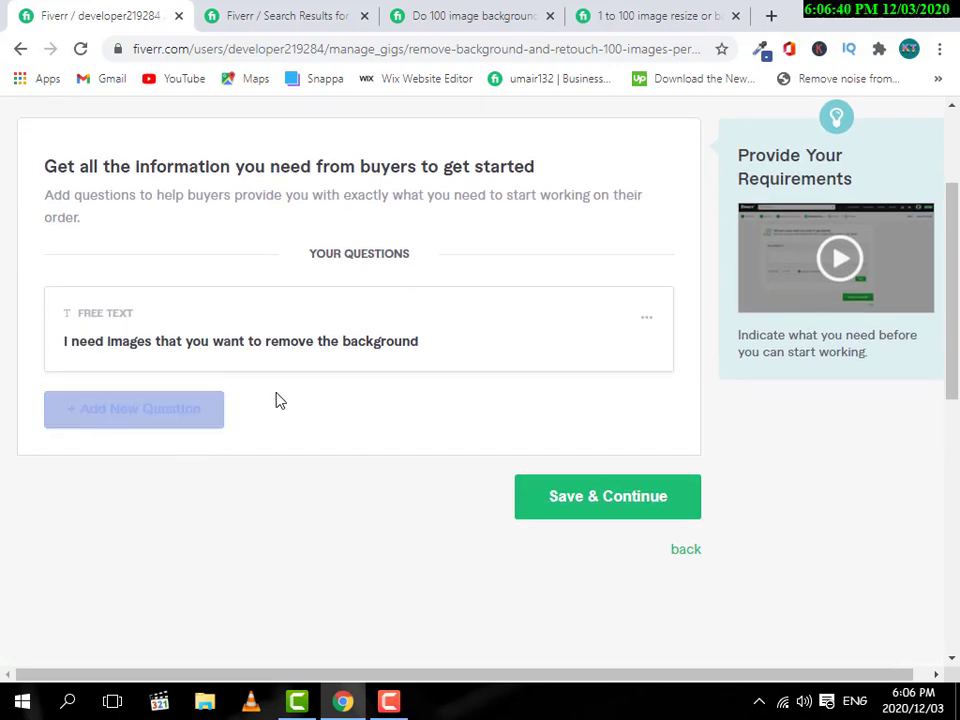
click(183, 427)
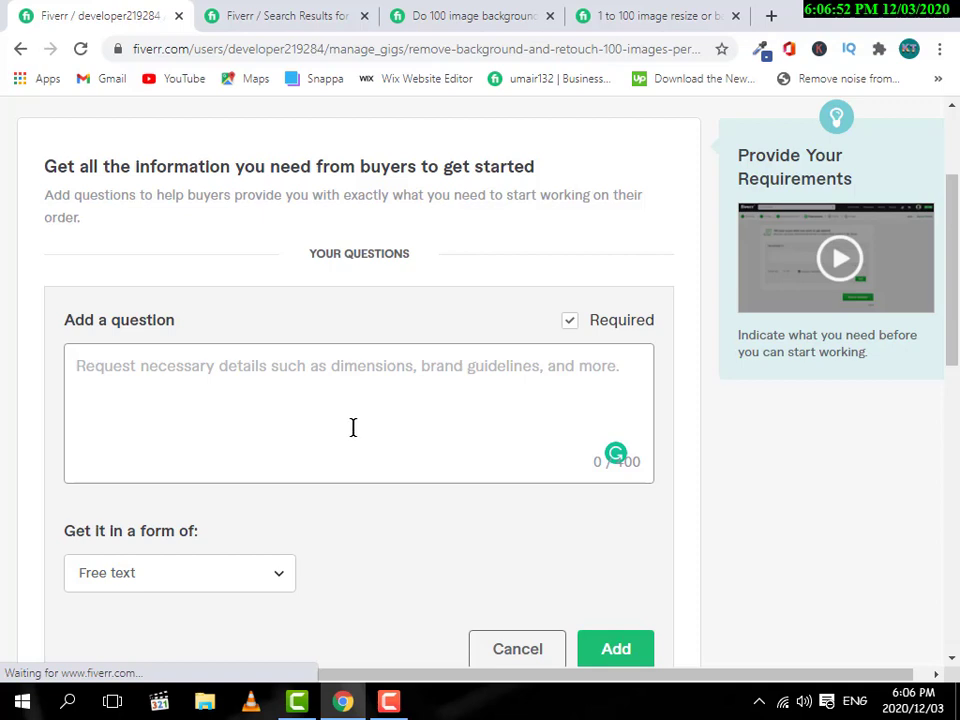
scroll(380, 450, down, 1)
click(508, 559)
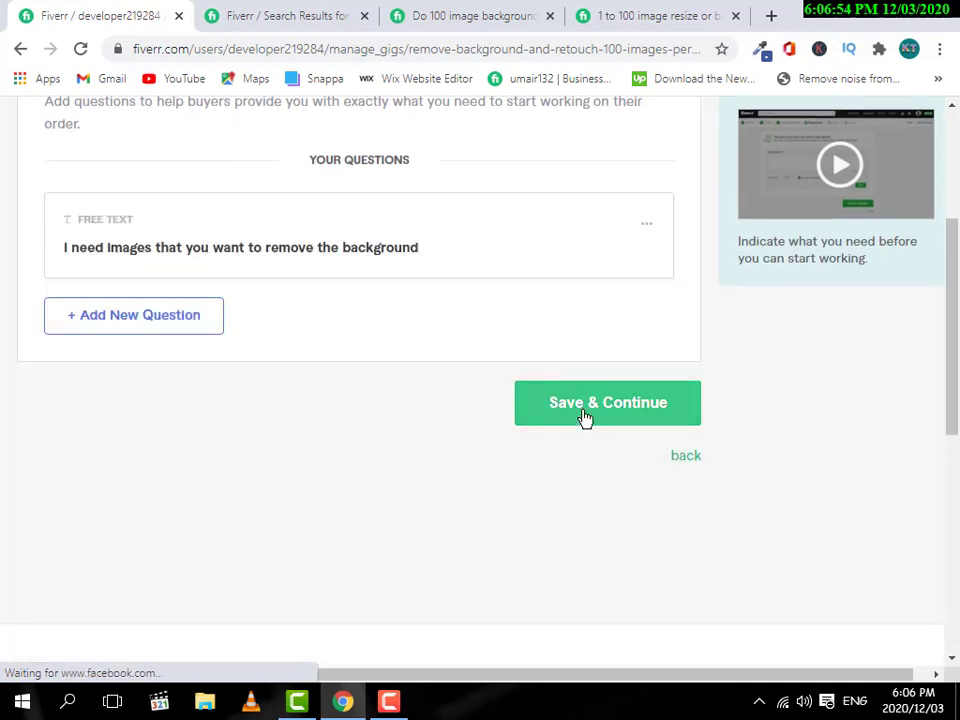
Save the buyer requirements and continue to the Gallery stage
drag(443, 269, 60, 250)
click(463, 343)
click(638, 411)
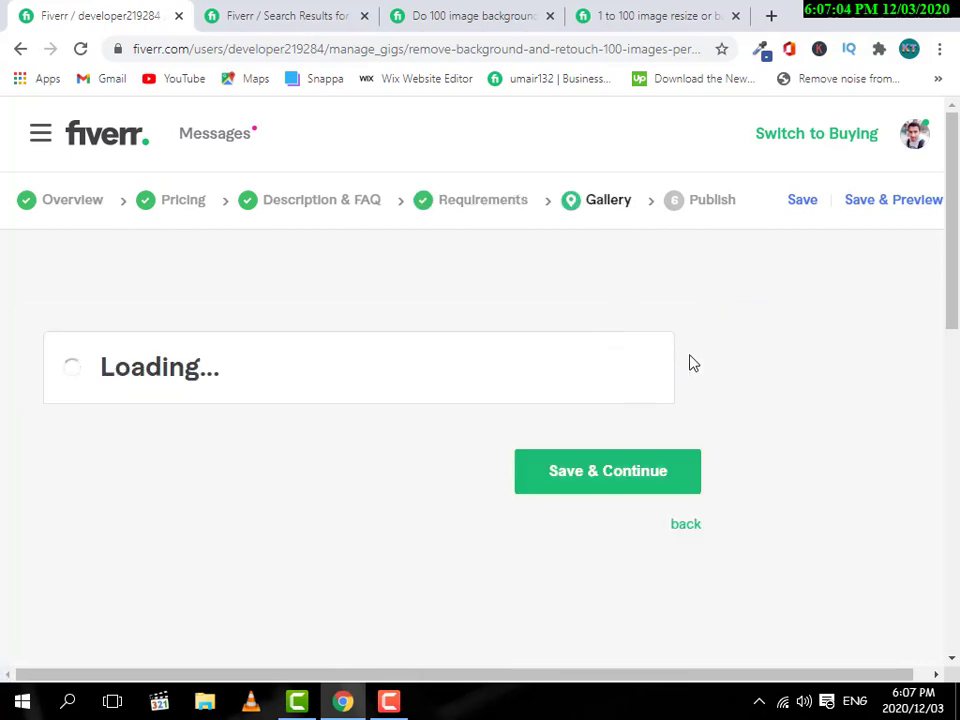
Review the Gallery stage's video and photo upload sections and their guidelines
scroll(703, 360, down, 2)
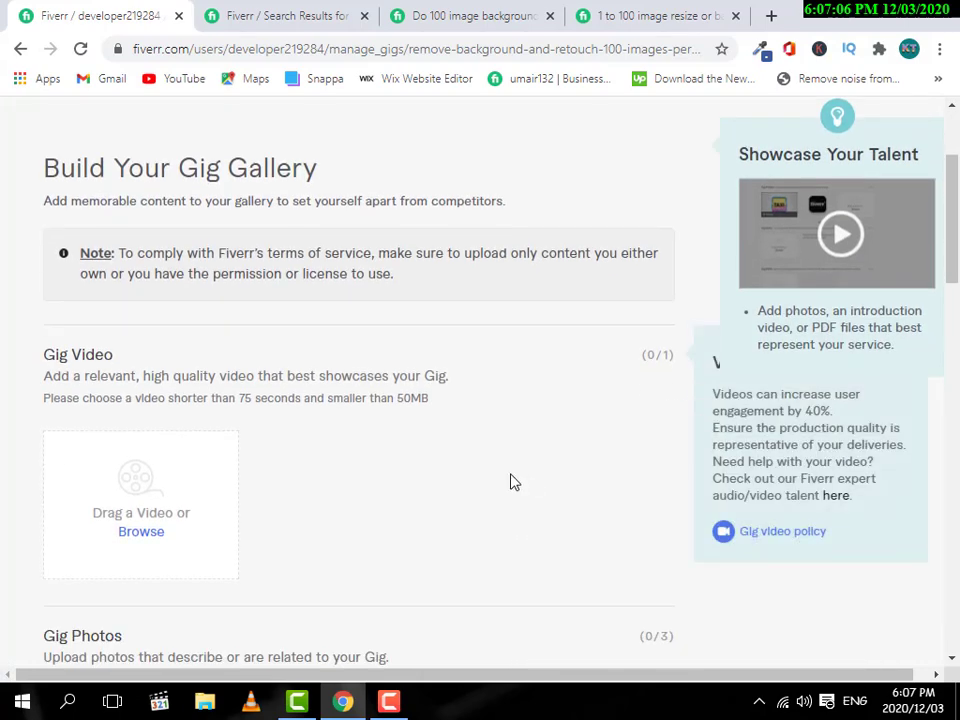
scroll(512, 482, down, 2)
scroll(437, 371, up, 1)
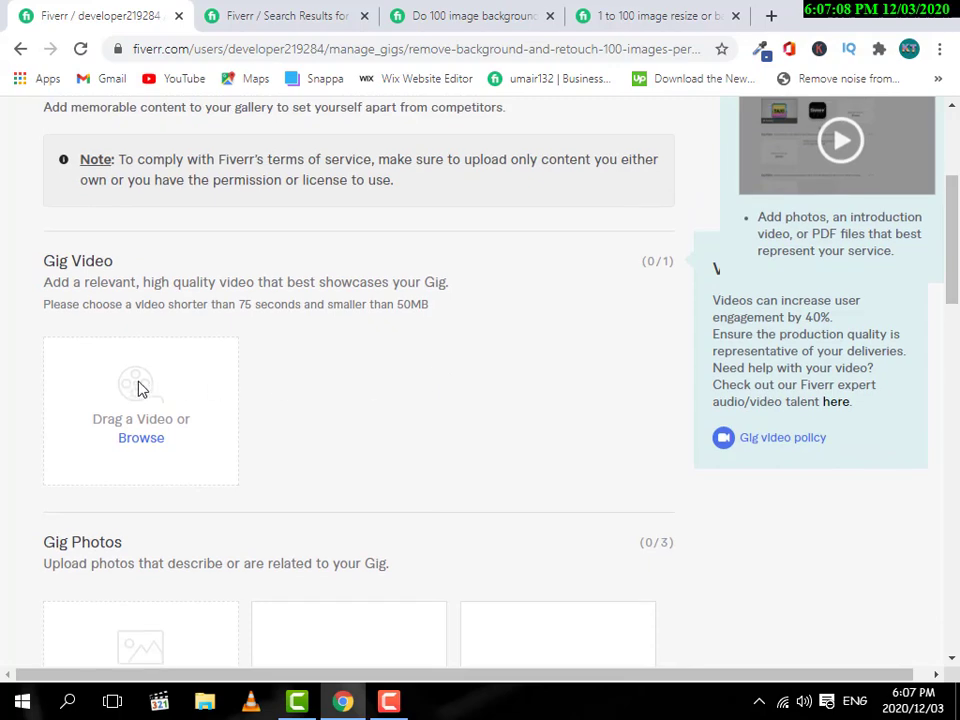
scroll(338, 430, down, 2)
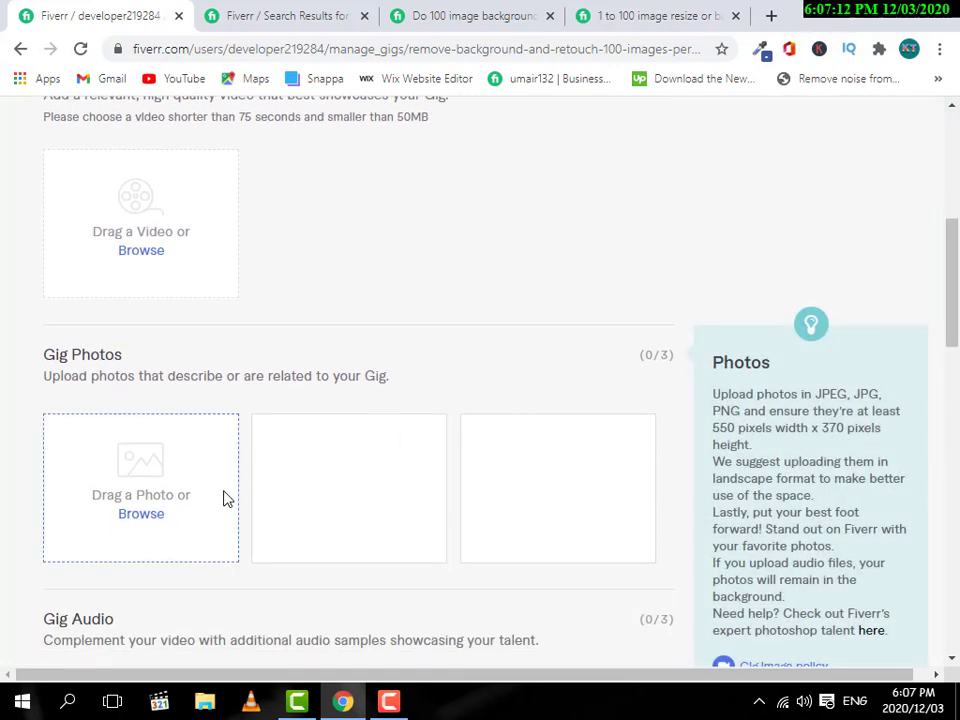
scroll(525, 309, up, 5)
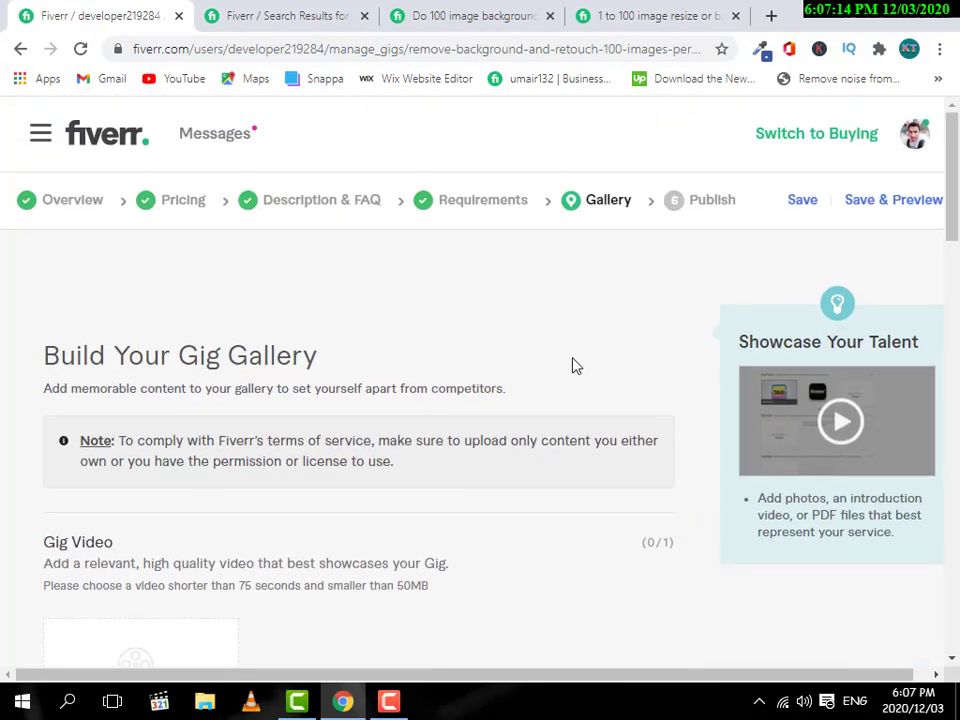
Examine the sample images of the competing "100 image background removal and clipping path" gig, and return to the gig's Gallery stage
key(ctrl+3)
scroll(339, 347, up, 10)
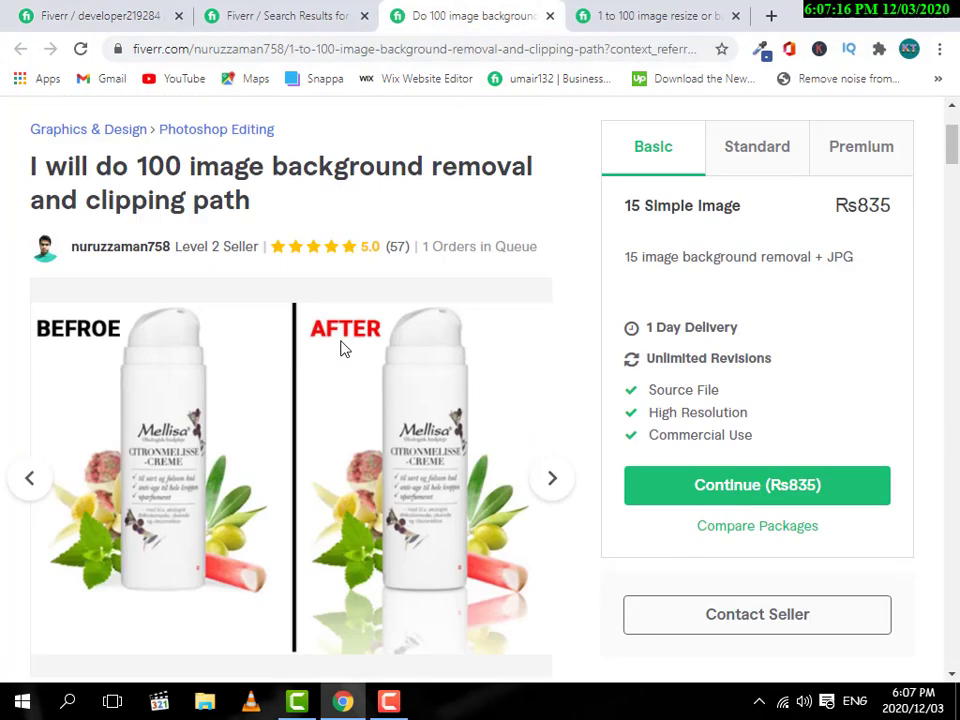
scroll(337, 380, down, 1)
scroll(337, 380, down, 1)
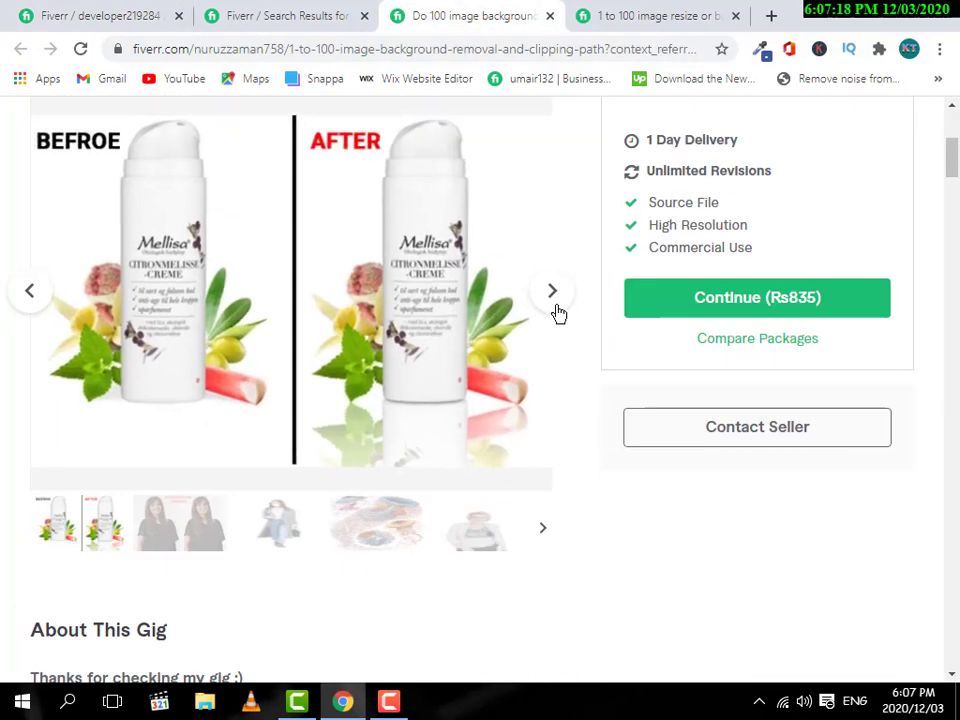
click(555, 305)
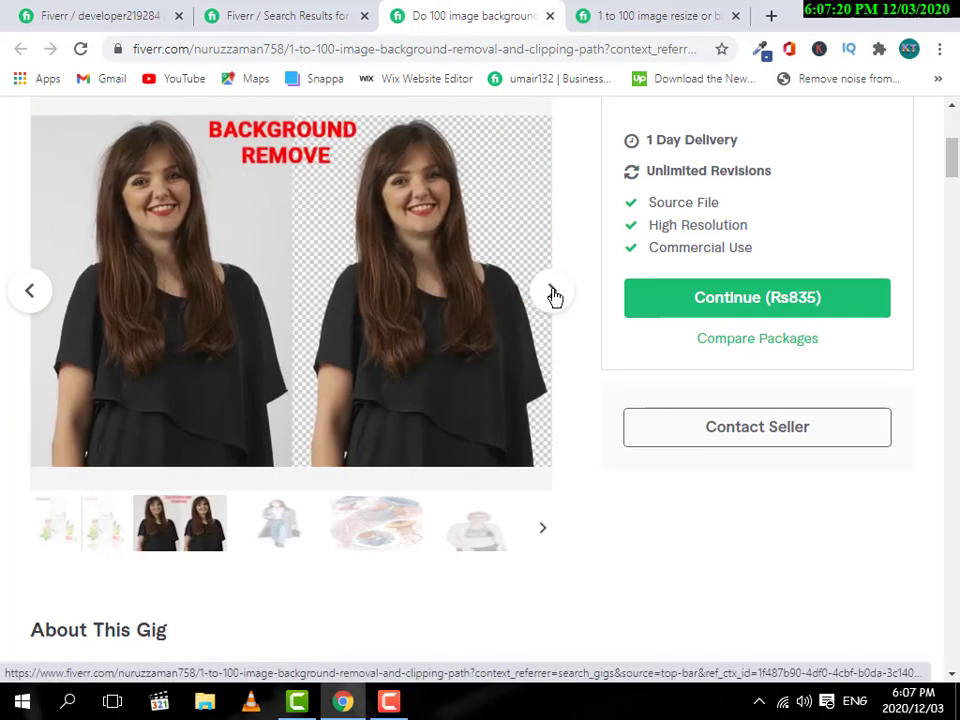
click(553, 293)
click(553, 293)
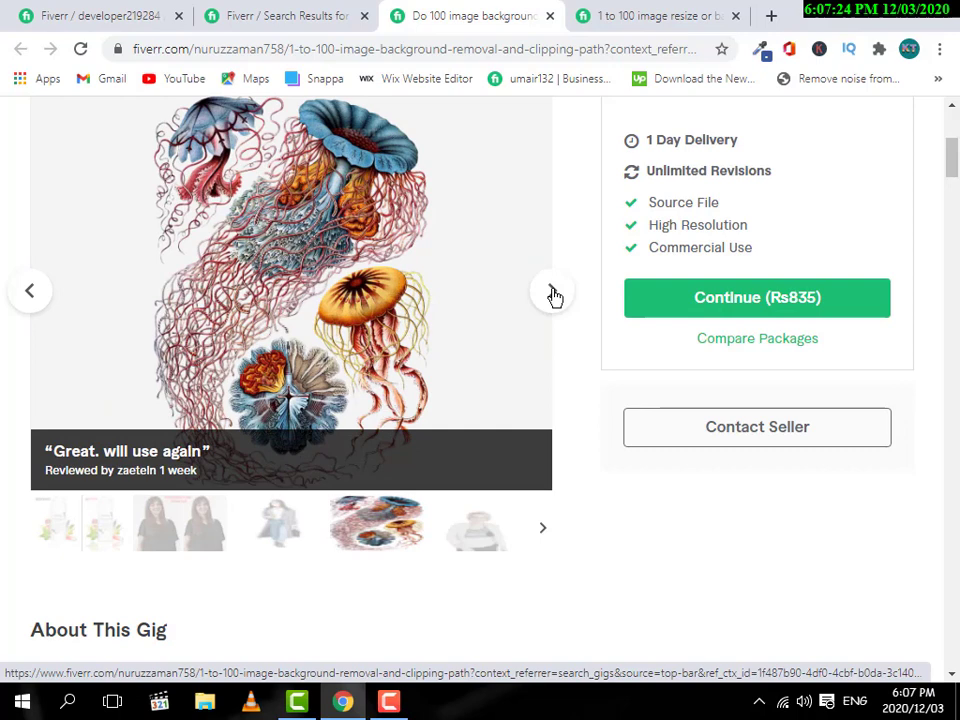
click(553, 293)
scroll(388, 358, down, 2)
scroll(475, 330, up, 3)
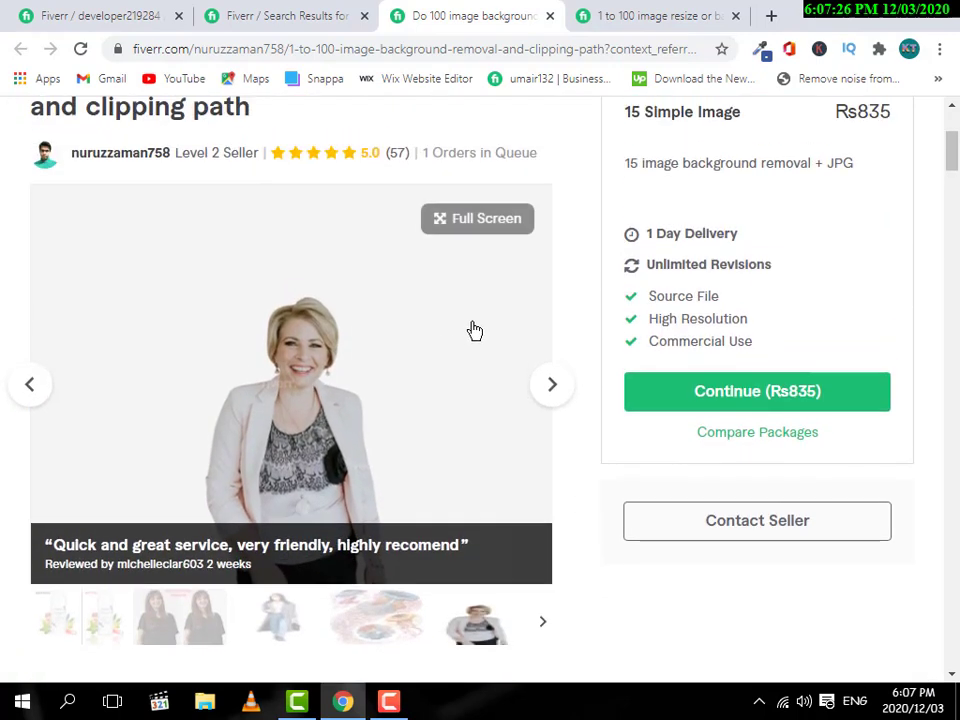
click(552, 386)
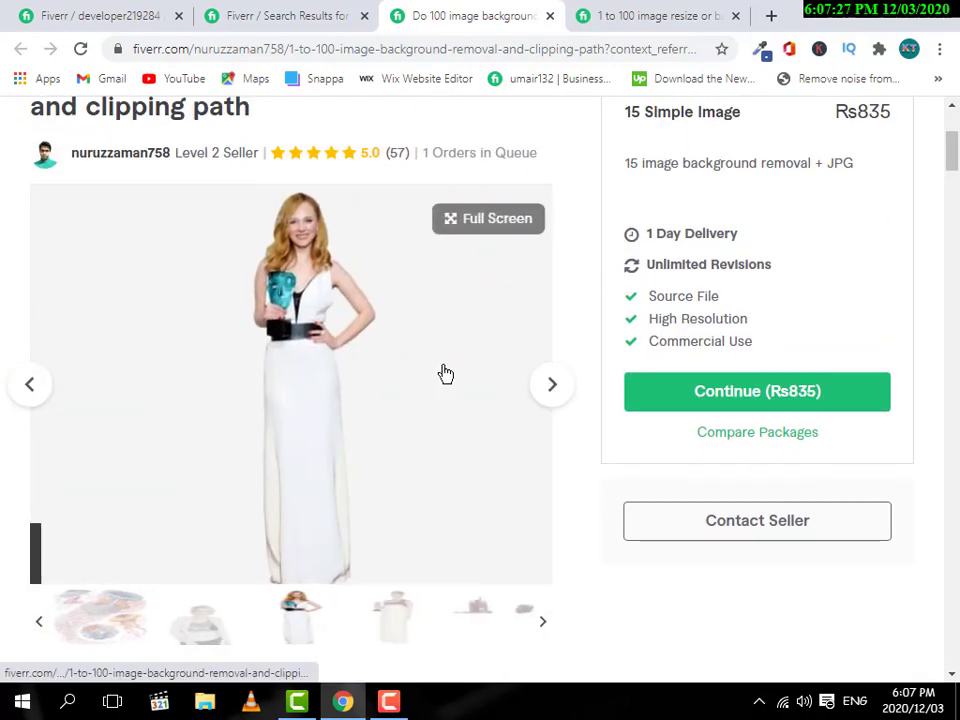
click(716, 14)
click(345, 12)
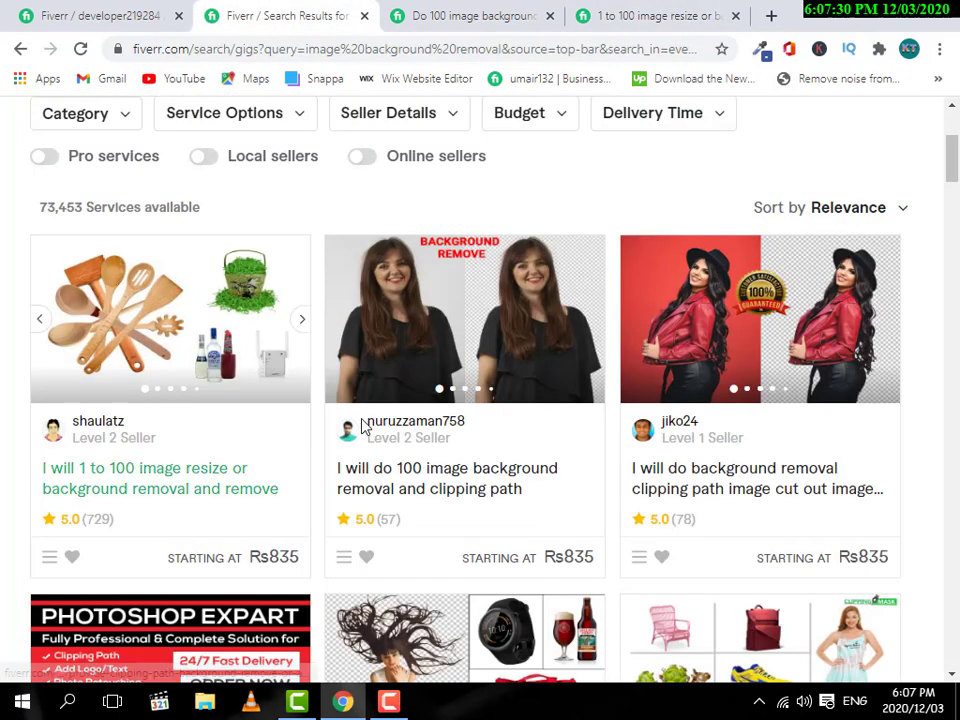
click(120, 12)
Start adding the first gig photo and browse to the Whatsapp folder on drive D:
scroll(578, 438, down, 6)
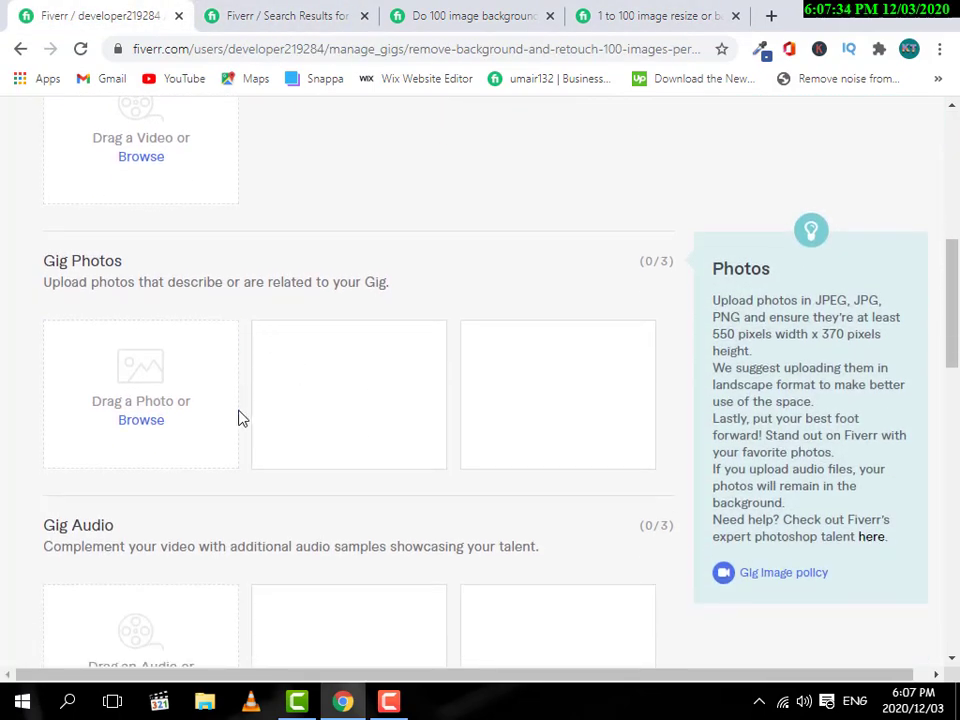
click(145, 421)
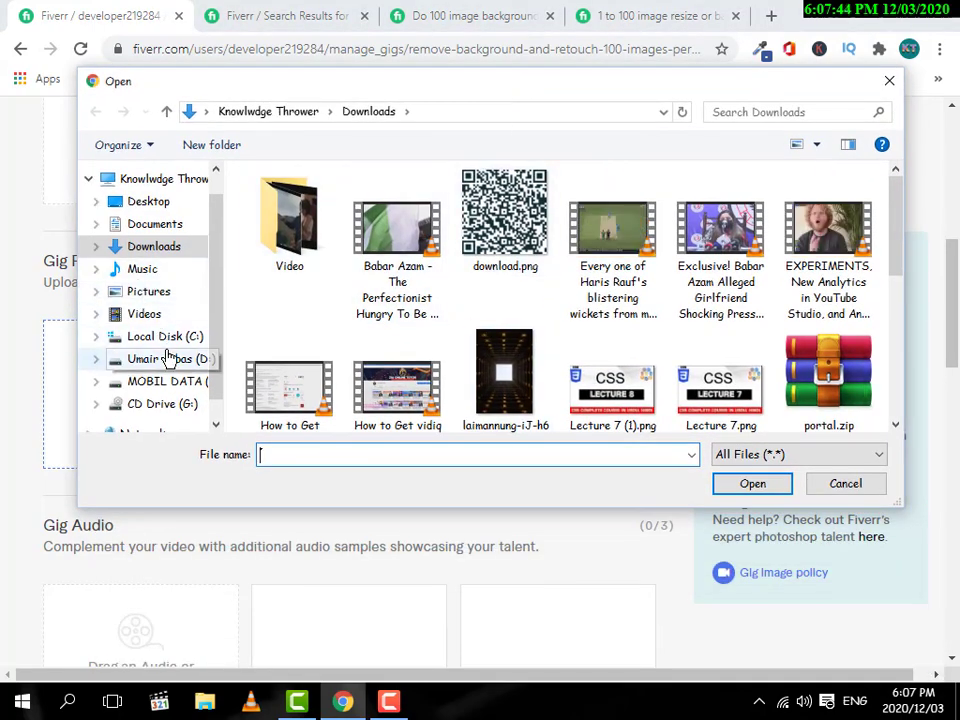
click(179, 365)
scroll(568, 326, down, 3)
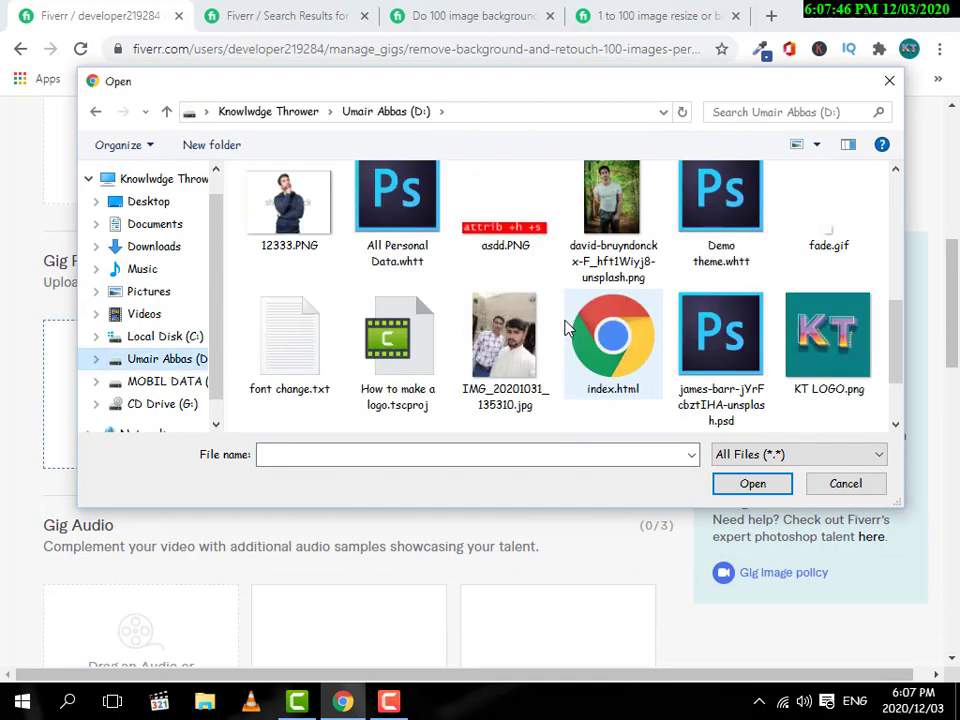
scroll(568, 328, up, 1)
scroll(500, 330, up, 1)
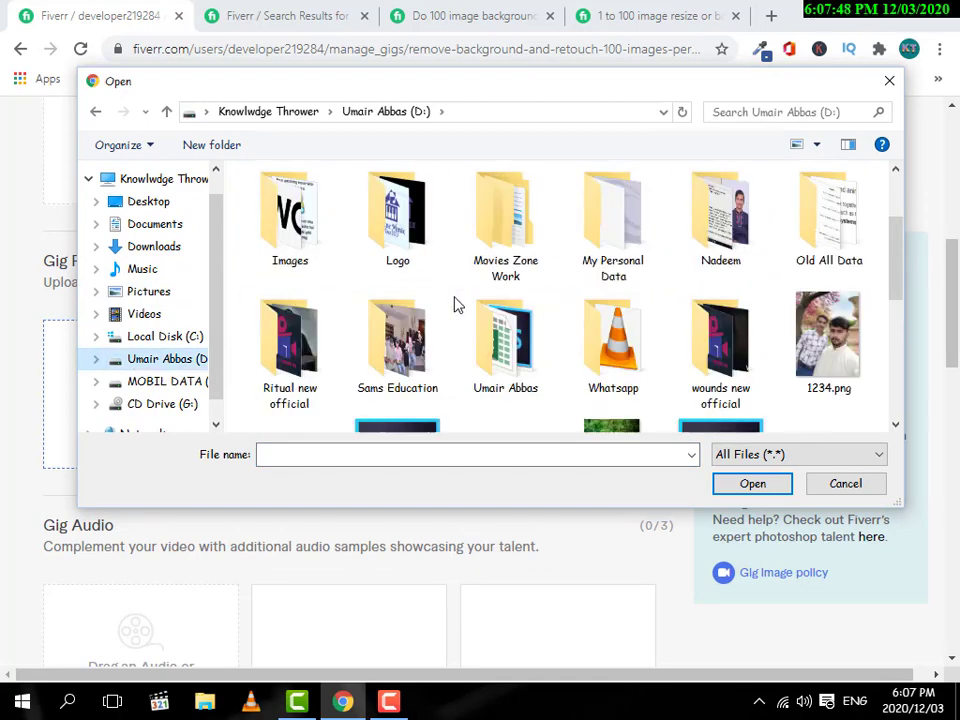
double_click(610, 345)
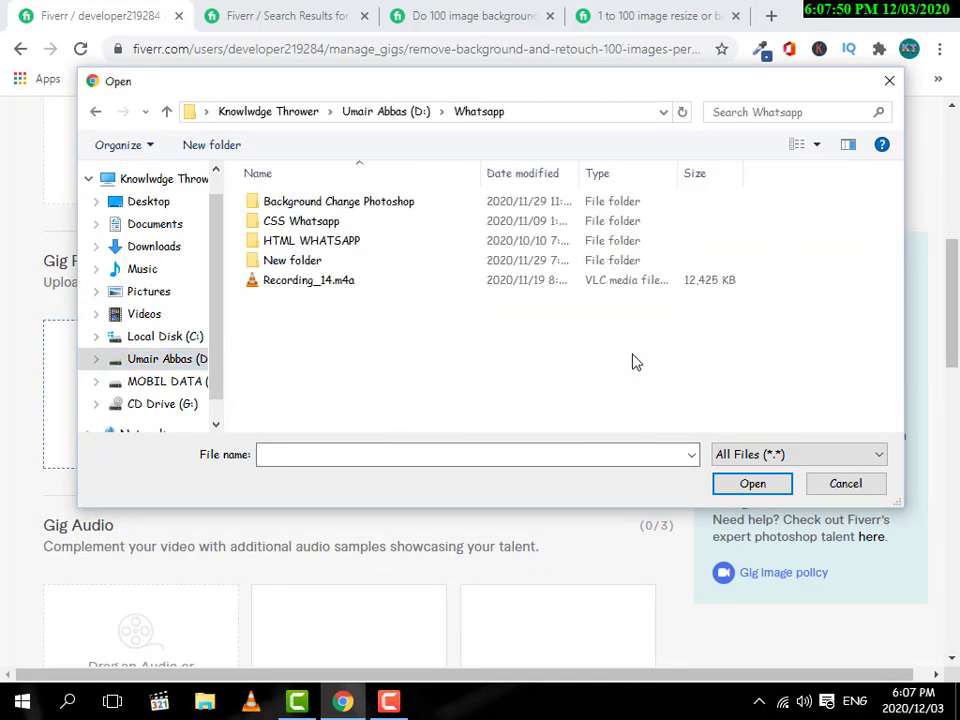
Try Photoshop 2 lecture.PNG from the CSS Whatsapp > Youtube > Photoshop 2 folder, and return to the Whatsapp folder
double_click(378, 224)
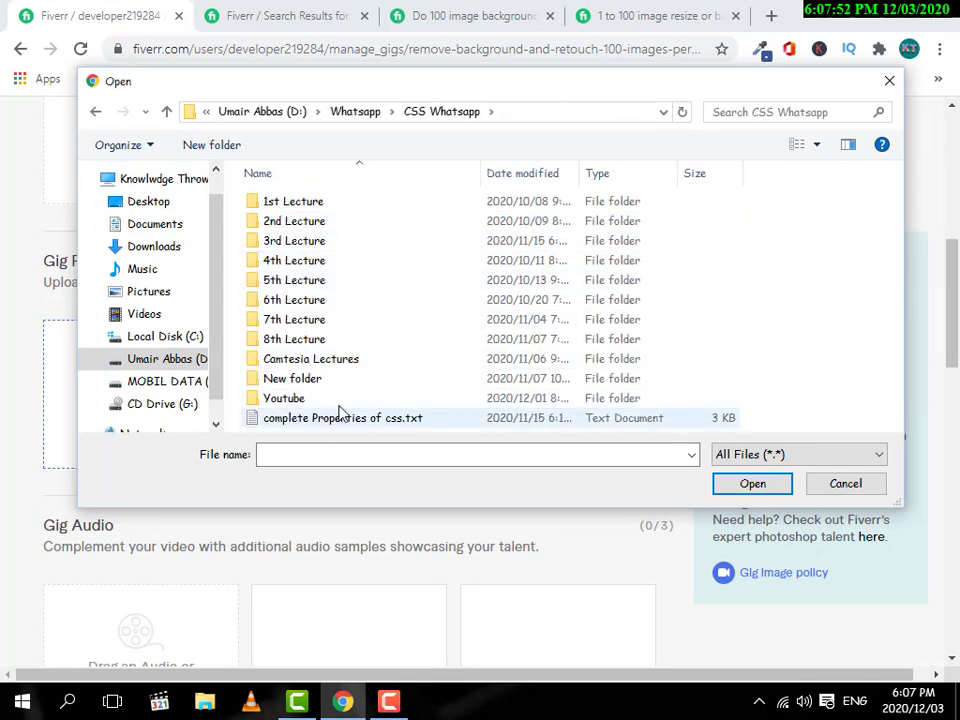
double_click(300, 397)
scroll(500, 300, down, 1)
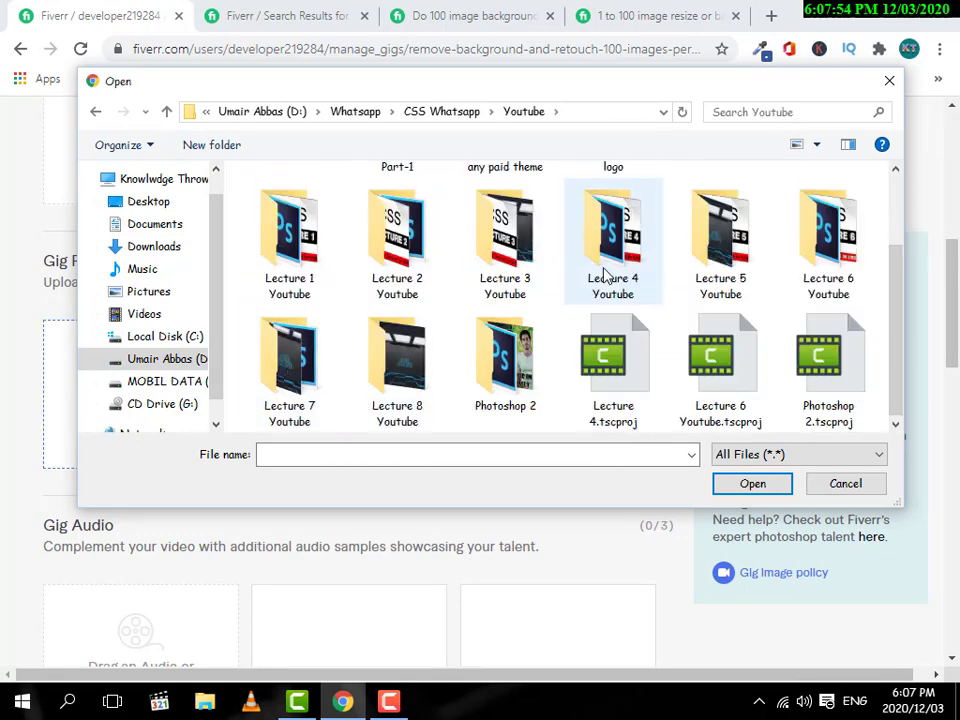
double_click(505, 358)
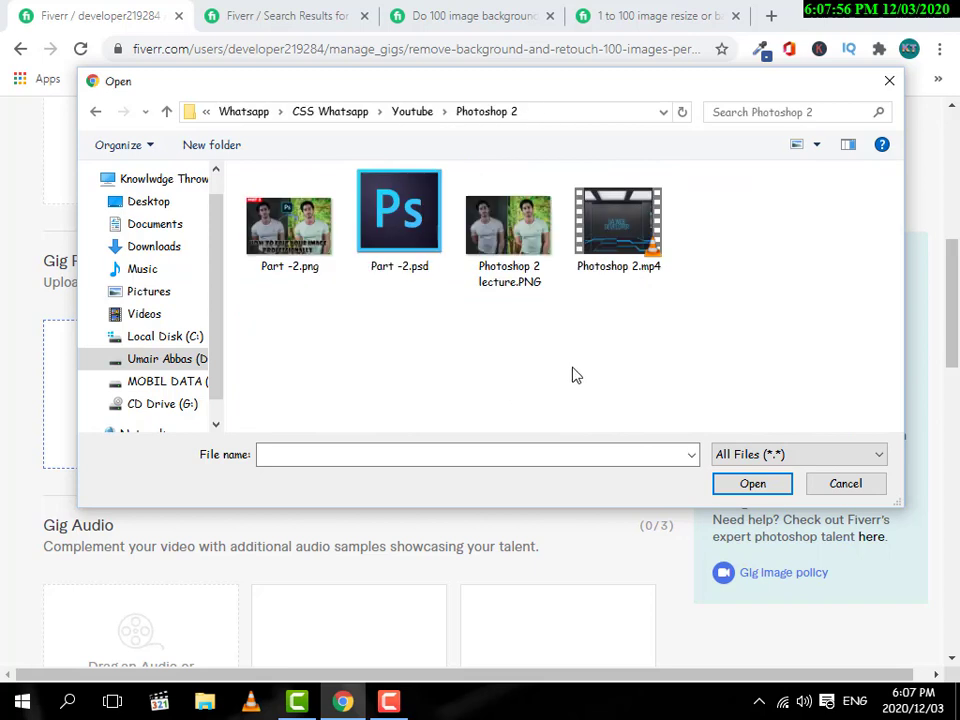
click(520, 262)
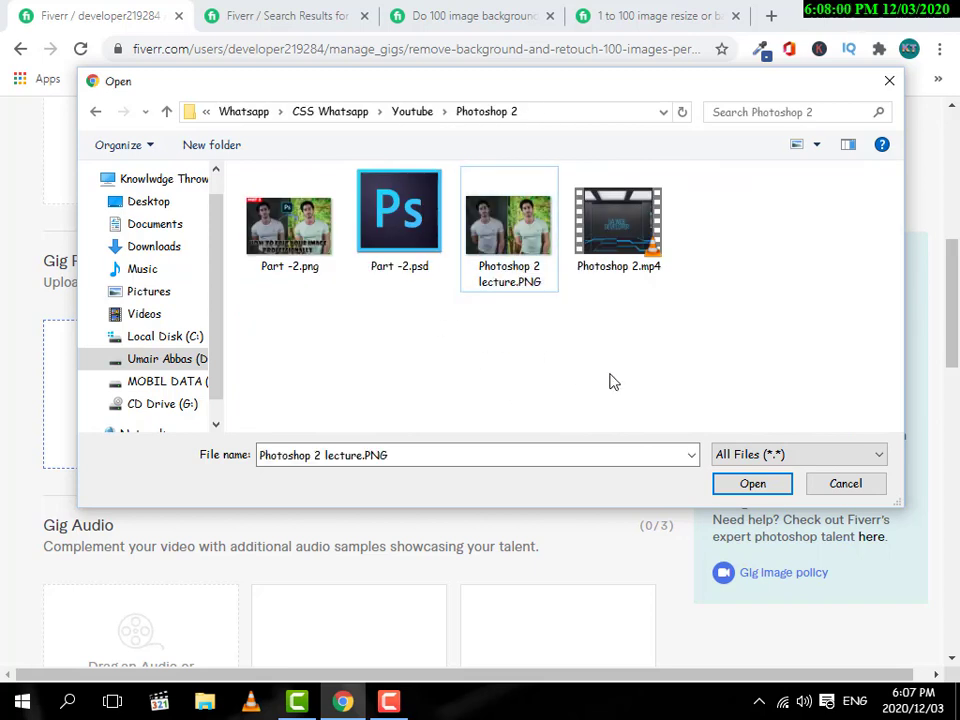
click(412, 111)
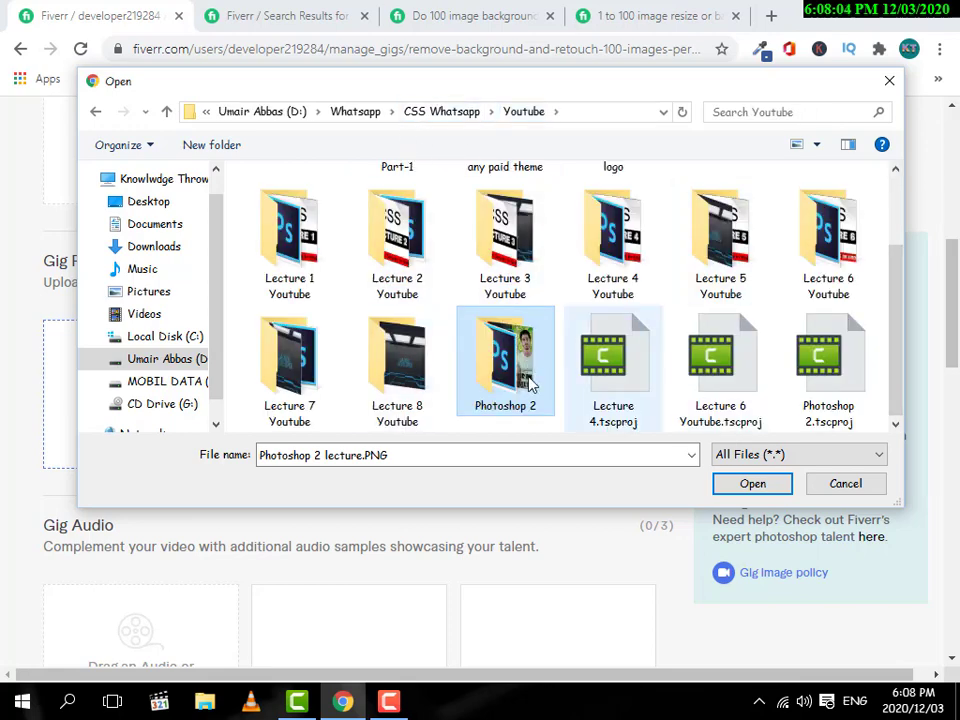
scroll(525, 340, up, 2)
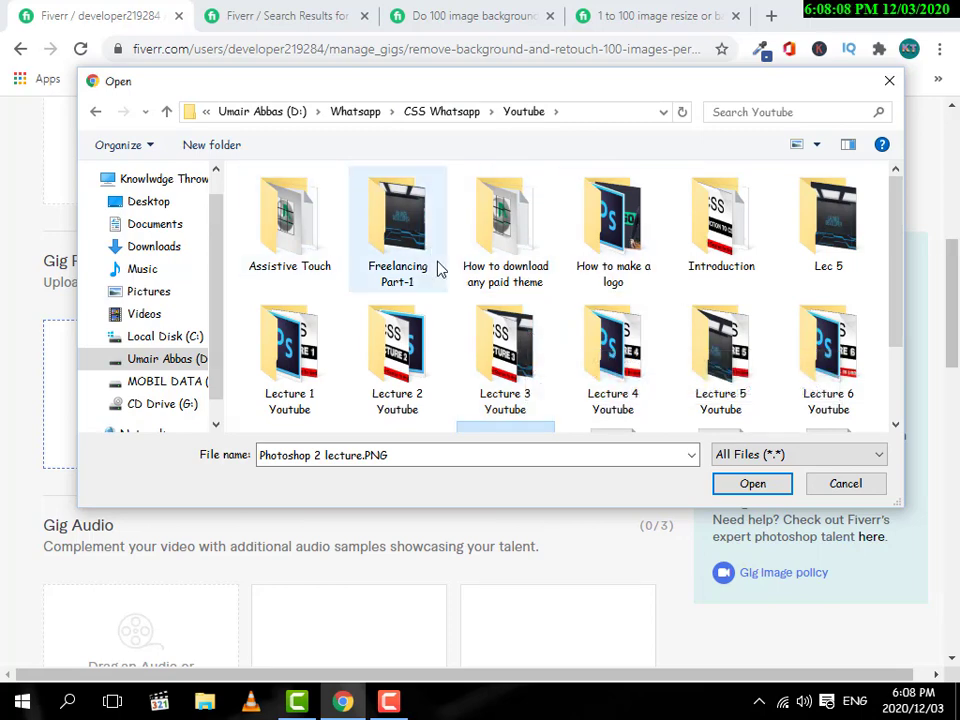
scroll(476, 281, down, 2)
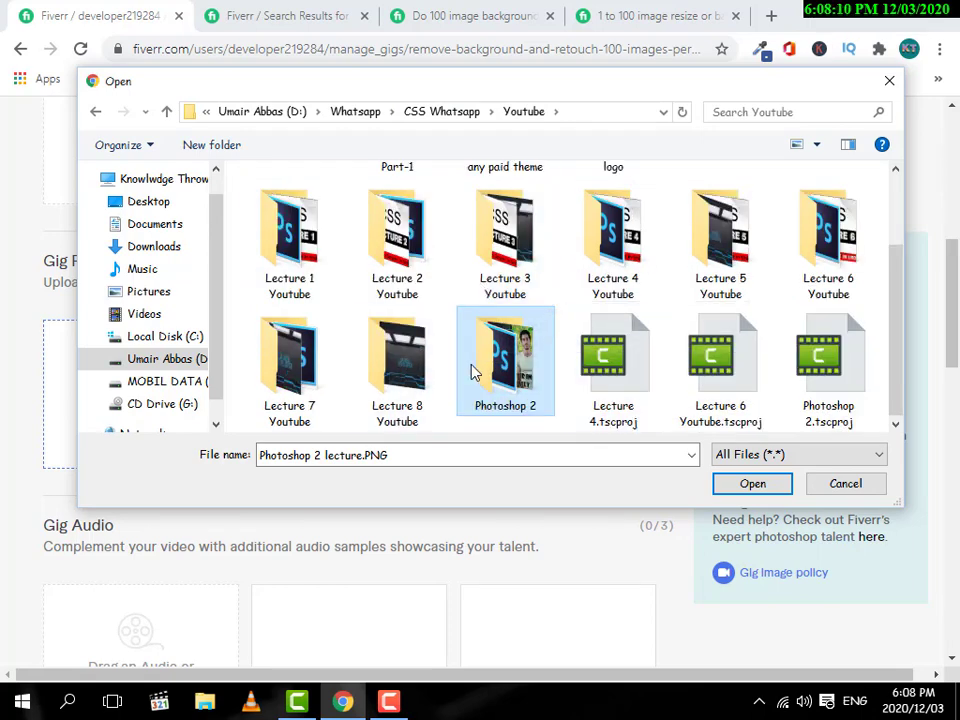
key(alt+Up)
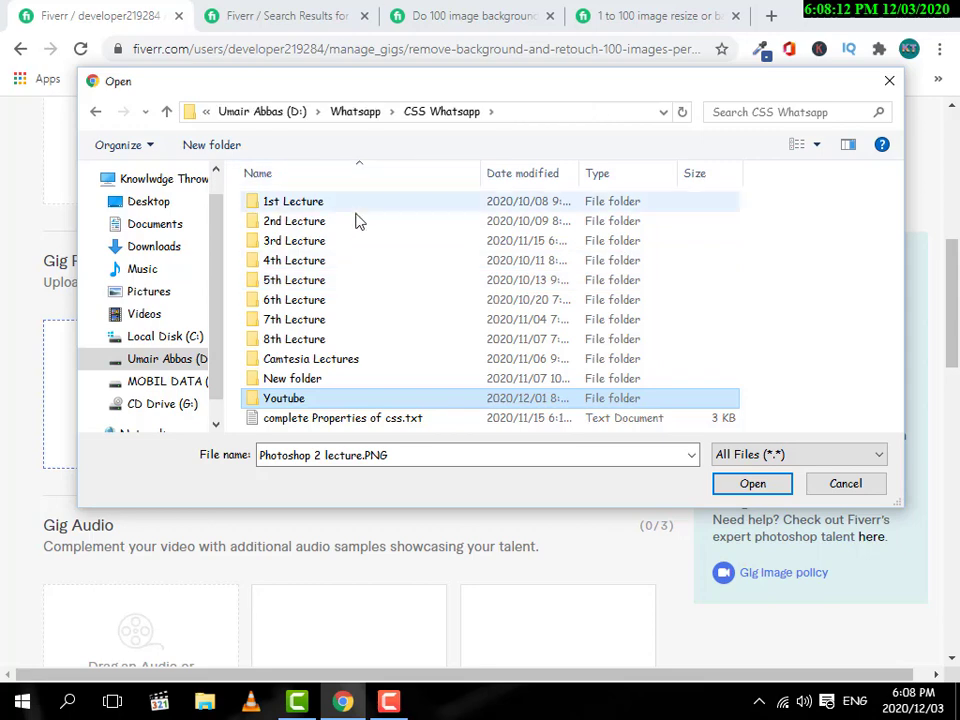
key(alt+Up)
Upload BG Remove.png from the Background Change Photoshop folder as the first gig photo
double_click(328, 203)
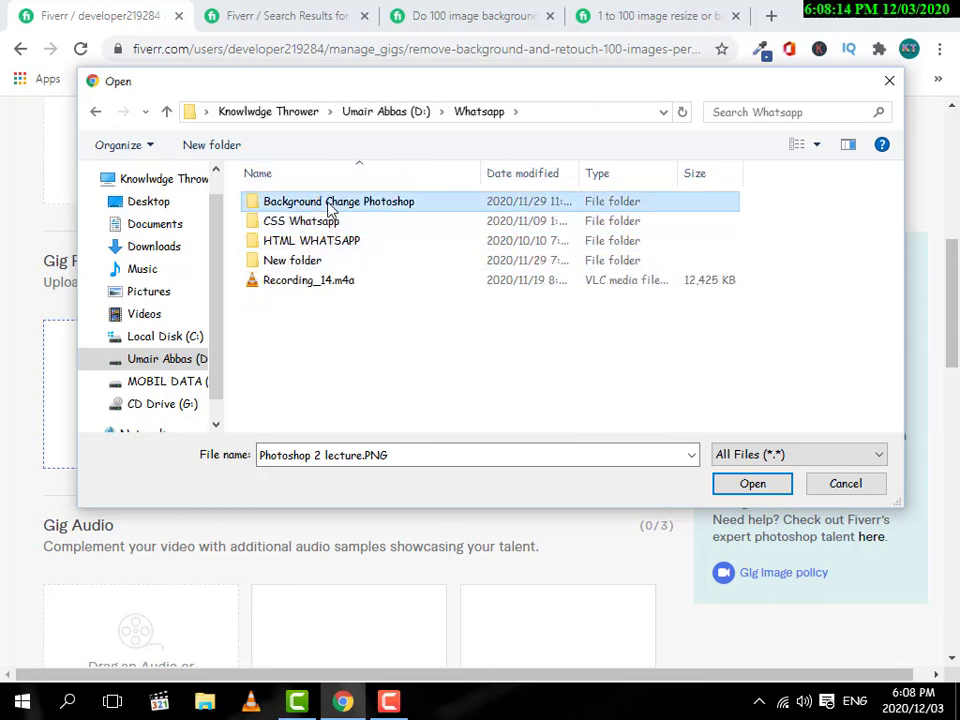
click(418, 235)
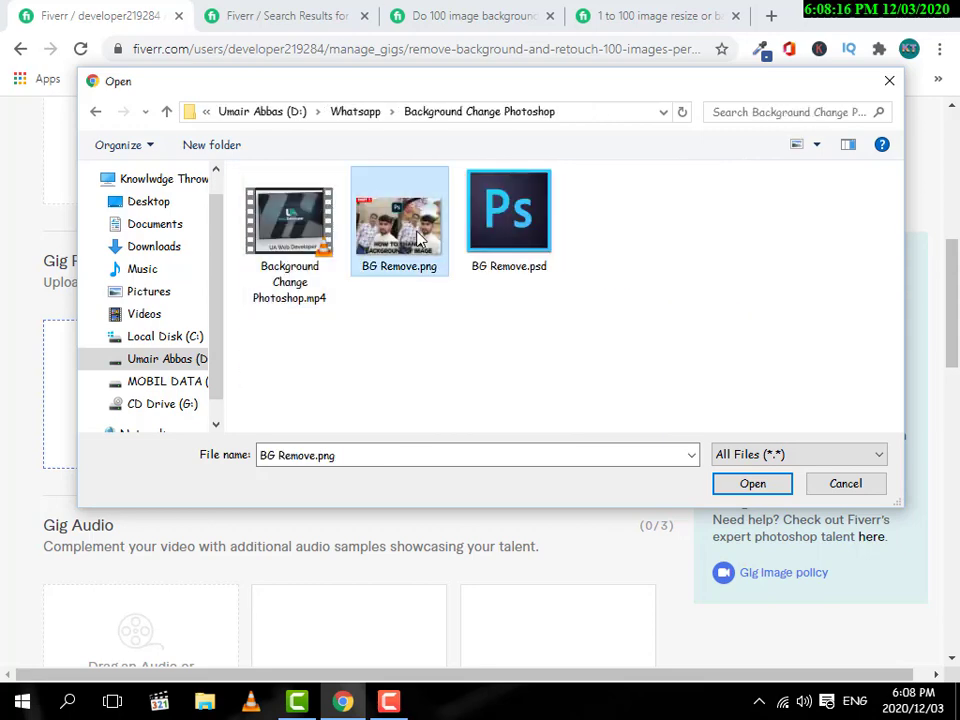
click(770, 487)
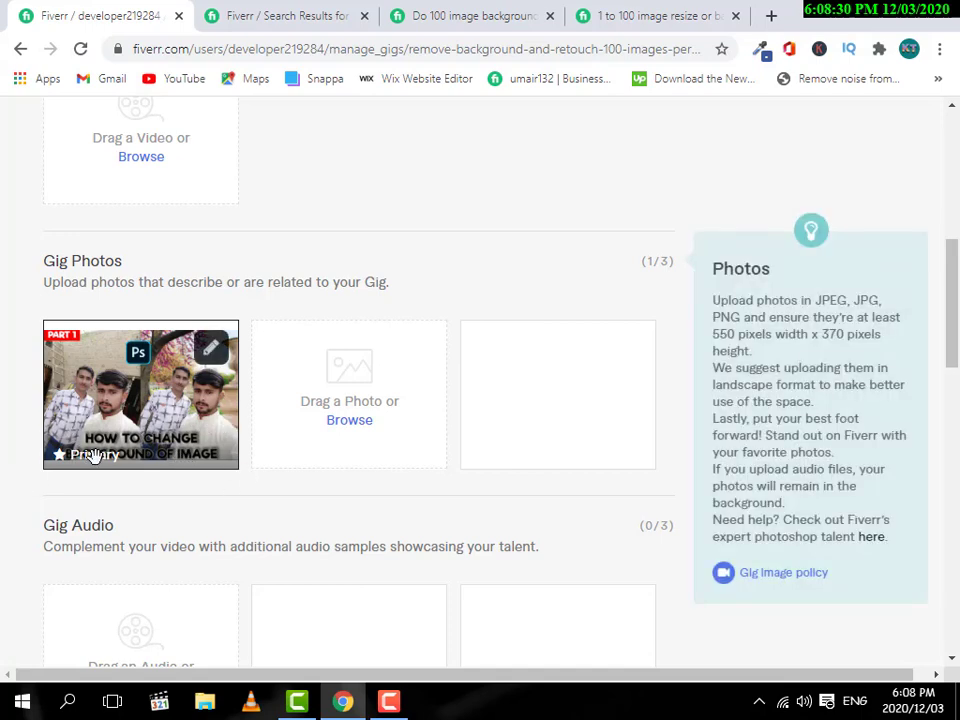
click(212, 346)
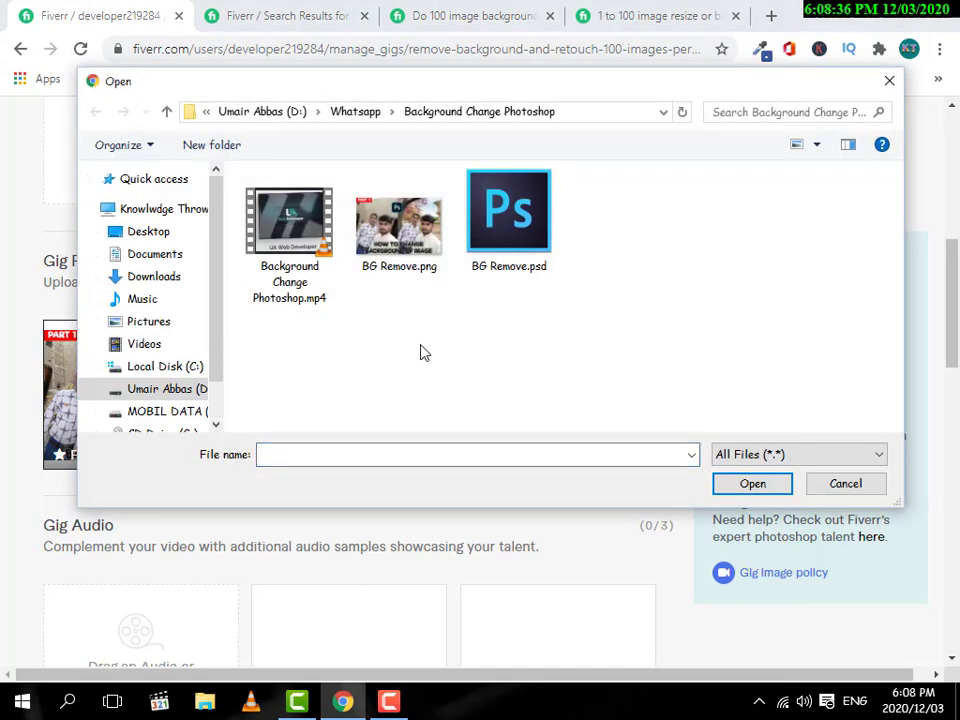
click(367, 113)
click(430, 111)
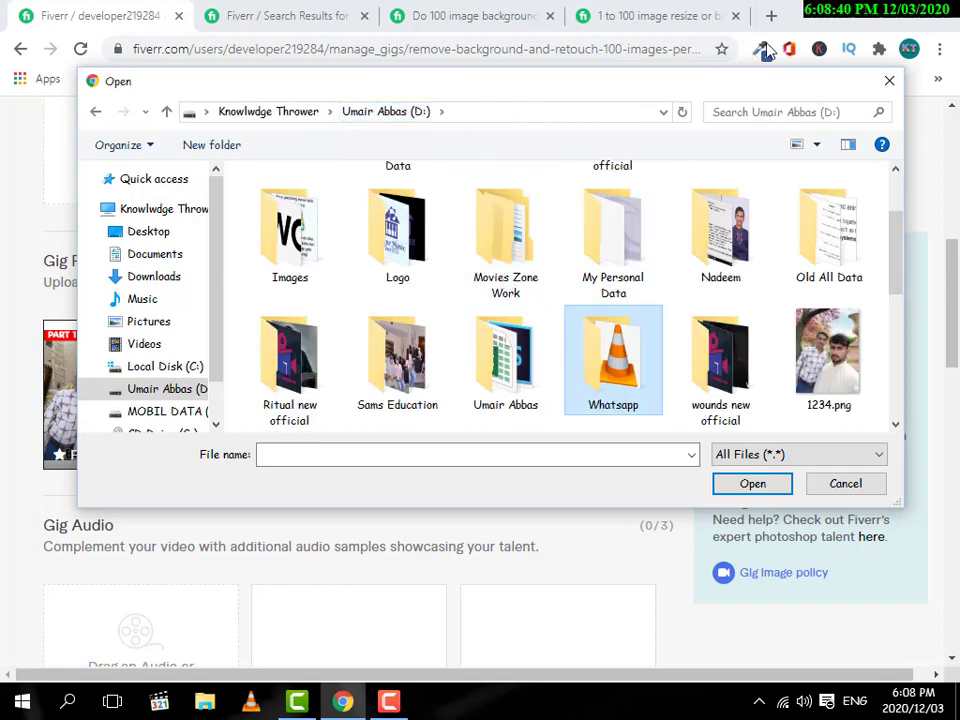
drag(840, 88, 793, 183)
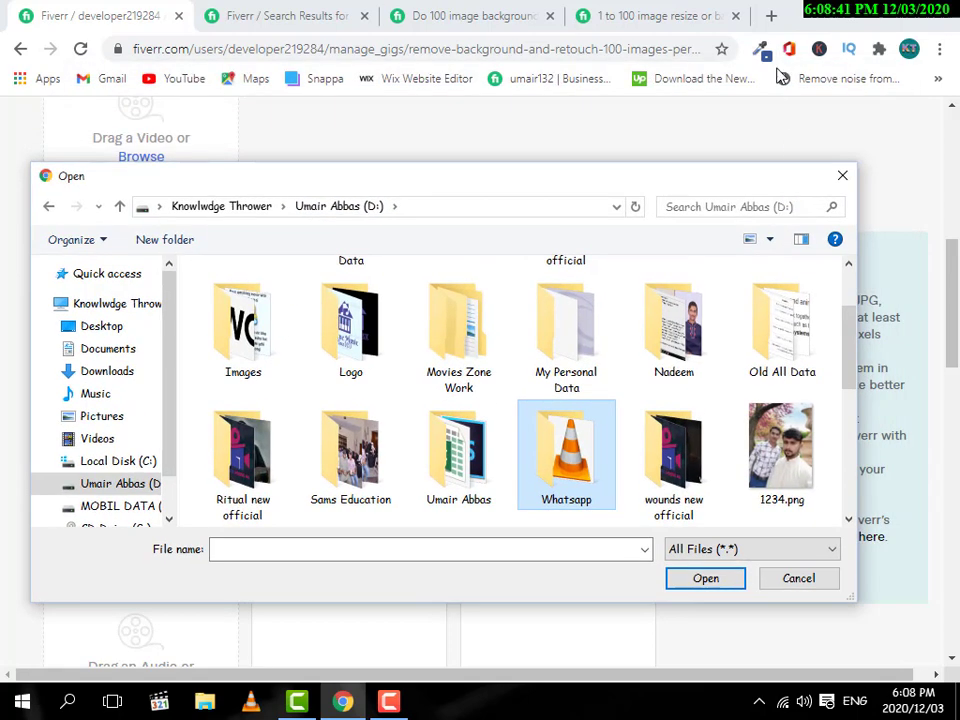
click(842, 175)
Launch Photoshop from the desktop dock and switch back to Chrome
key(super+d)
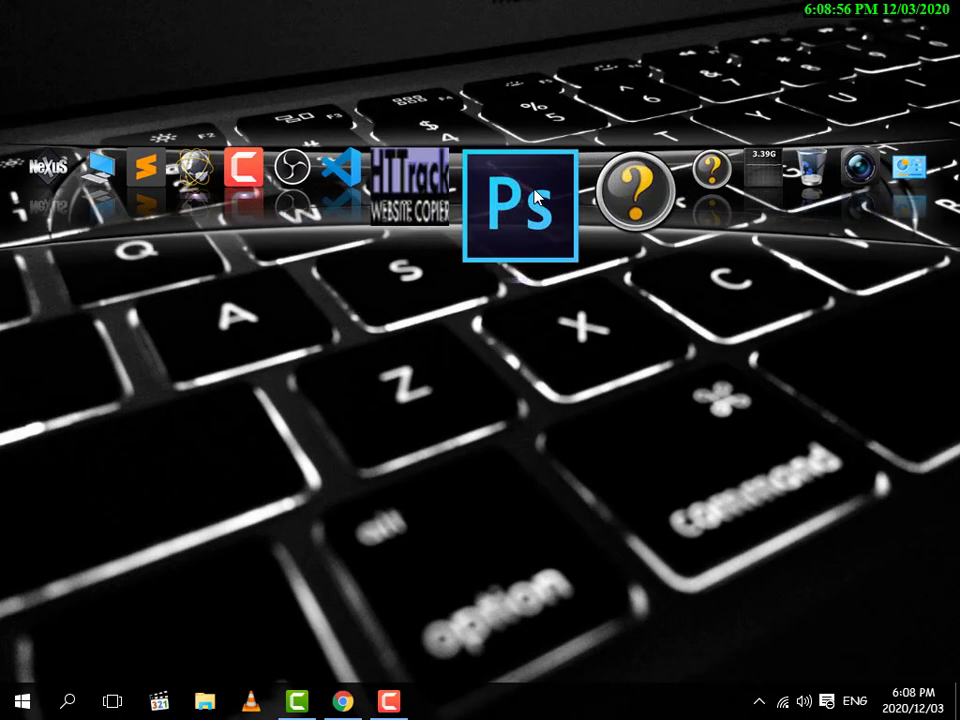
click(522, 180)
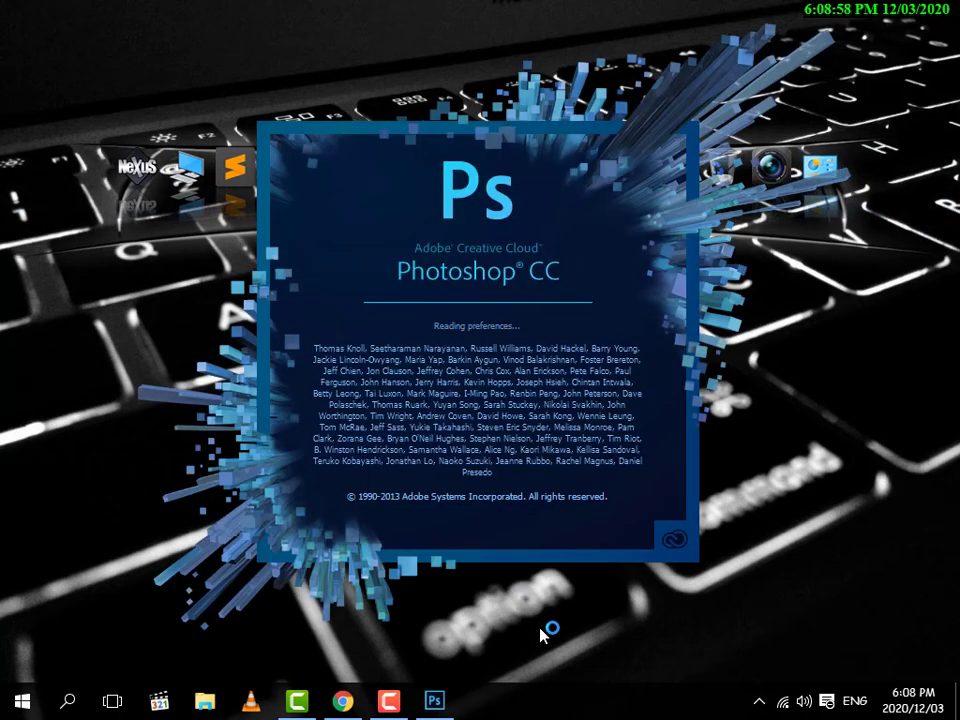
click(343, 700)
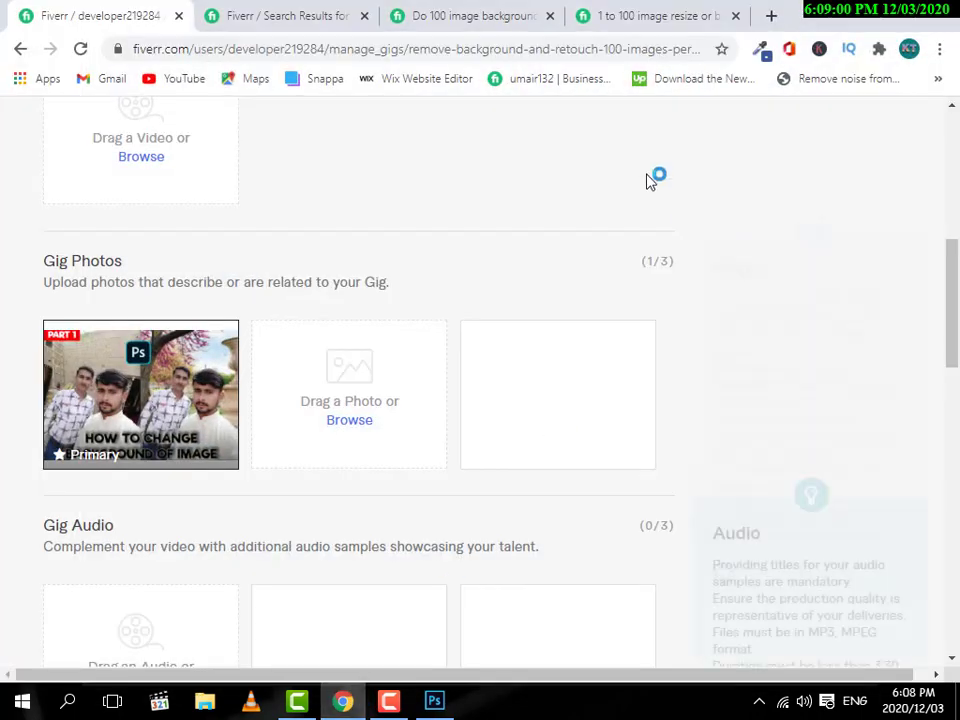
Search Google for "man png" in a new browser tab
click(671, 10)
click(771, 15)
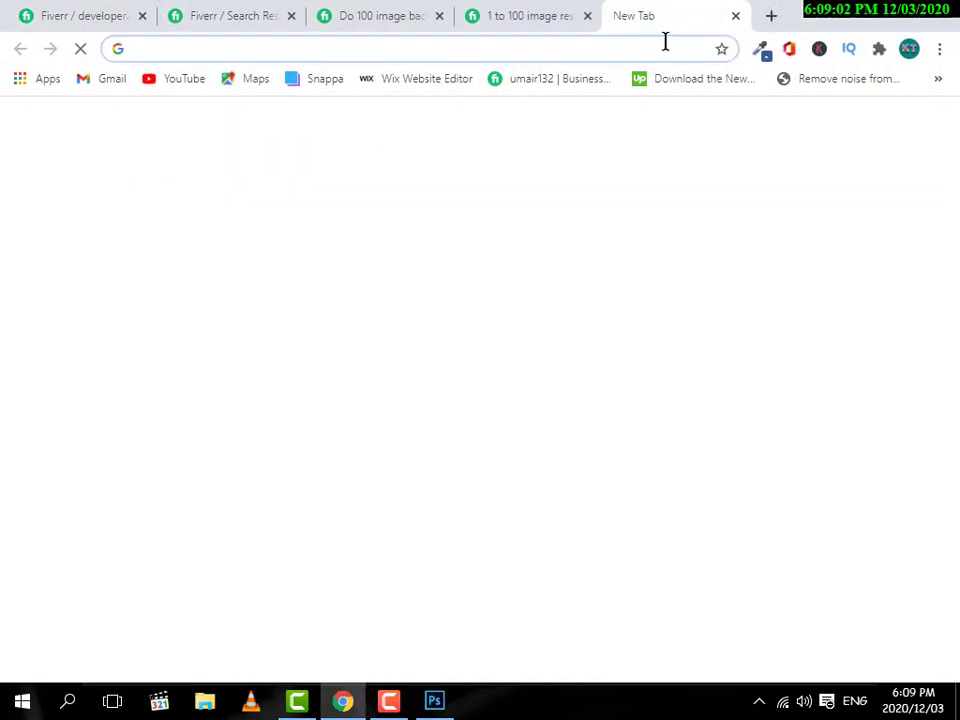
text(man )
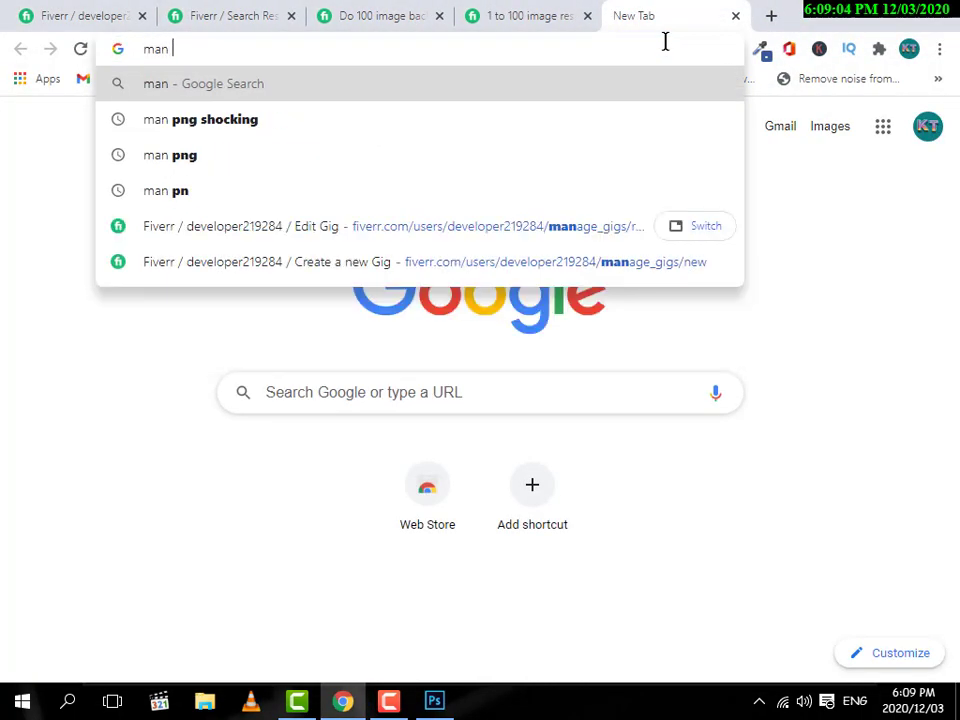
text(png)
key(Return)
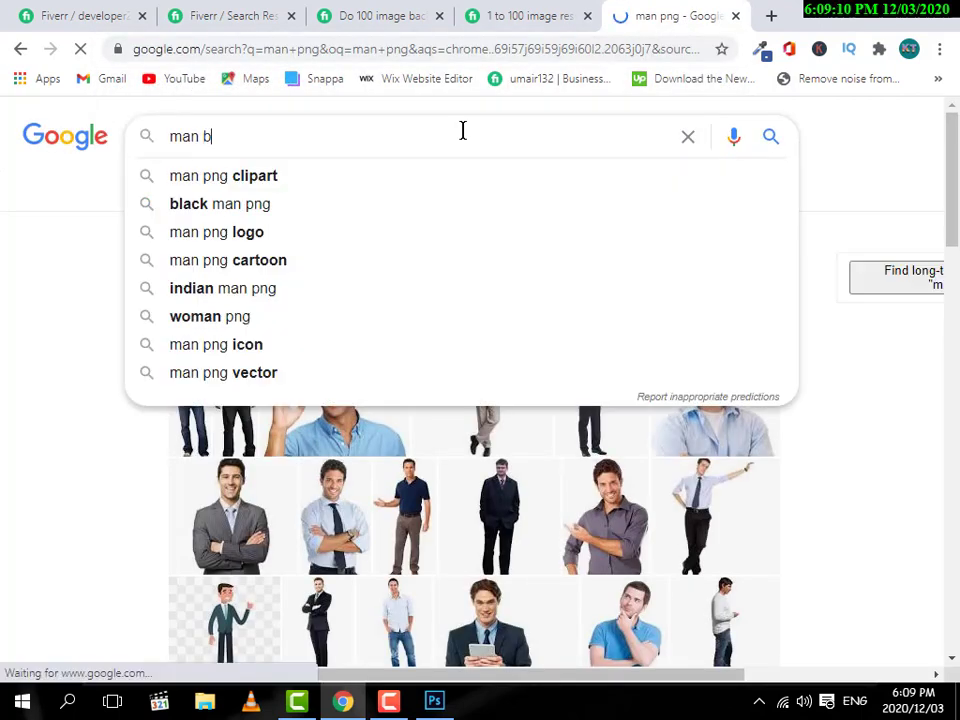
Change the Google search to "man jpg" and show the image results
key(BackSpace)
text(jpg)
key(Return)
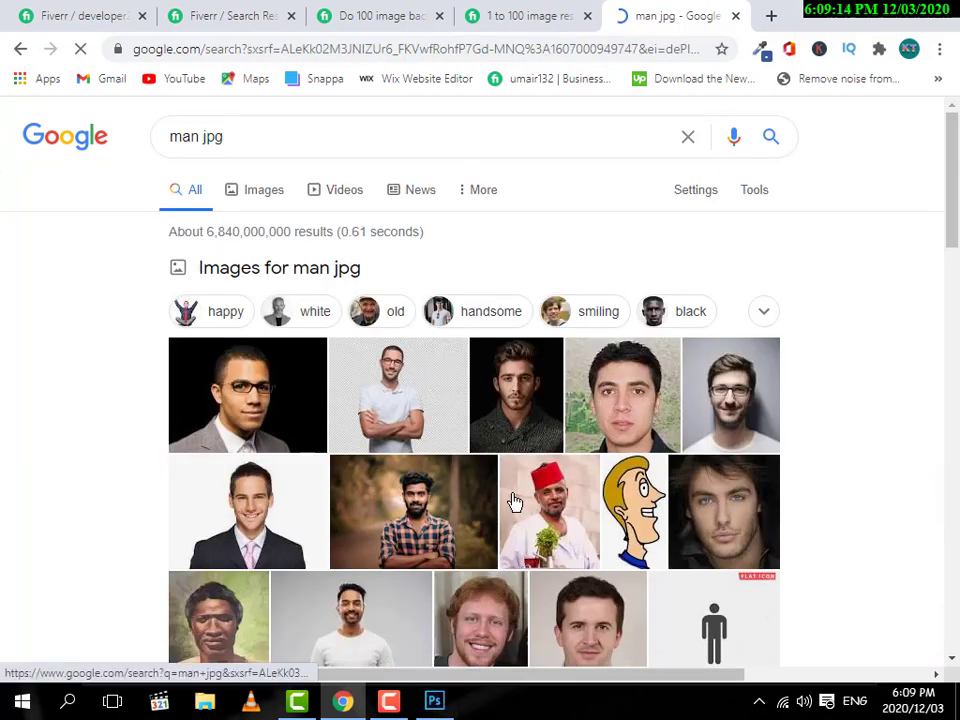
scroll(904, 339, down, 2)
scroll(834, 432, down, 1)
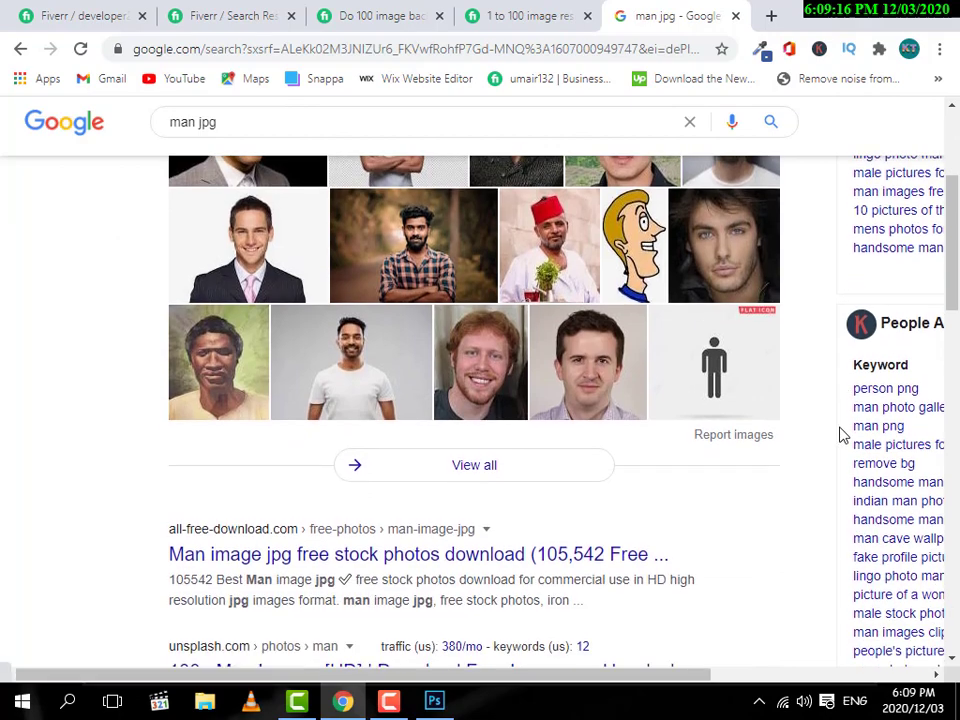
scroll(760, 433, up, 3)
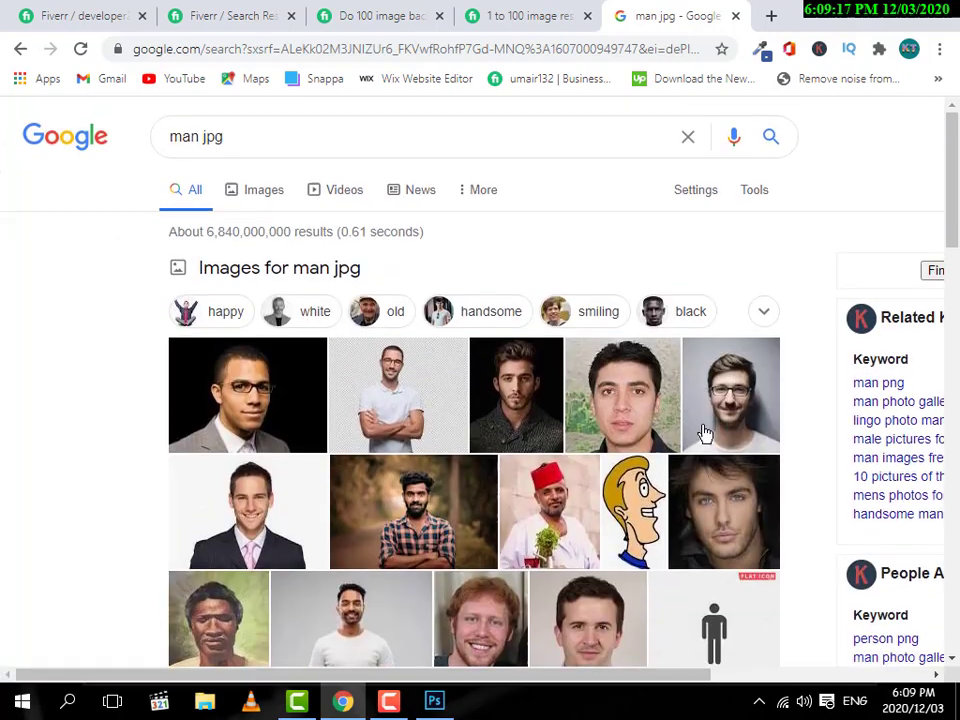
click(311, 196)
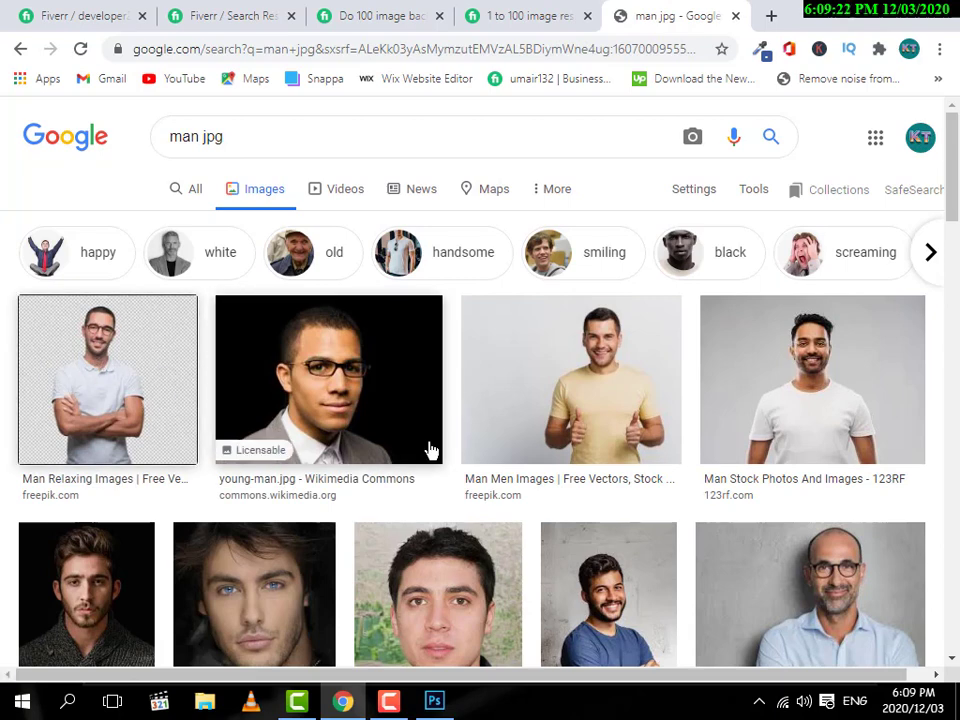
Save the 123RF stock photo of the smiling man in a white T-shirt to the Desktop as 12334.jpg
click(139, 403)
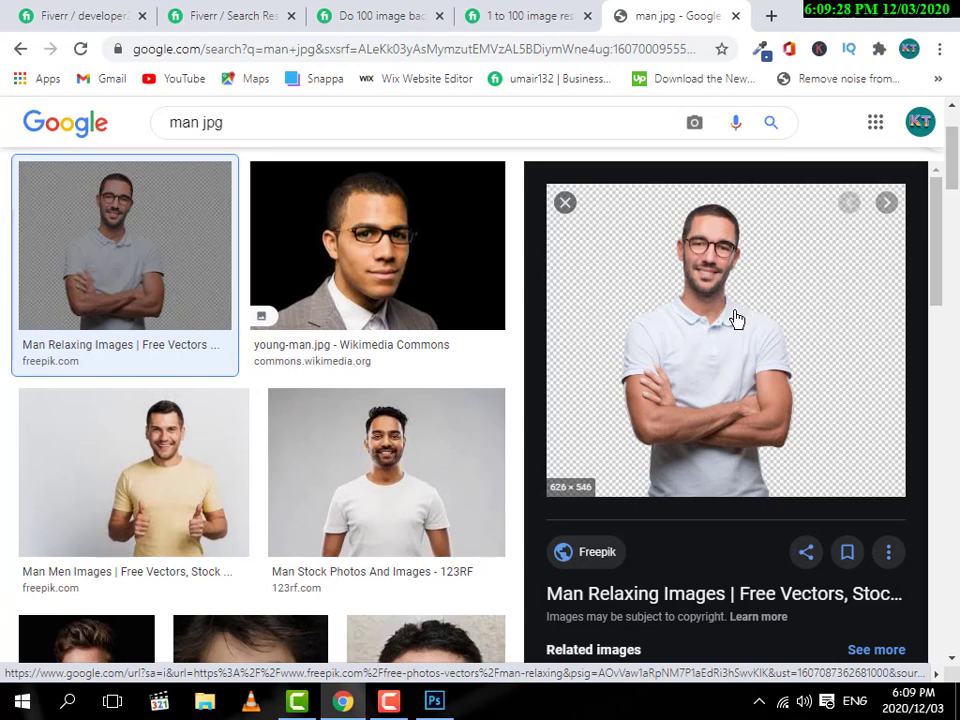
click(366, 492)
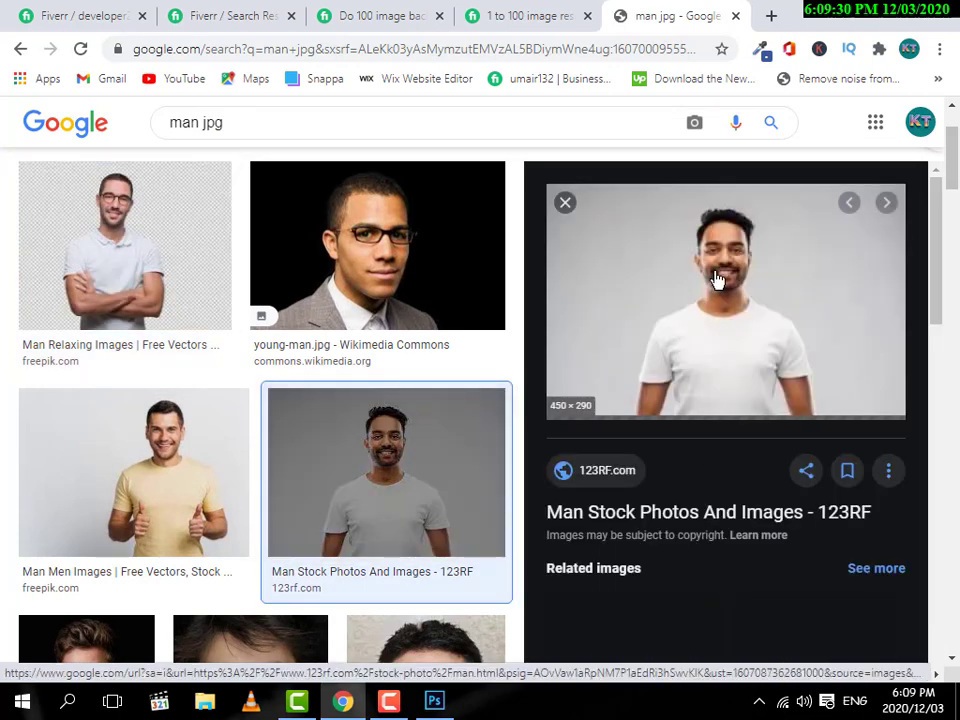
right_click(716, 272)
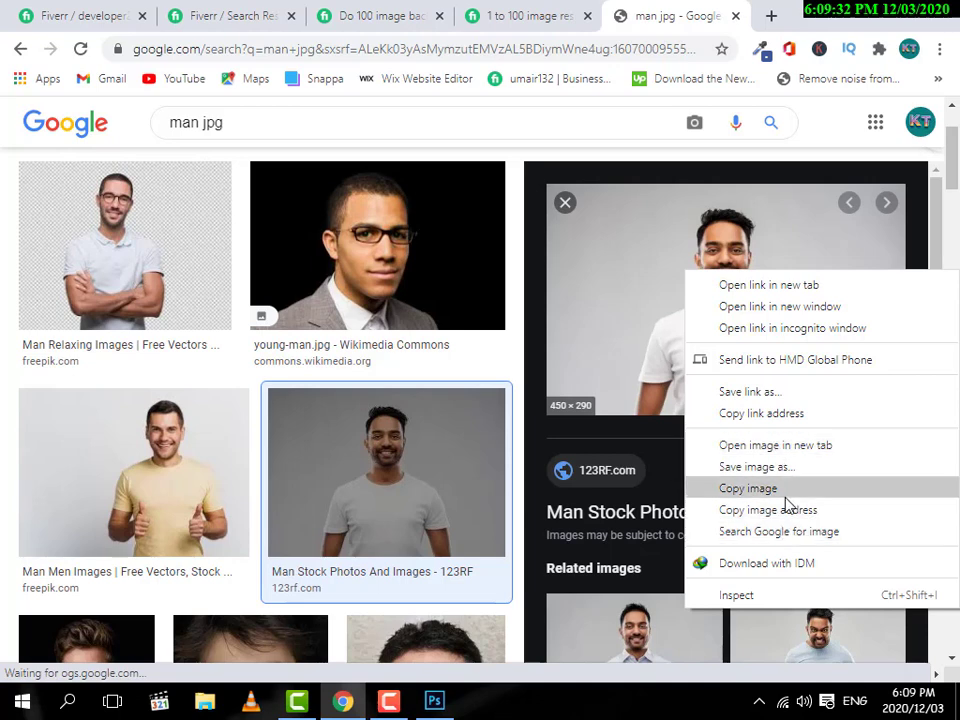
click(755, 467)
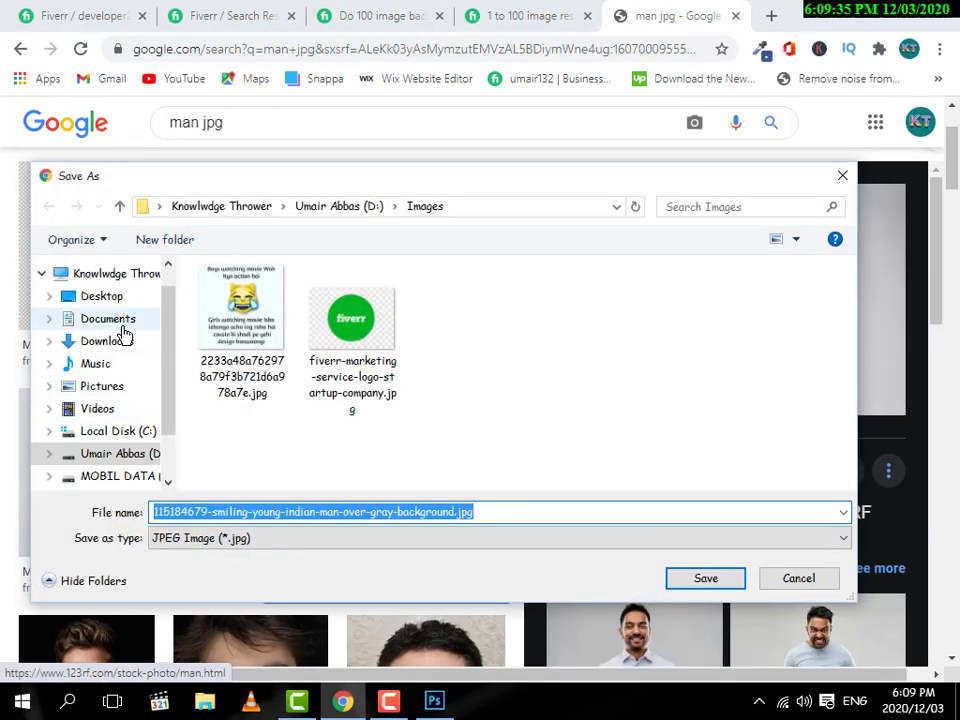
click(101, 296)
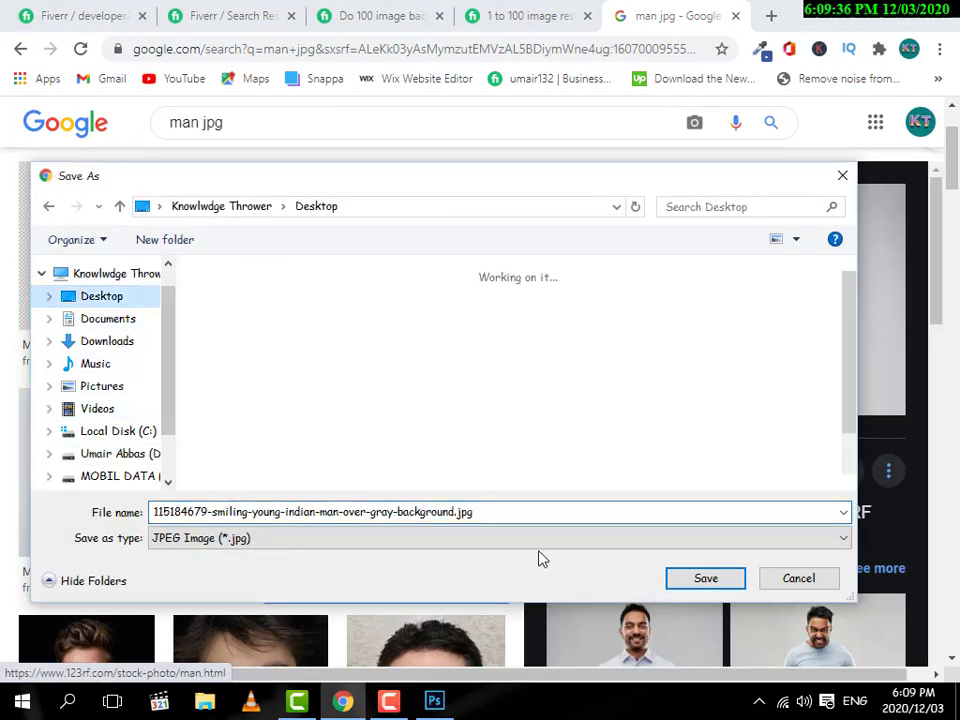
click(594, 512)
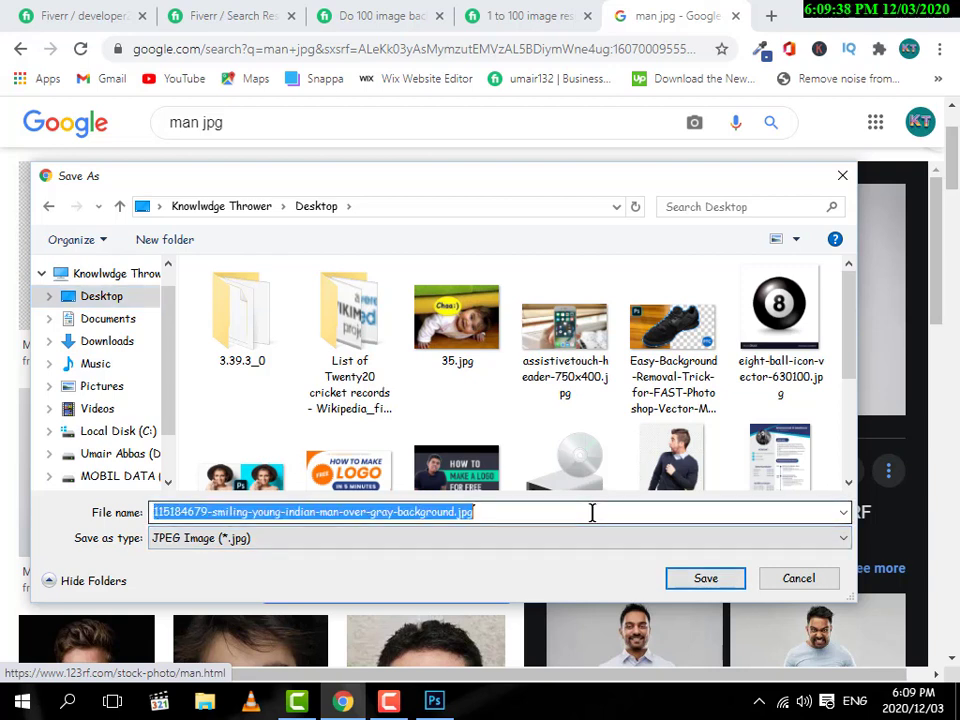
text(123)
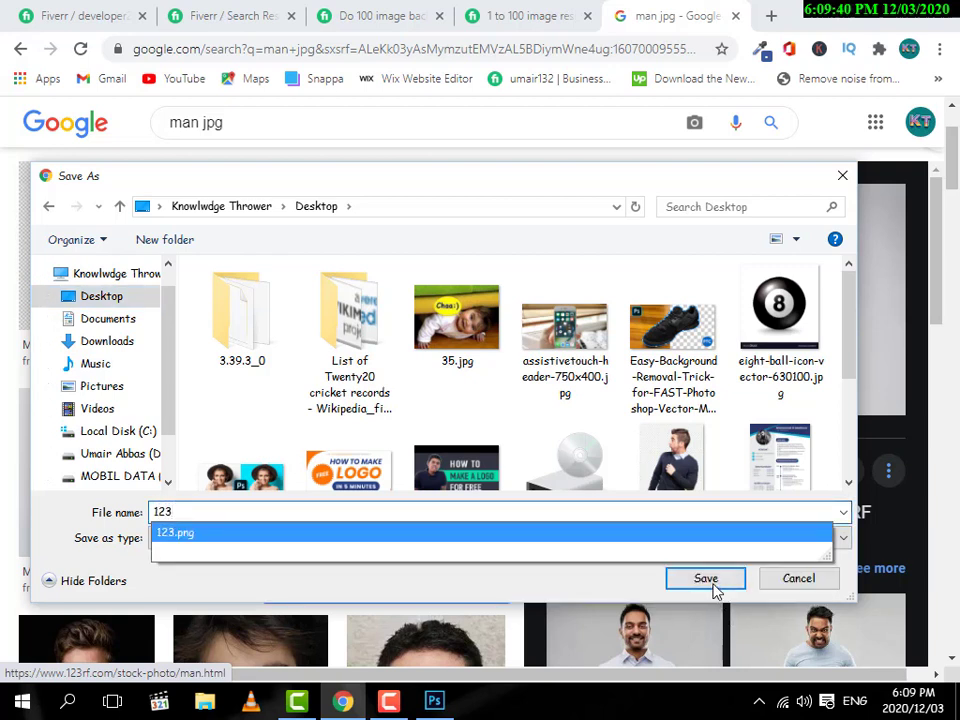
text(34)
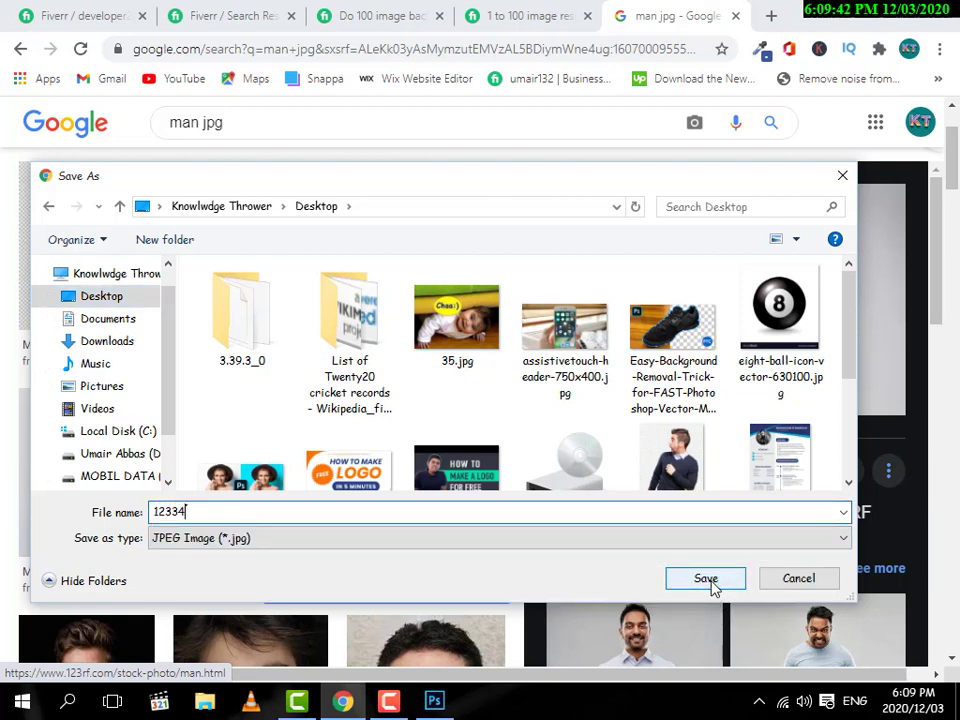
click(706, 579)
Check on Photoshop's startup and return to Chrome with a new tab open
click(843, 12)
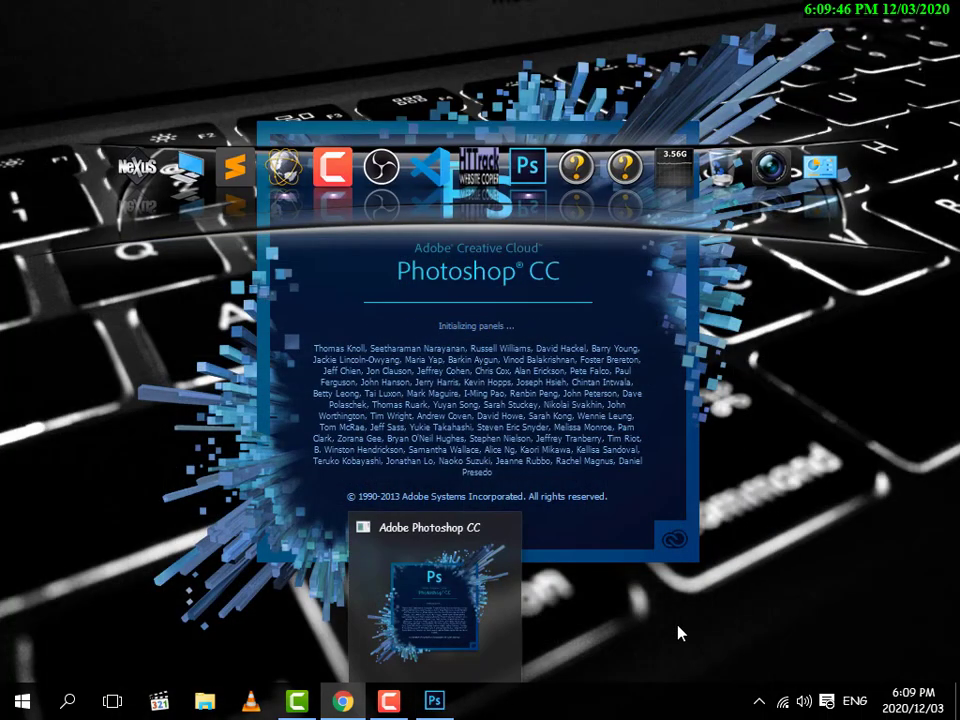
click(345, 701)
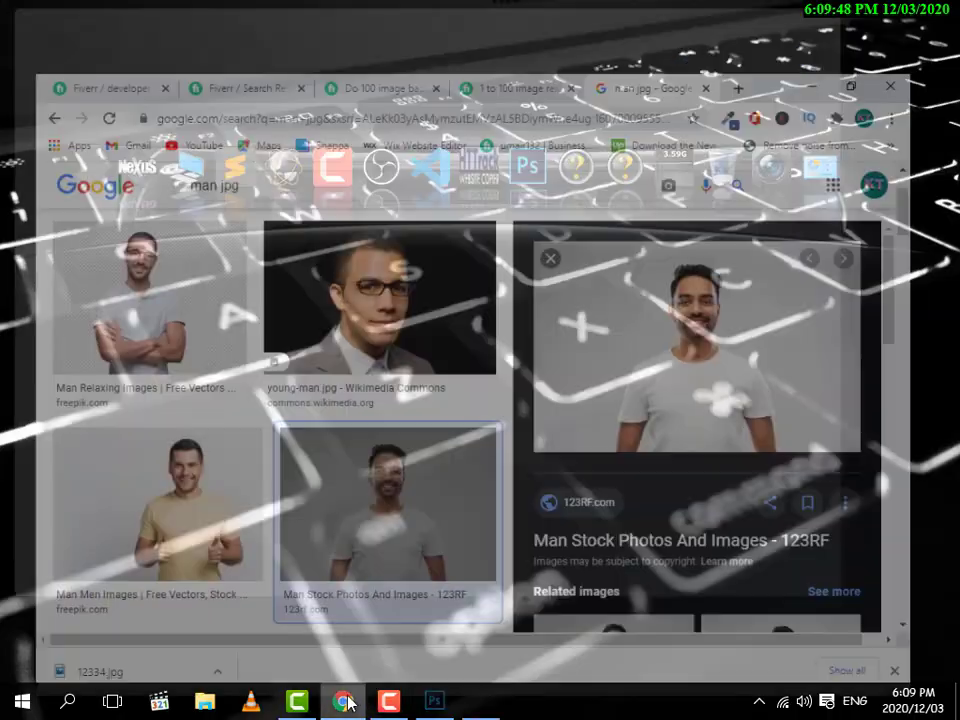
click(771, 15)
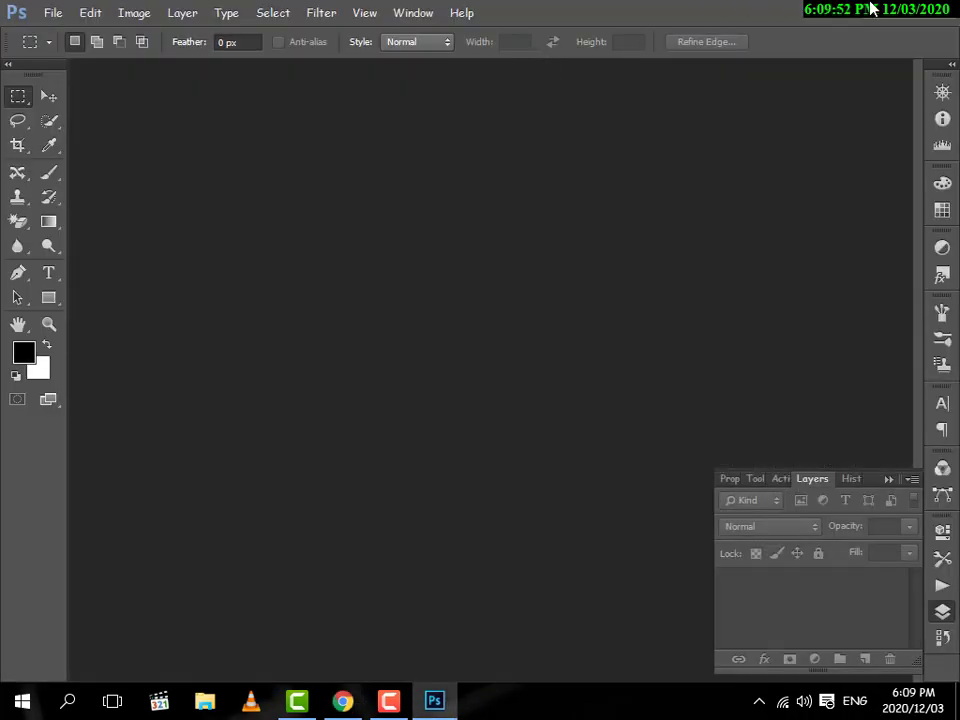
key(alt+Tab)
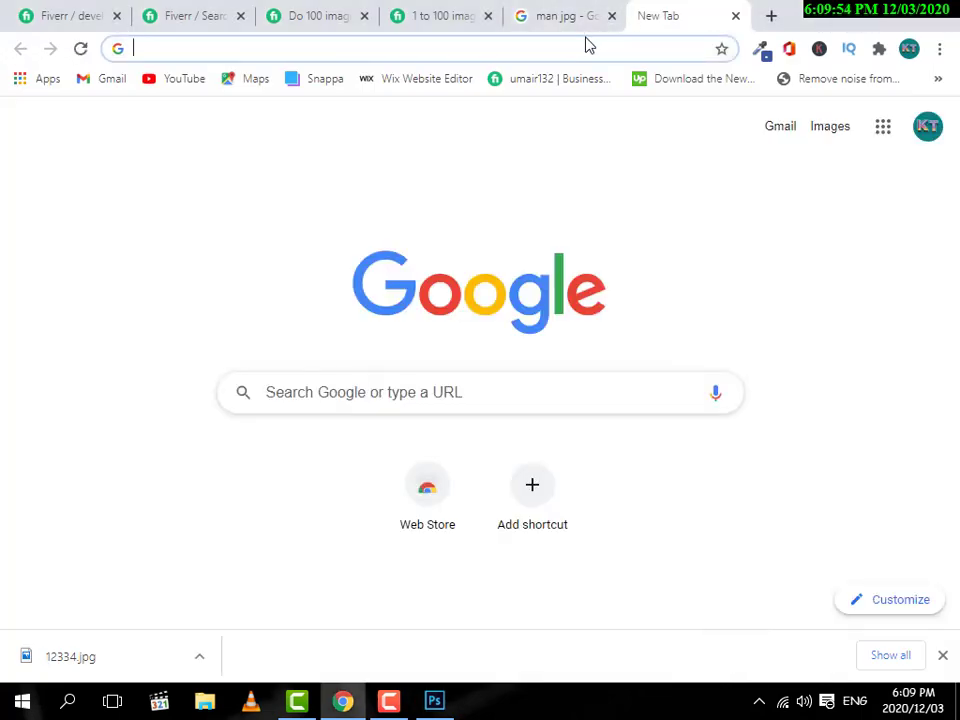
Search Google for "bg removal" and open the remove.bg website
text(bg re)
text(al)
key(Return)
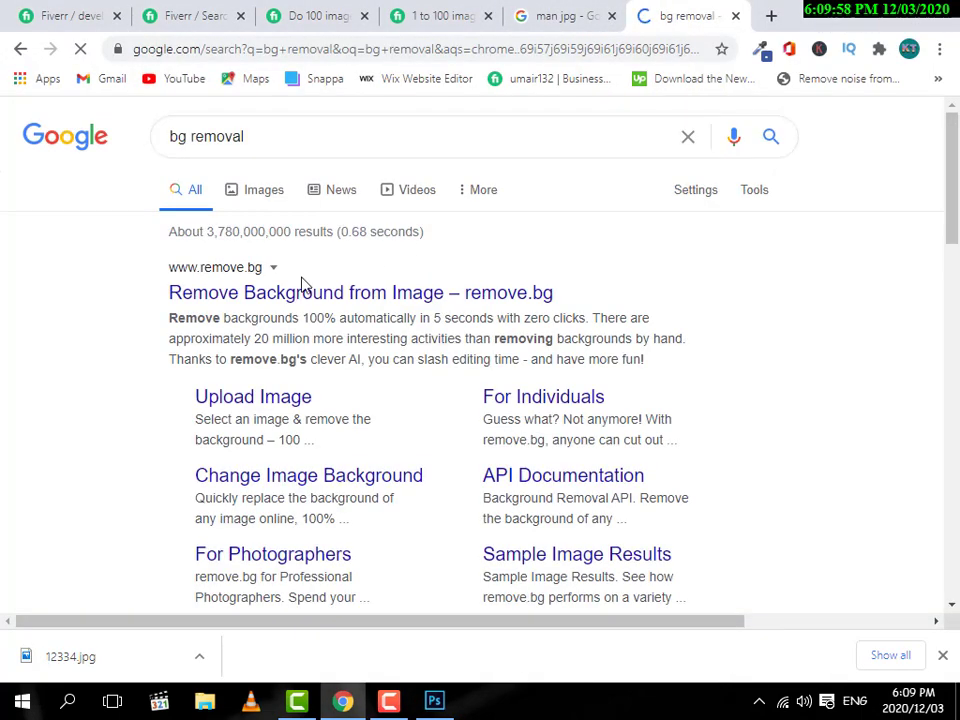
click(314, 305)
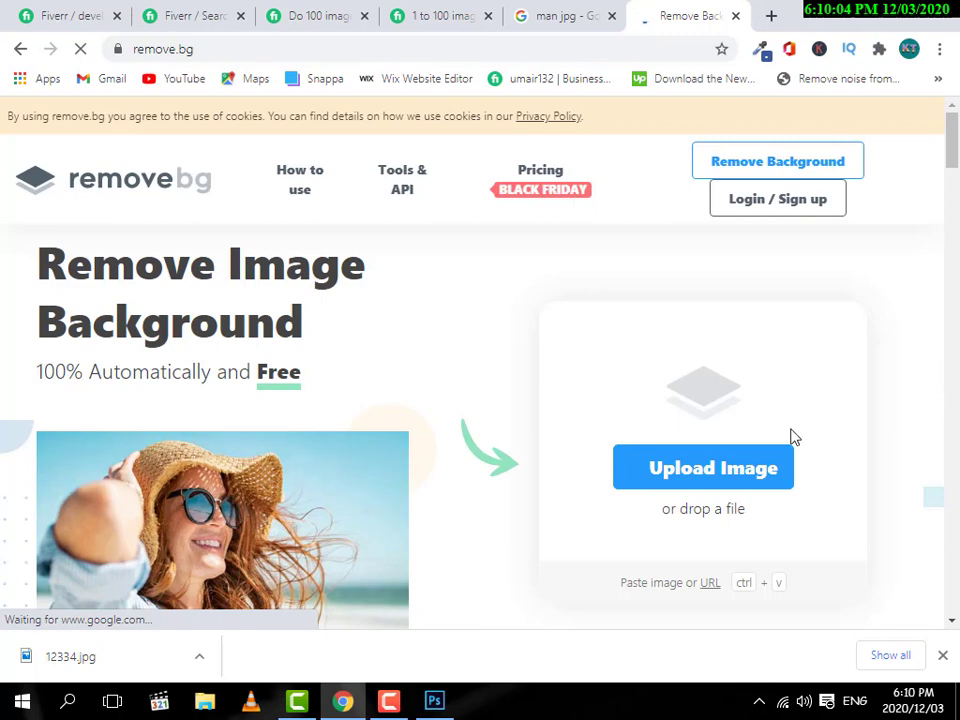
Upload 12334.jpg from the Desktop to remove.bg and view the cut-out of the man
scroll(793, 437, down, 1)
click(740, 388)
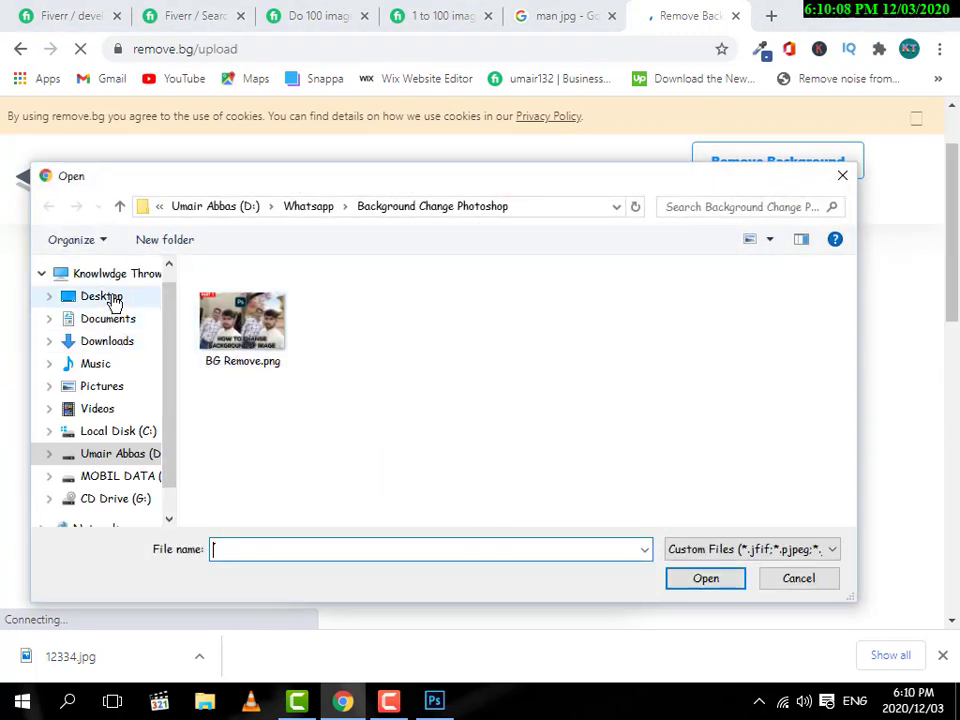
click(108, 297)
click(458, 470)
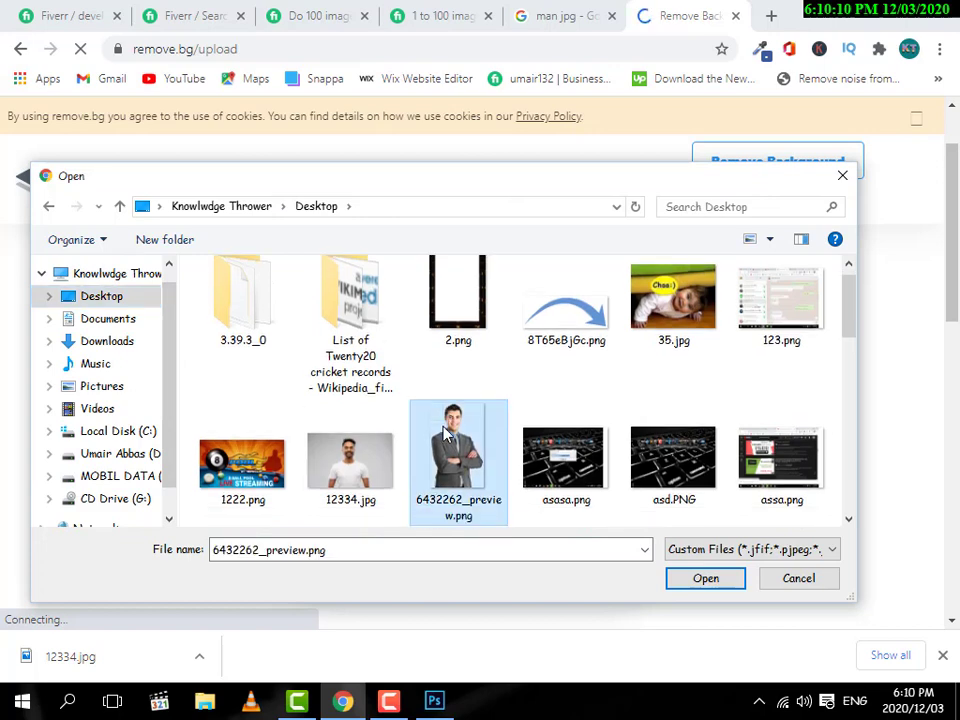
double_click(450, 460)
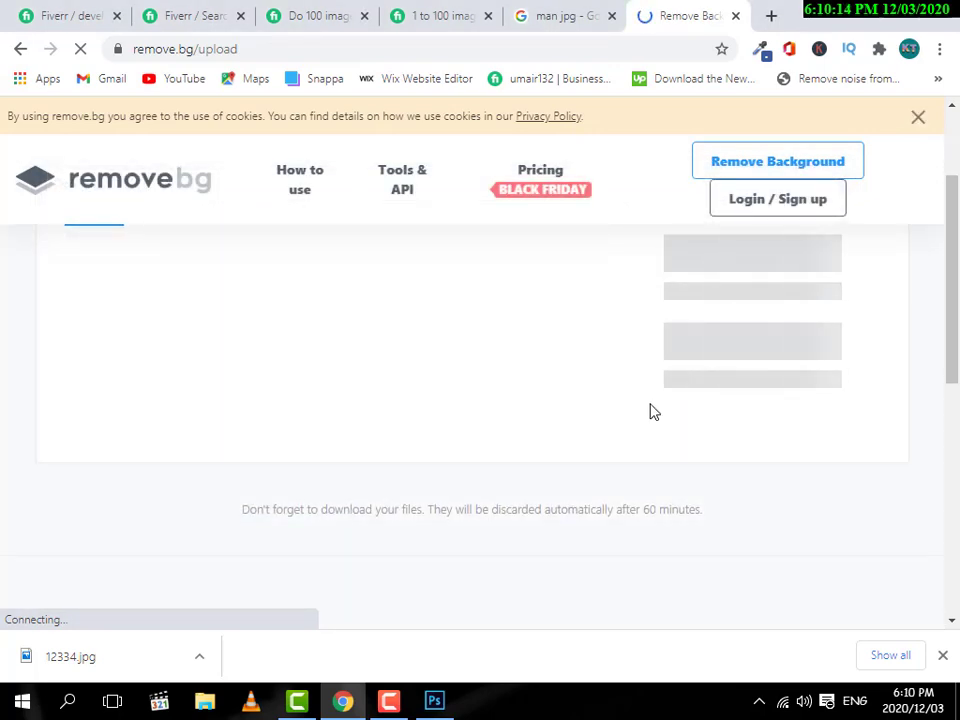
scroll(655, 372, up, 1)
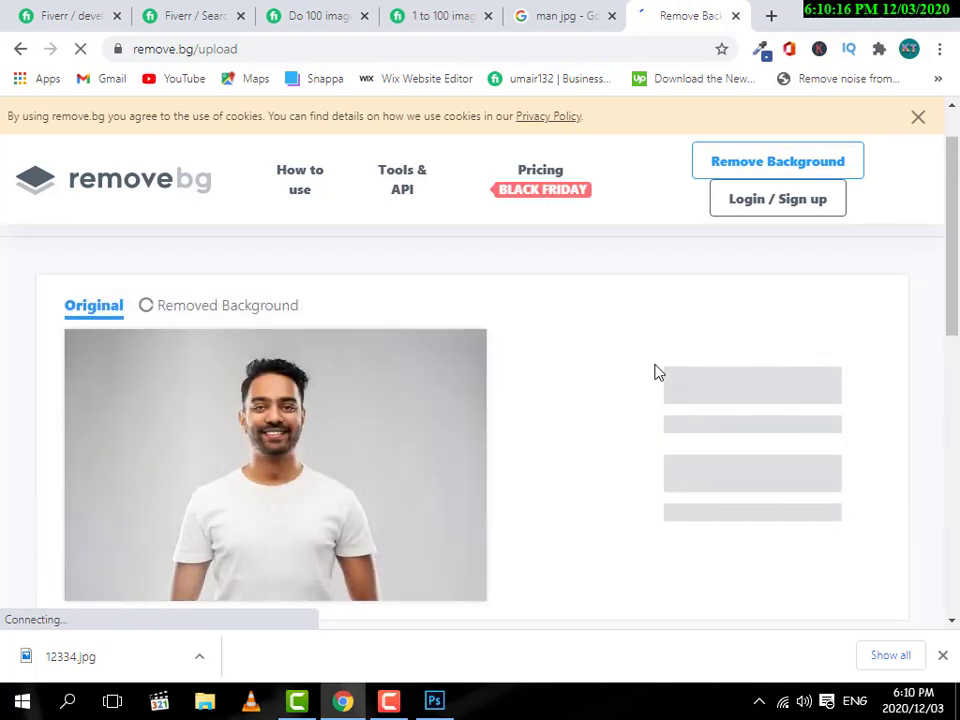
scroll(655, 372, up, 1)
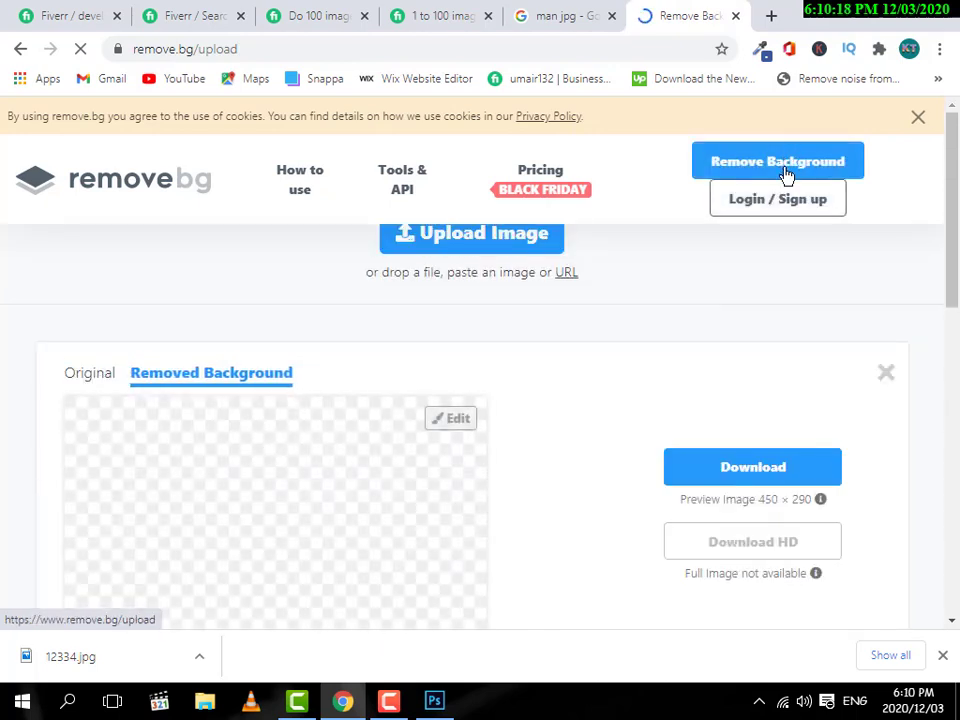
scroll(615, 519, down, 3)
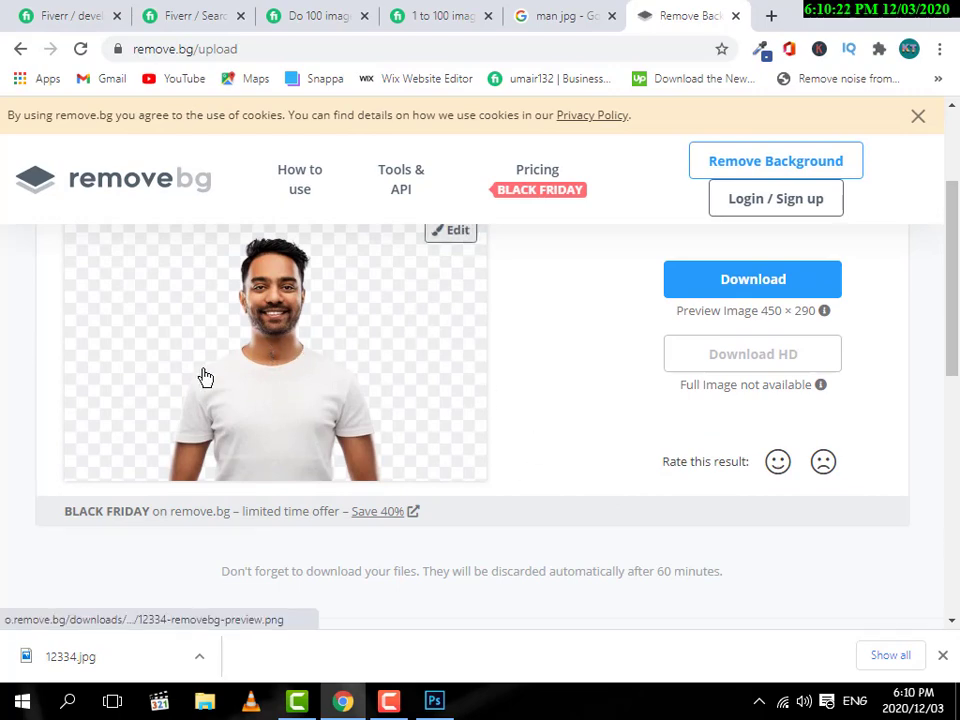
key(super+d)
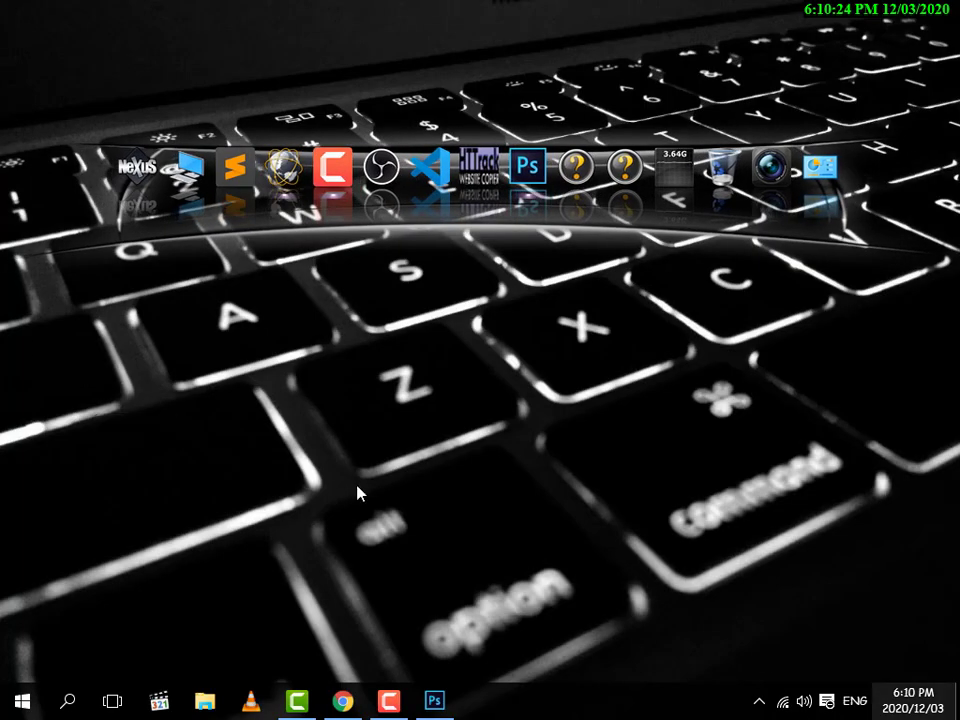
key(super+d)
key(super+alt+d)
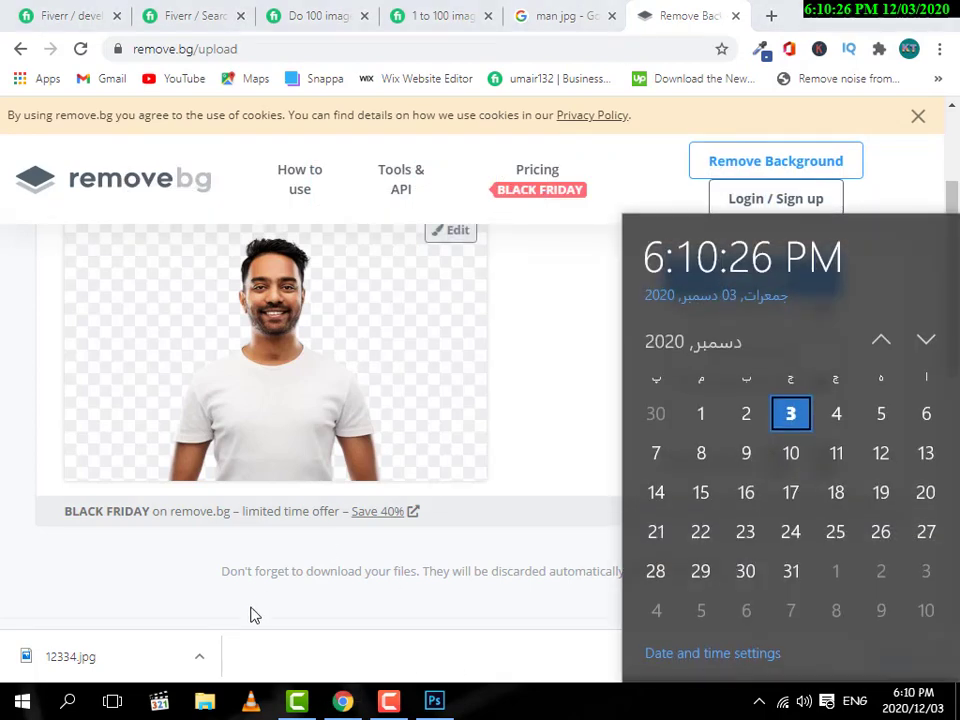
key(Escape)
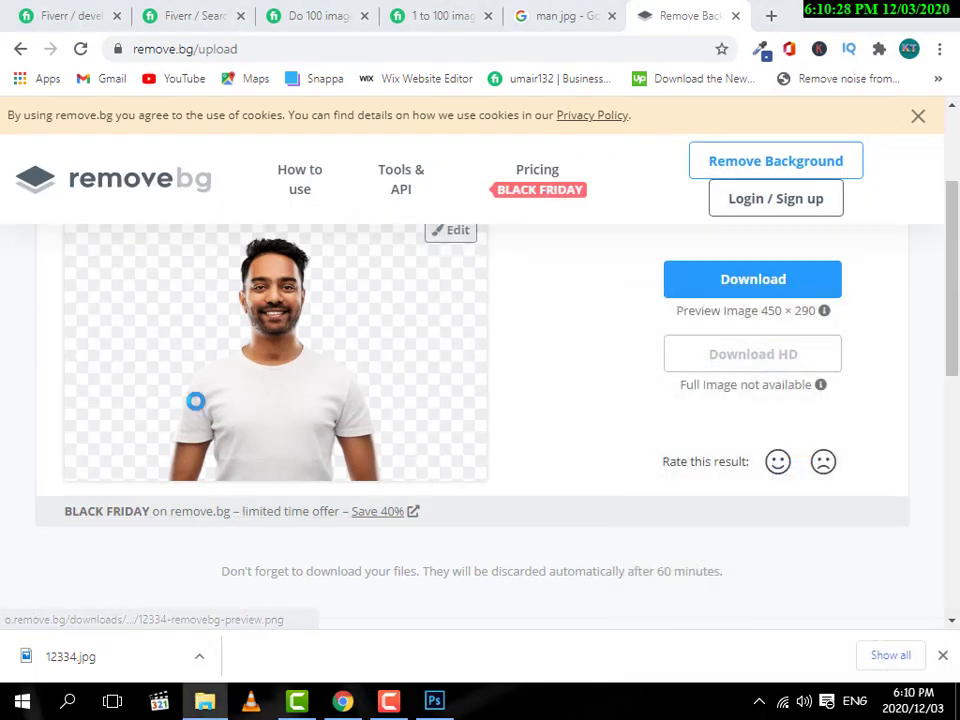
View the original photo 12334.jpg from the Desktop folder in File Explorer, and return to the remove.bg result
key(super+e)
click(72, 152)
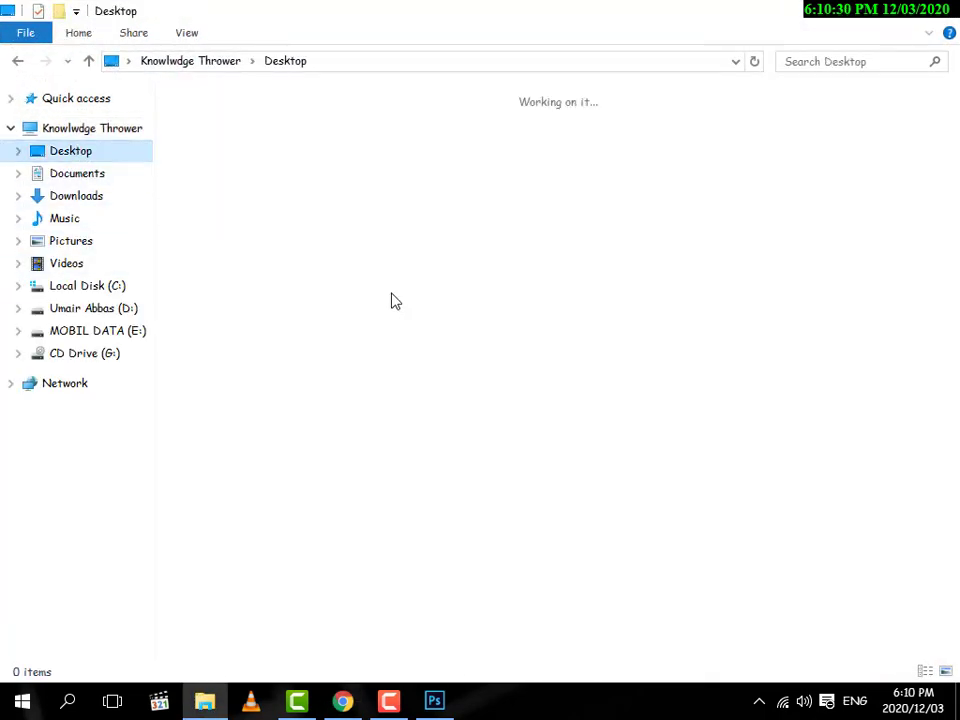
click(729, 368)
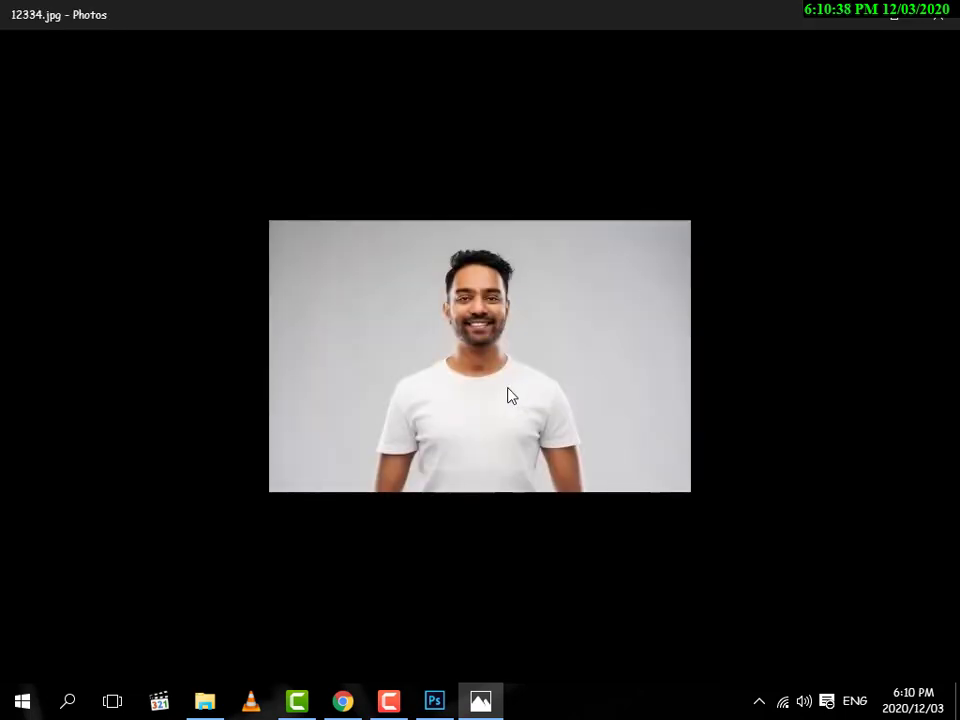
click(938, 15)
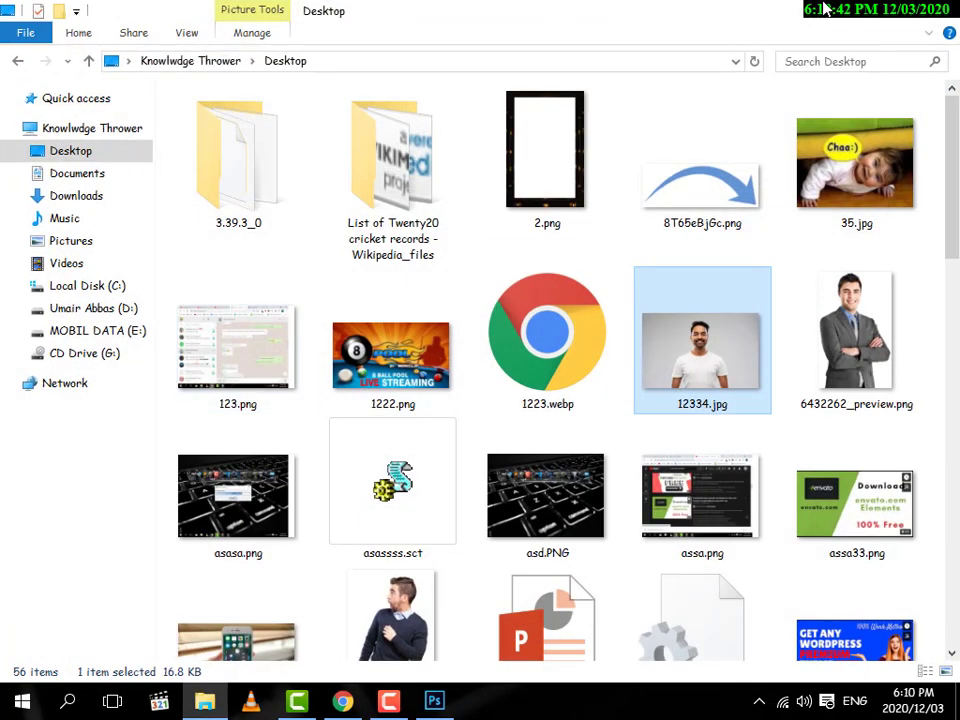
click(852, 20)
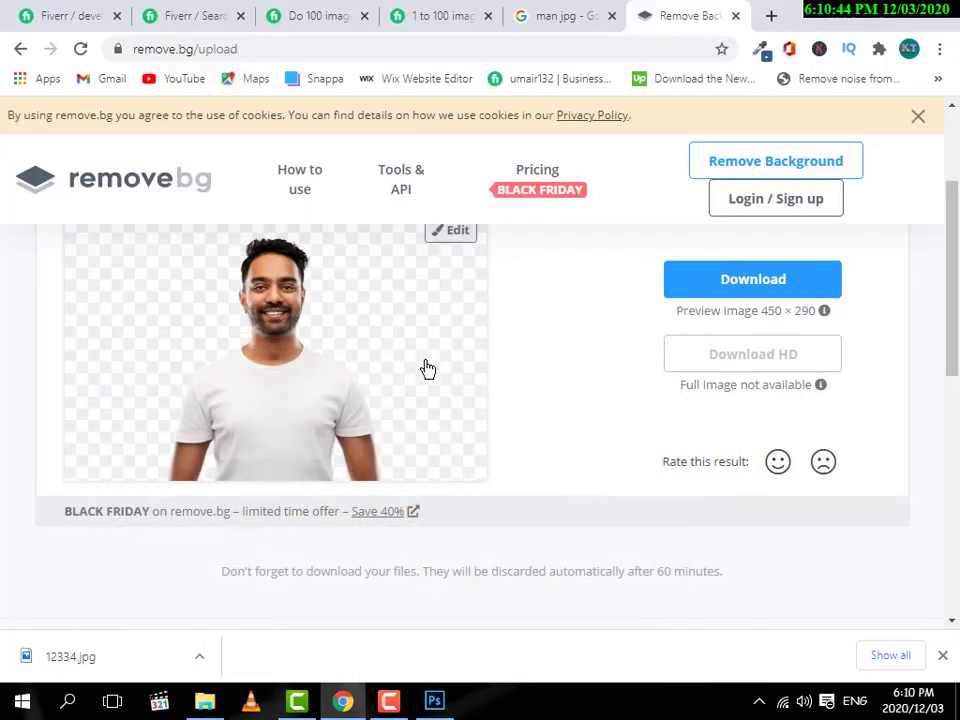
Download the preview-size cut-out of the man from remove.bg
click(720, 287)
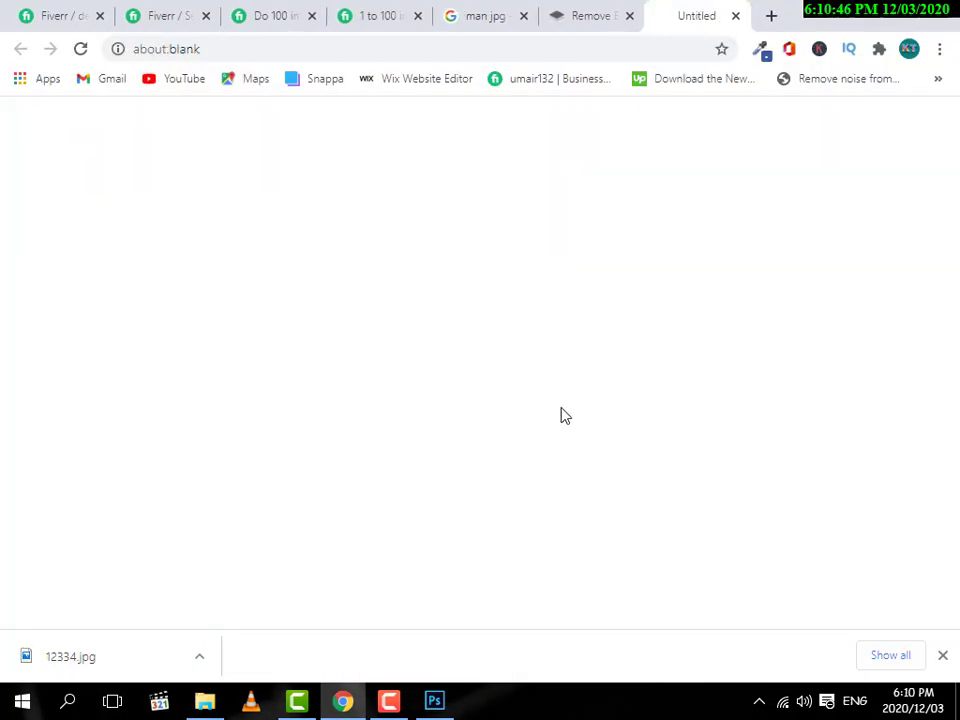
click(133, 664)
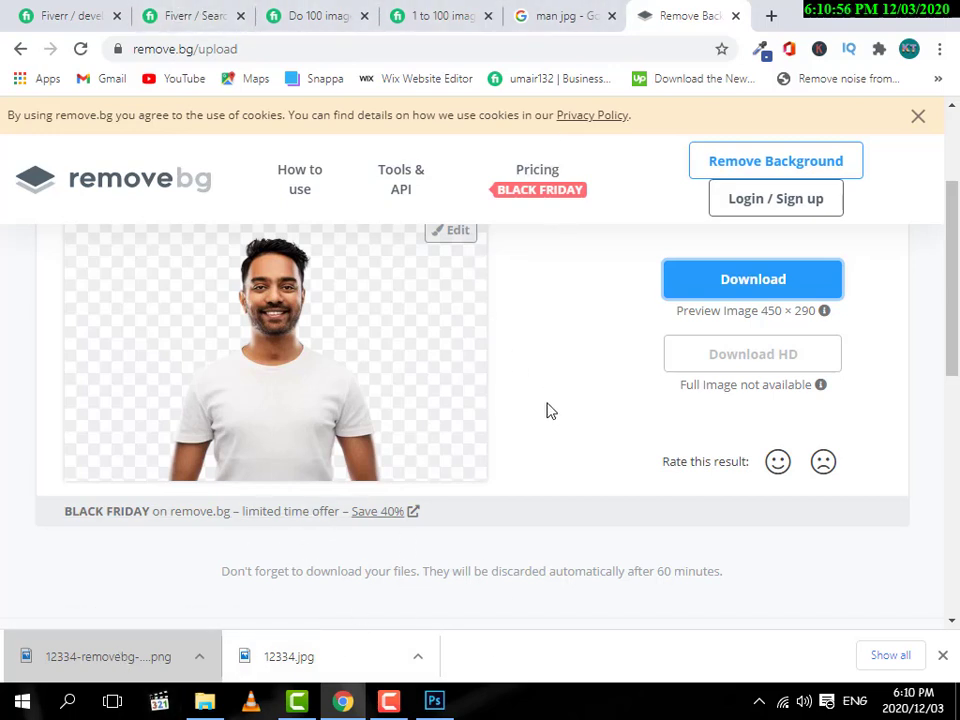
Switch to Photoshop and open the original photo 12334.jpg from the Desktop
key(super+d)
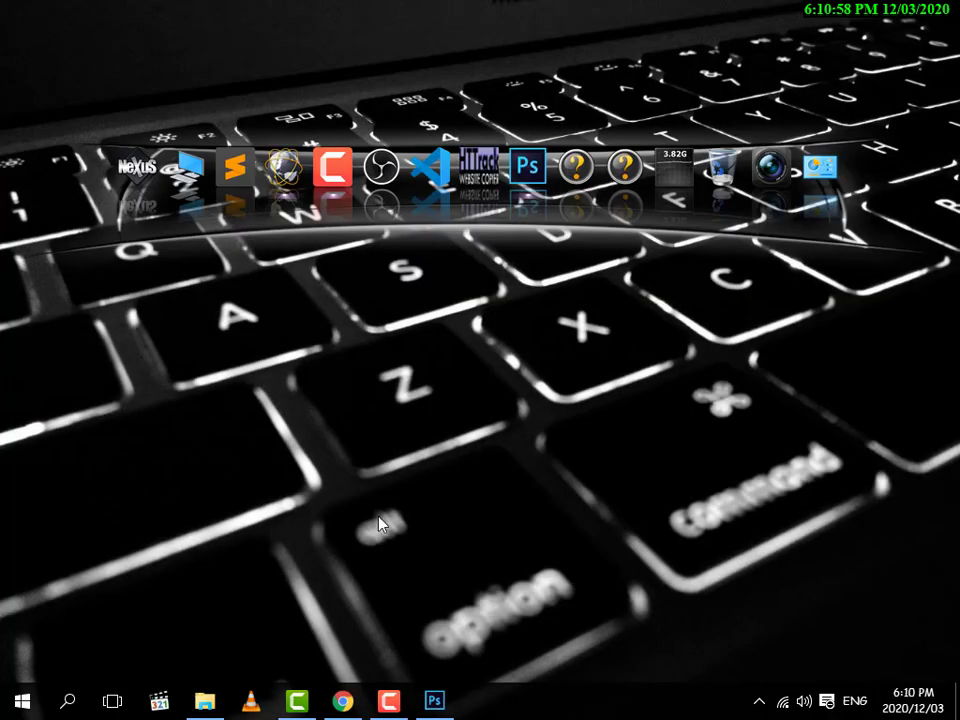
right_click(378, 260)
click(486, 352)
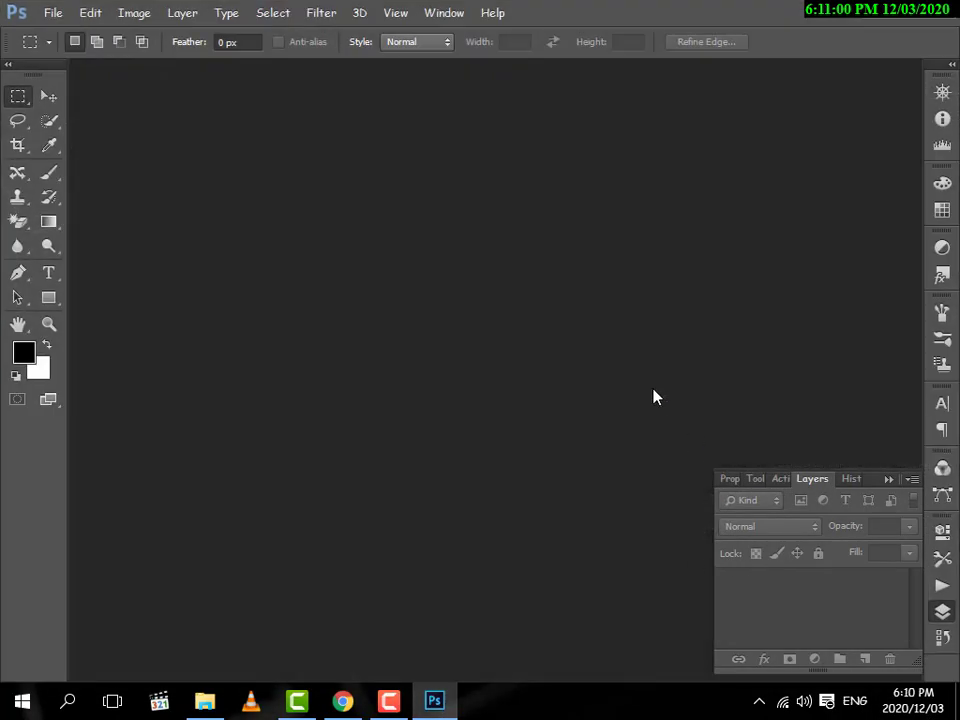
double_click(466, 377)
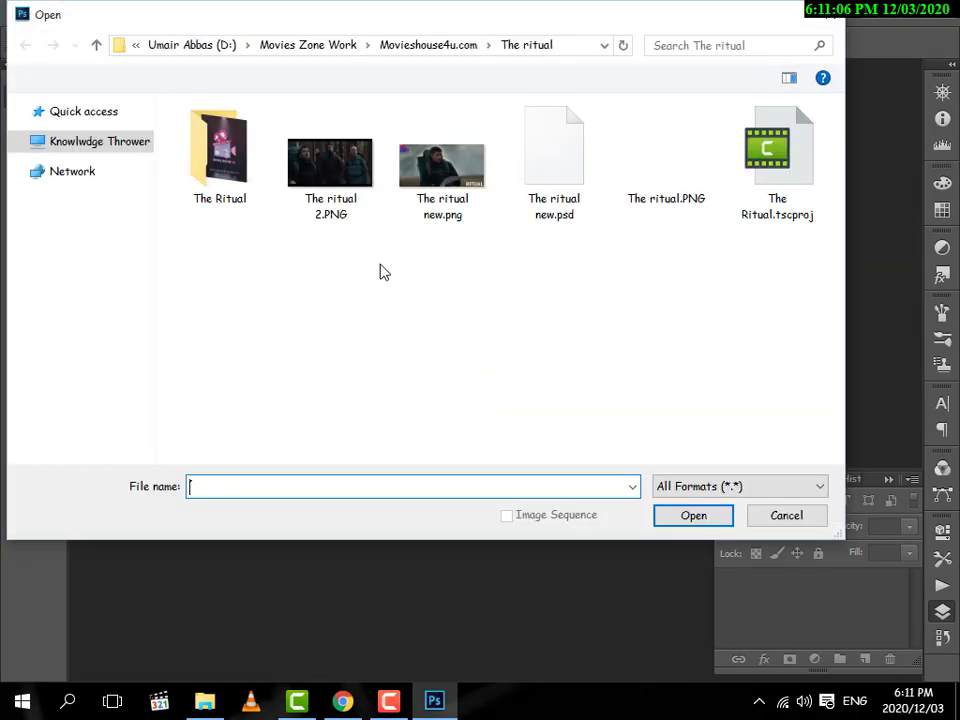
click(616, 376)
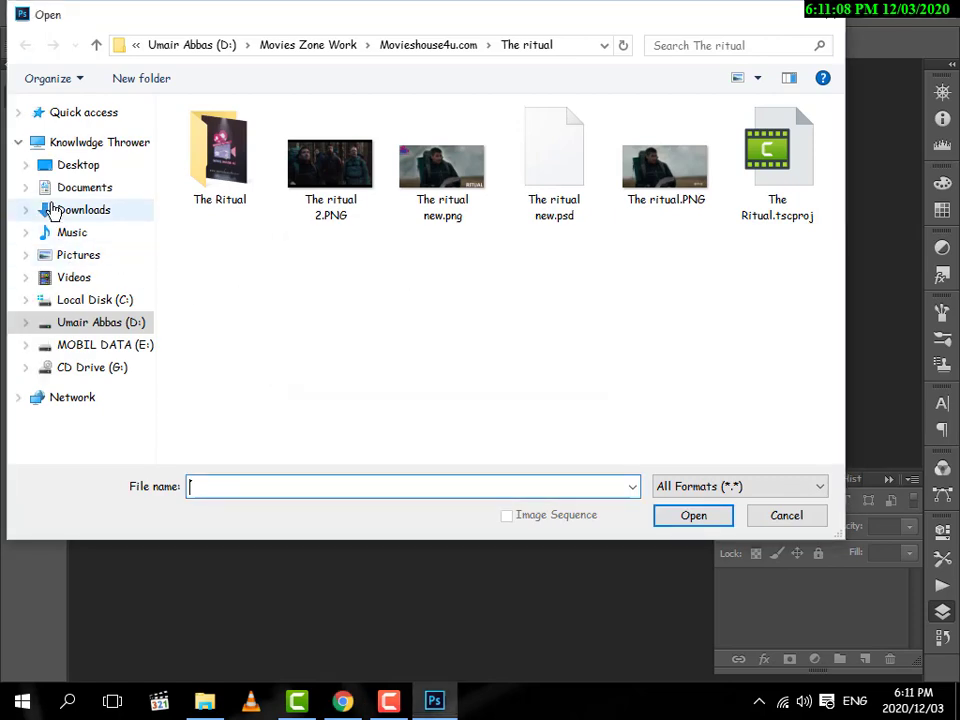
click(88, 167)
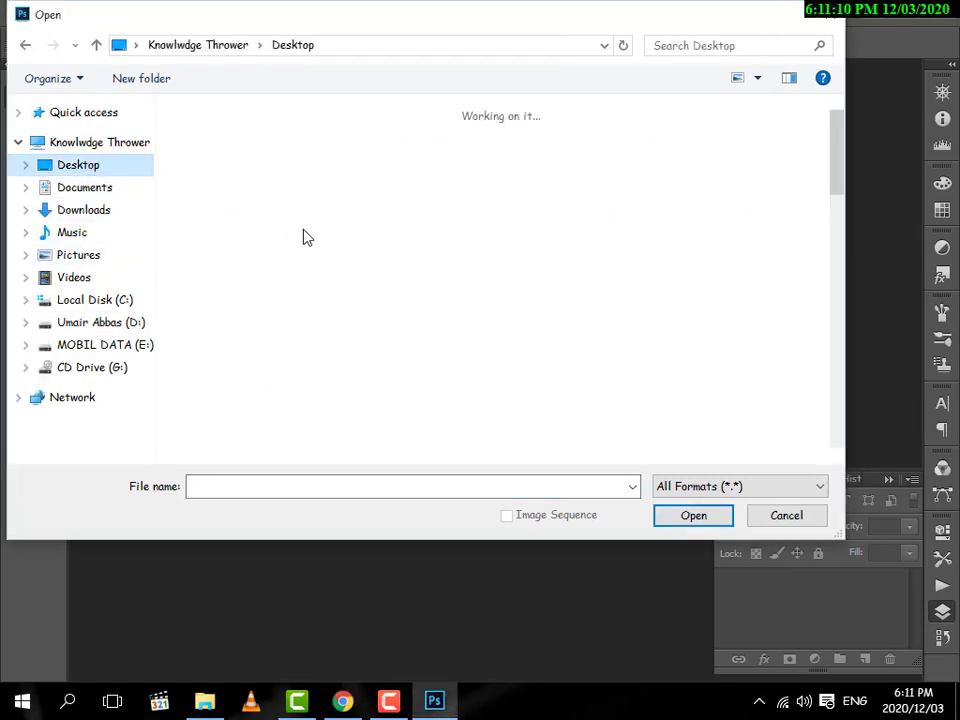
click(468, 260)
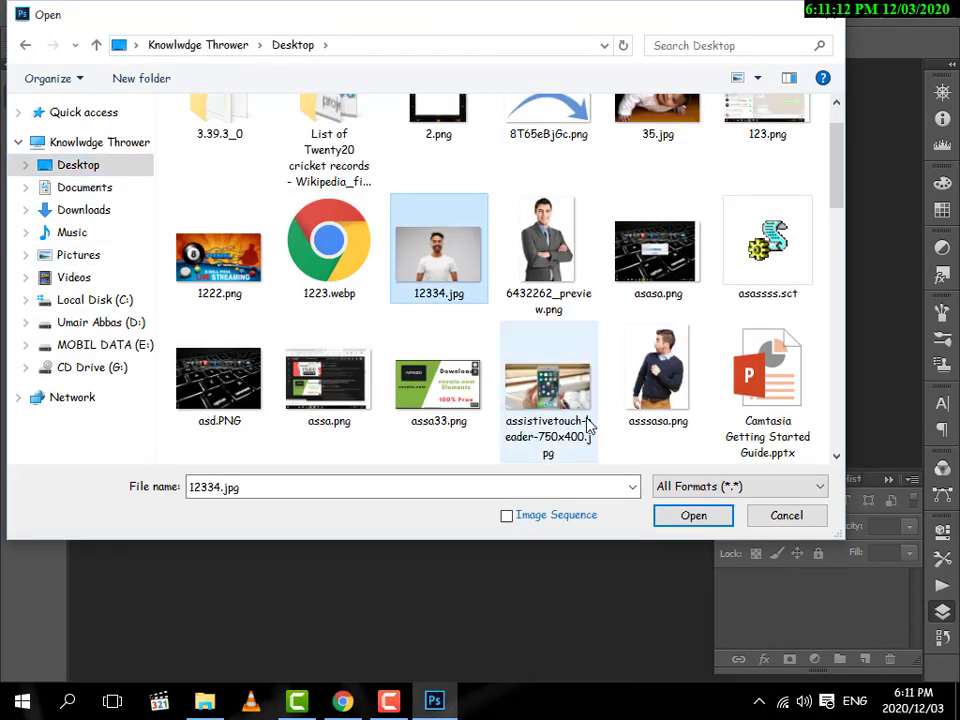
click(686, 516)
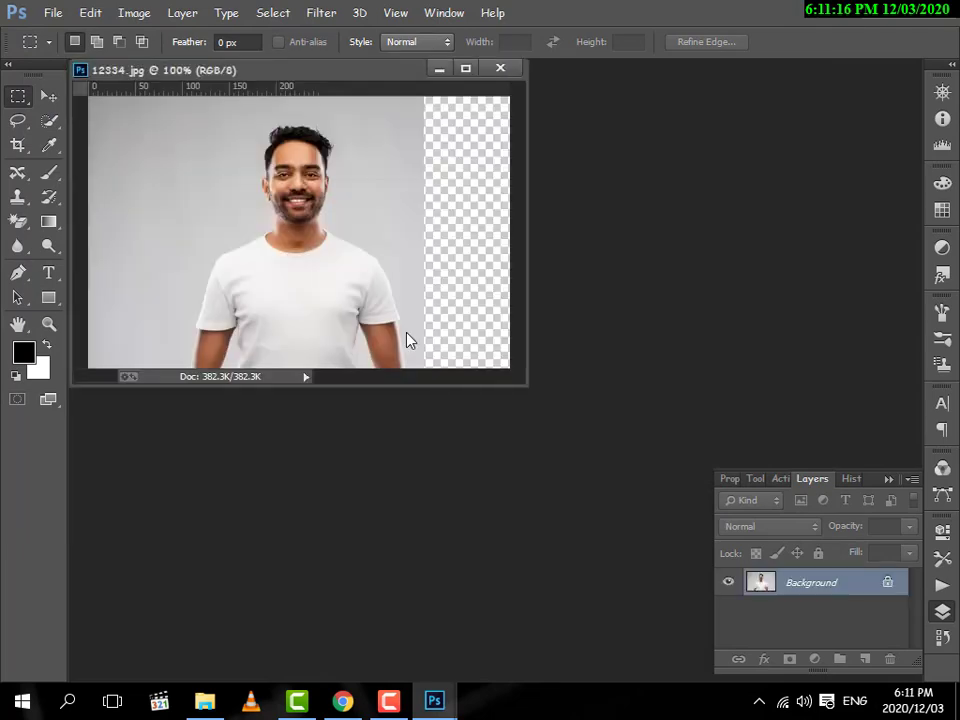
Open 12334-removebg-preview.png from the Downloads folder as a second document
key(ctrl+o)
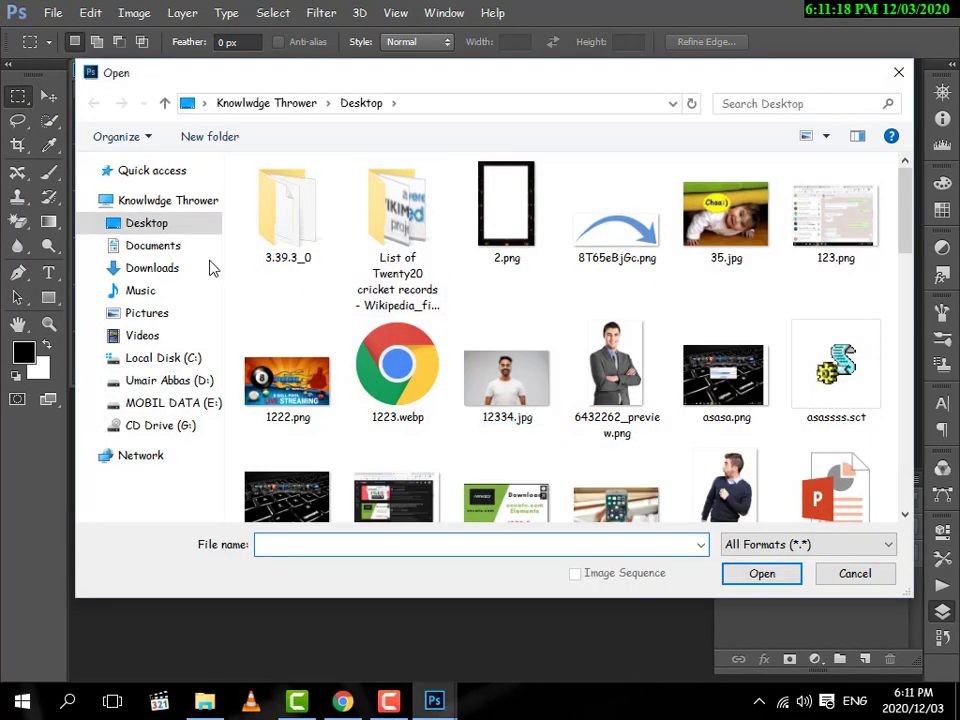
click(168, 268)
scroll(491, 355, down, 2)
scroll(536, 358, up, 2)
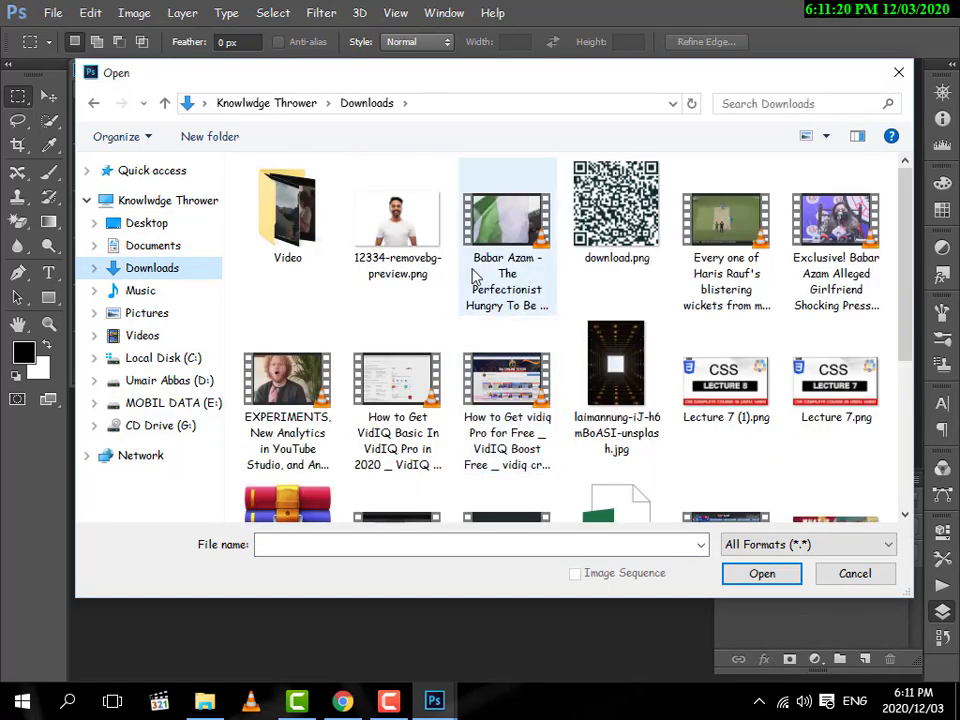
click(381, 248)
double_click(381, 248)
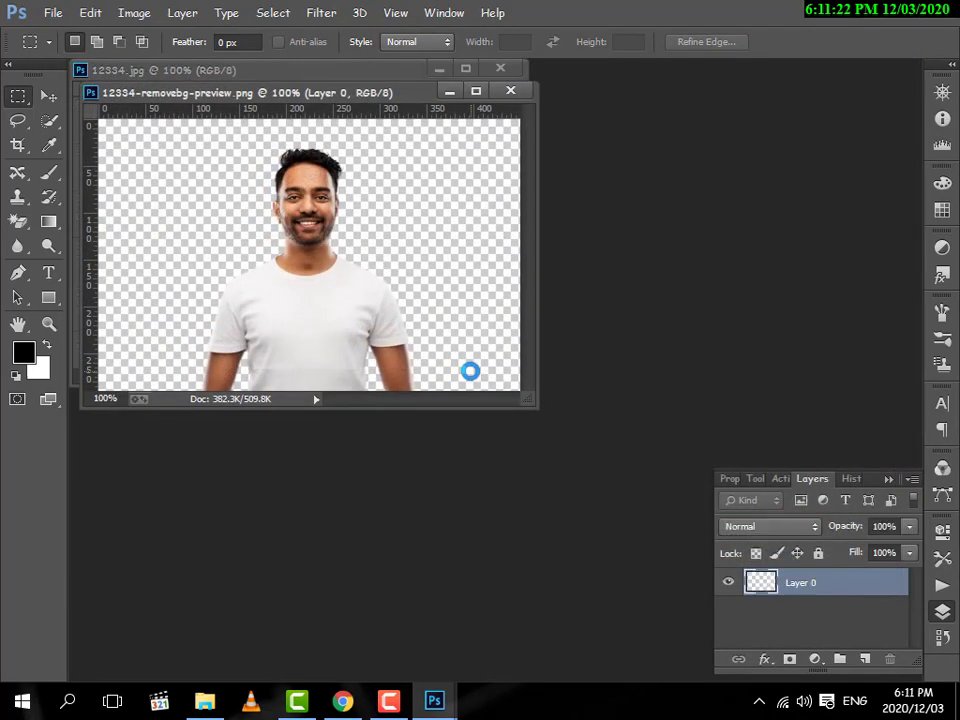
Minimize the 12334-removebg-preview.png document and duplicate the Background layer in an enlarged 12334.jpg window
drag(376, 92, 720, 94)
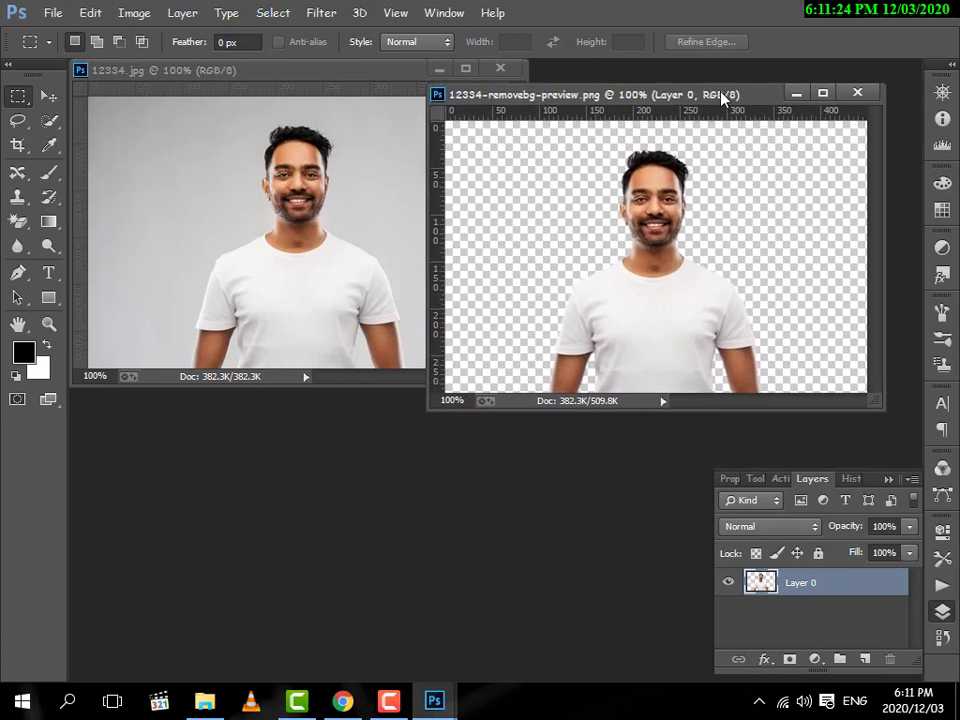
click(796, 93)
drag(525, 368, 621, 506)
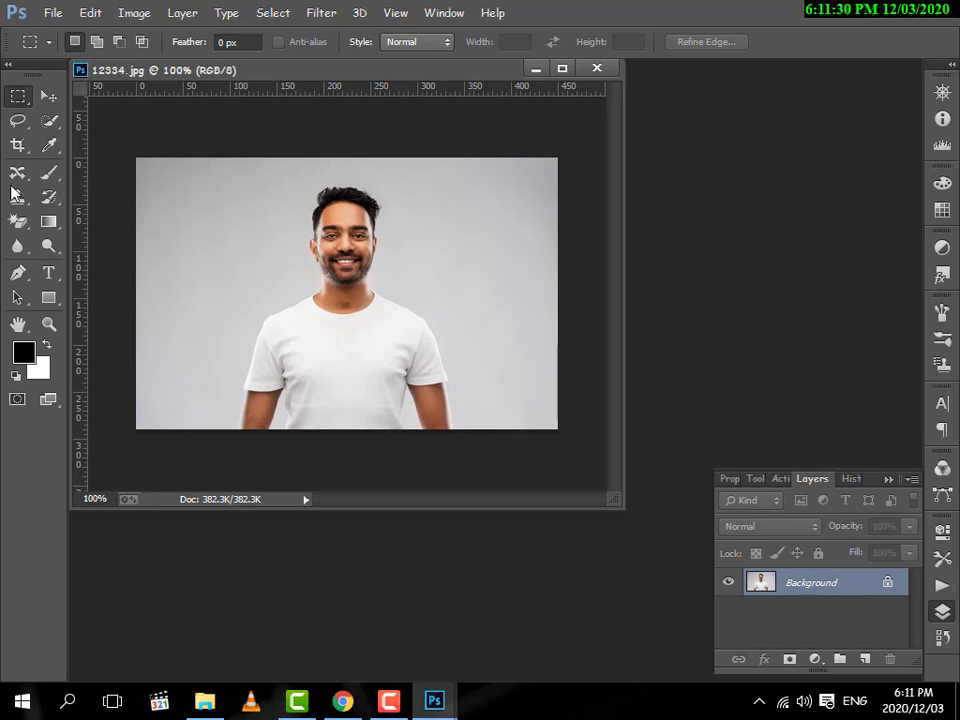
drag(855, 584, 864, 658)
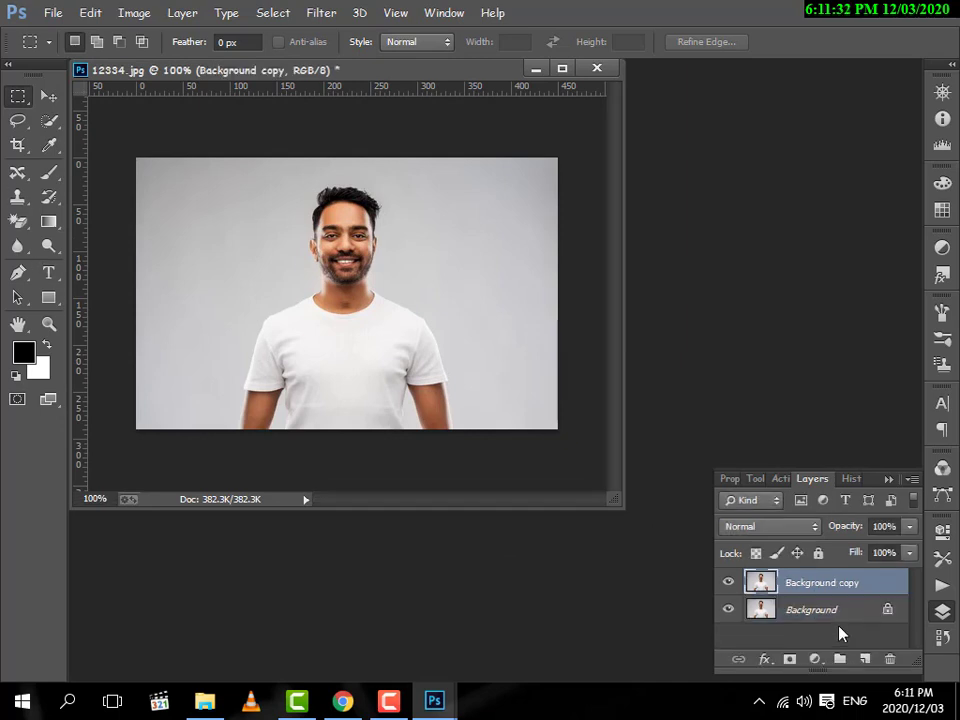
Try erasing the grey backdrop on the Background copy layer with the Magic Eraser tool, and undo the erasures
click(17, 221)
click(478, 354)
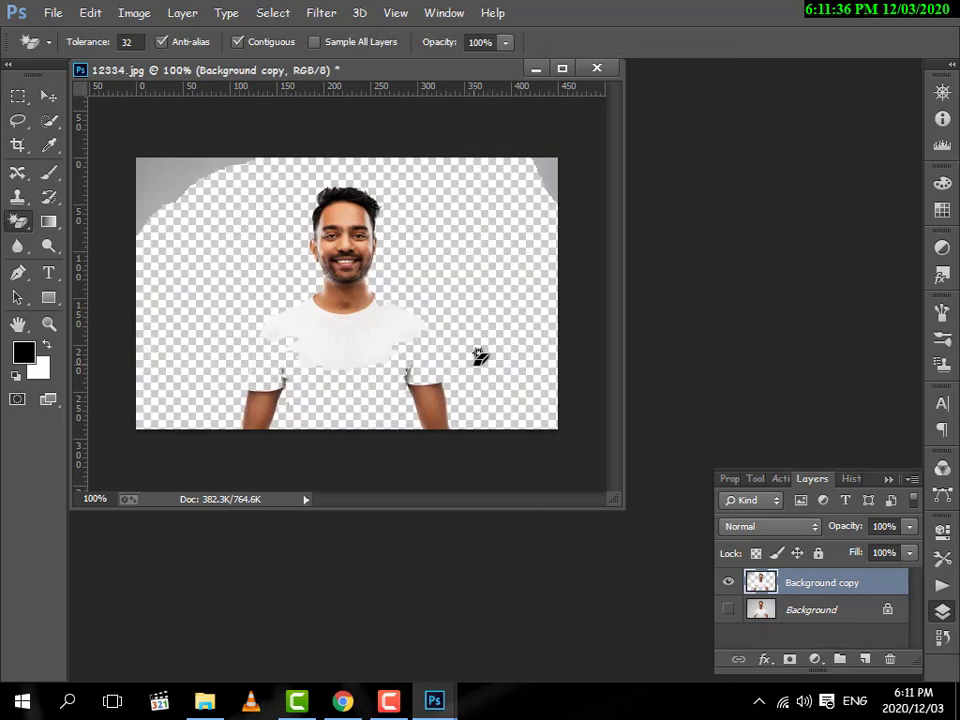
click(228, 164)
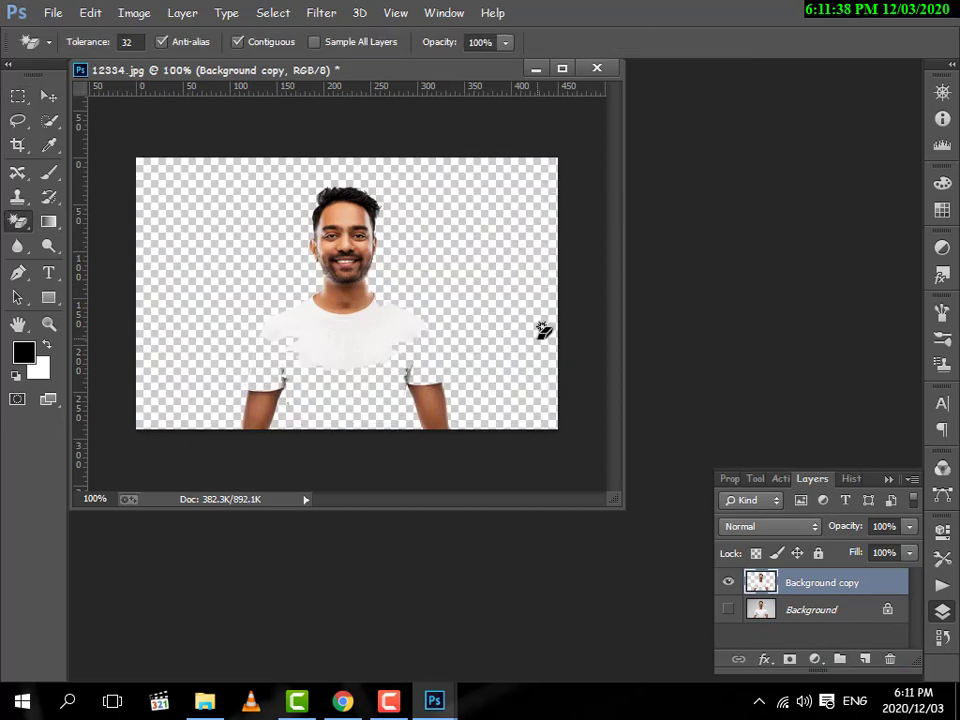
key(ctrl+alt+z)
key(ctrl+alt+z)
key(ctrl+alt+z)
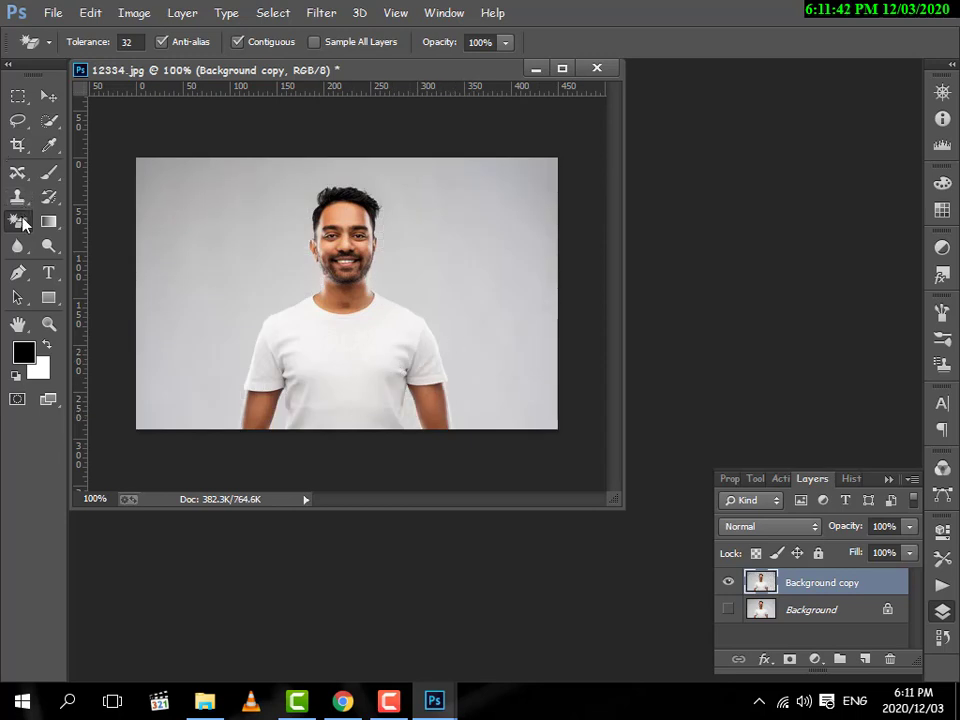
Select the grey backdrop around the man with the Quick Selection tool at size 70, delete it from Background copy and deselect
key(shift+e)
click(49, 120)
right_click(49, 120)
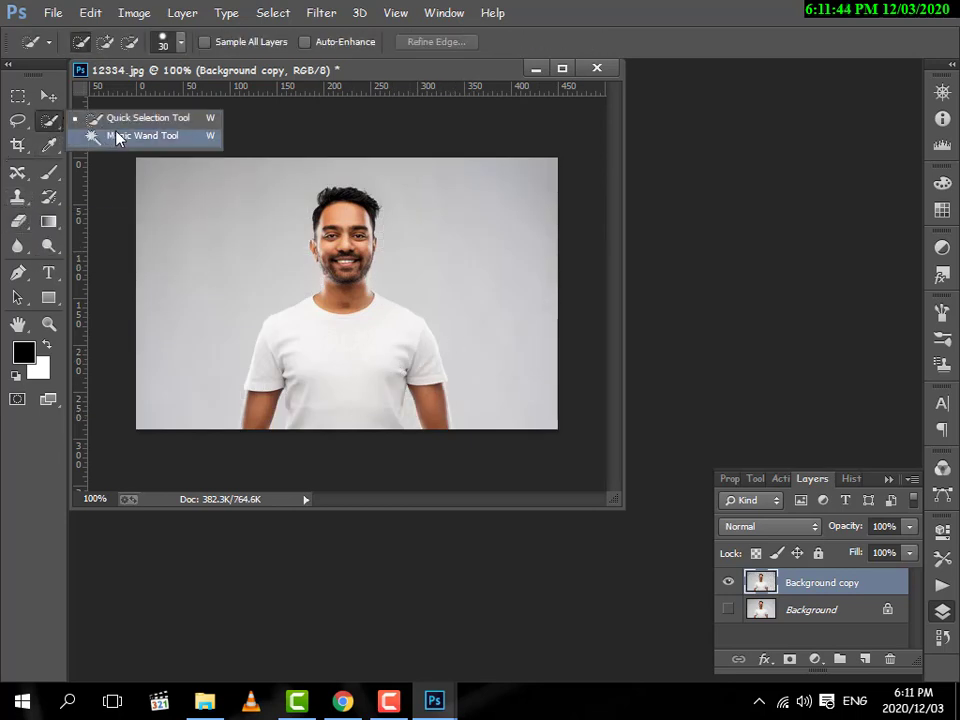
click(140, 118)
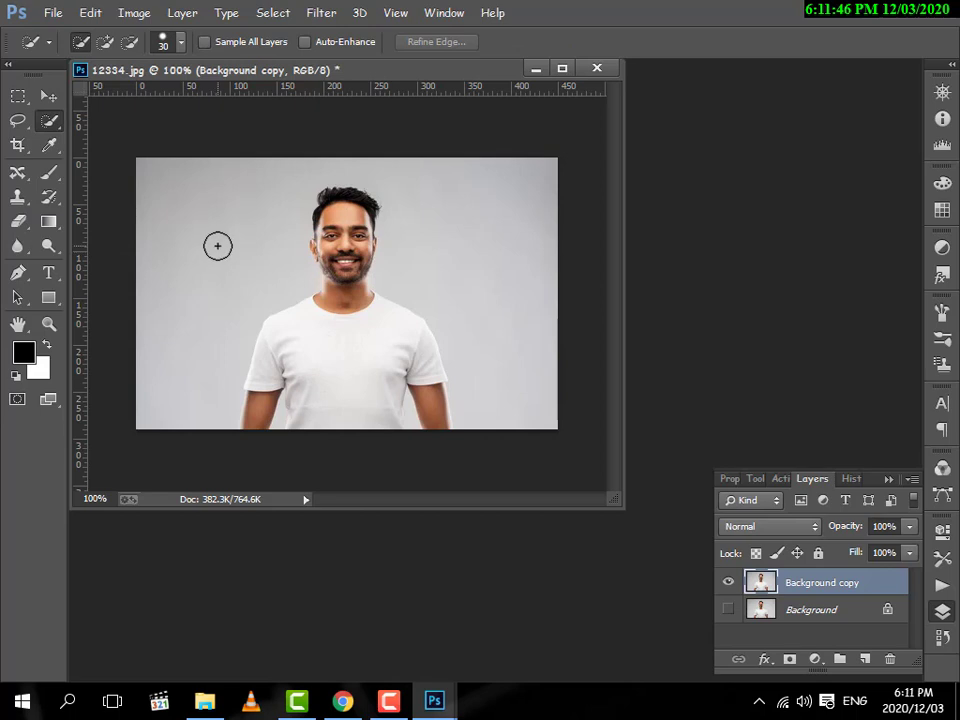
key(bracketright)
key(bracketright)
key(bracketright)
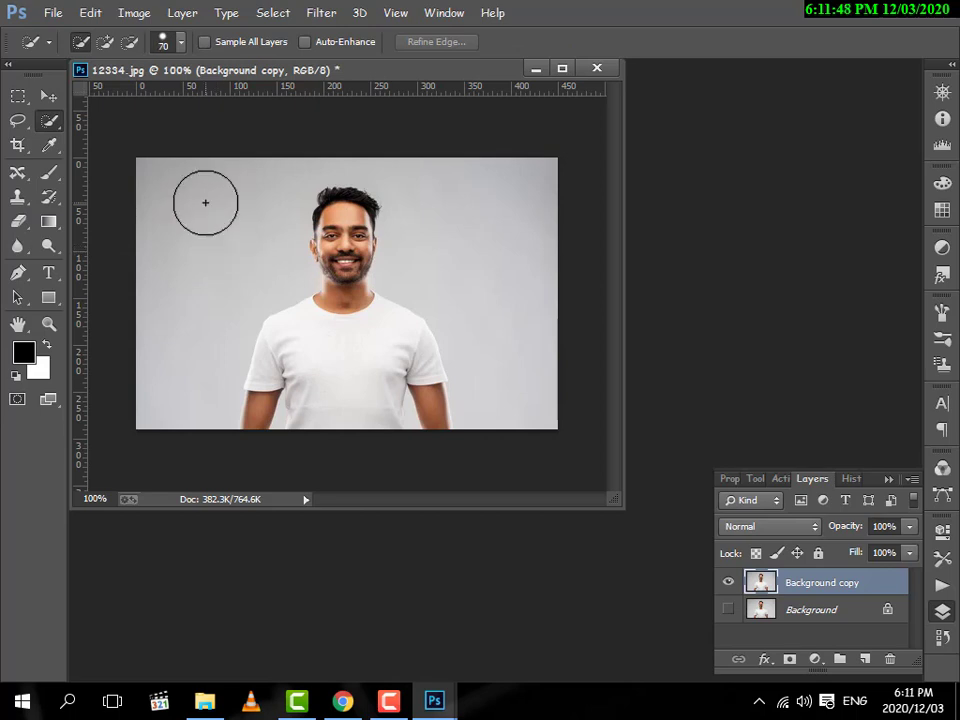
mouse_move(205, 202)
mouse_down()
mouse_move(407, 171)
mouse_move(495, 234)
mouse_up()
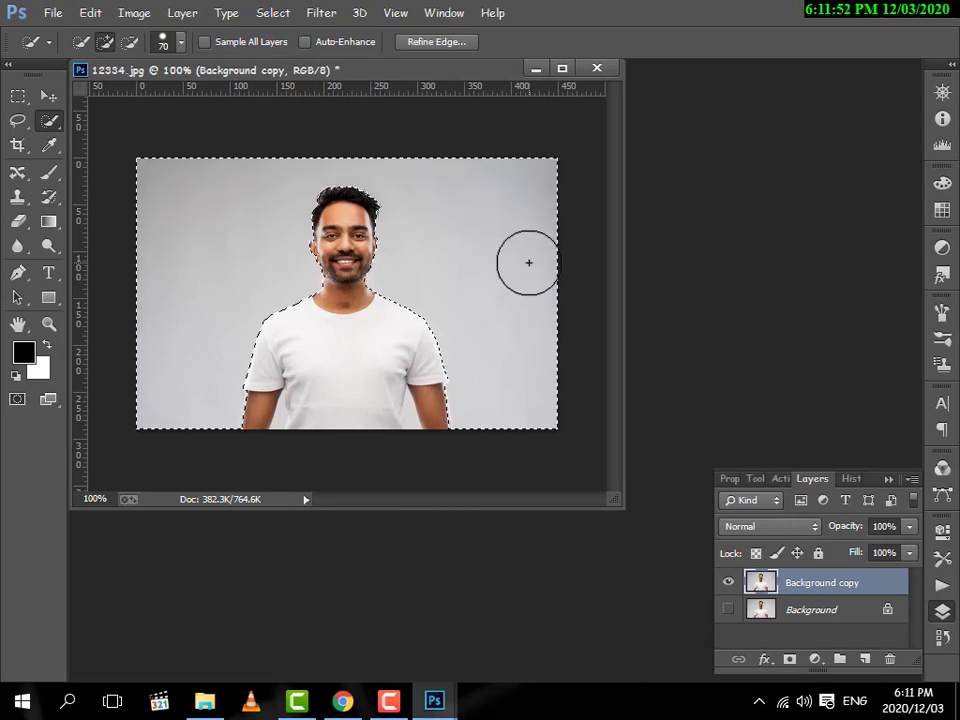
key(Delete)
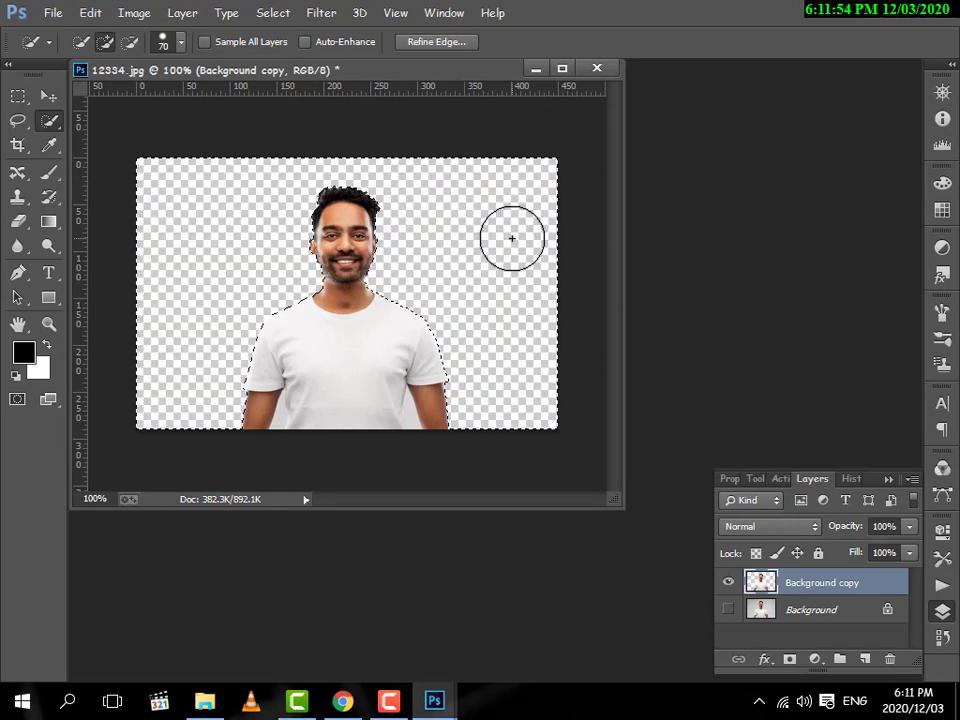
key(ctrl+d)
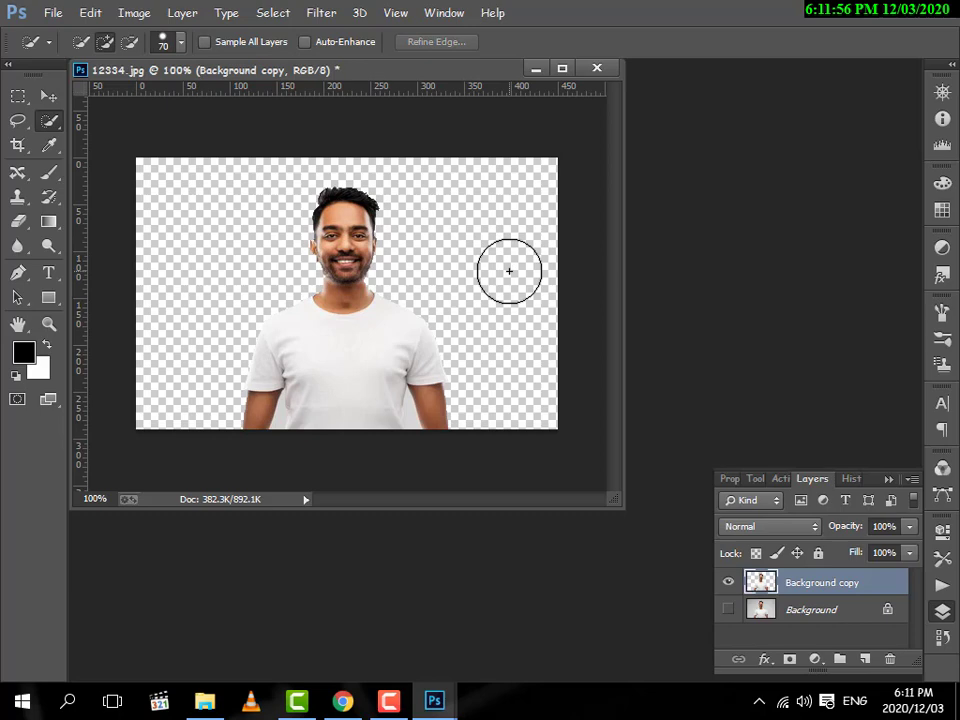
Compare the manual cut-out in 12334.jpg with the restored remove.bg version, and minimize the remove.bg document again
drag(440, 70, 570, 150)
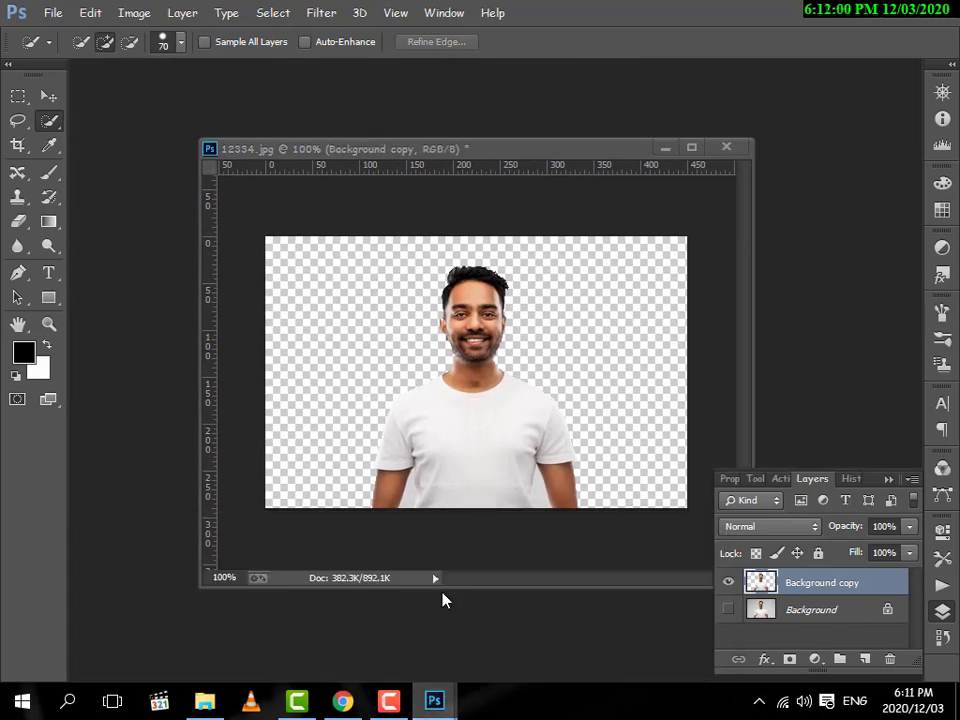
drag(445, 600, 535, 127)
drag(370, 152, 249, 87)
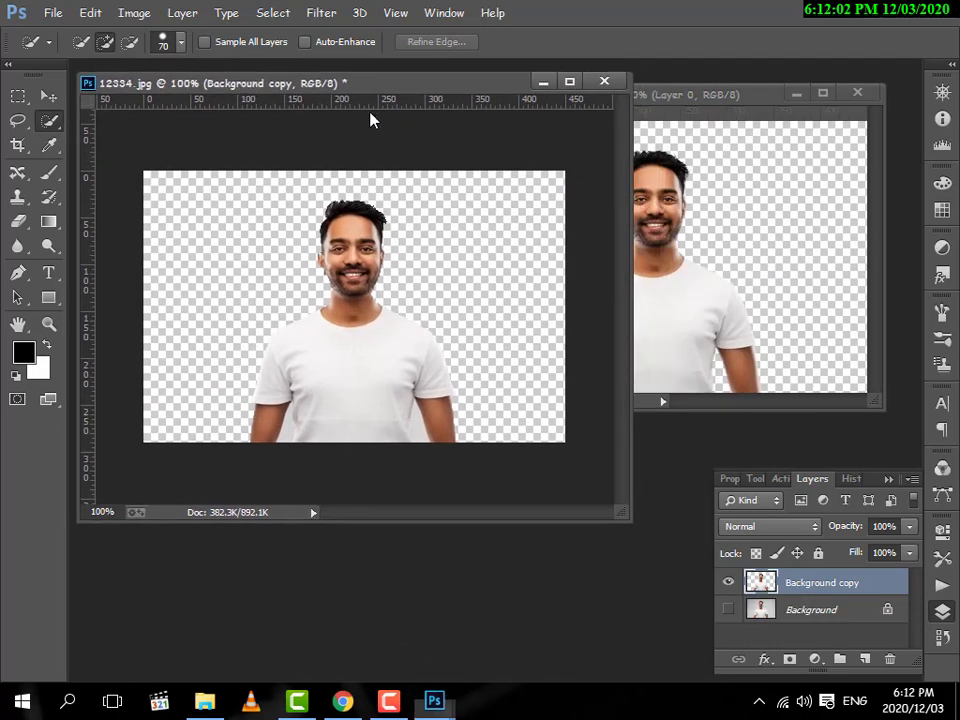
drag(677, 99, 590, 127)
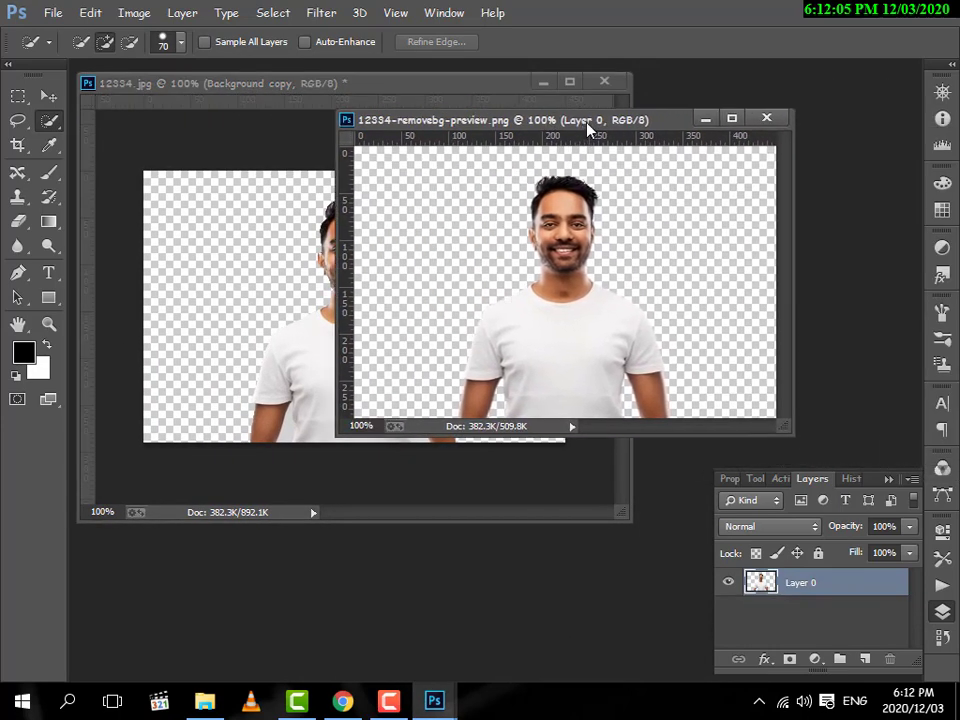
click(703, 120)
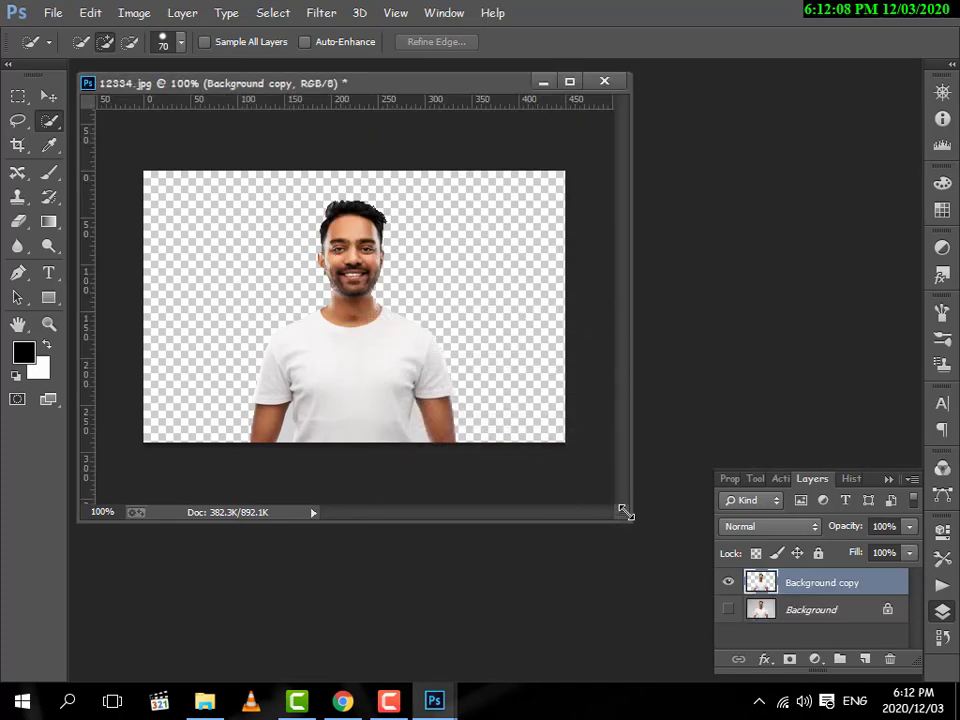
drag(624, 511, 651, 521)
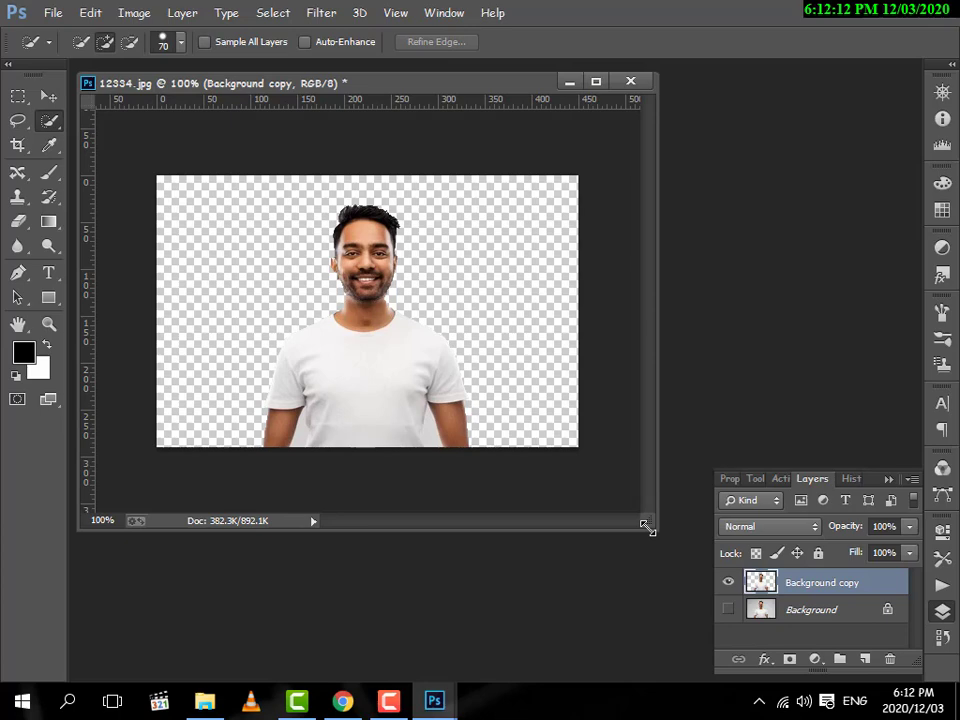
Open the settings for a new Photoshop document, and search Google for "fiverr thumbnail size" in a new Chrome tab
key(ctrl+n)
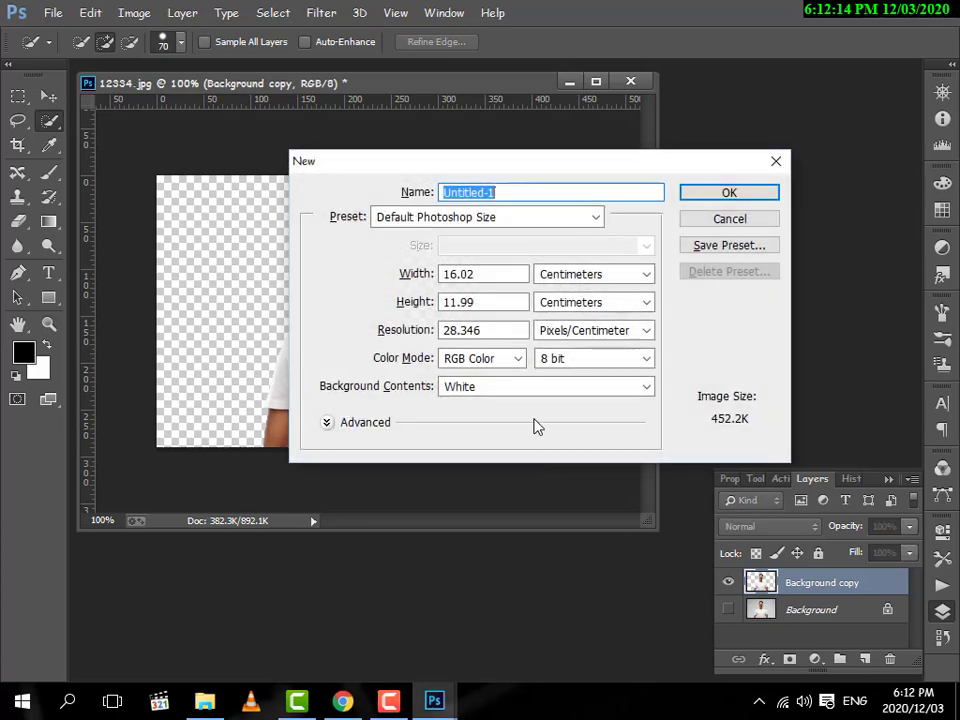
click(342, 700)
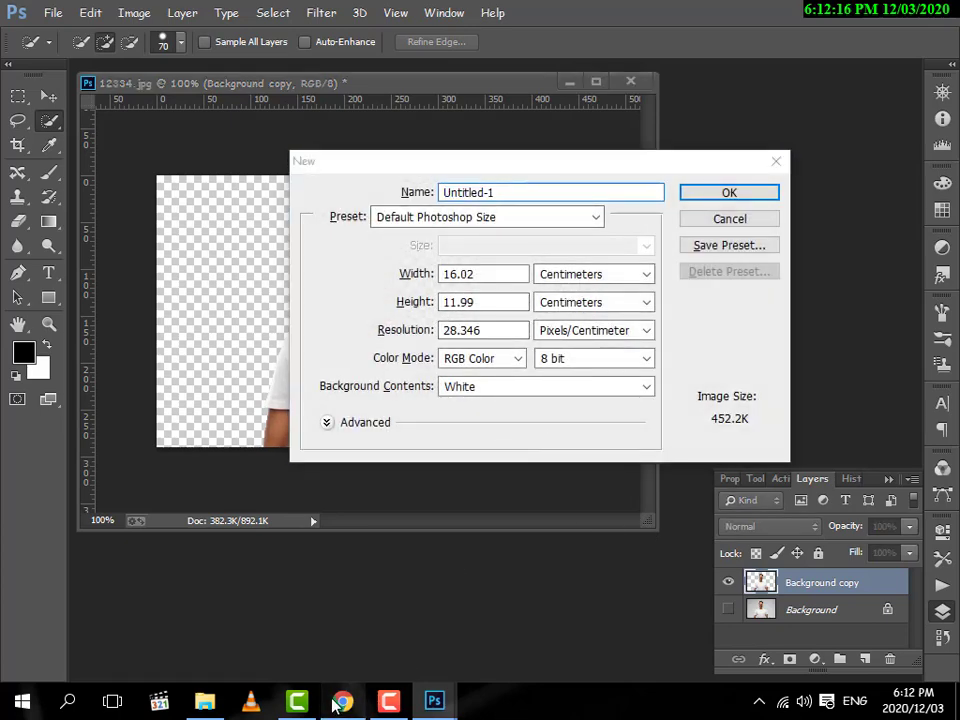
click(771, 15)
click(521, 52)
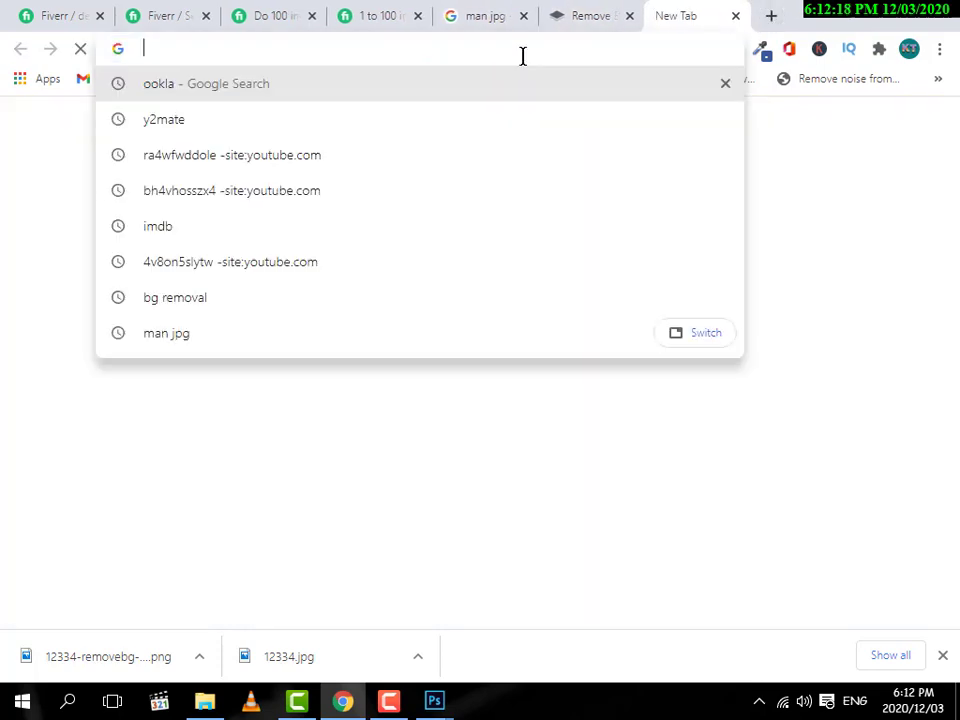
text(fiver)
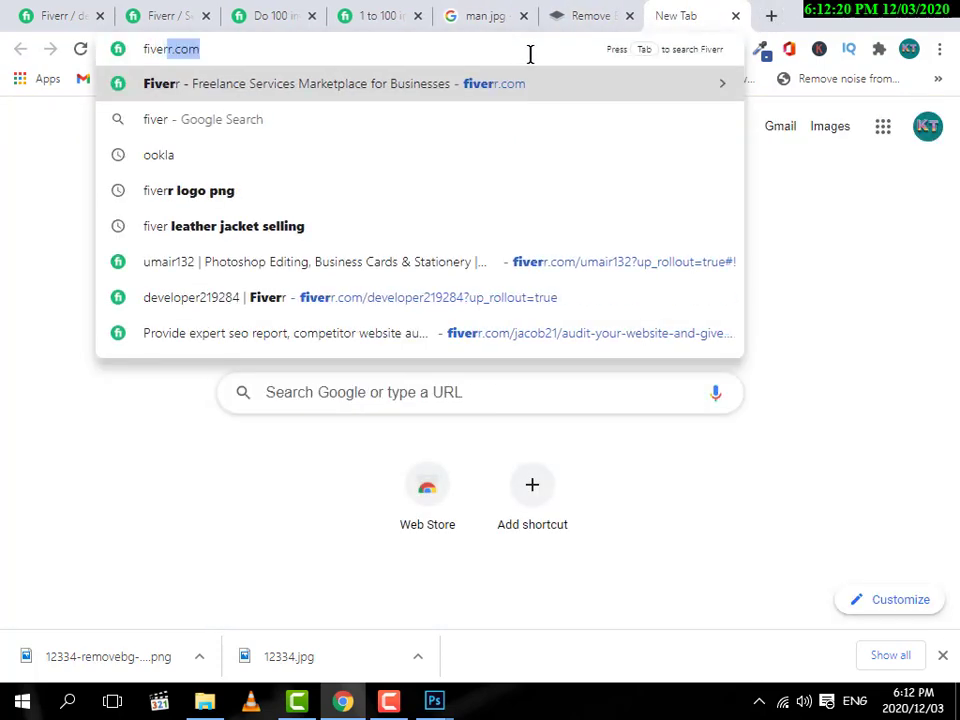
text(r thu)
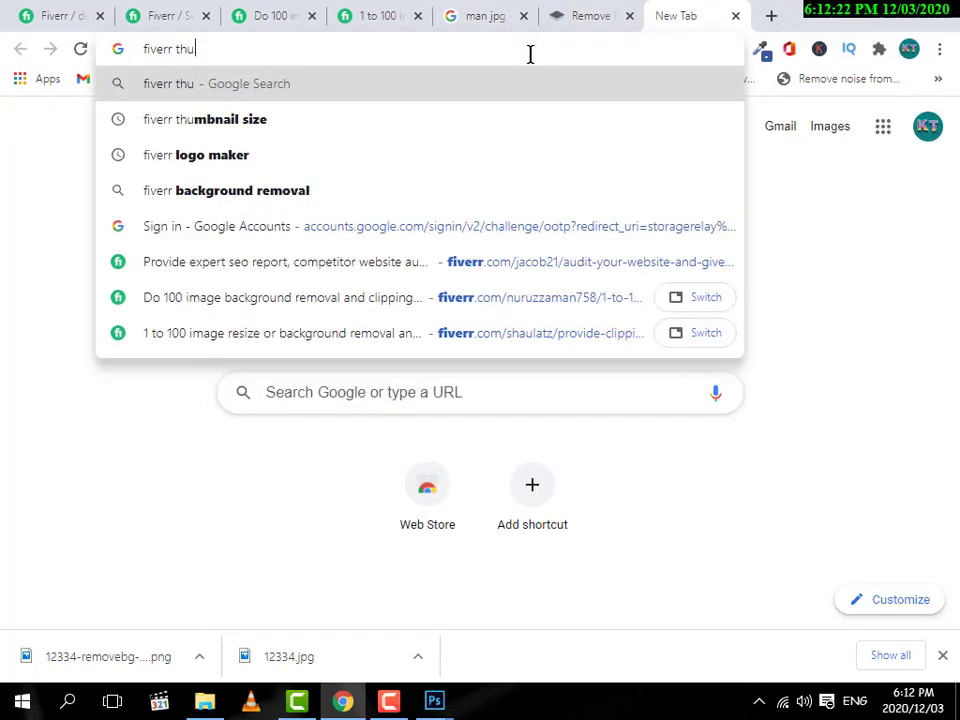
key(Down)
key(Return)
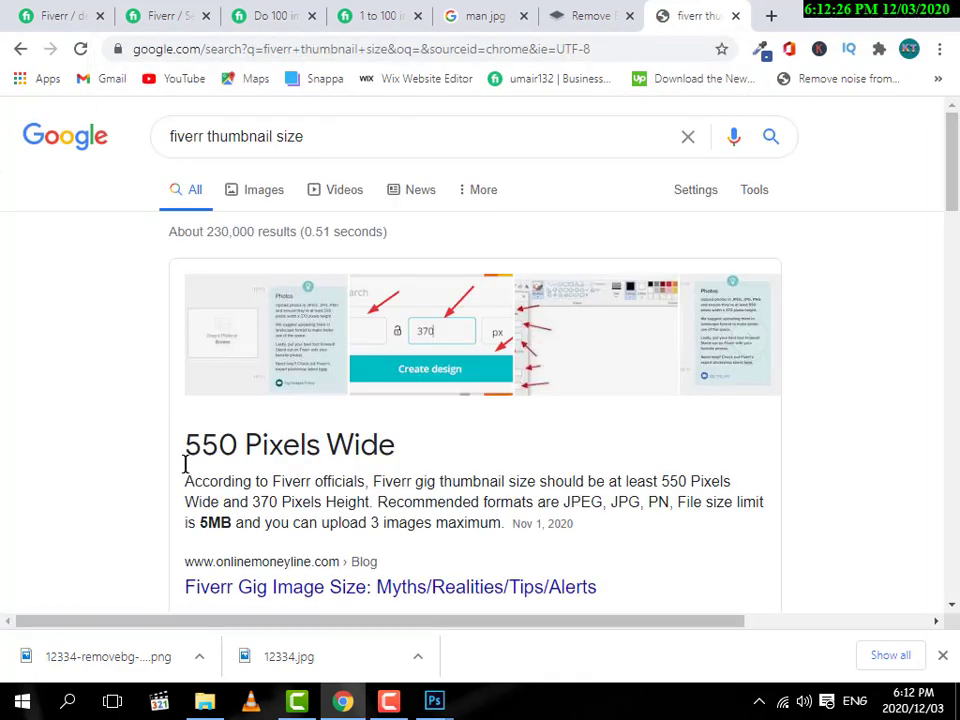
Check the recommended Fiverr gig thumbnail width and height in the Google result, and switch back to Photoshop
triple_click(199, 458)
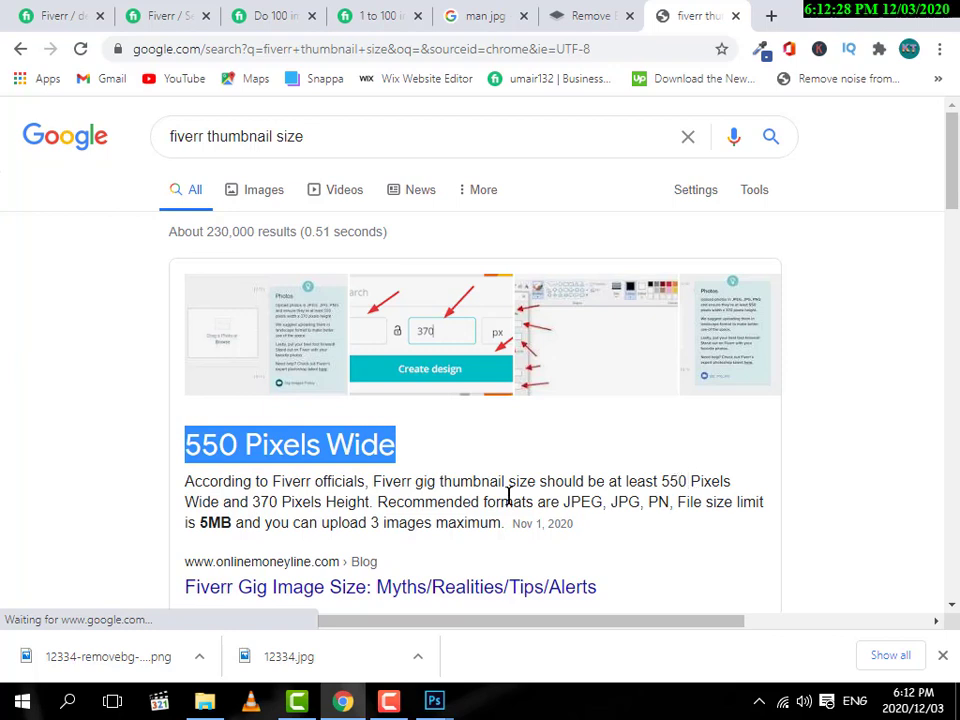
click(275, 505)
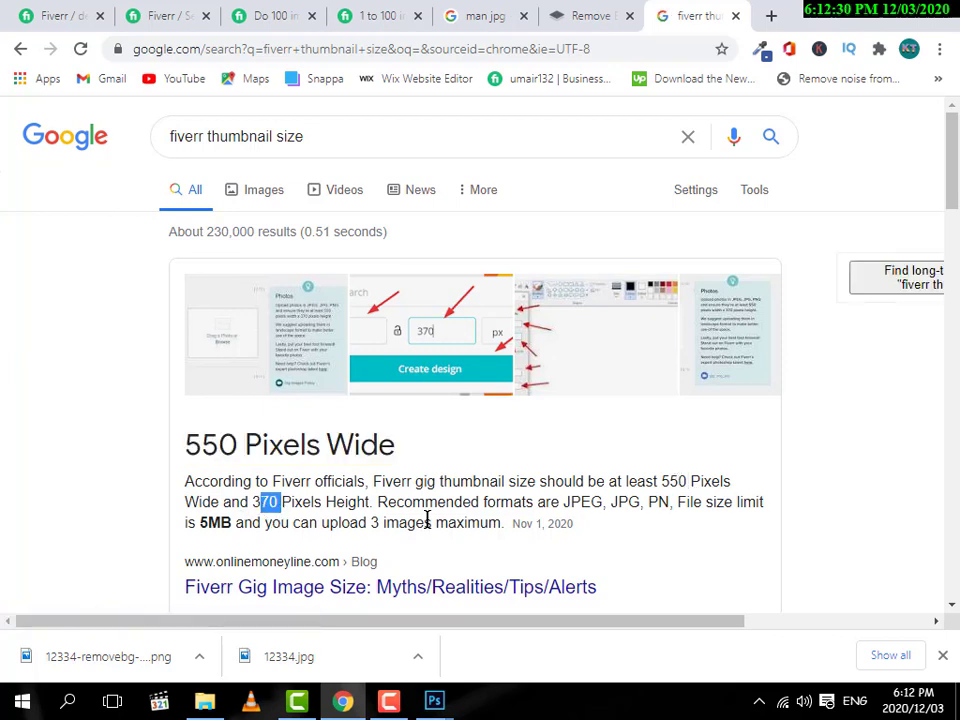
key(alt+Tab)
key(alt+Tab)
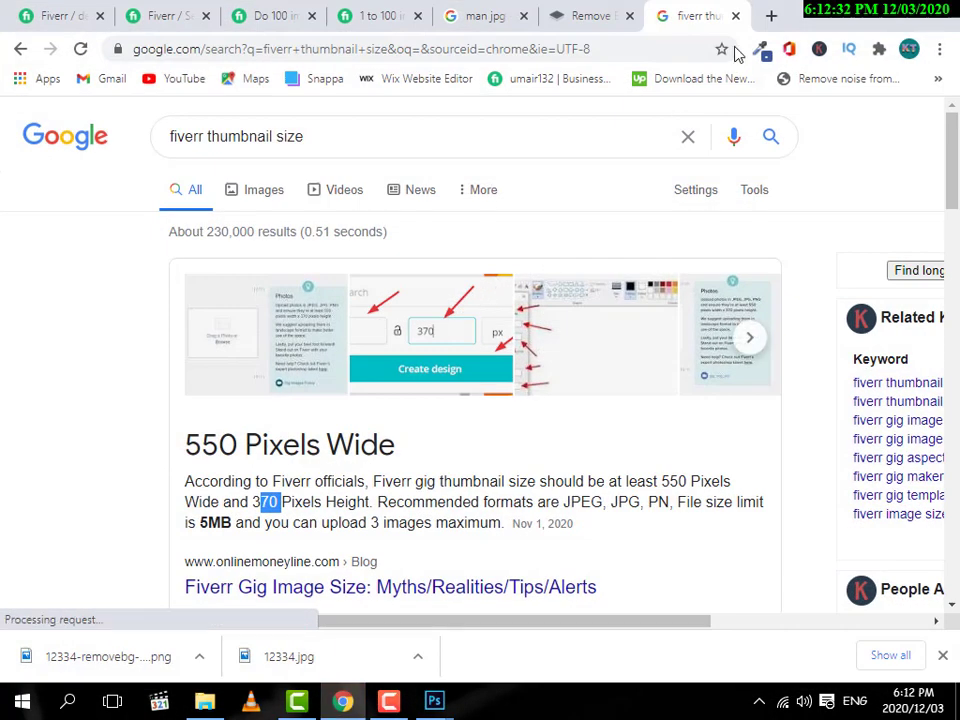
key(alt+Tab)
Create a new white document 550 centimetres wide and 370 centimetres high
click(414, 276)
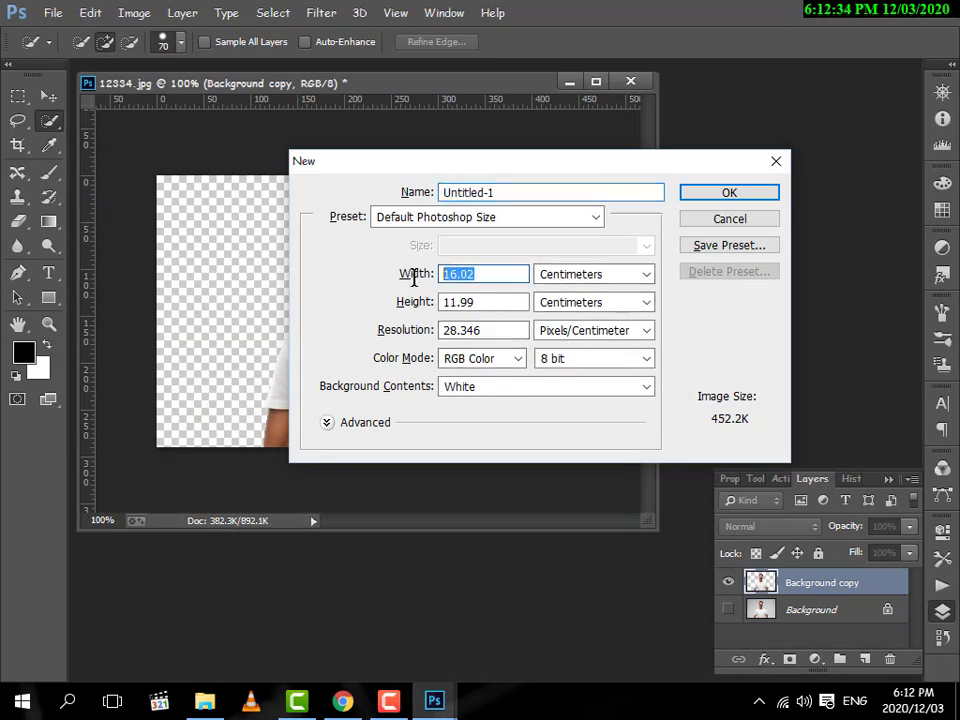
text(550)
key(Tab)
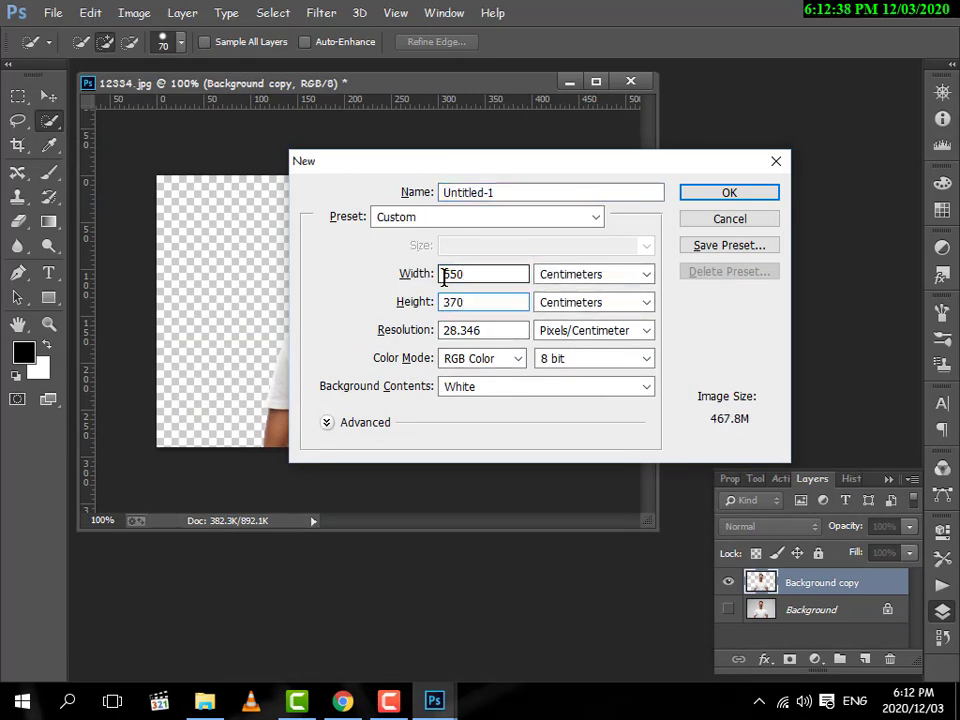
key(Return)
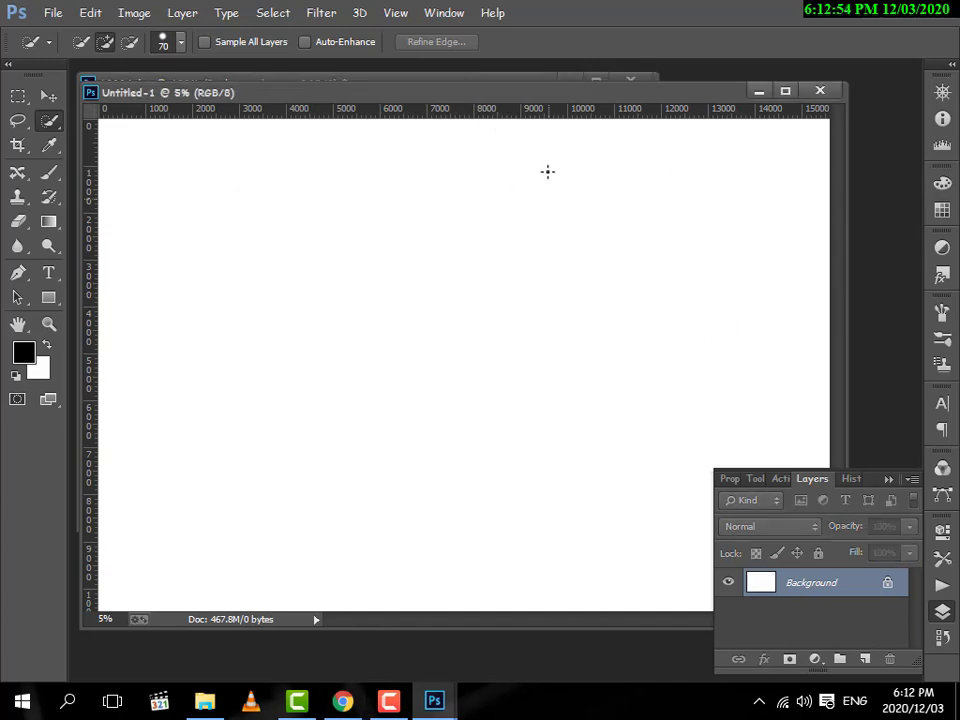
Bring 12334.jpg to the front, undo the backdrop deletion on Background copy and deselect
drag(567, 100, 624, 253)
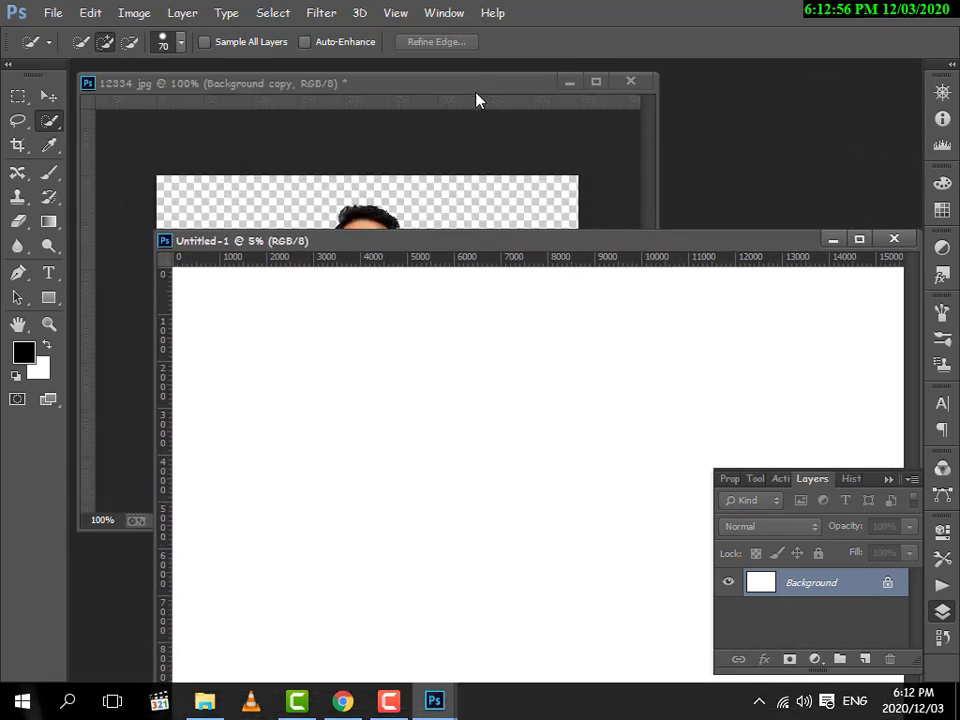
click(470, 90)
drag(470, 90, 576, 131)
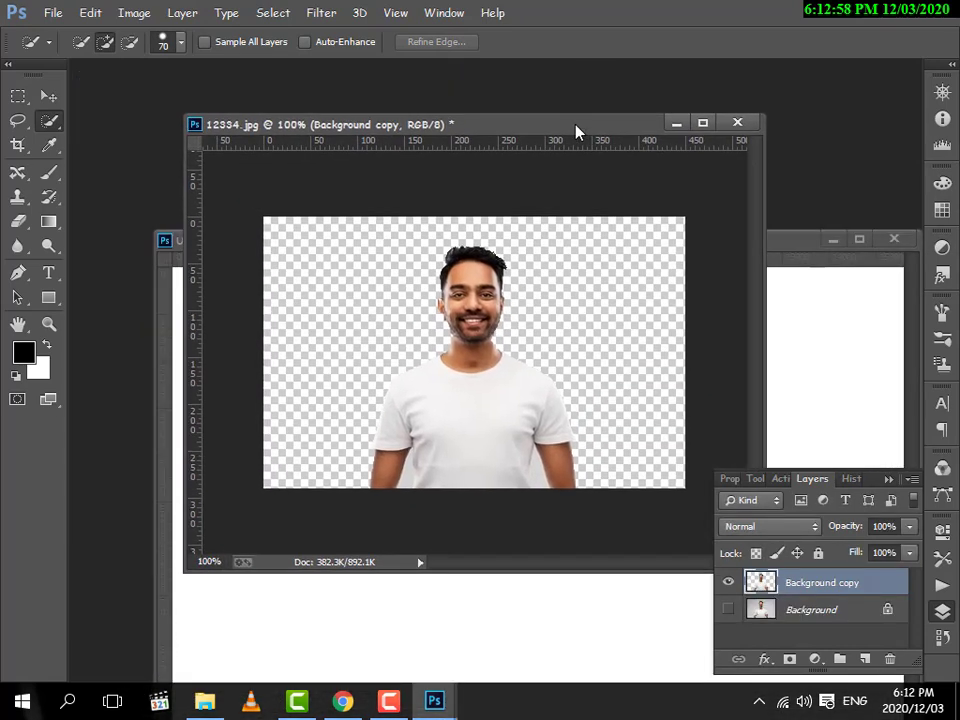
key(ctrl+z)
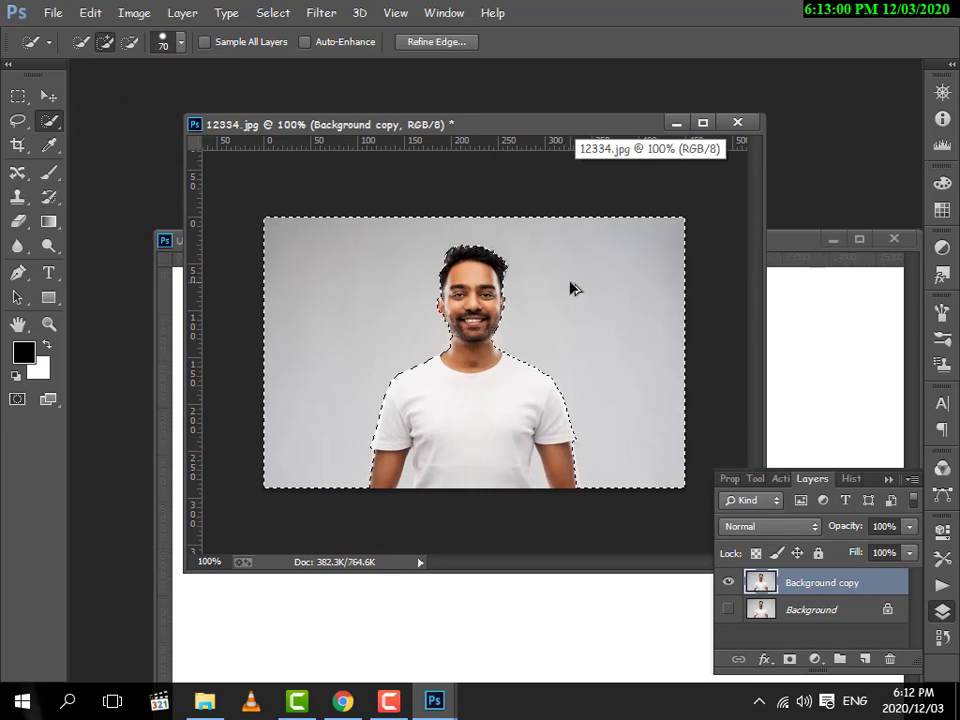
key(ctrl+d)
Try copying the man photo into the oversized blank document, and close that document without saving
drag(514, 128, 410, 69)
drag(718, 244, 630, 206)
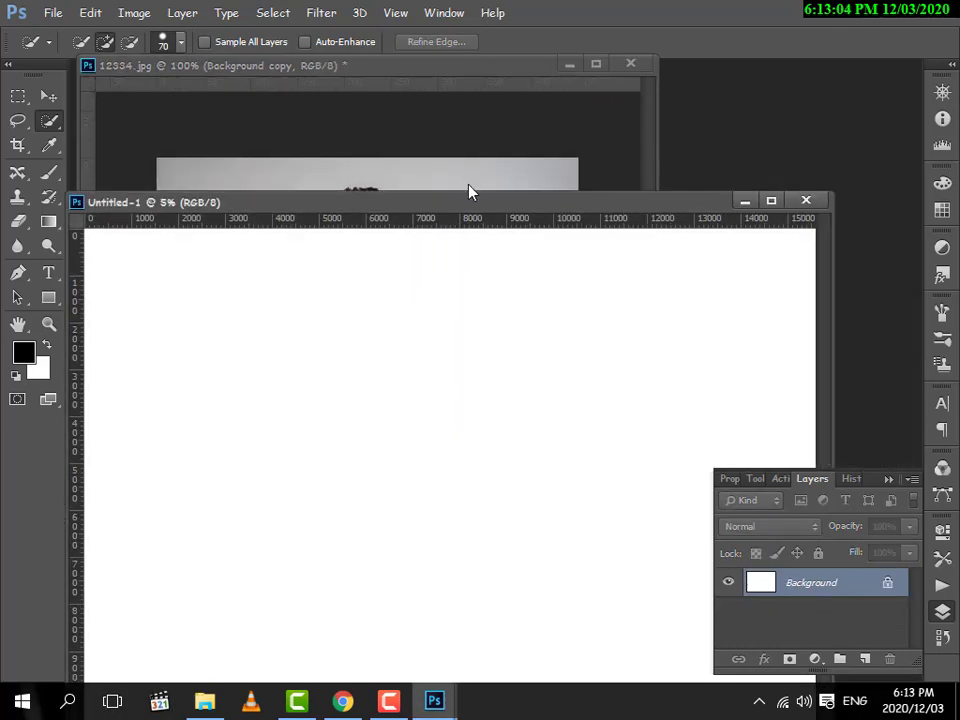
click(485, 79)
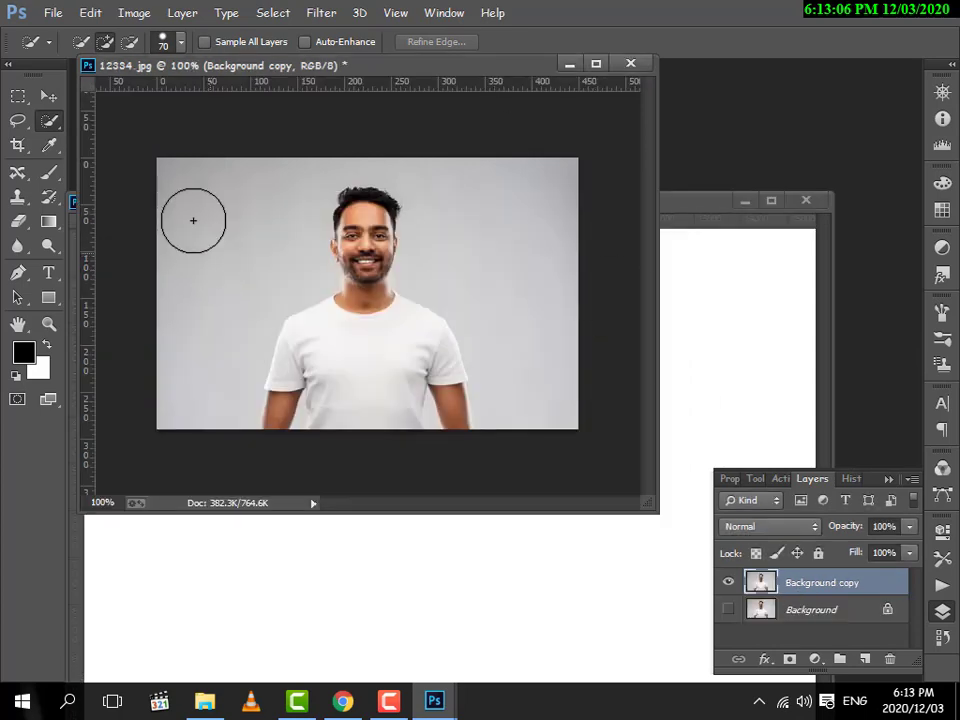
click(48, 95)
drag(351, 229, 265, 384)
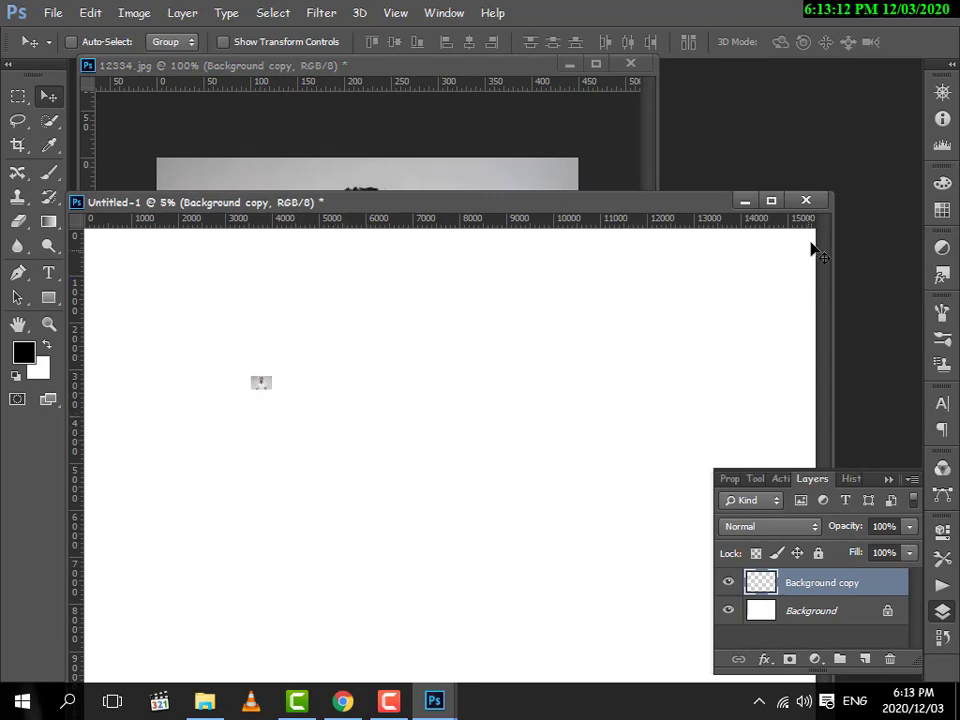
click(806, 200)
click(490, 284)
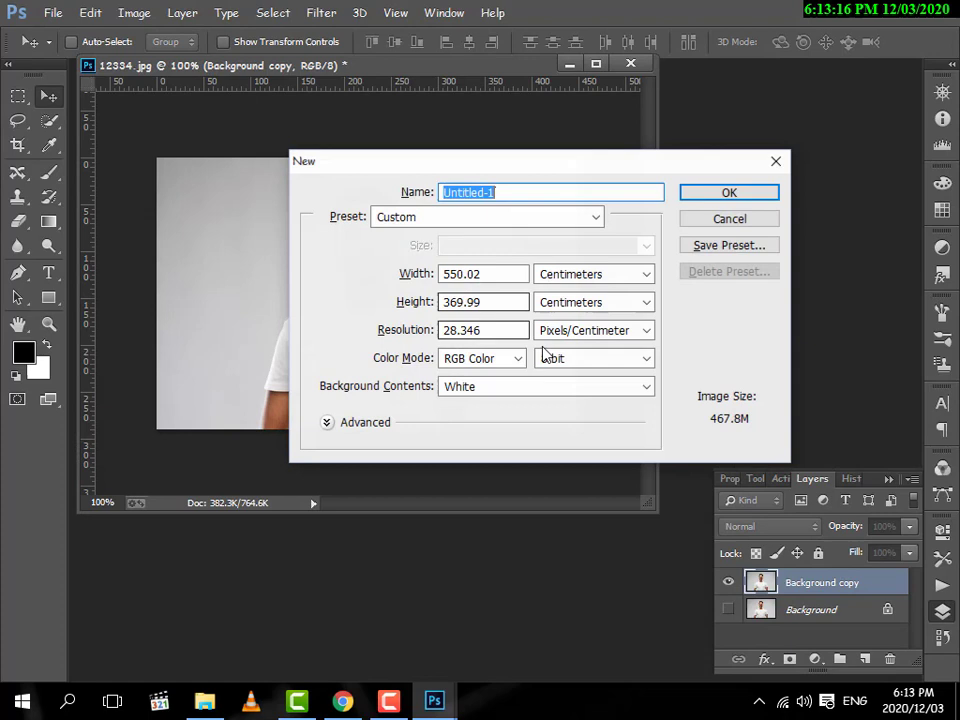
In the settings for a new document, enter a width of 550 and a height of 370
drag(489, 268, 390, 279)
key(Tab)
key(alt+Down)
click(503, 275)
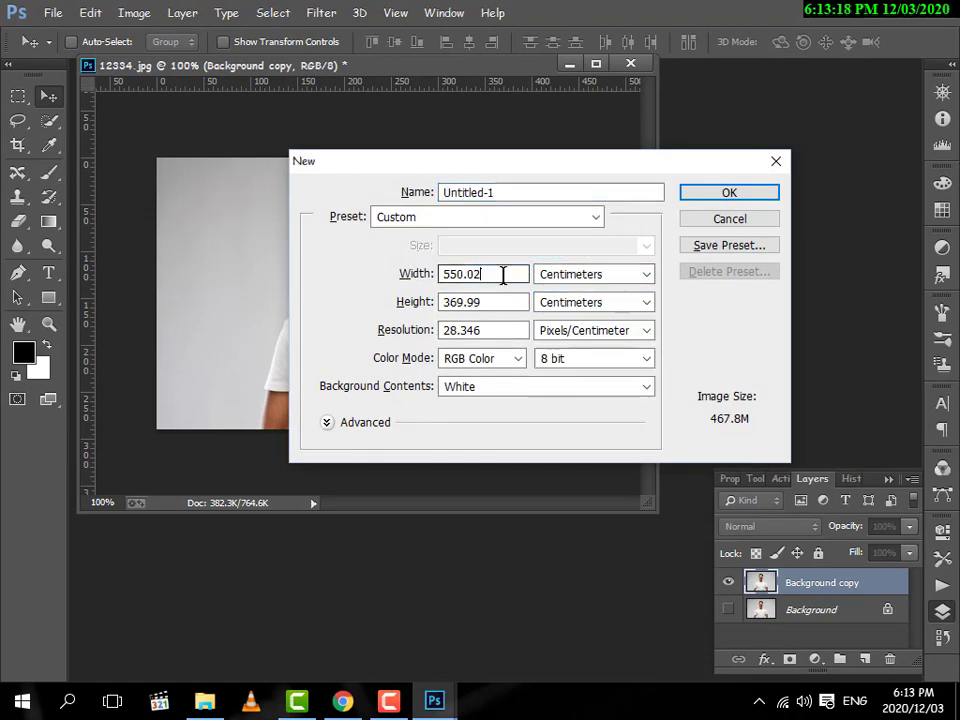
key(BackSpace)
click(495, 303)
key(BackSpace)
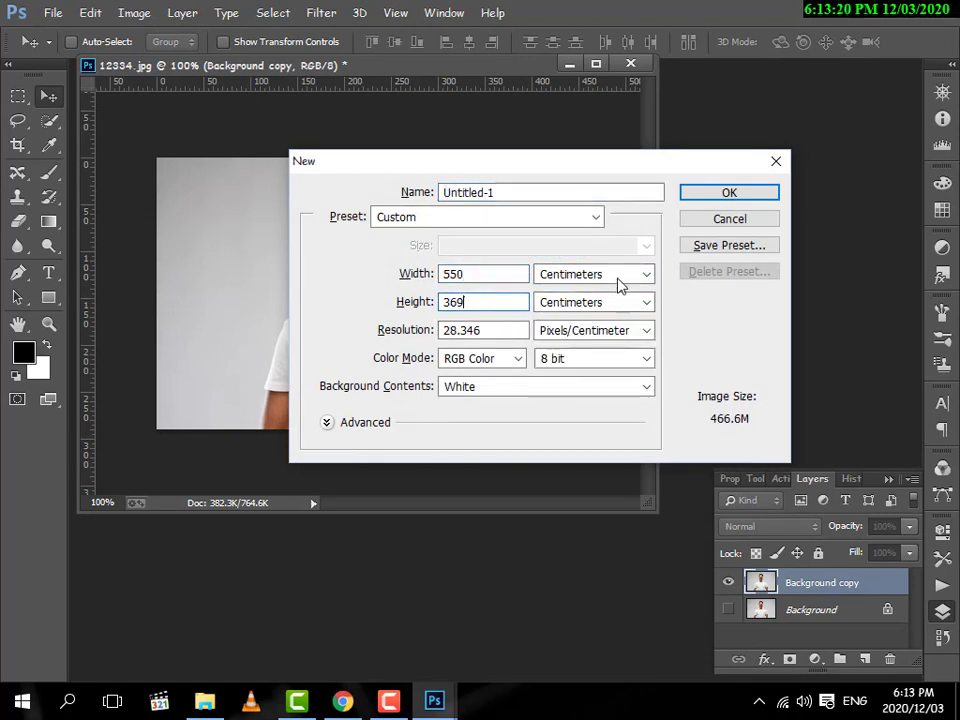
key(BackSpace)
key(BackSpace)
text(70)
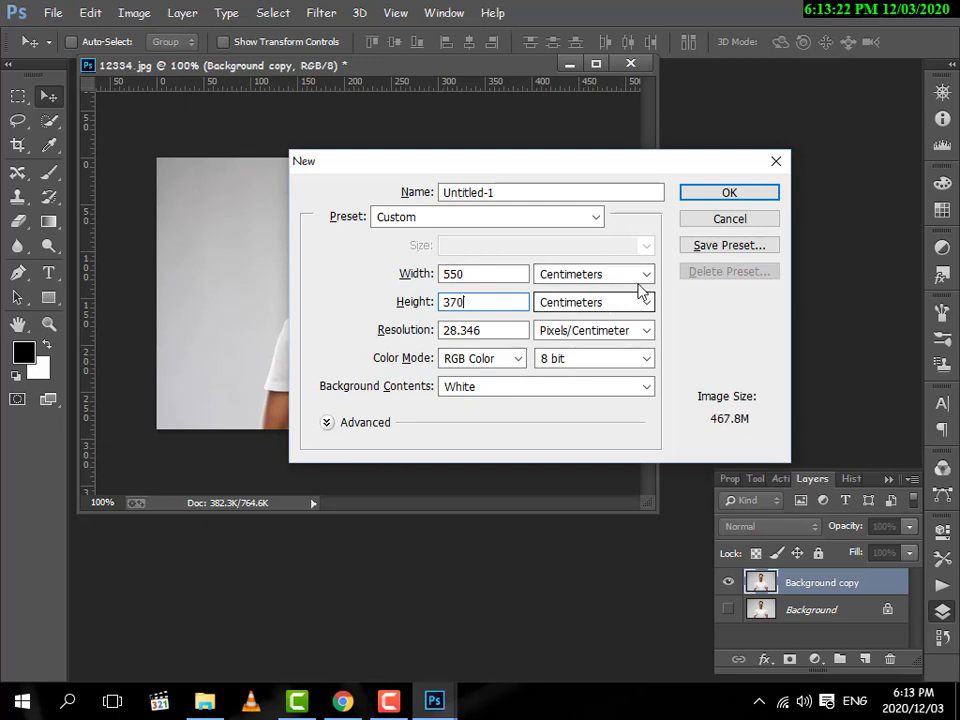
Switch the document units to pixels, set the width to 550 pixels and create the document
click(632, 274)
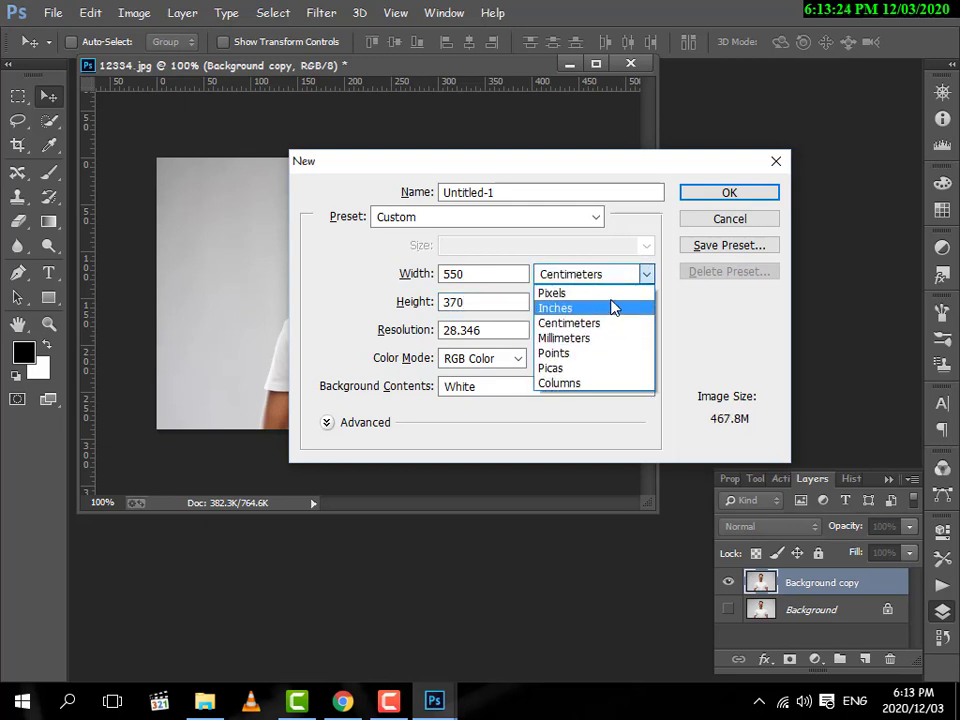
click(610, 293)
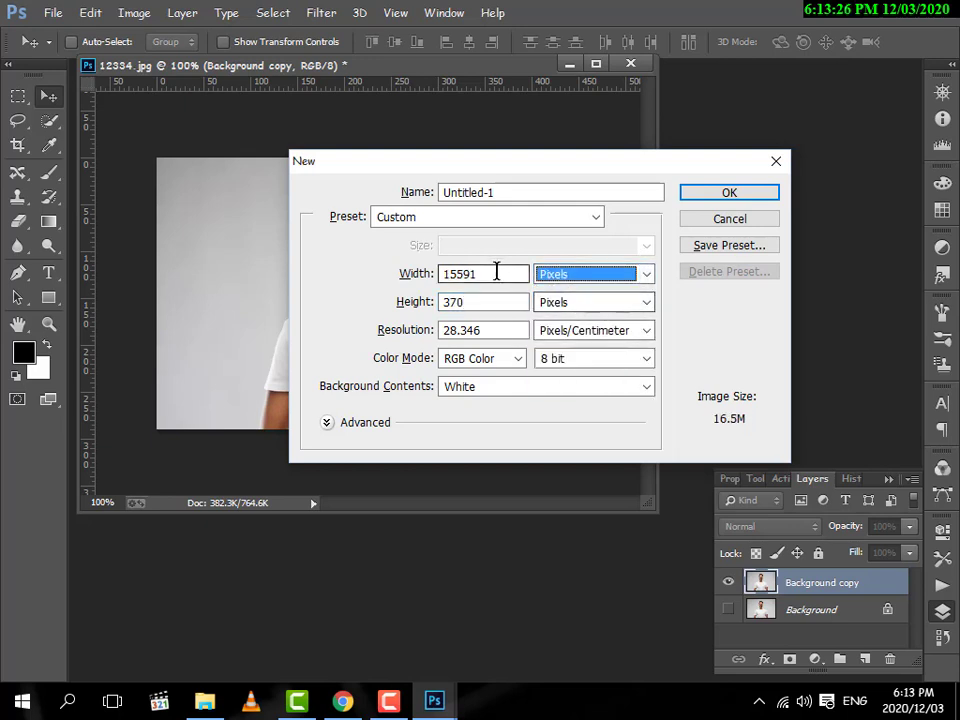
drag(495, 273, 438, 273)
text(550)
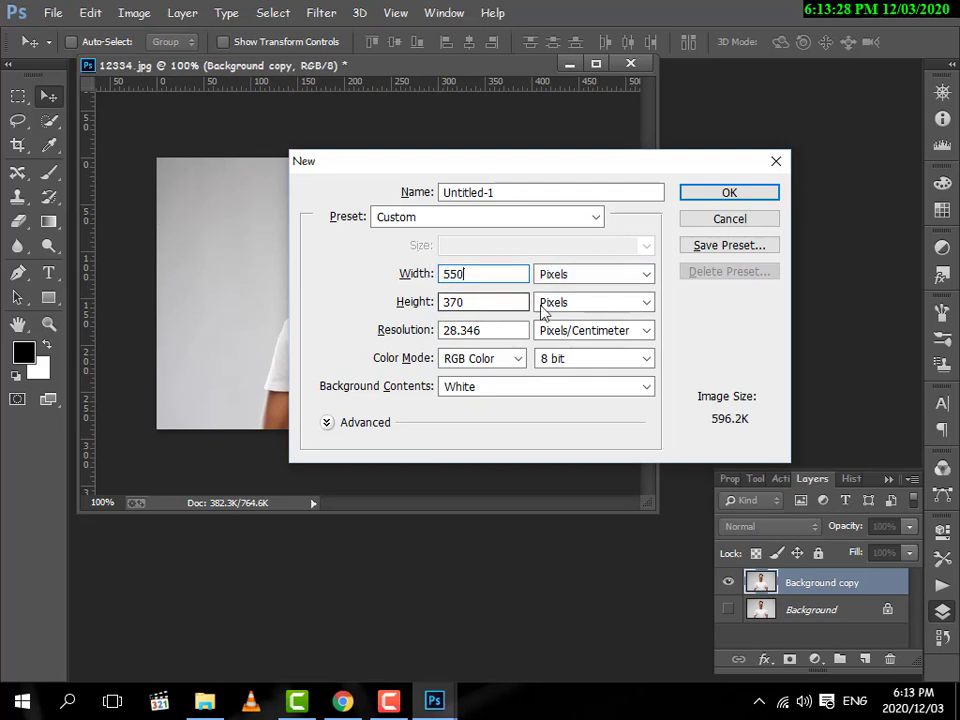
click(594, 302)
click(584, 302)
click(725, 195)
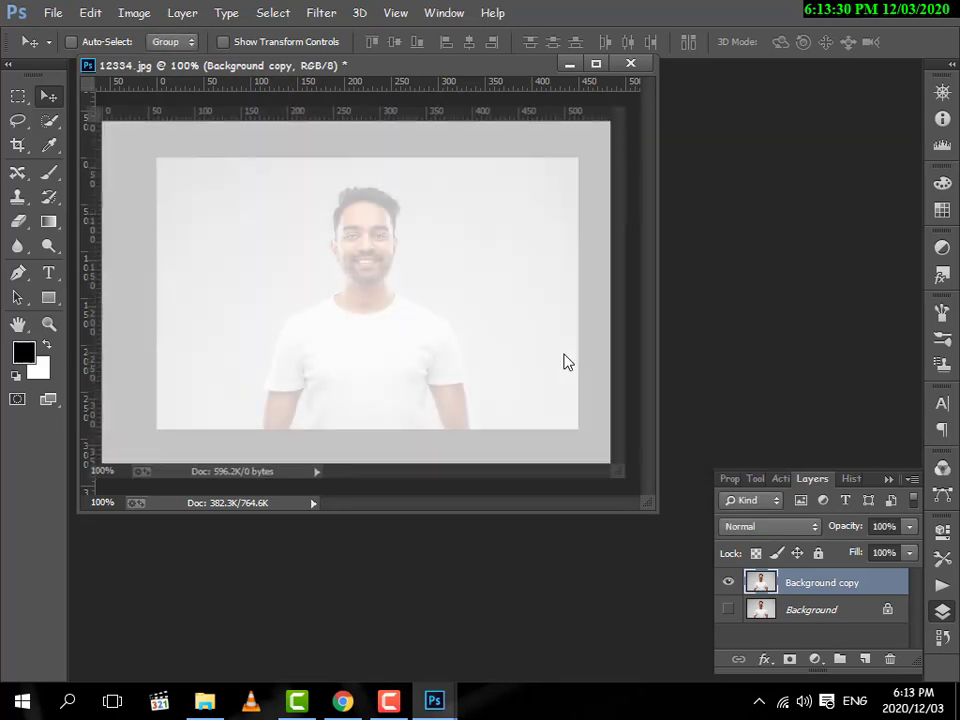
Copy the man photo from 12334.jpg into the upper-left area of the new Untitled-1 canvas, arranging the document windows
drag(458, 96, 626, 285)
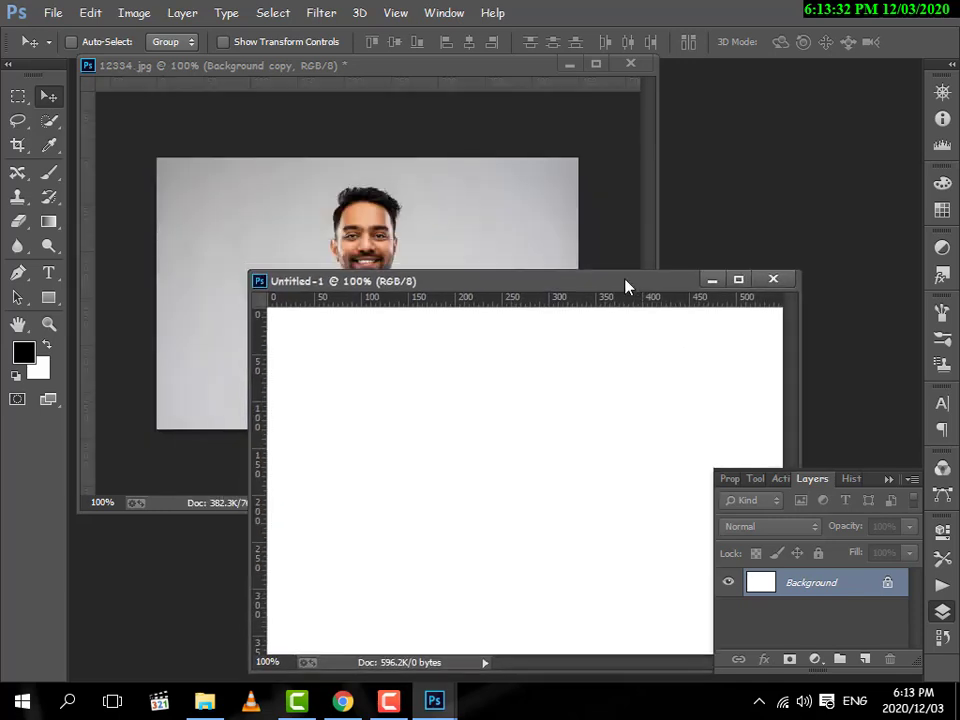
click(354, 288)
drag(341, 302, 458, 414)
drag(472, 281, 435, 106)
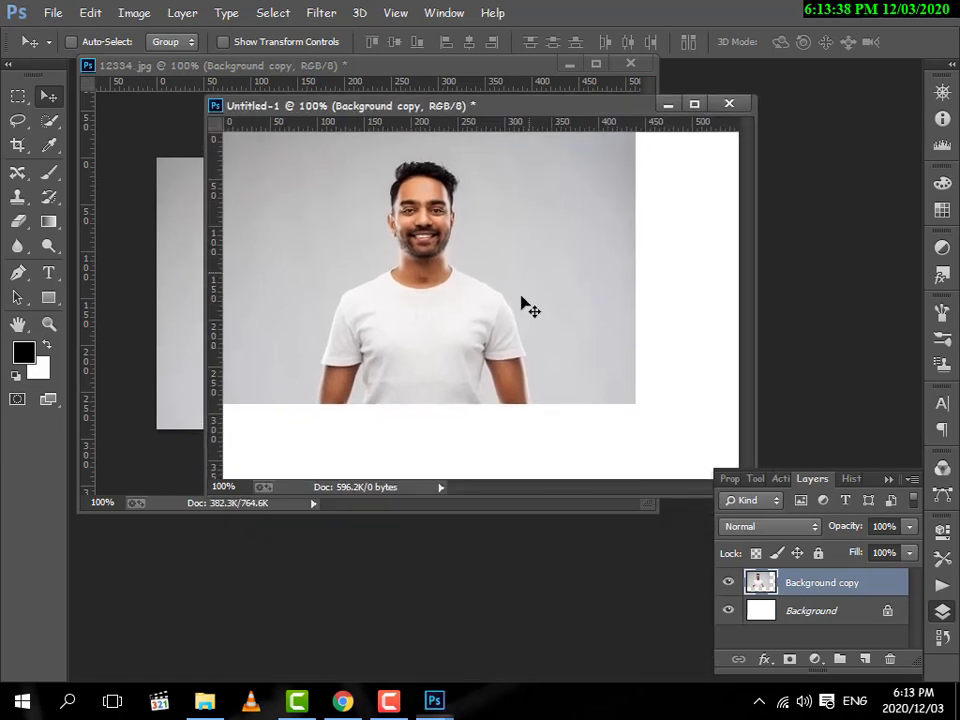
Convert the man photo layer in Untitled-1 to a smart object
key(ctrl+t)
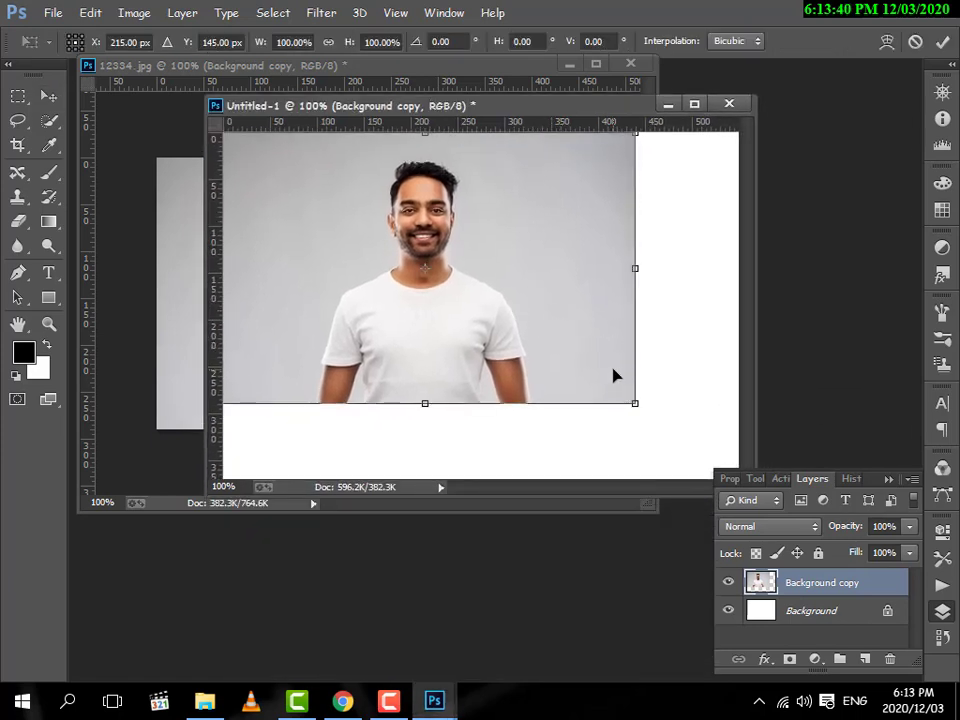
key(Return)
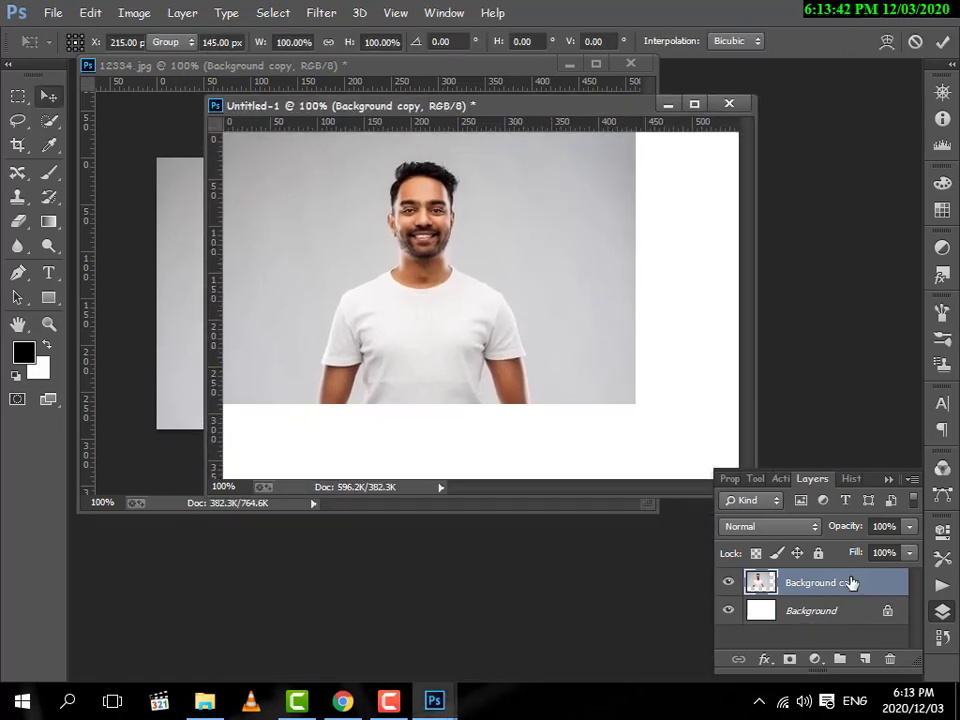
right_click(849, 581)
click(518, 192)
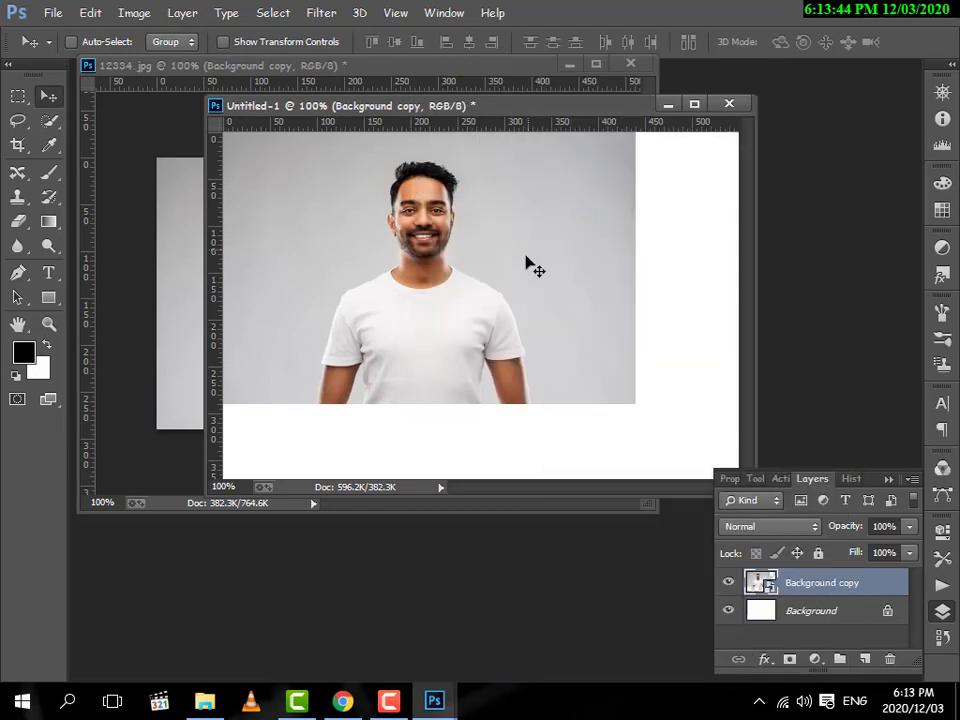
Scale the man photo to about 70%, move it down along the canvas's left edge and stretch it slightly upward
key(ctrl+t)
drag(637, 402, 508, 331)
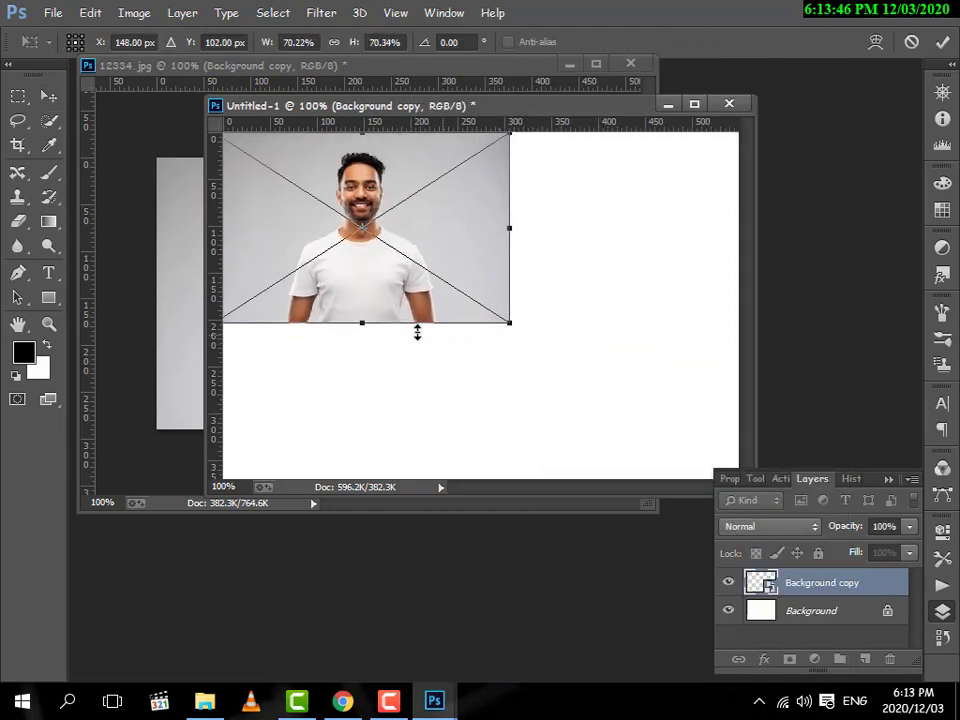
drag(369, 292, 382, 358)
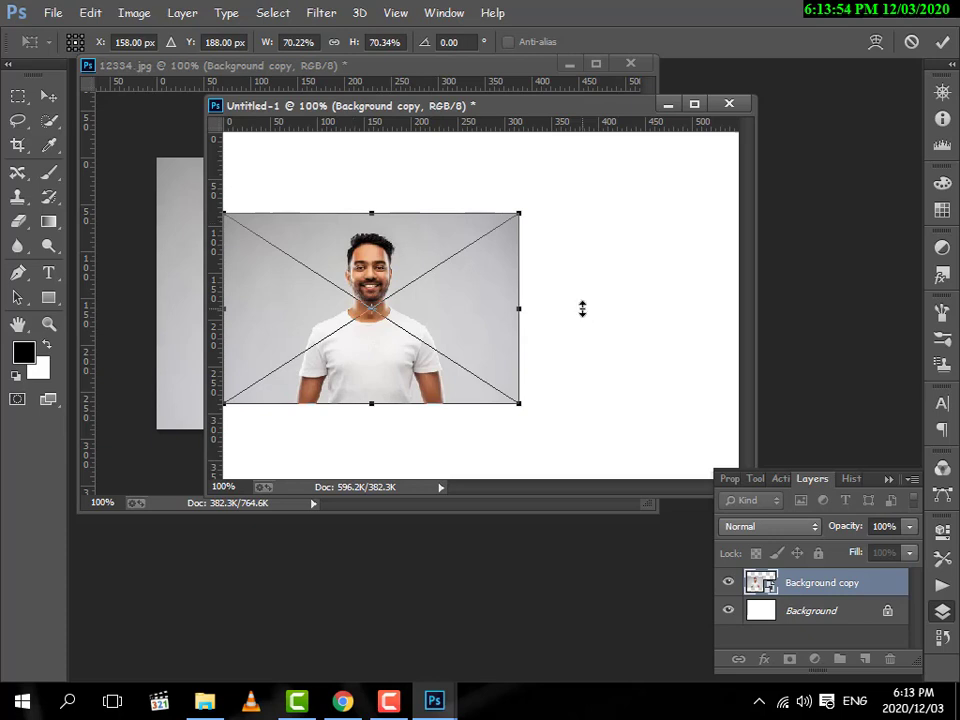
drag(582, 309, 585, 274)
key(Return)
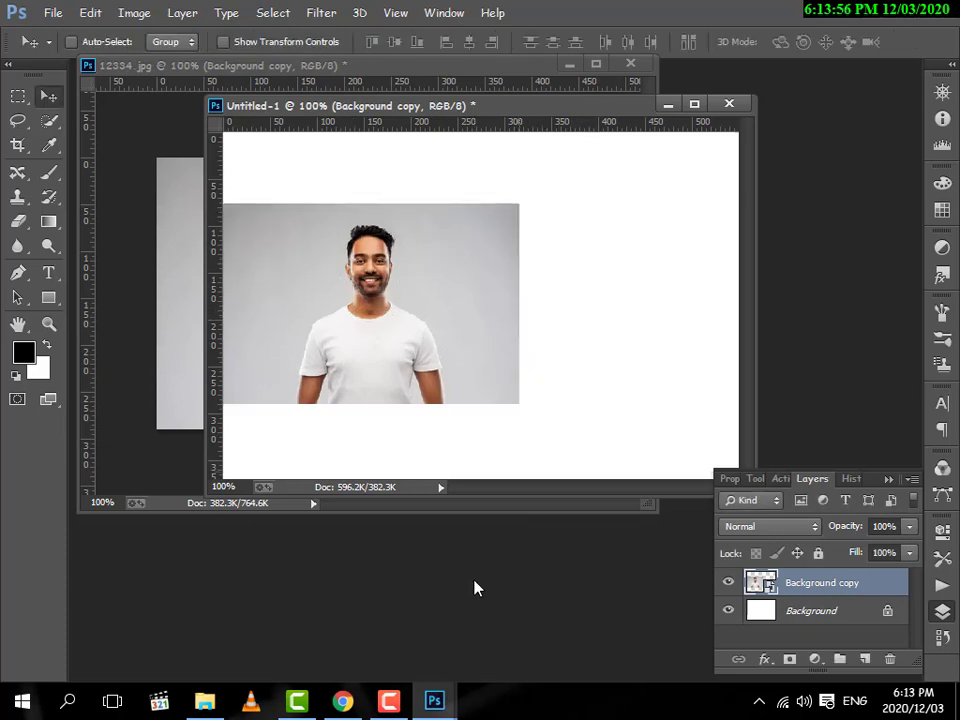
Look briefly at the browser and 12334.jpg, and minimize the Untitled-1 document
click(343, 702)
click(846, 10)
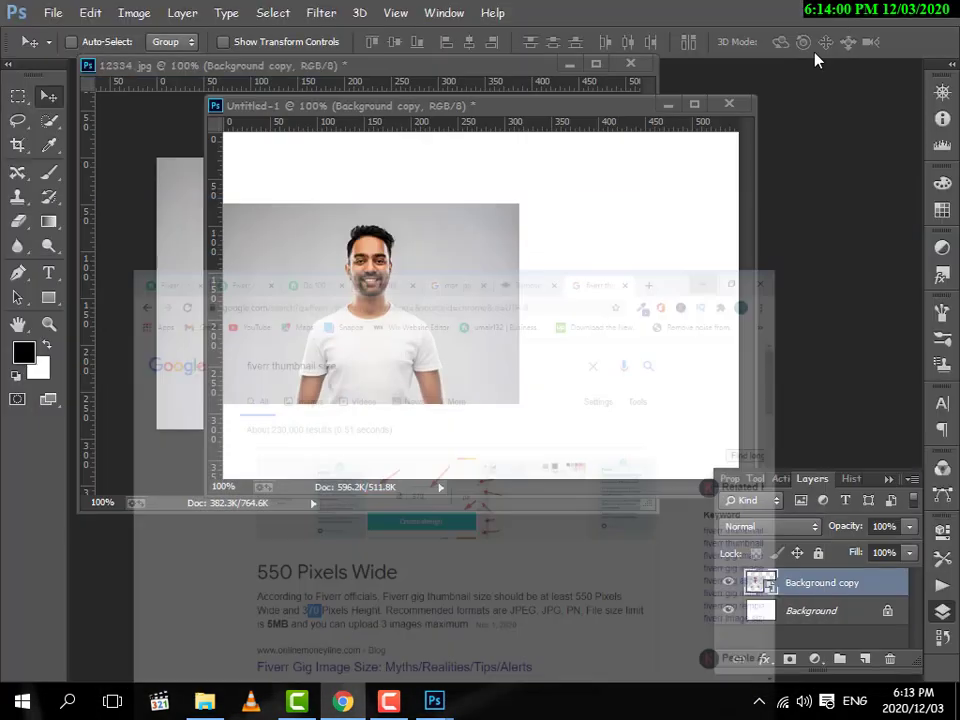
click(475, 75)
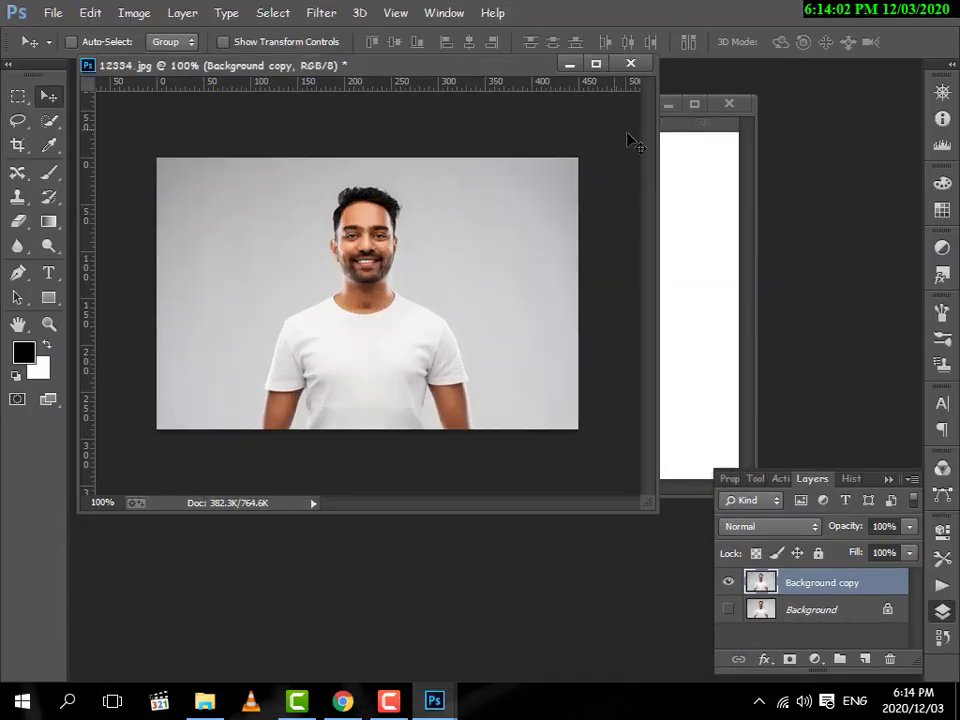
click(678, 160)
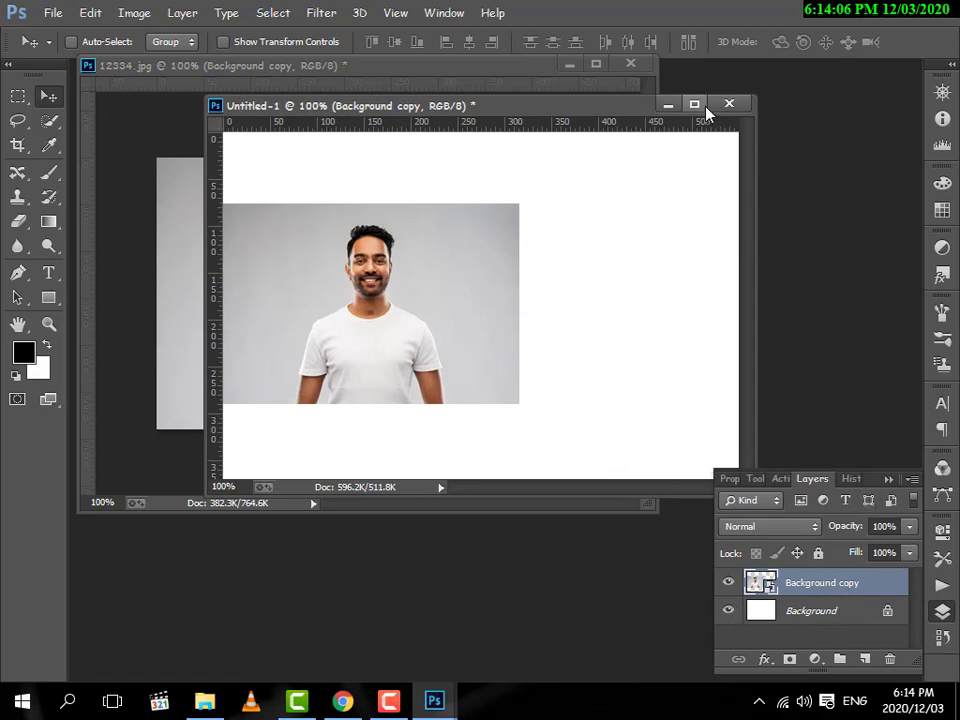
click(668, 104)
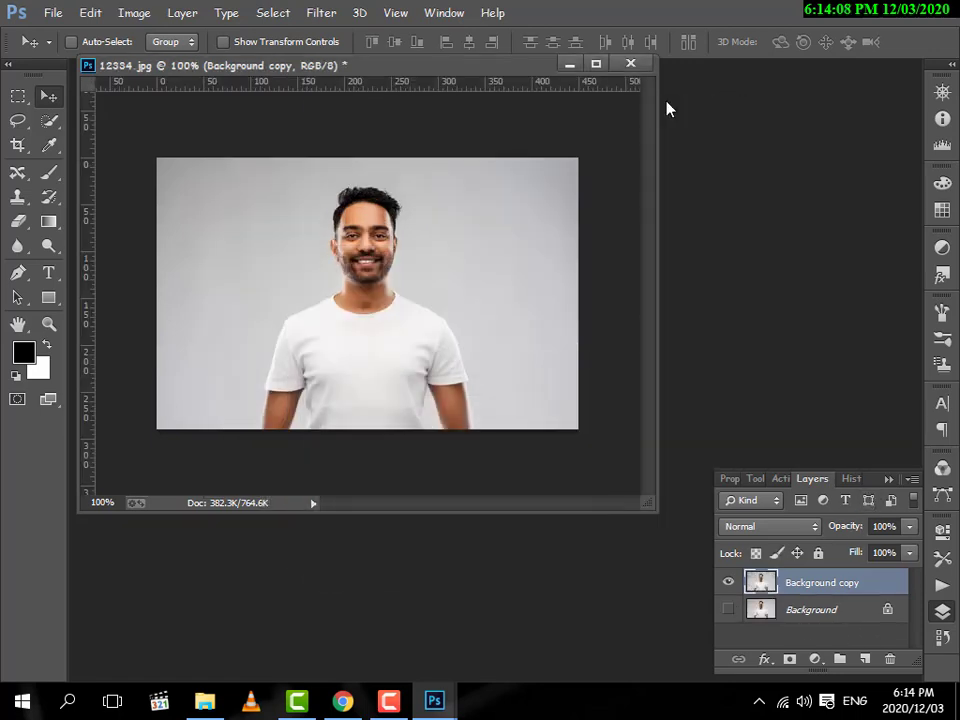
Create a new blank document 1280 pixels wide and 720 pixels high with a white background
key(ctrl+n)
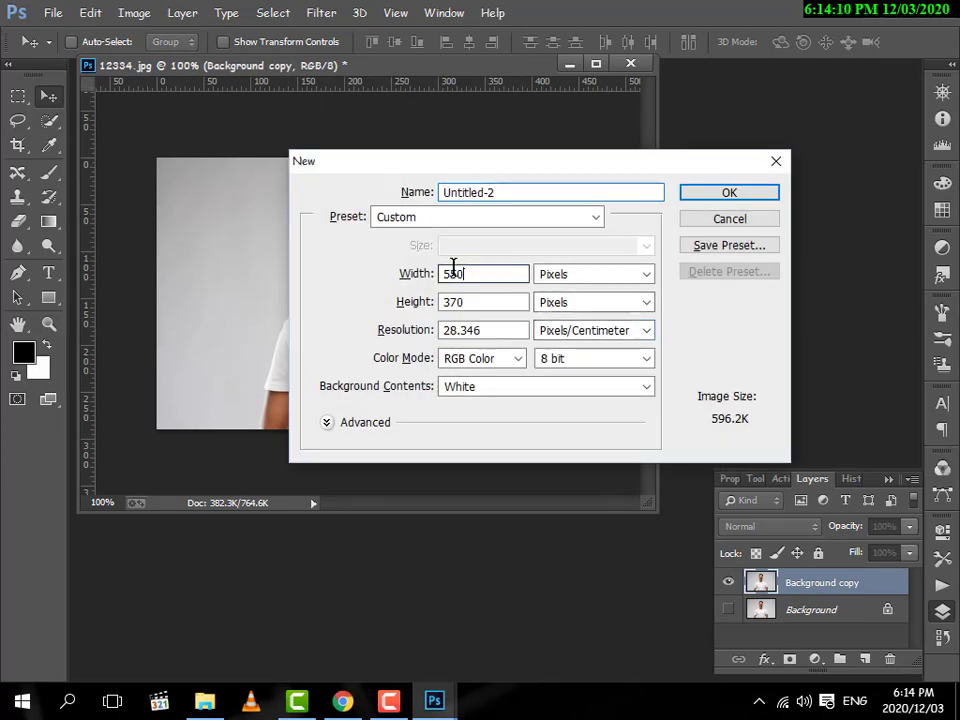
drag(452, 268, 416, 266)
text(1280)
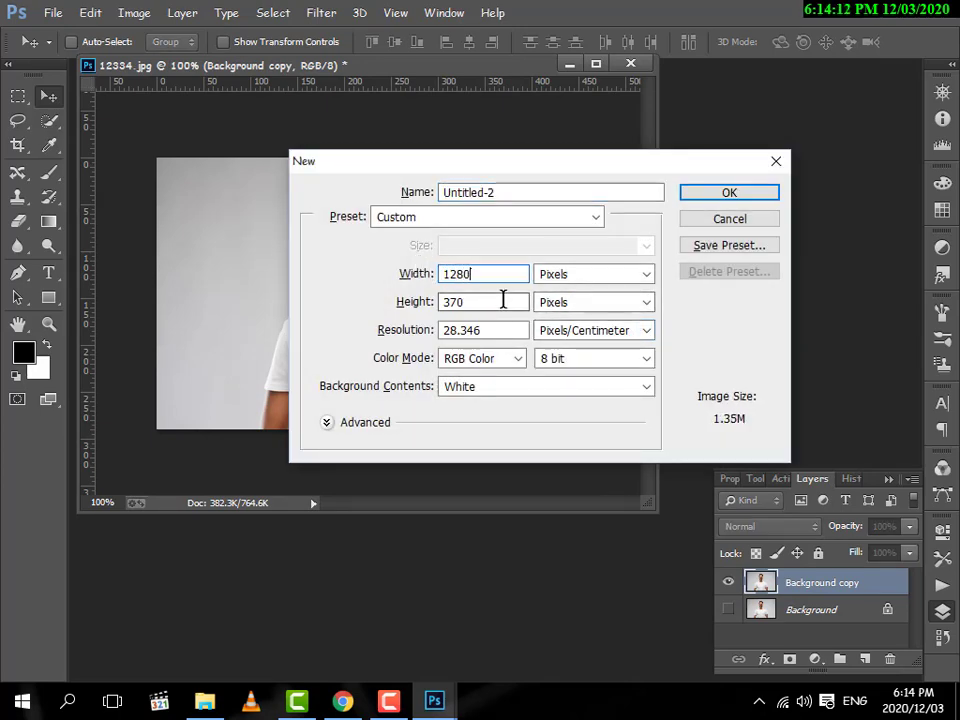
drag(504, 298, 429, 300)
text(720)
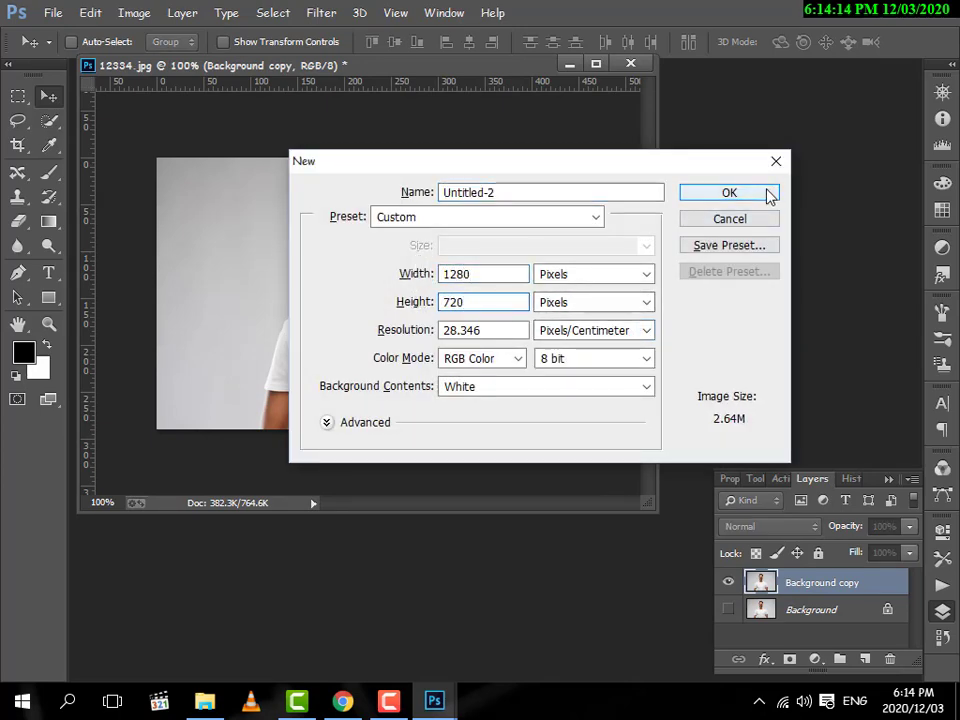
click(767, 193)
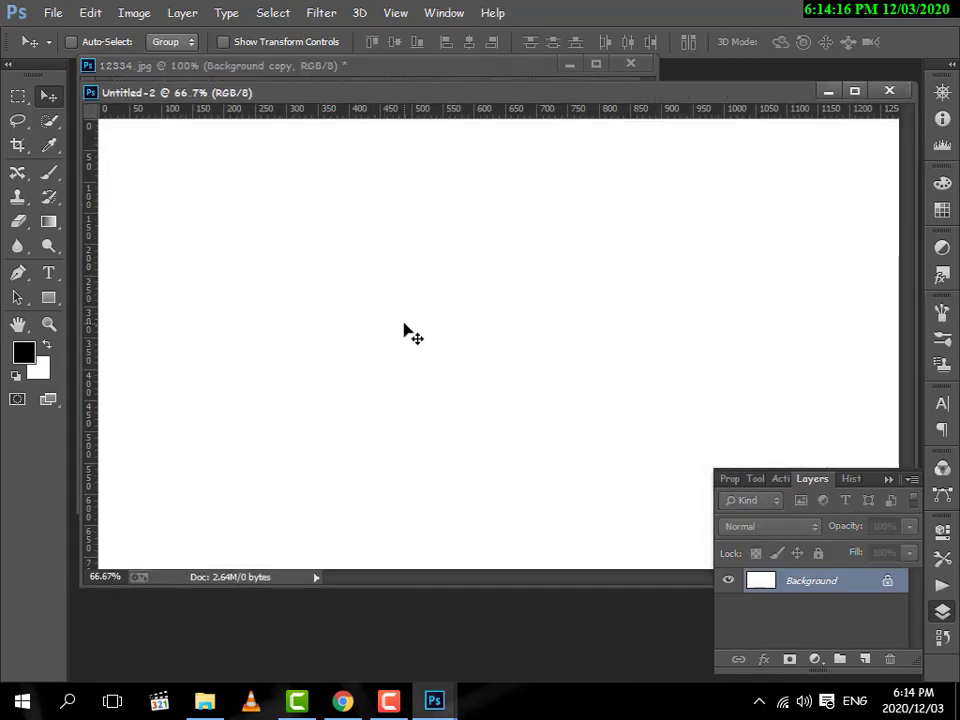
Copy the man photo from 12334.jpg into Untitled-2 and place it in the canvas's upper-left corner, rearranging the document windows
drag(382, 92, 446, 214)
click(405, 79)
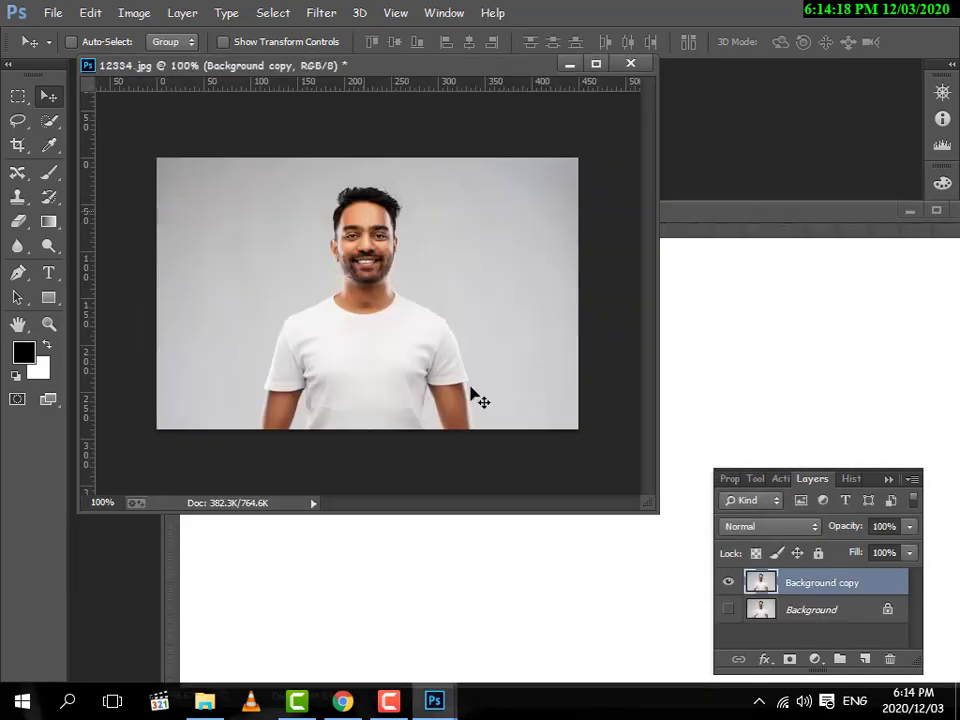
drag(405, 320, 493, 414)
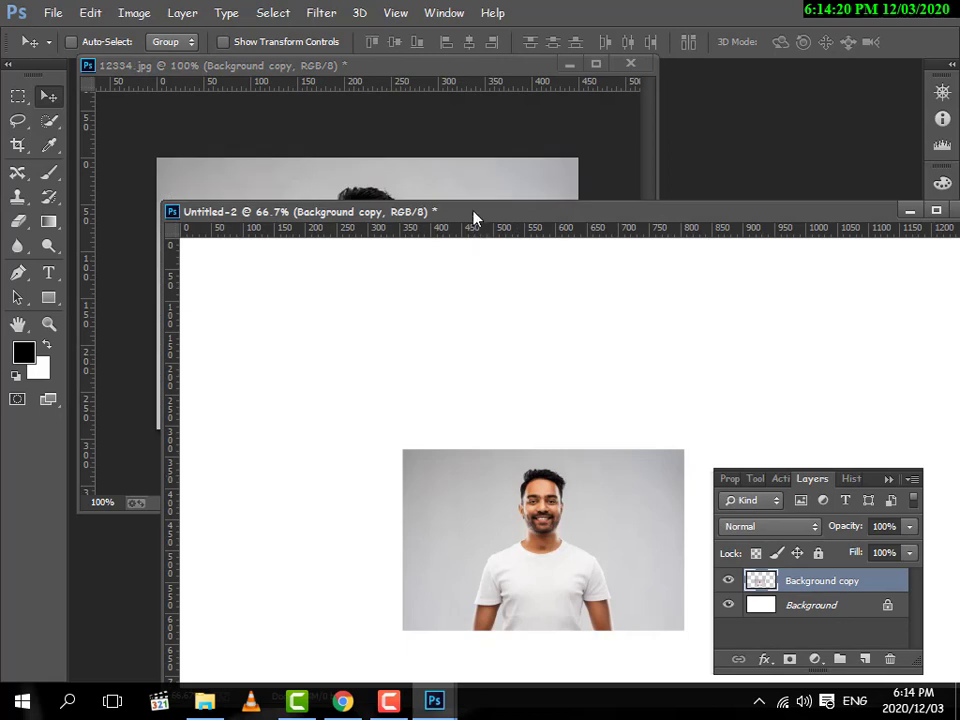
drag(476, 216, 480, 126)
drag(538, 503, 328, 292)
Enlarge the man photo to about 236% wide and 247% high, positioning it to cover the canvas's full height from its left edge
key(ctrl+t)
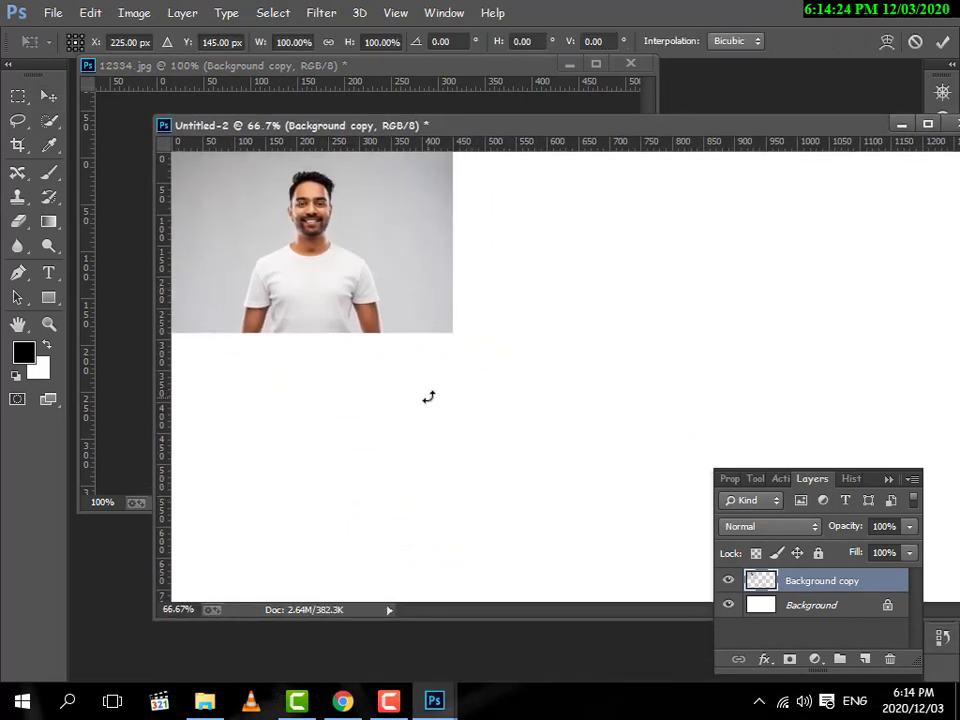
drag(452, 332, 658, 480)
drag(476, 300, 368, 267)
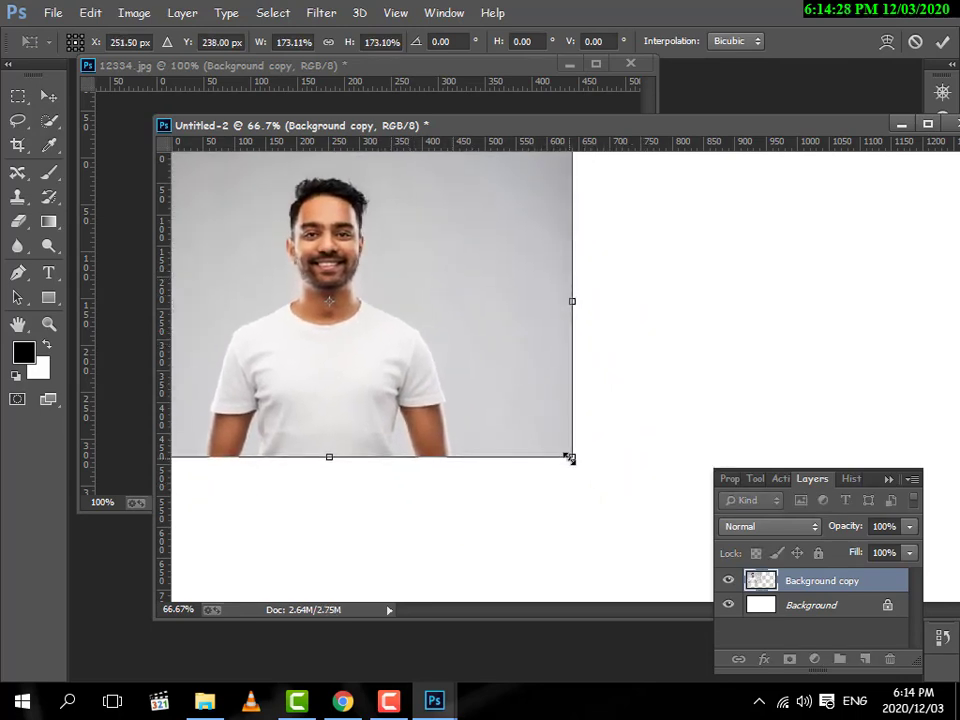
drag(568, 456, 649, 527)
drag(522, 340, 448, 392)
drag(322, 192, 322, 175)
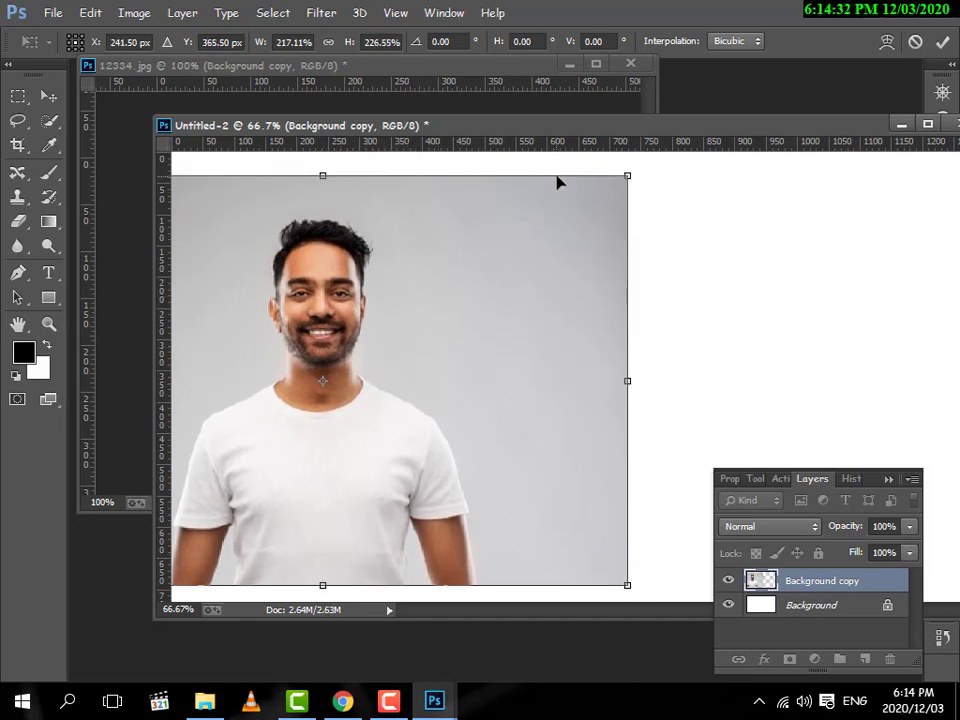
drag(625, 175, 667, 147)
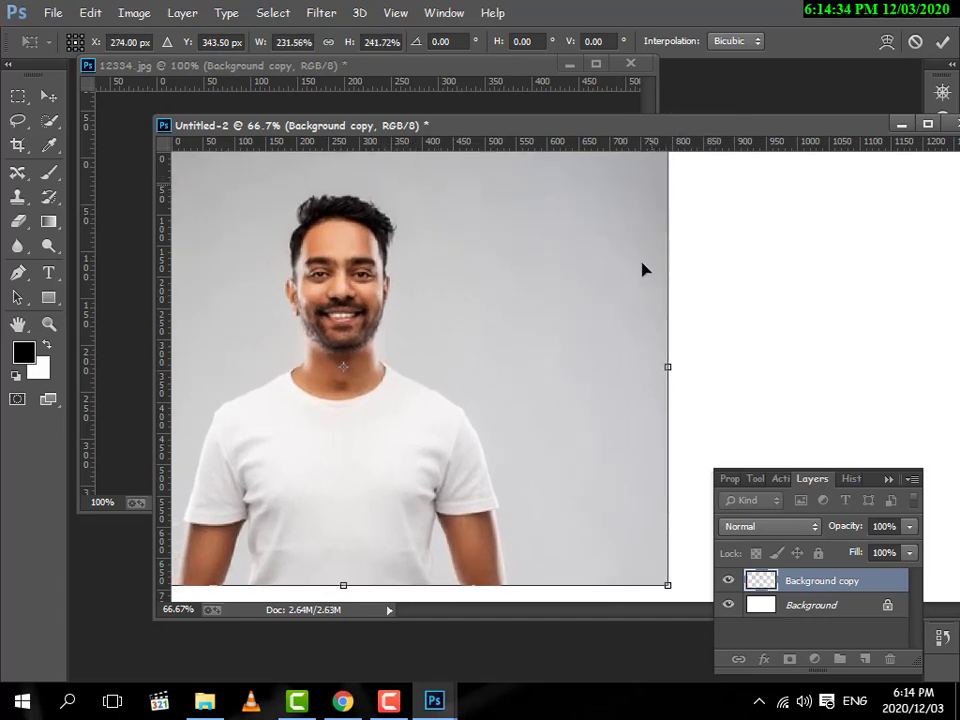
scroll(620, 429, down, 3)
drag(559, 371, 574, 374)
drag(248, 243, 266, 253)
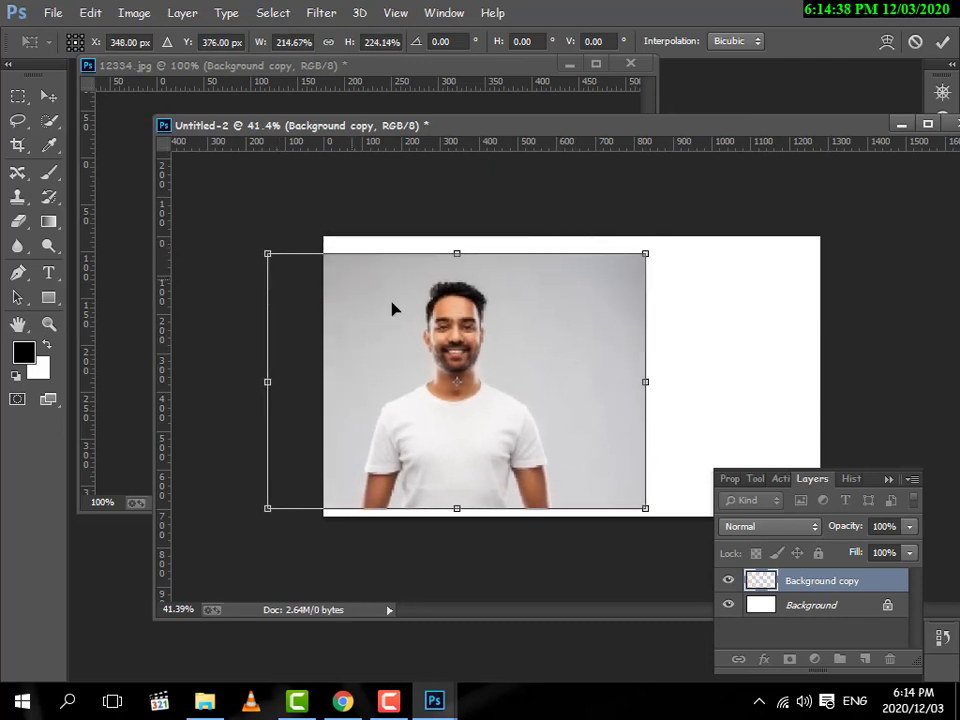
drag(392, 309, 392, 300)
drag(629, 489, 656, 516)
drag(591, 416, 568, 418)
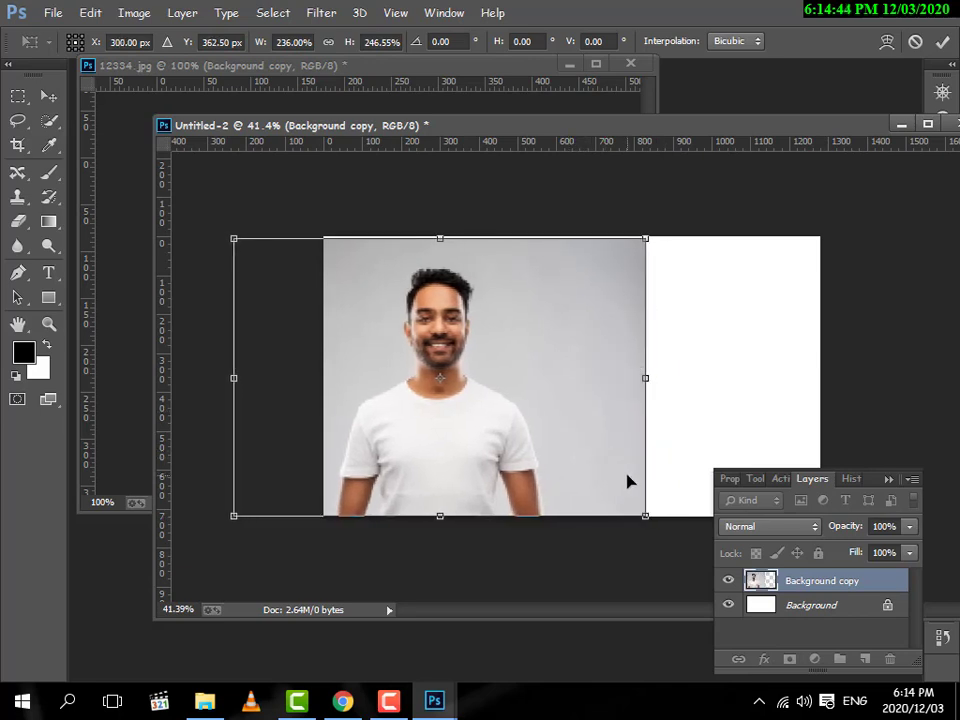
key(Return)
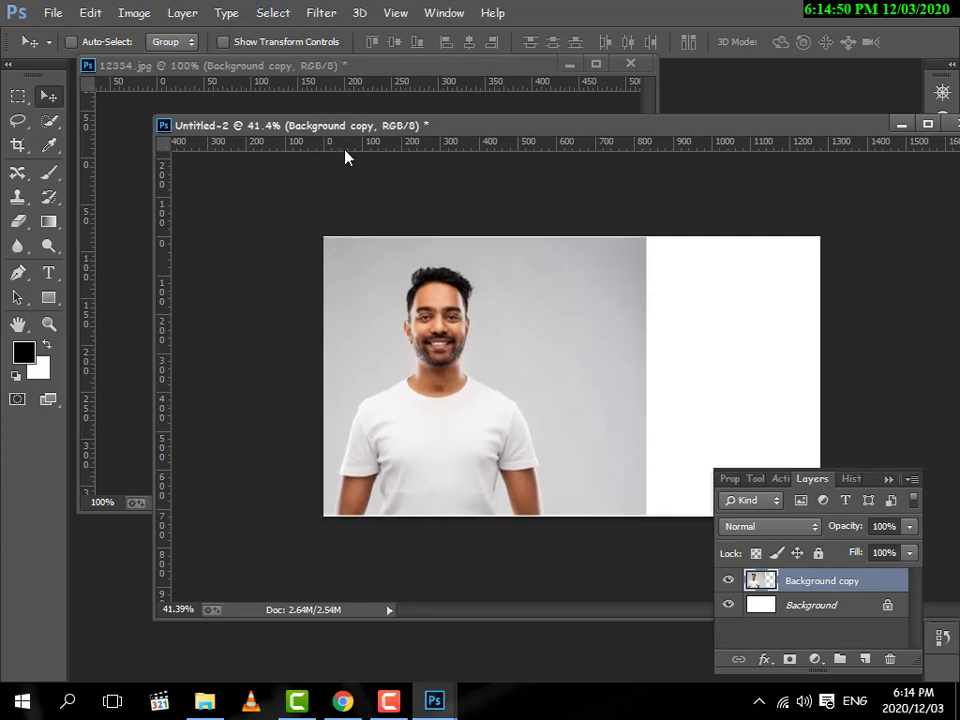
Copy the cut-out man from 12334-removebg-preview.png onto the white right part of Untitled-2 and convert its layer to a smart object
mouse_move(440, 700)
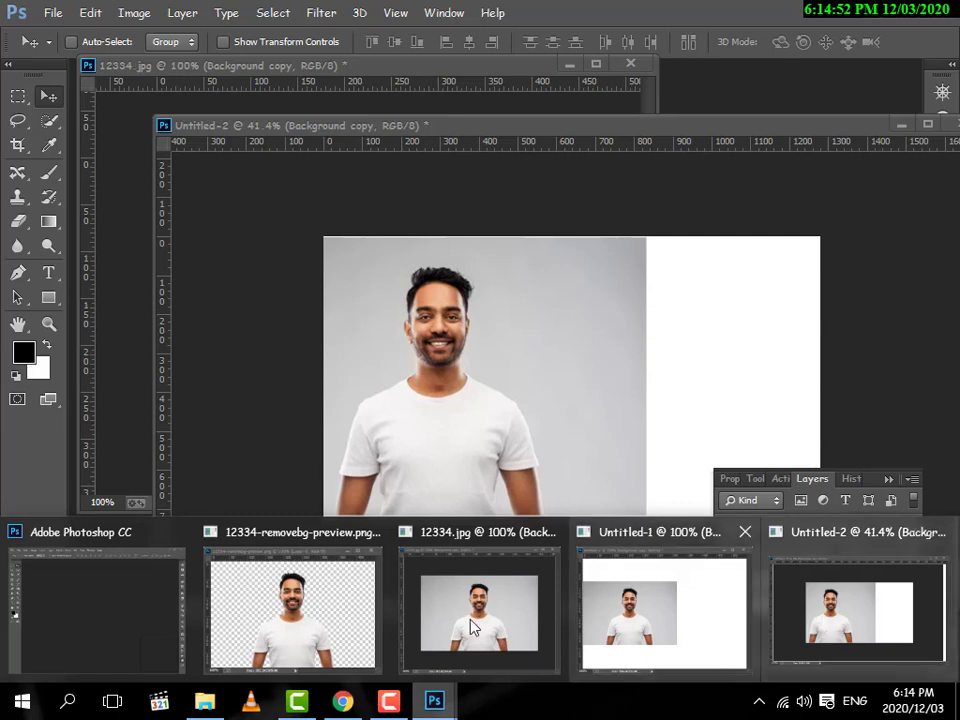
click(291, 645)
drag(605, 232, 757, 346)
right_click(858, 586)
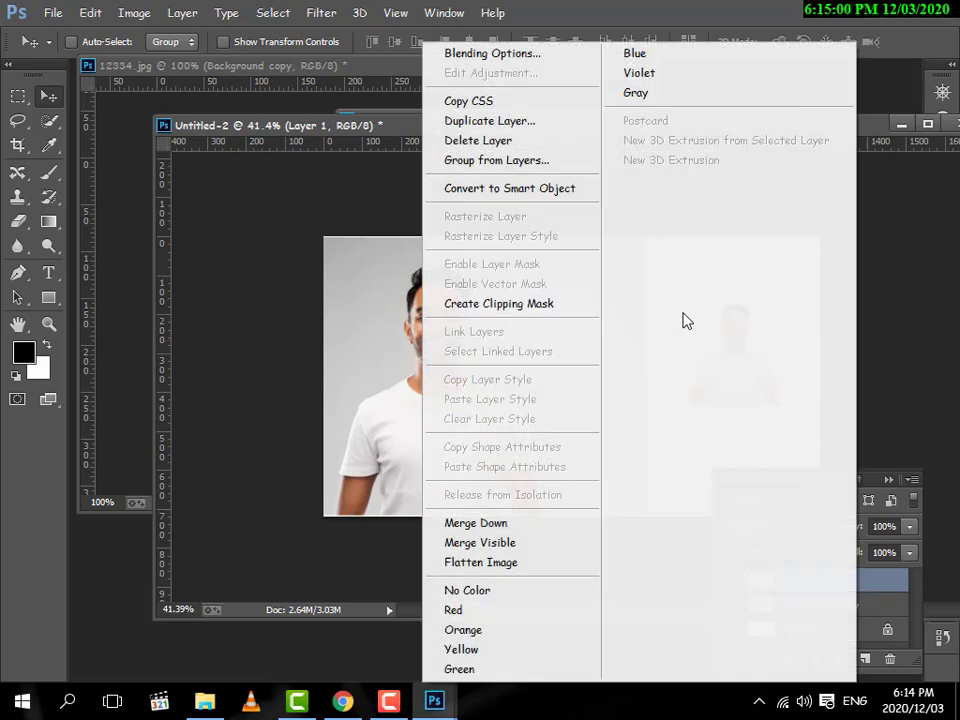
click(590, 190)
Scale the cut-out man to about 274% and position him on the canvas's right side, spanning its height
key(ctrl+t)
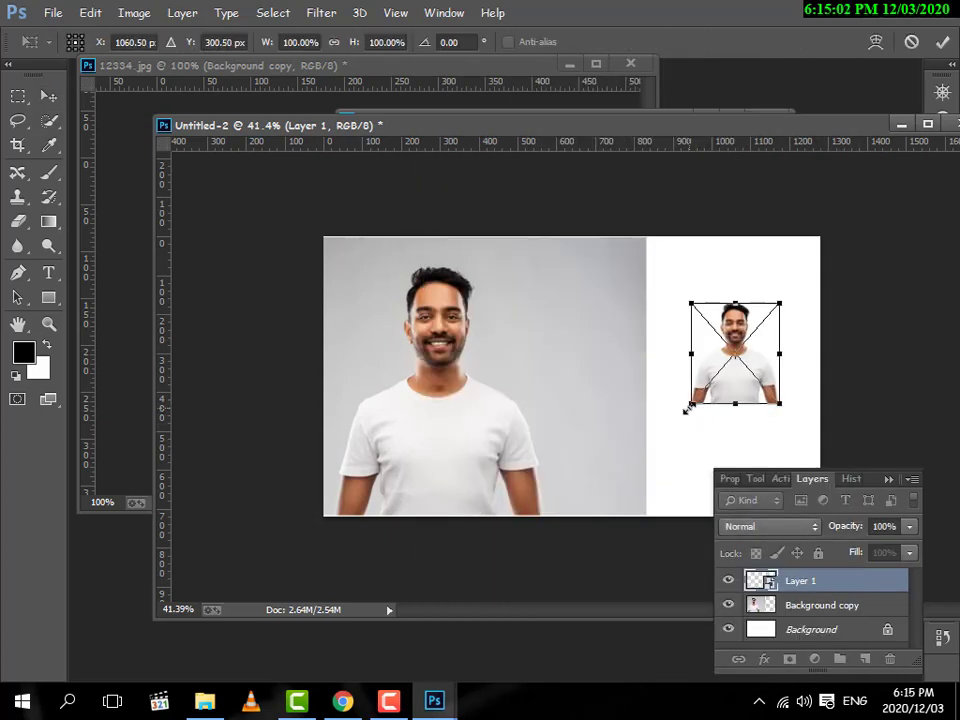
drag(690, 403, 658, 440)
drag(773, 300, 835, 238)
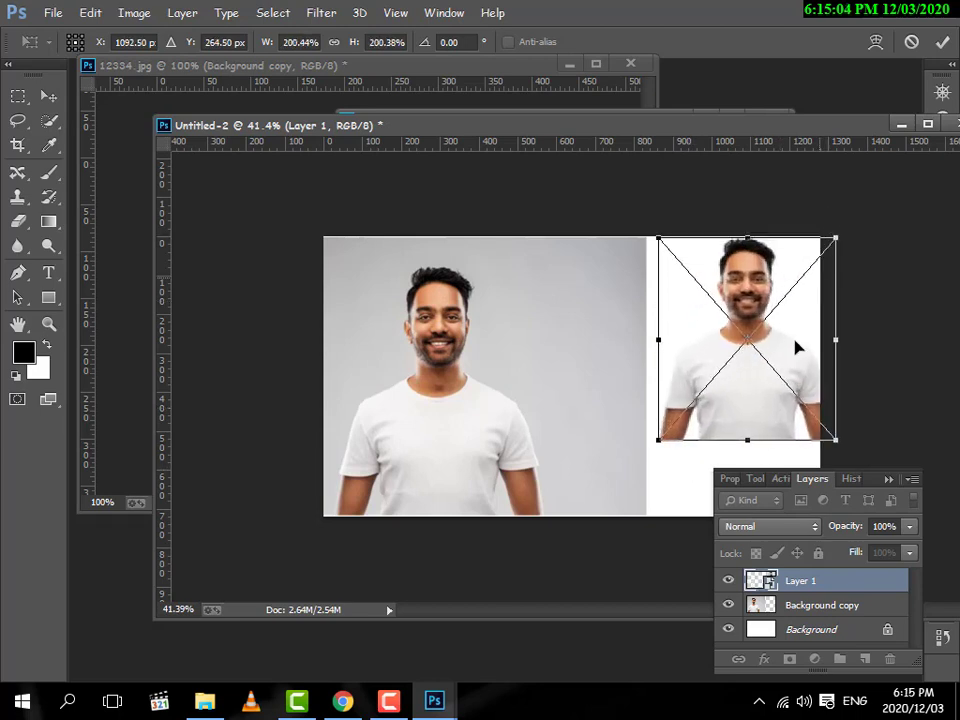
drag(683, 329, 693, 405)
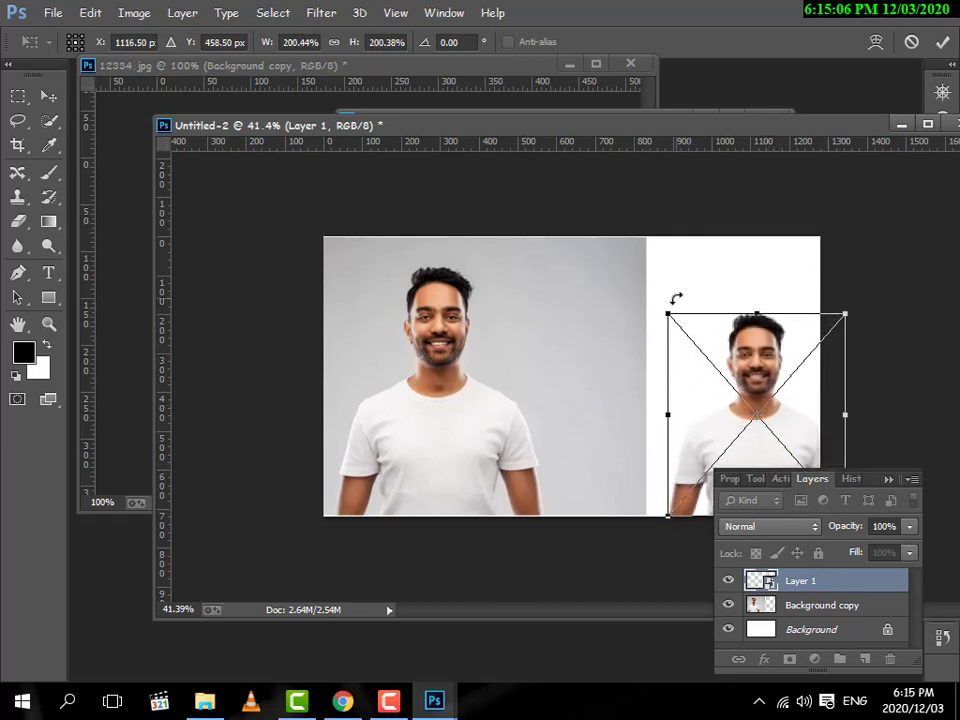
drag(663, 312, 624, 214)
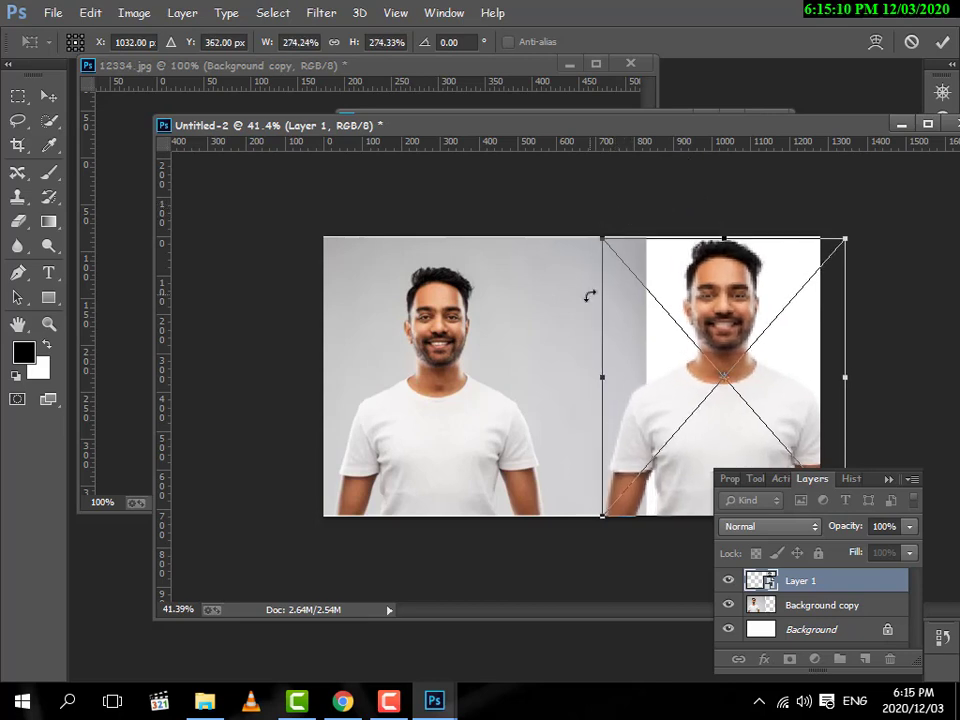
key(Return)
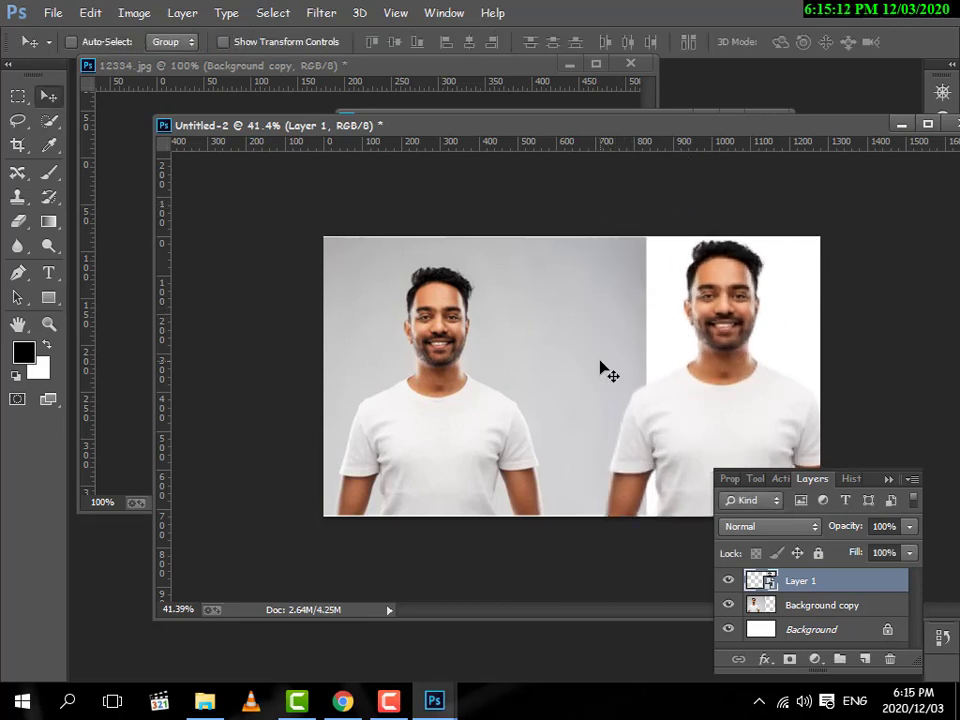
Delete the strip of grey background on the Background copy layer between the two men, using a rectangular selection, and deselect
key(alt+bracketleft)
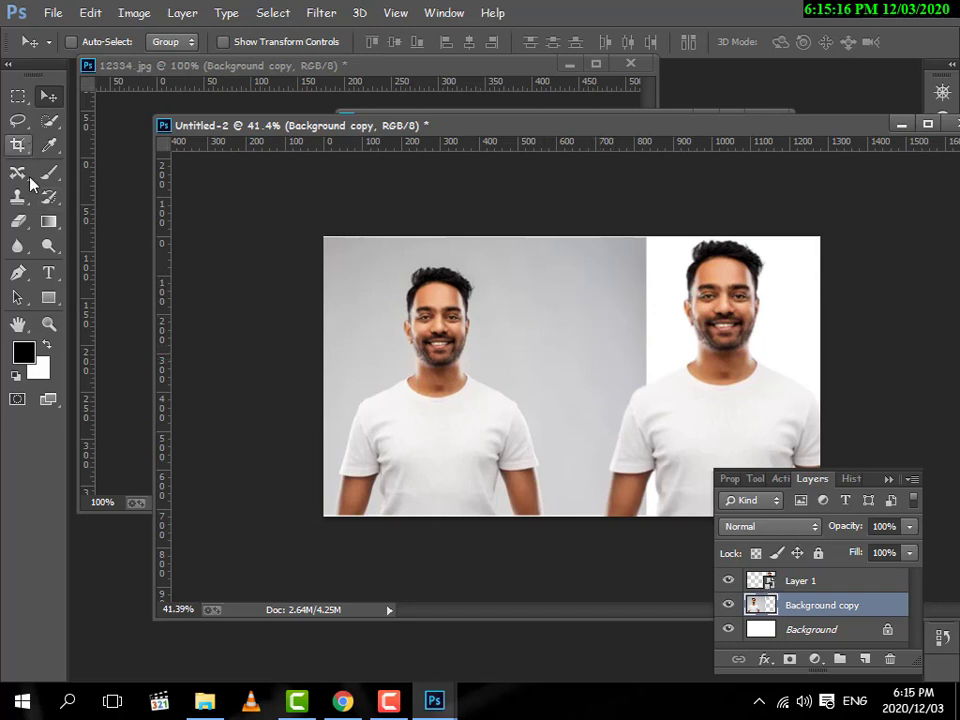
click(18, 96)
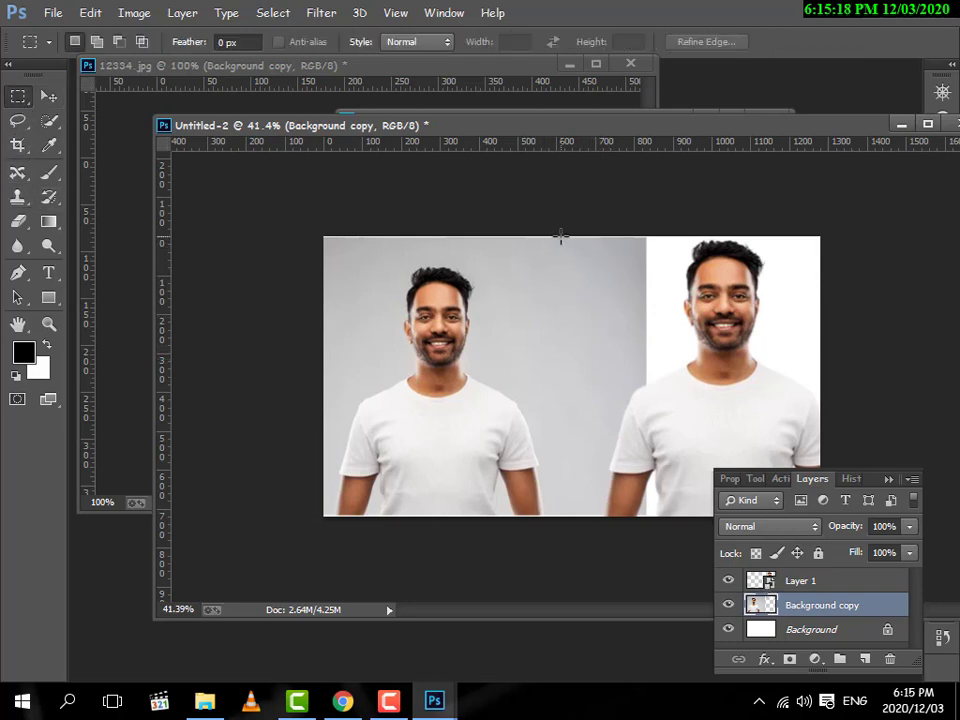
drag(560, 237, 645, 516)
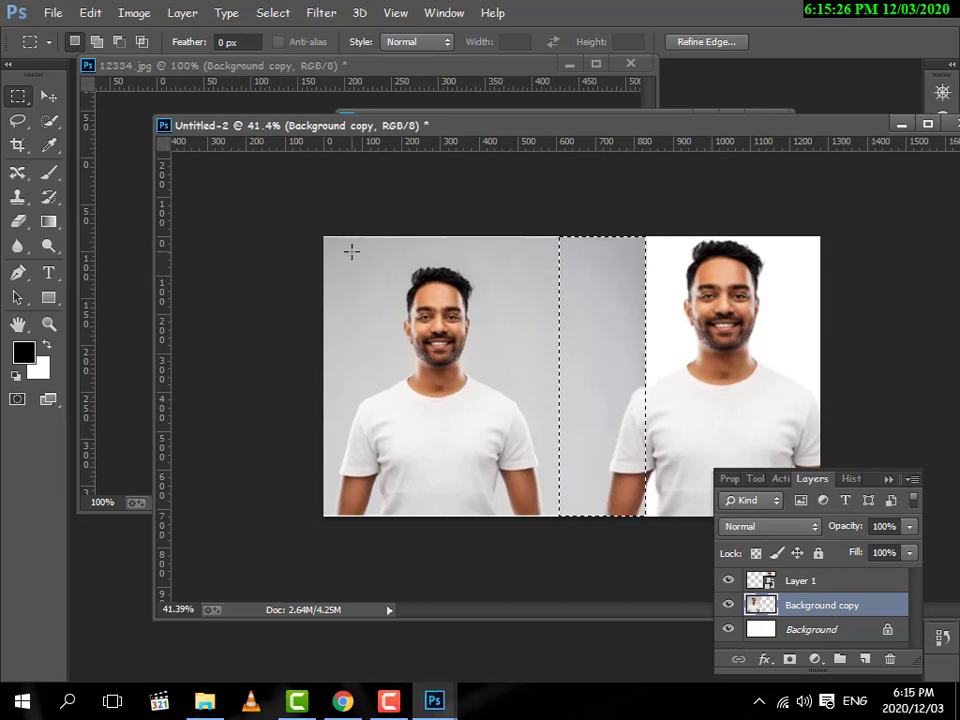
key(Delete)
key(ctrl+d)
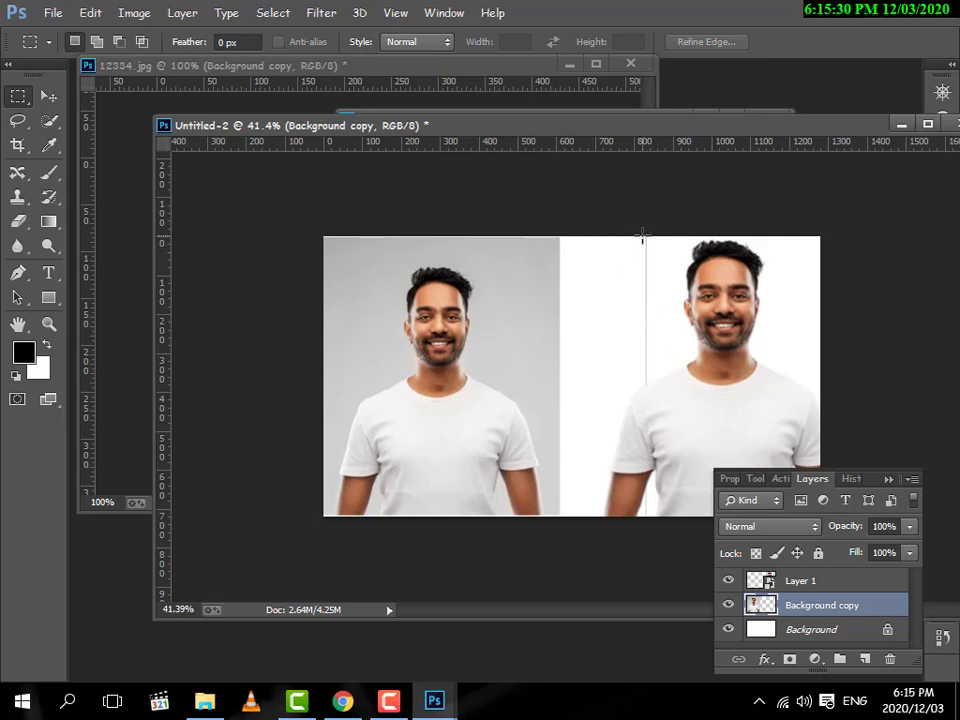
Erase the leftover thin vertical line beside the cut-out's head on the Background copy layer with a size 40 Eraser
drag(17, 221, 84, 212)
drag(49, 172, 86, 168)
drag(25, 224, 97, 224)
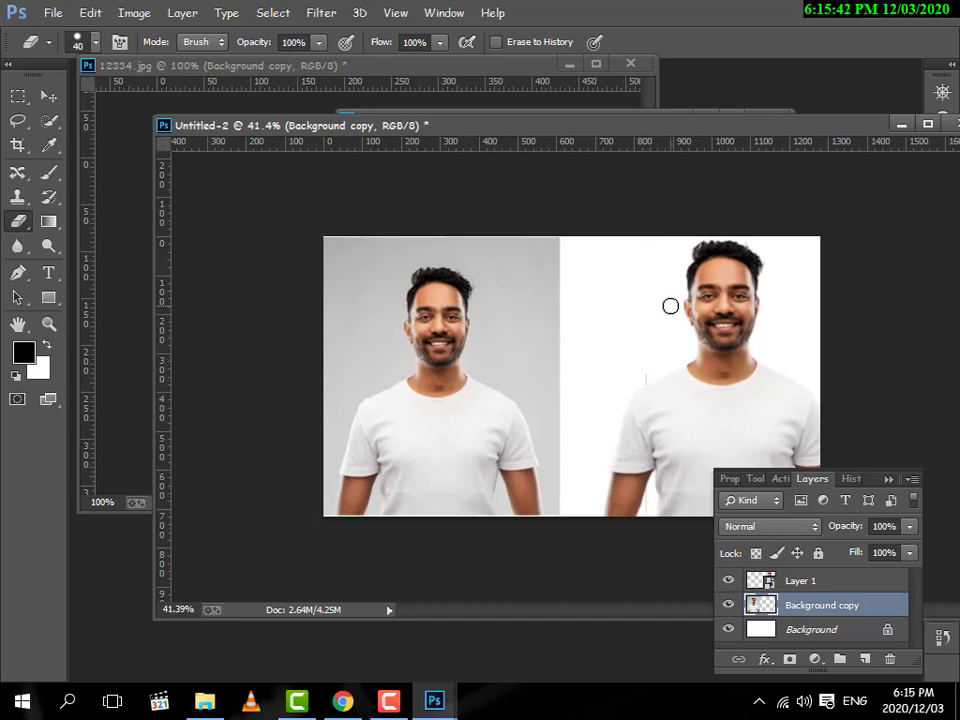
Enlarge the left man photo to about 111% so his head reaches the height of the cut-out's head
click(56, 95)
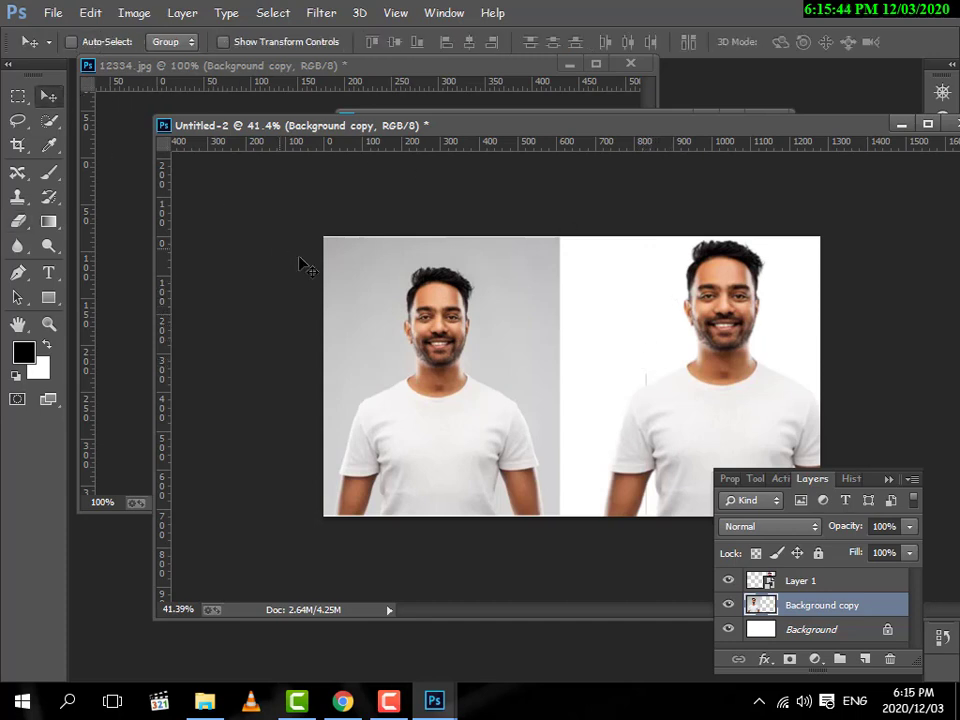
key(ctrl+t)
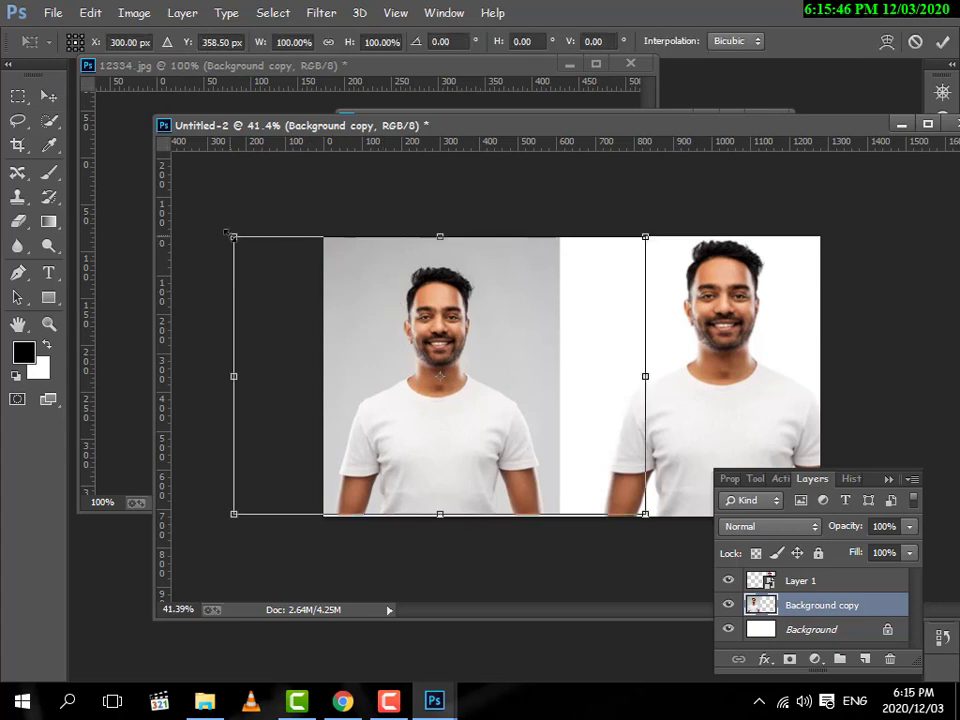
drag(222, 229, 195, 211)
drag(645, 214, 664, 205)
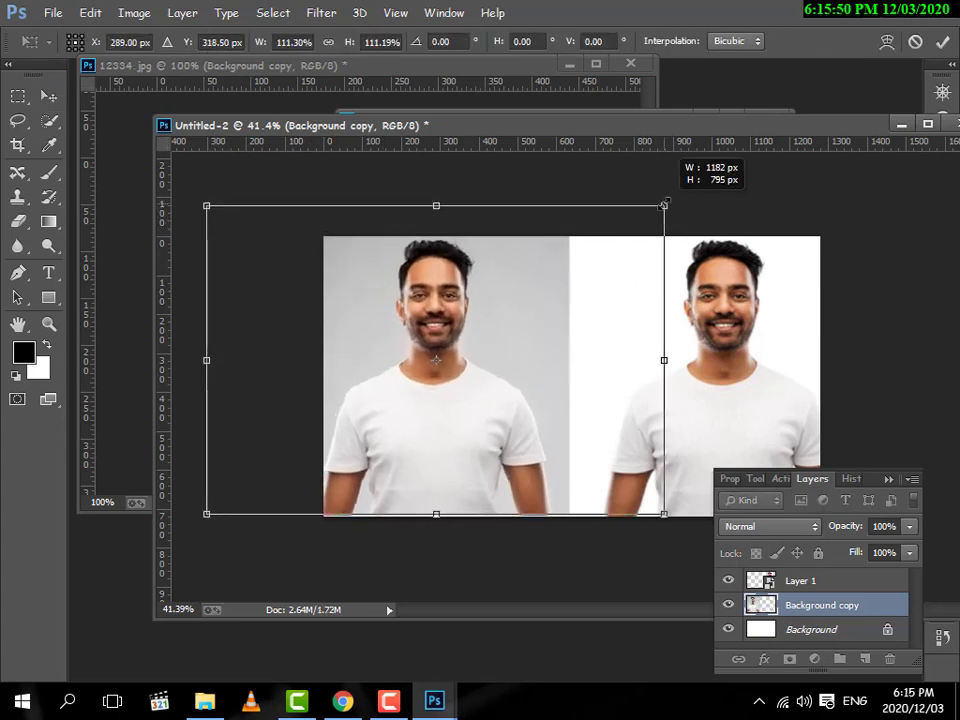
Nudge the enlarged man photo about 10 px to the right and apply the transformation
key(Right)
key(Right)
key(Right)
key(Right)
key(Right)
key(Right)
key(Right)
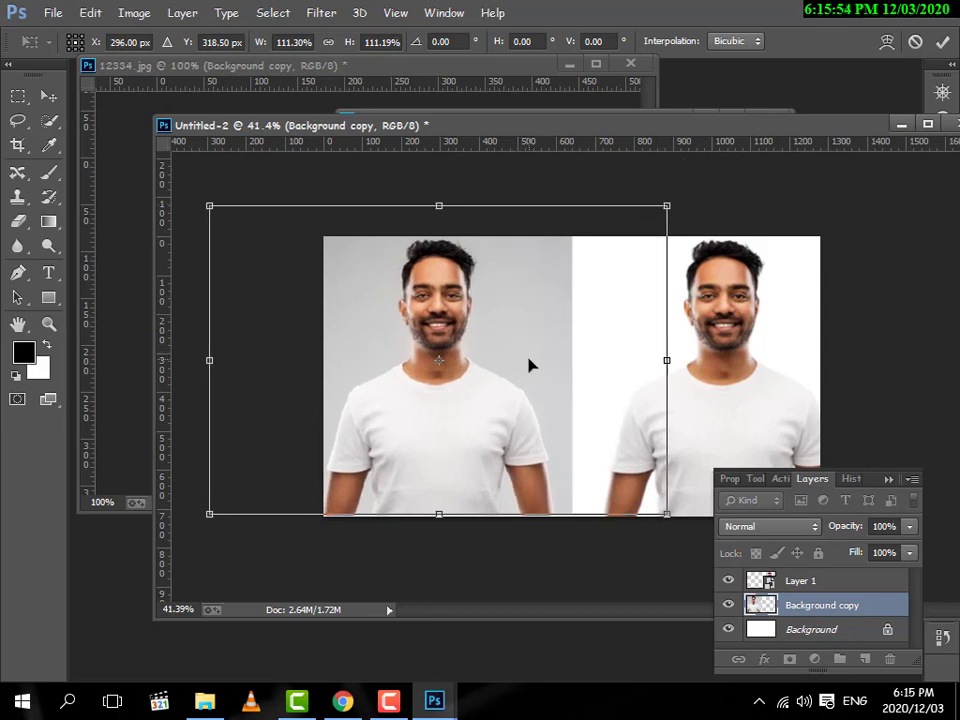
key(Right)
key(Right)
key(Right)
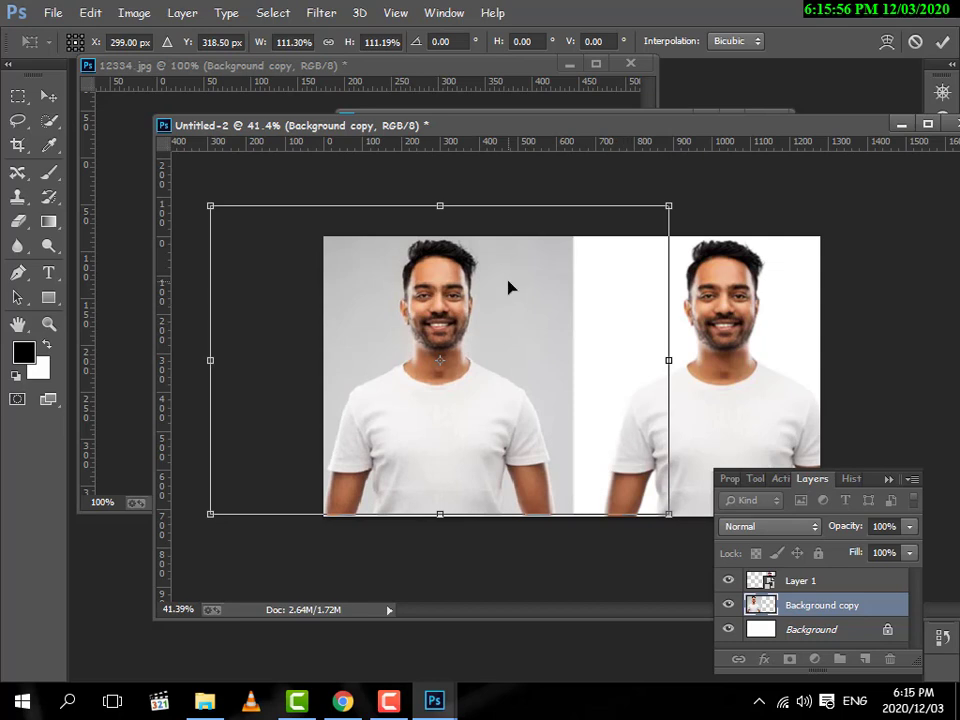
key(Return)
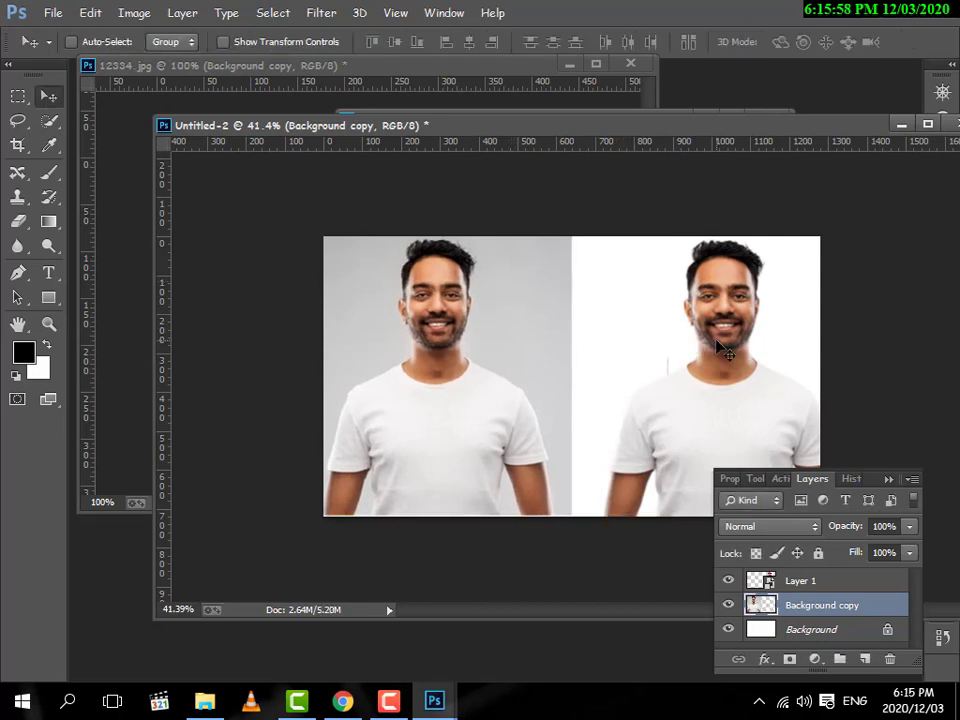
Nudge the cut-out man on Layer 1 left until he is centred in the white half, and collapse the layer list
key(alt+bracketright)
key(Left)
key(Left)
key(Left)
key(Left)
key(Left)
key(Left)
key(Left)
key(Left)
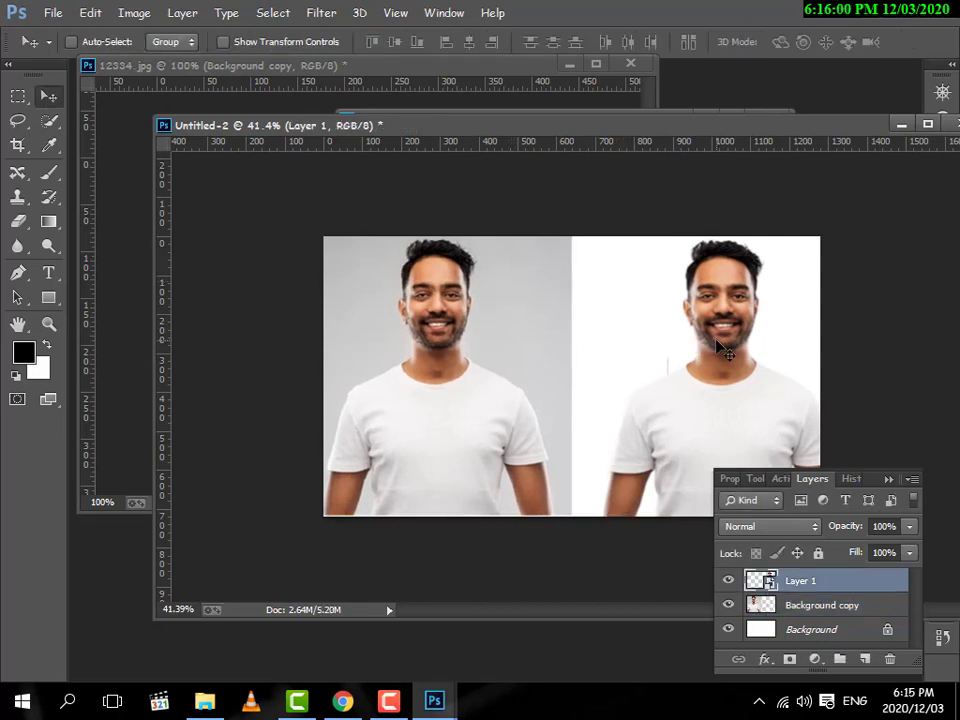
key(Left)
key(Left)
key(Left)
key(Left)
key(Left)
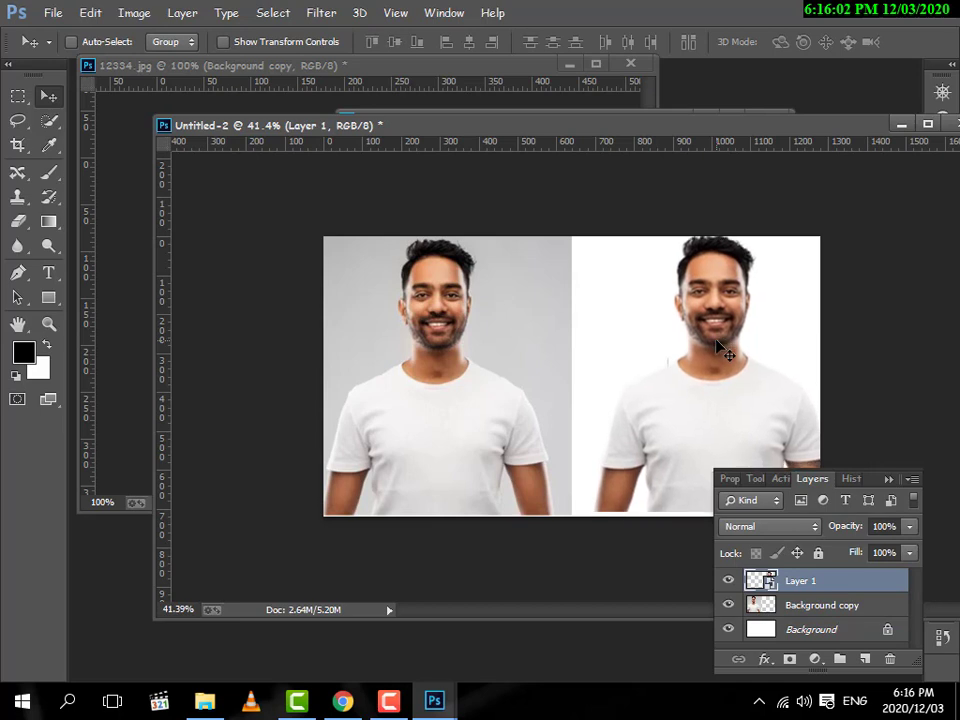
key(Left)
key(Left)
key(Left)
key(Left)
key(Left)
key(Left)
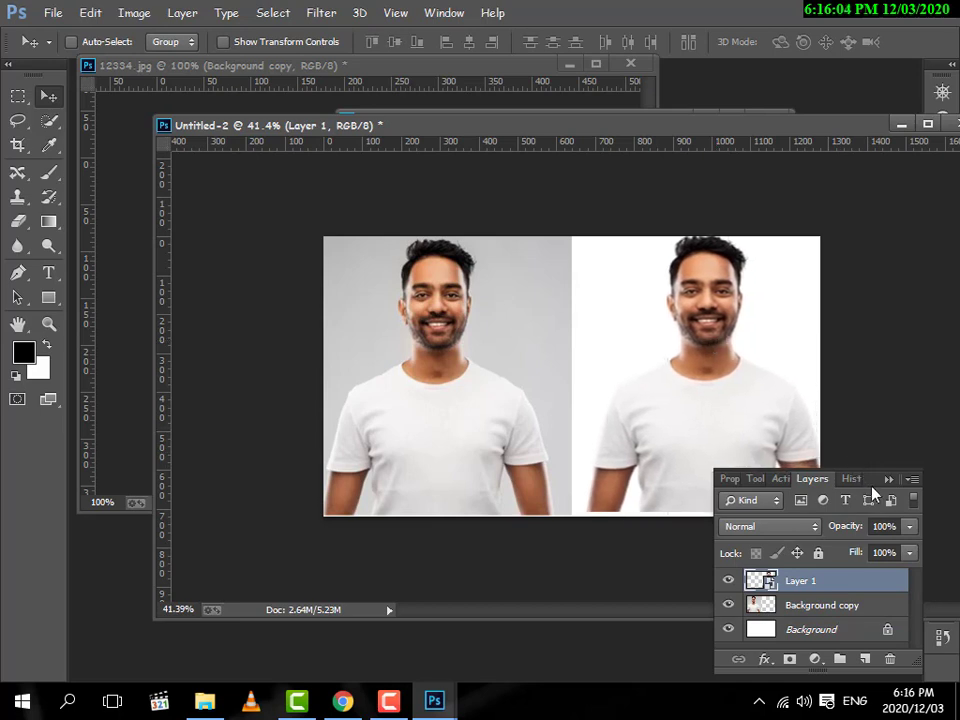
click(889, 481)
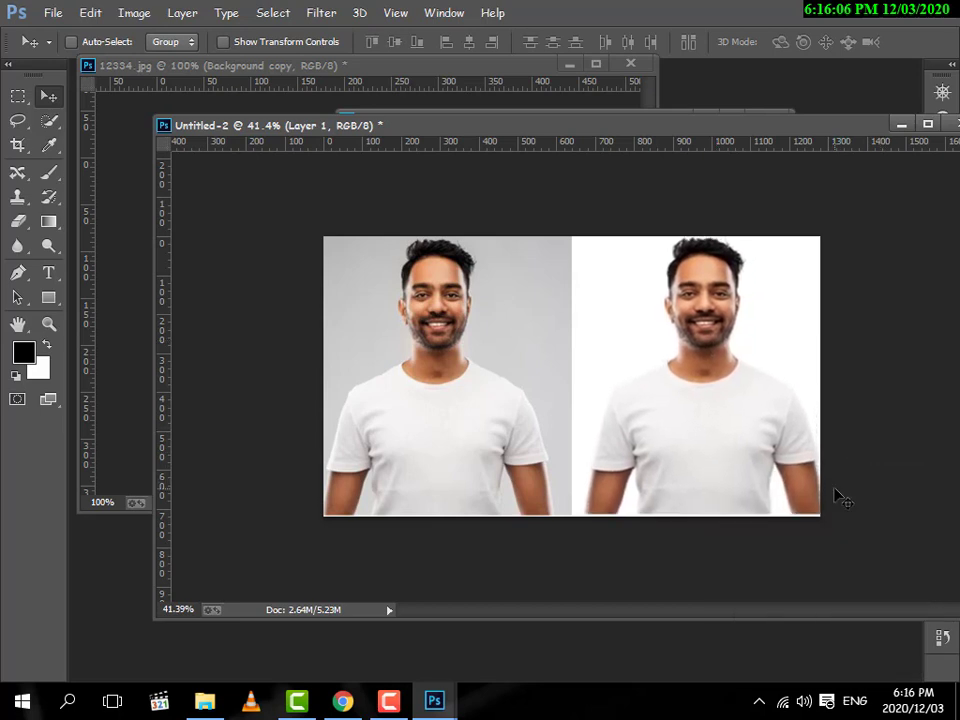
Nudge the cut-out man on Layer 1 about 10 px left and slightly up within the white half
key(Up)
key(Up)
key(Up)
key(Up)
key(Up)
key(Up)
key(Left)
key(Left)
key(Left)
key(Left)
key(Left)
key(Left)
key(Left)
key(Left)
key(Left)
key(Left)
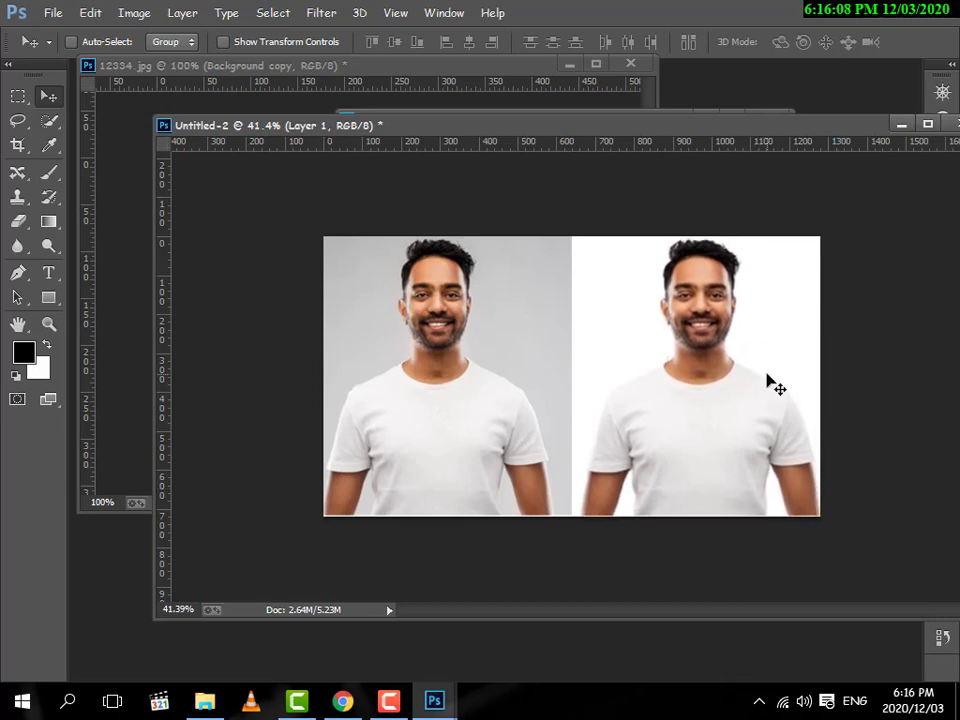
key(Up)
key(Up)
Stretch the cut-out man's lower edge down to the bottom edge of the canvas and apply the transformation
key(ctrl+t)
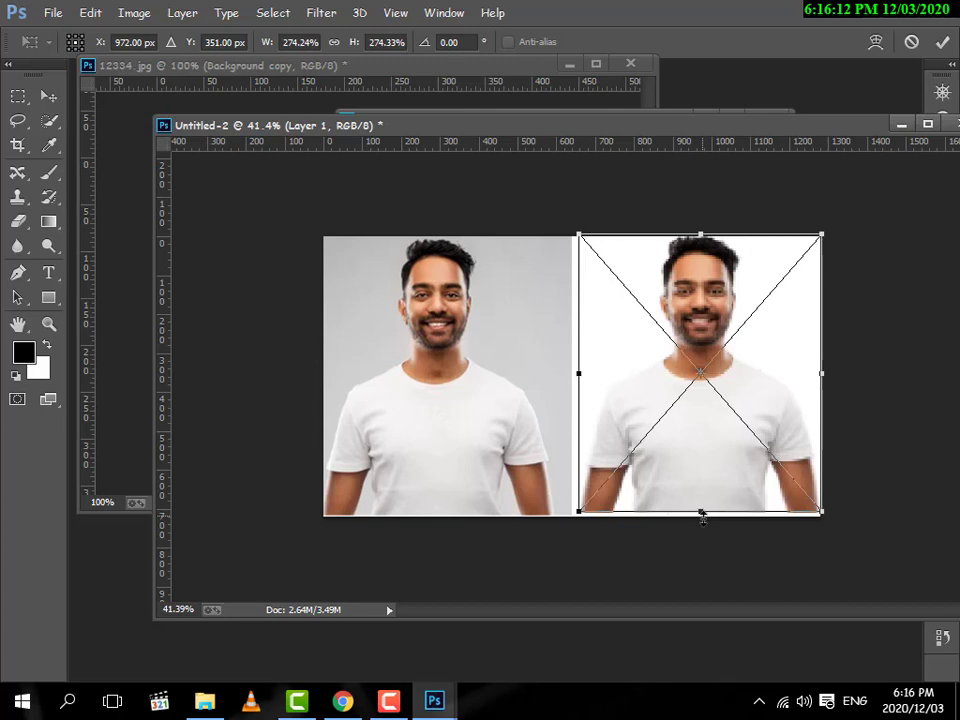
drag(703, 519, 703, 514)
key(Return)
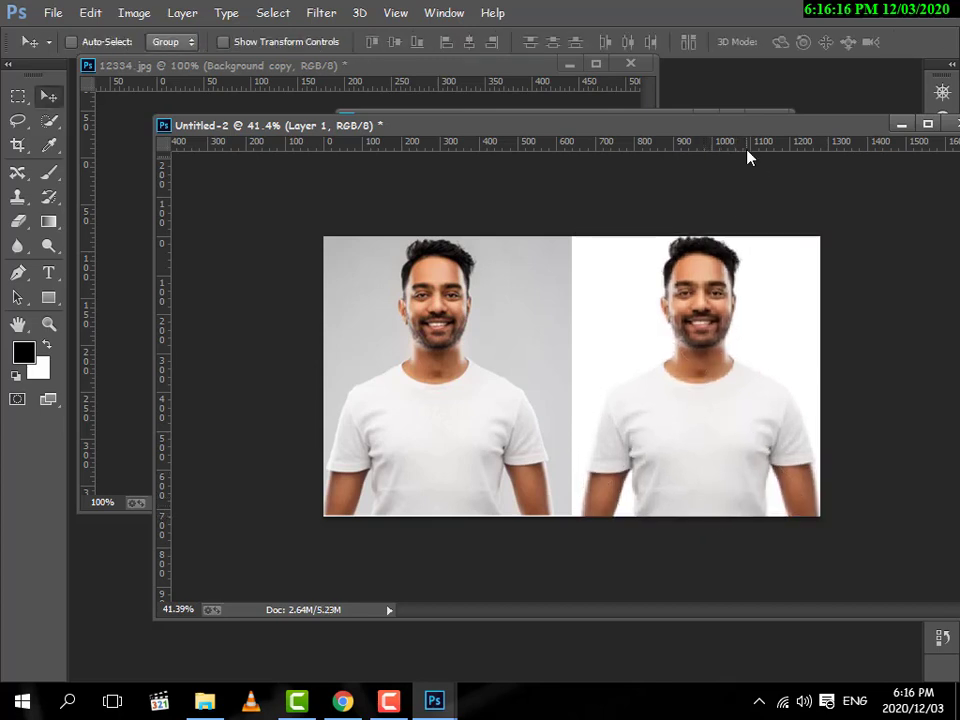
Save the before/after image in Documents as a PNG named removed, with the Smallest / Slow compression and no interlacing
drag(744, 130, 668, 117)
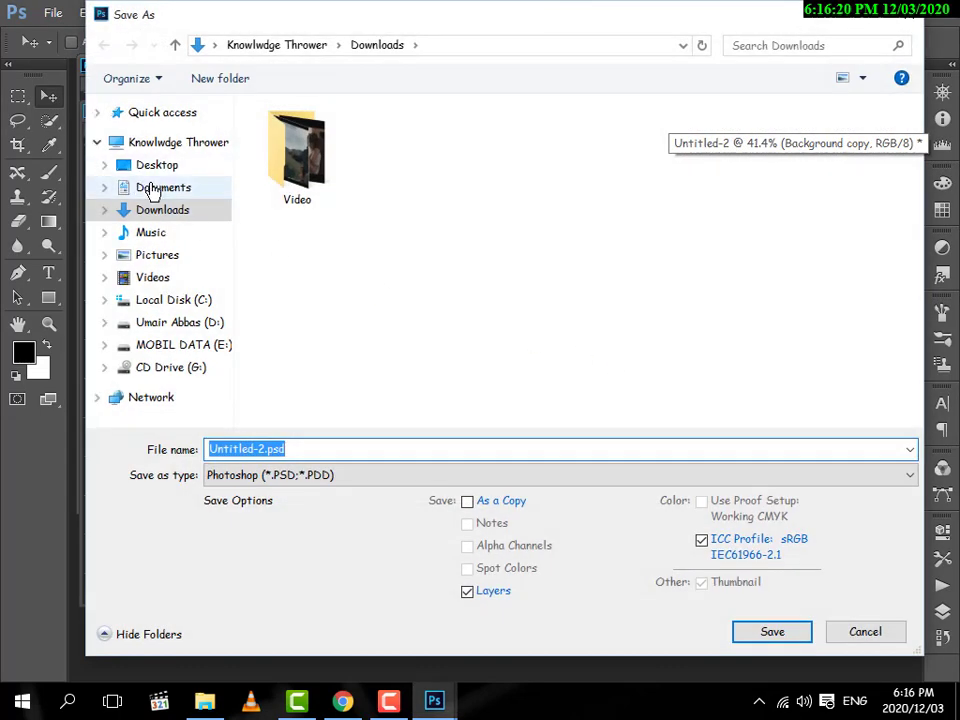
click(170, 188)
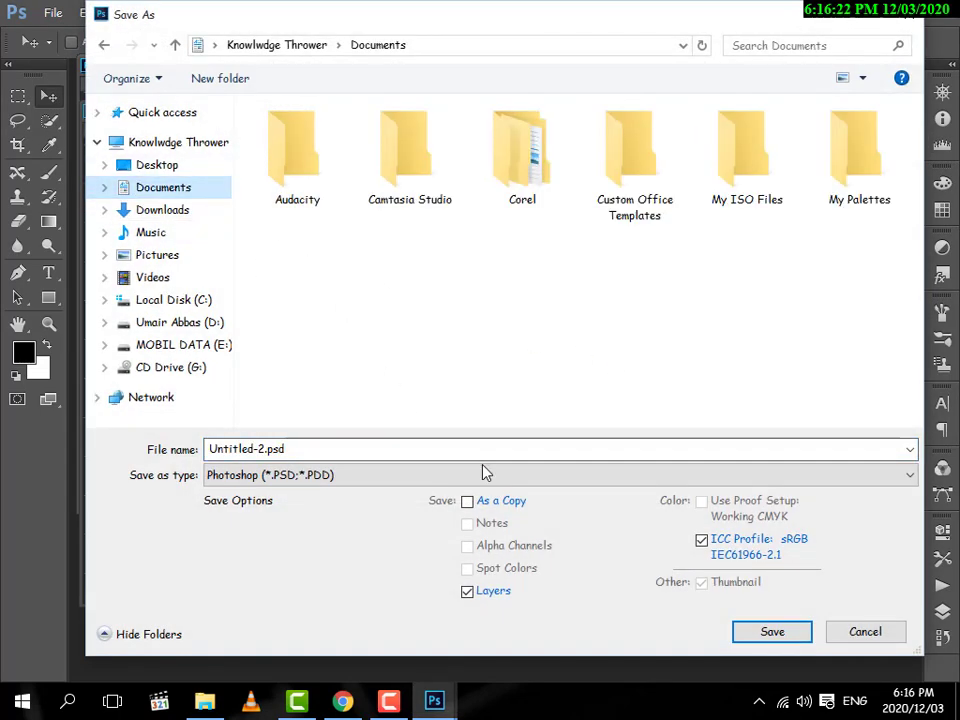
click(463, 474)
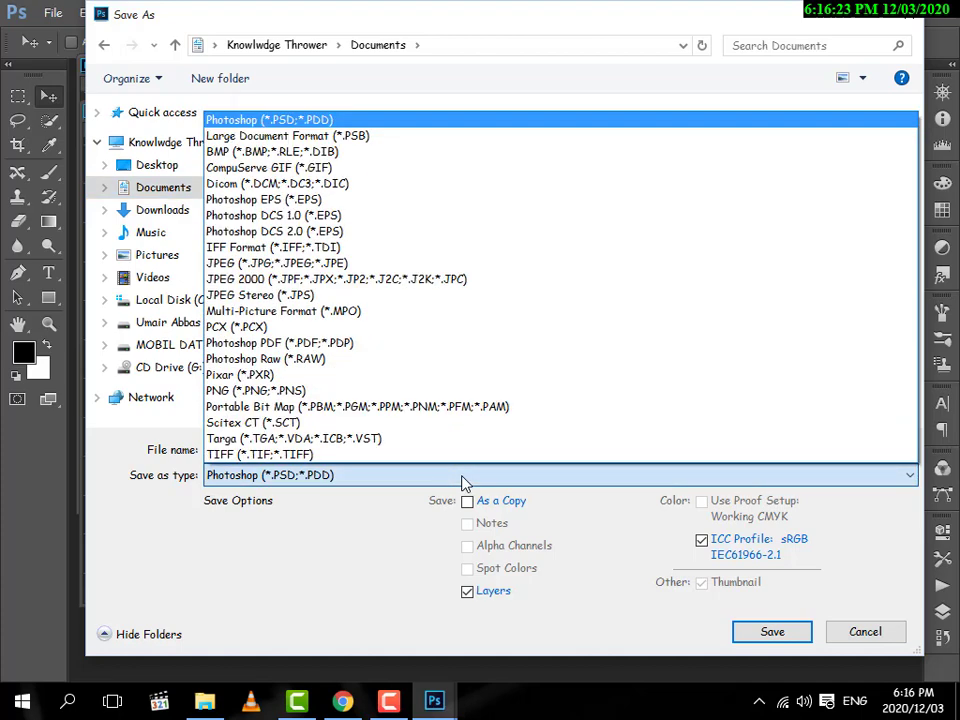
click(369, 394)
click(346, 455)
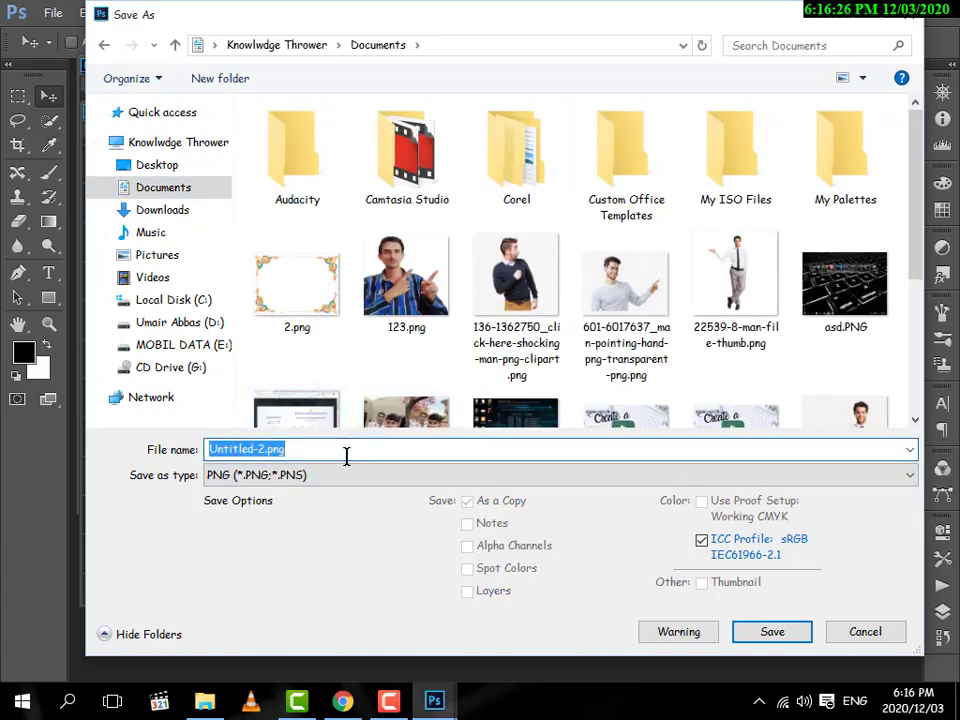
text(removed)
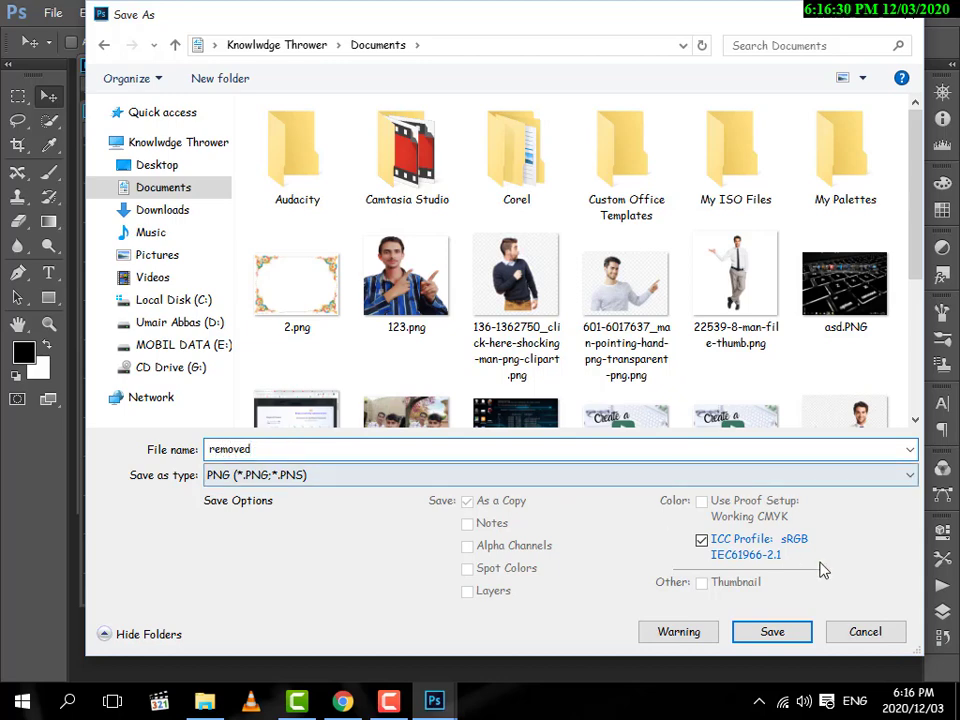
click(778, 634)
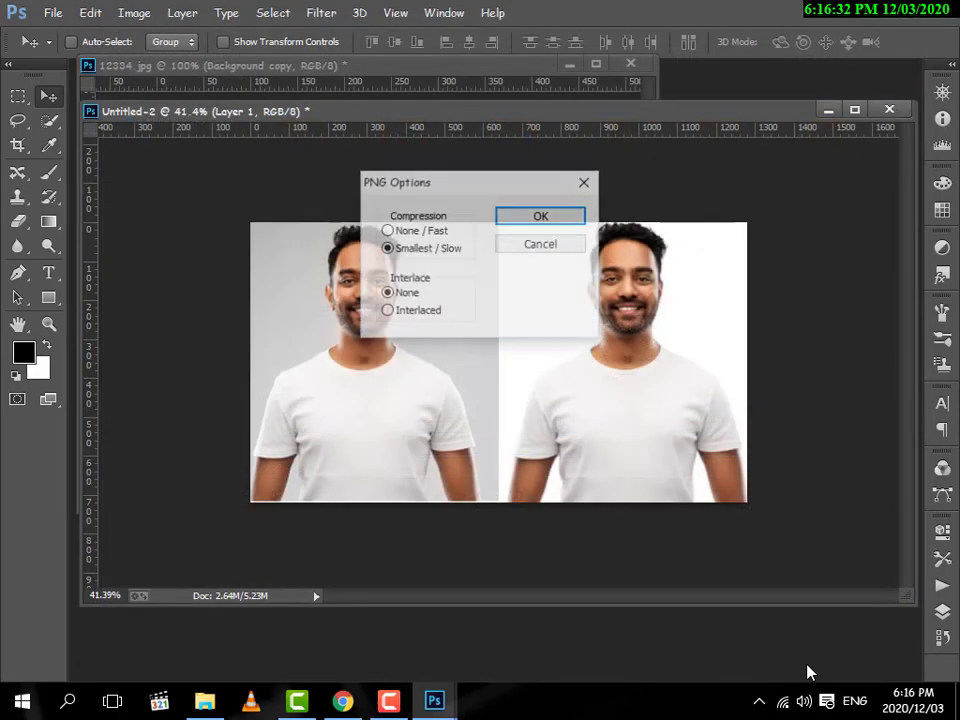
click(548, 220)
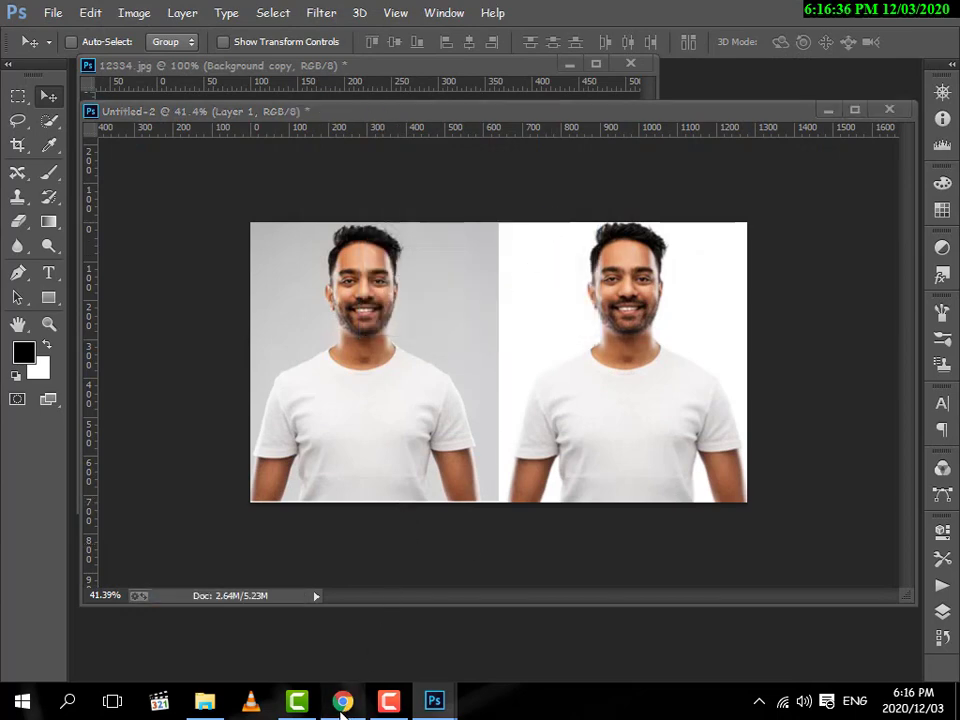
Switch to the Fiverr gig gallery in Chrome and upload removed.png from Documents as a gig photo
key(alt+Tab)
click(85, 8)
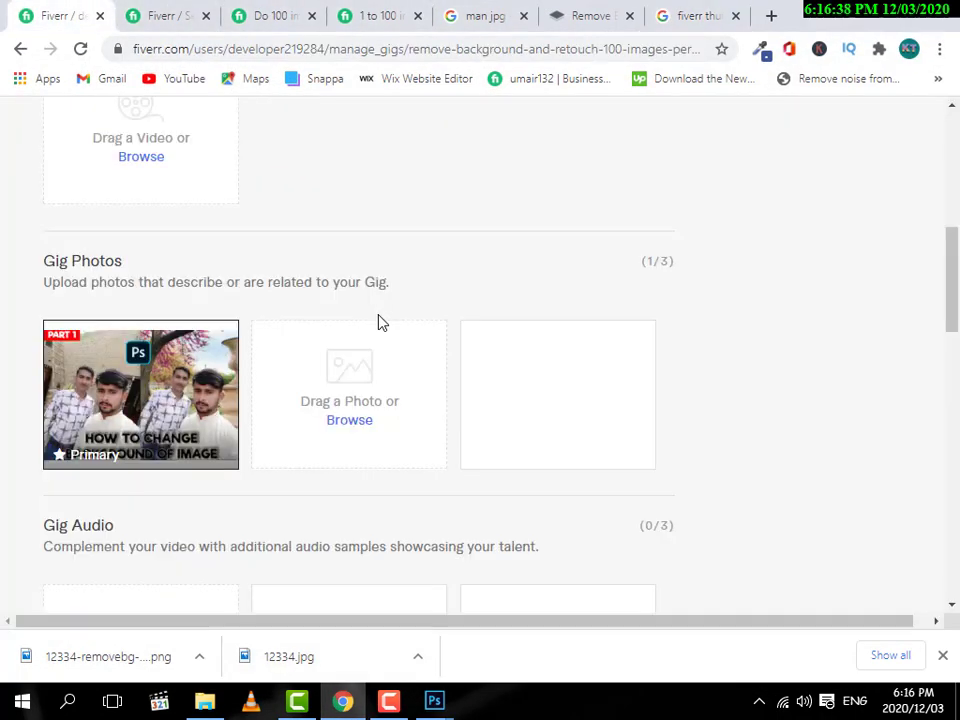
mouse_move(351, 420)
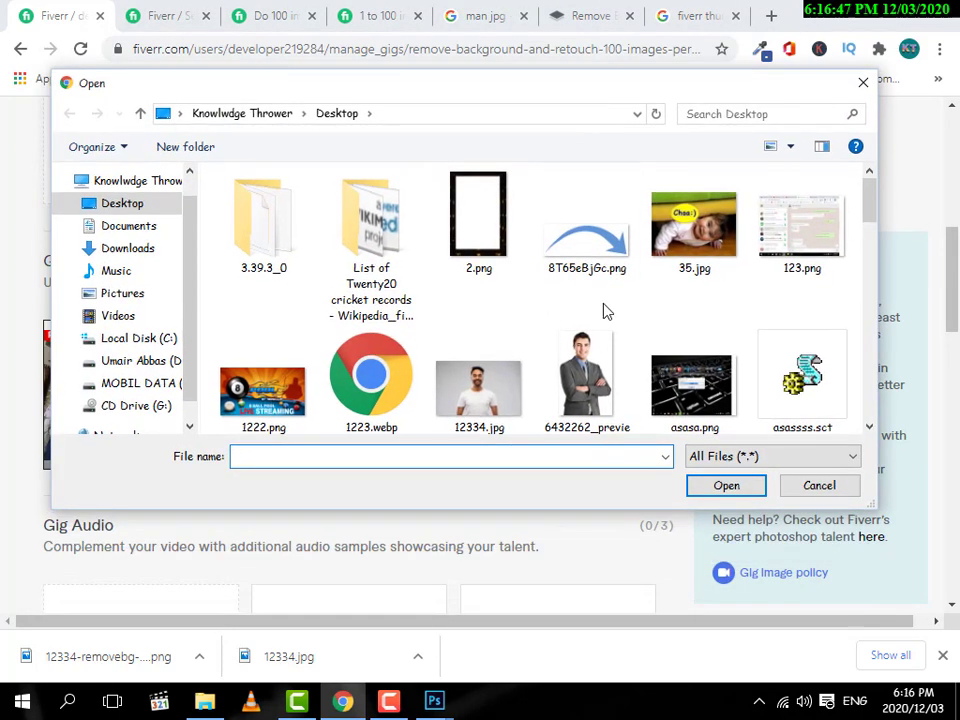
scroll(604, 311, down, 2)
click(604, 311)
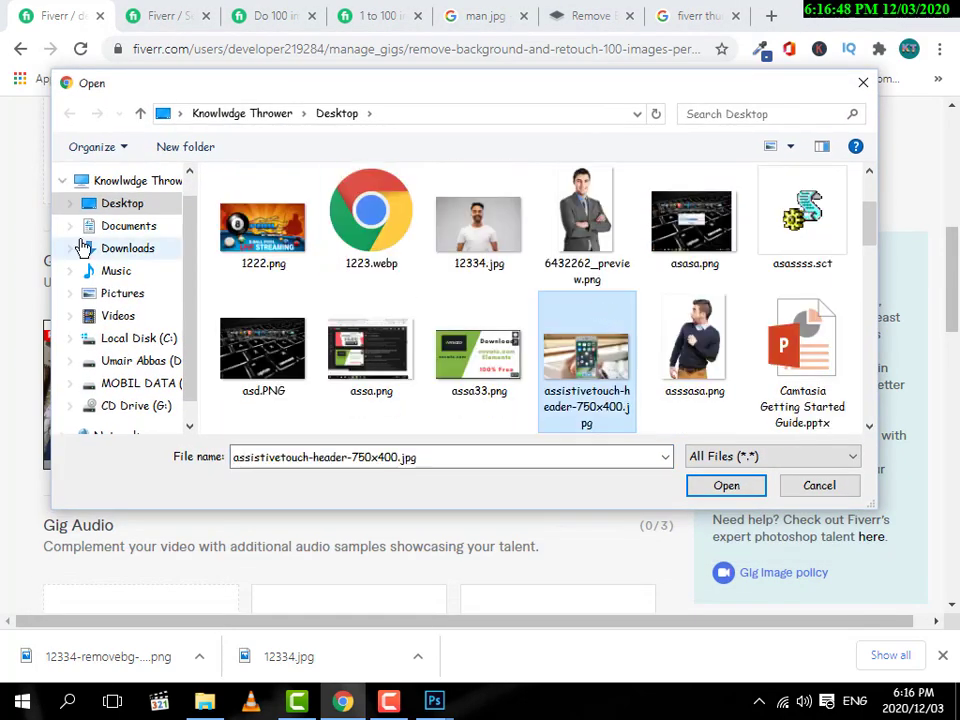
click(127, 225)
scroll(688, 258, down, 5)
click(690, 258)
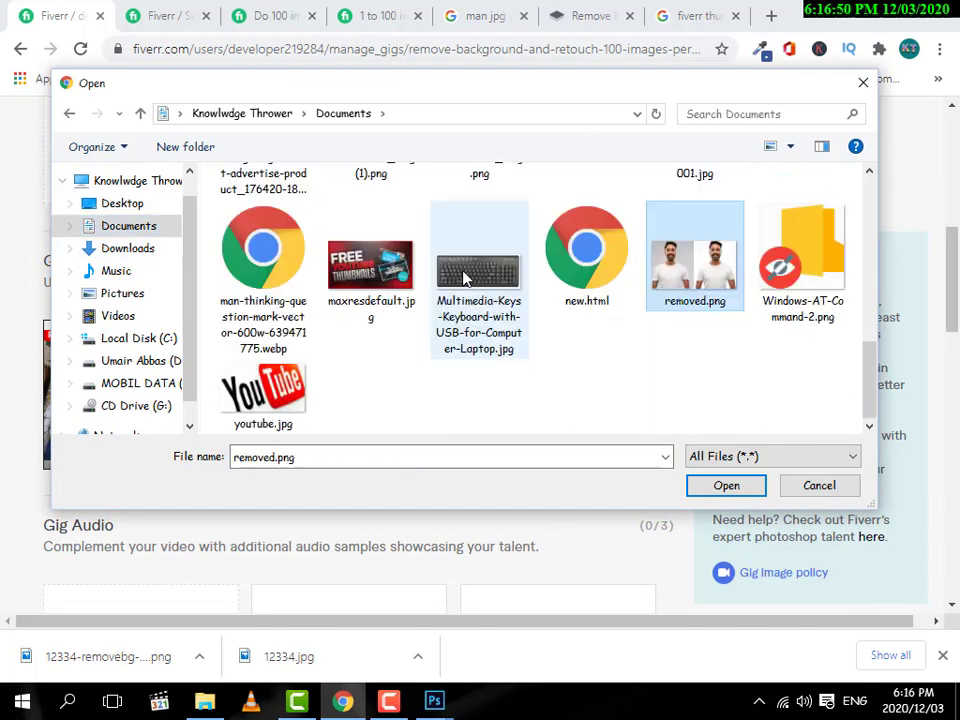
double_click(720, 279)
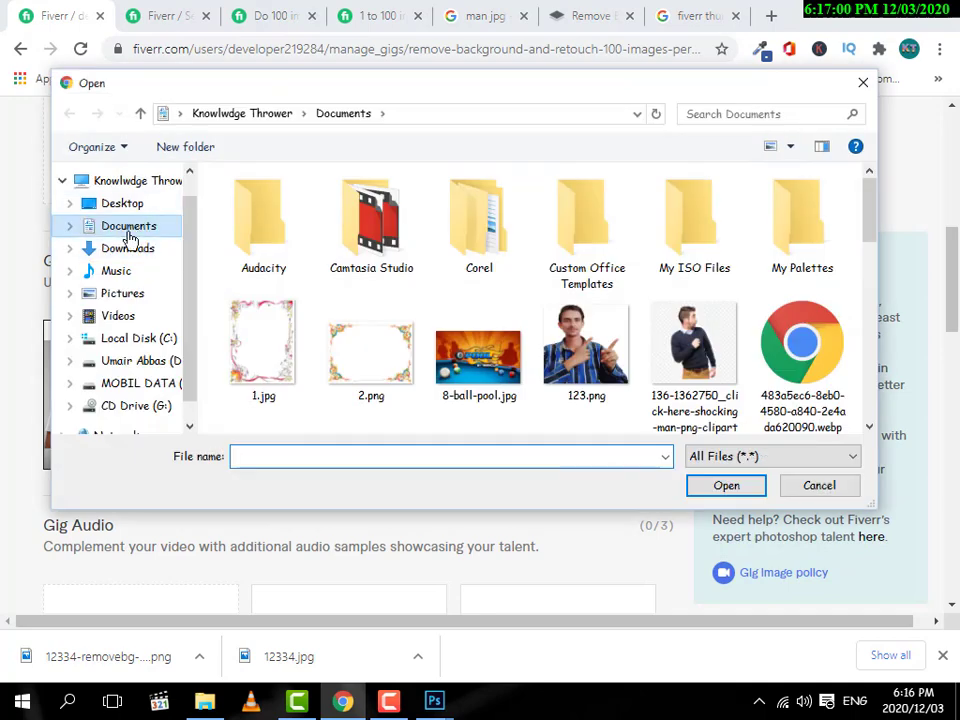
Upload How-To-Change-Background-Color-in-Photoshop.jpg from the Desktop as the second gig photo
click(122, 203)
scroll(648, 360, down, 1)
scroll(648, 360, down, 10)
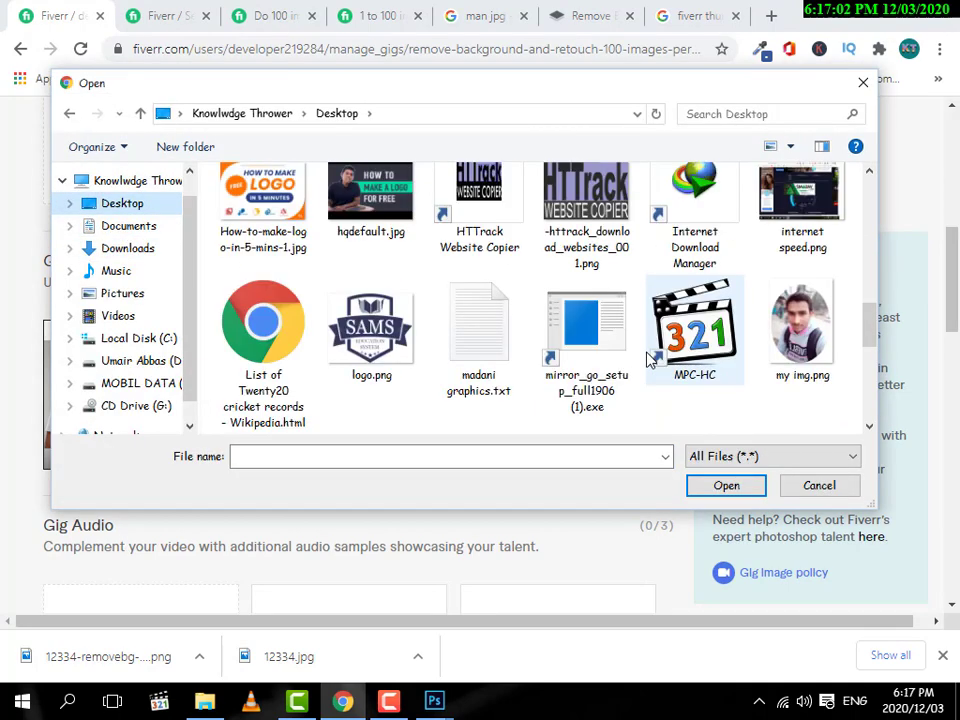
scroll(648, 360, up, 1)
scroll(648, 360, up, 8)
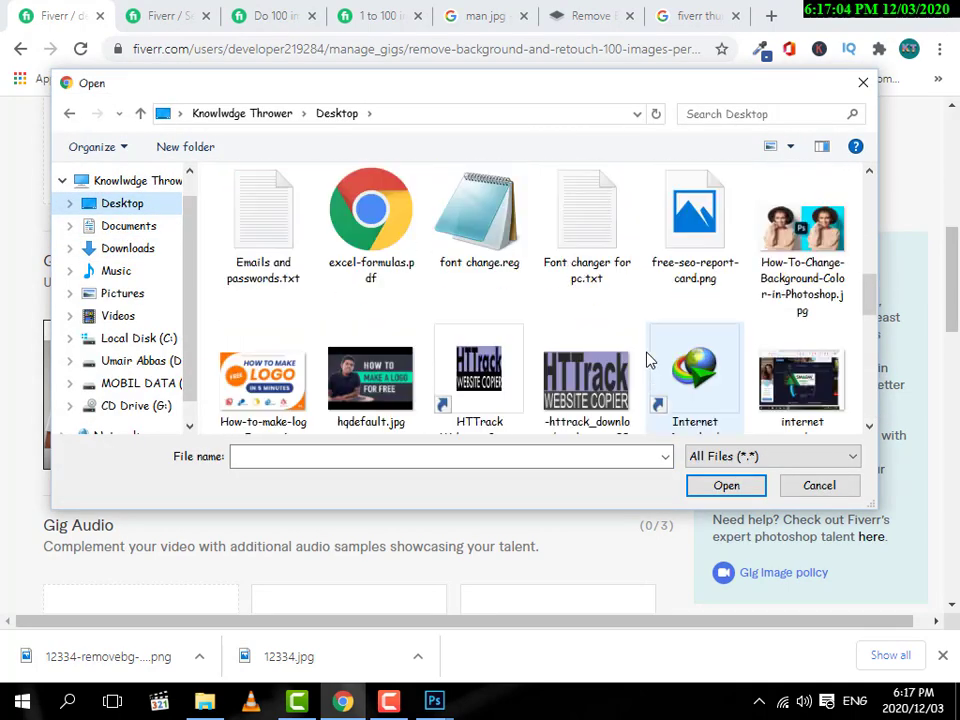
scroll(754, 396, down, 1)
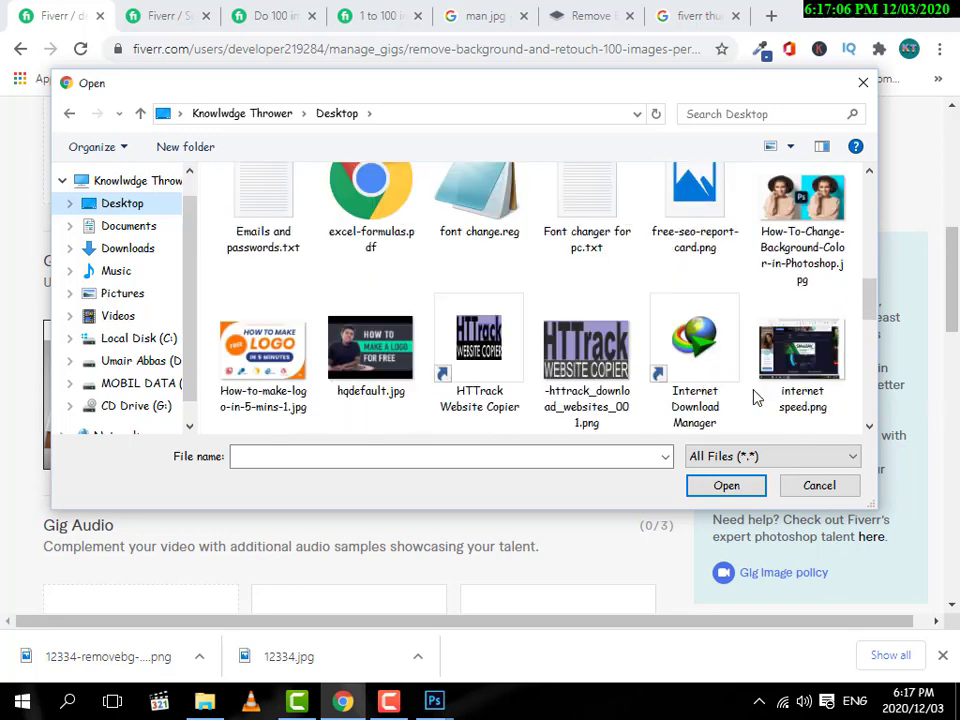
click(790, 300)
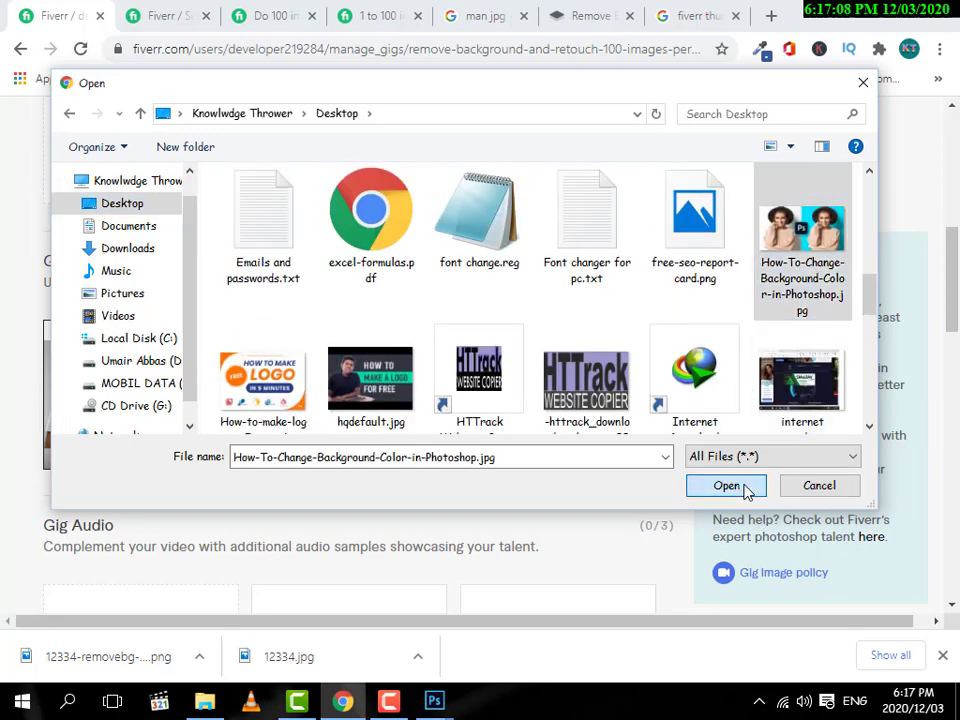
click(743, 488)
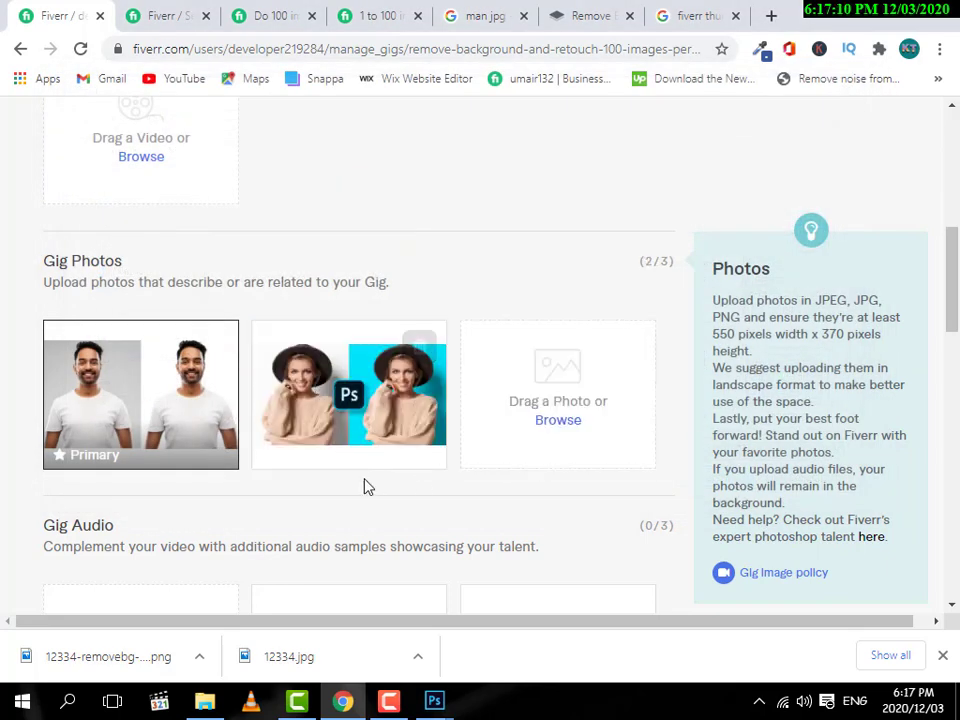
Accept the declaration that the gallery materials are self-created, then save the gallery and continue to the Publish stage
scroll(574, 478, down, 6)
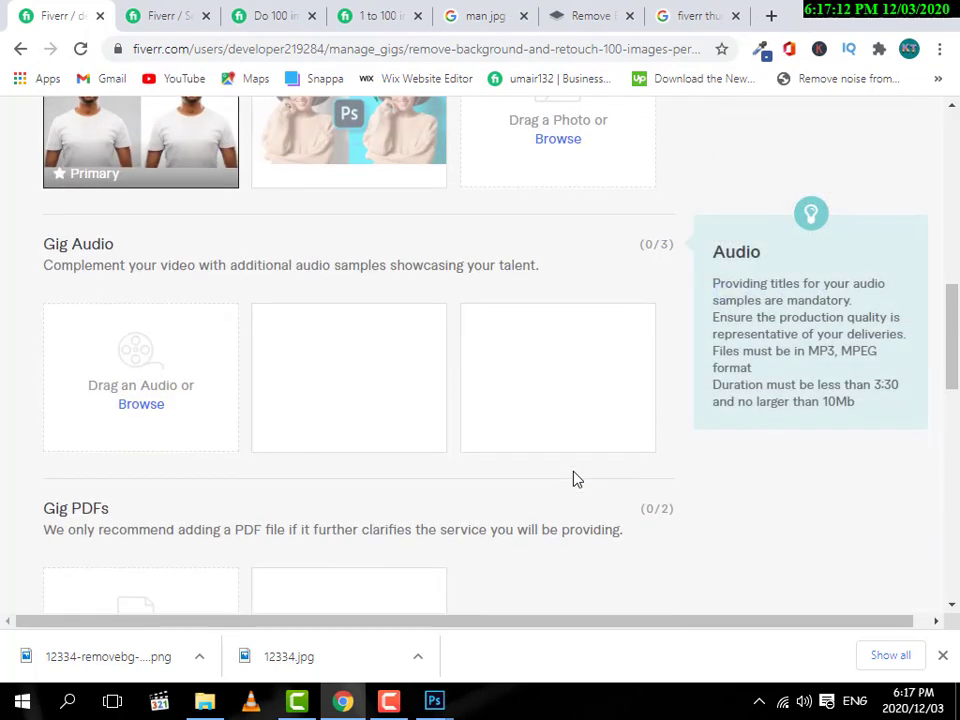
scroll(150, 437, up, 3)
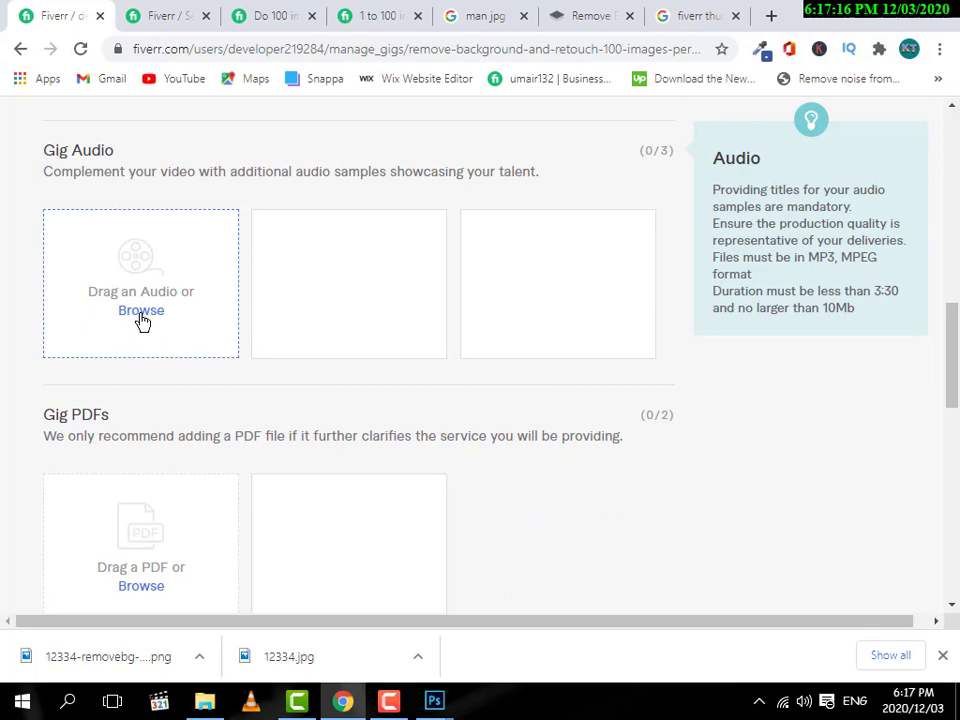
scroll(568, 546, down, 3)
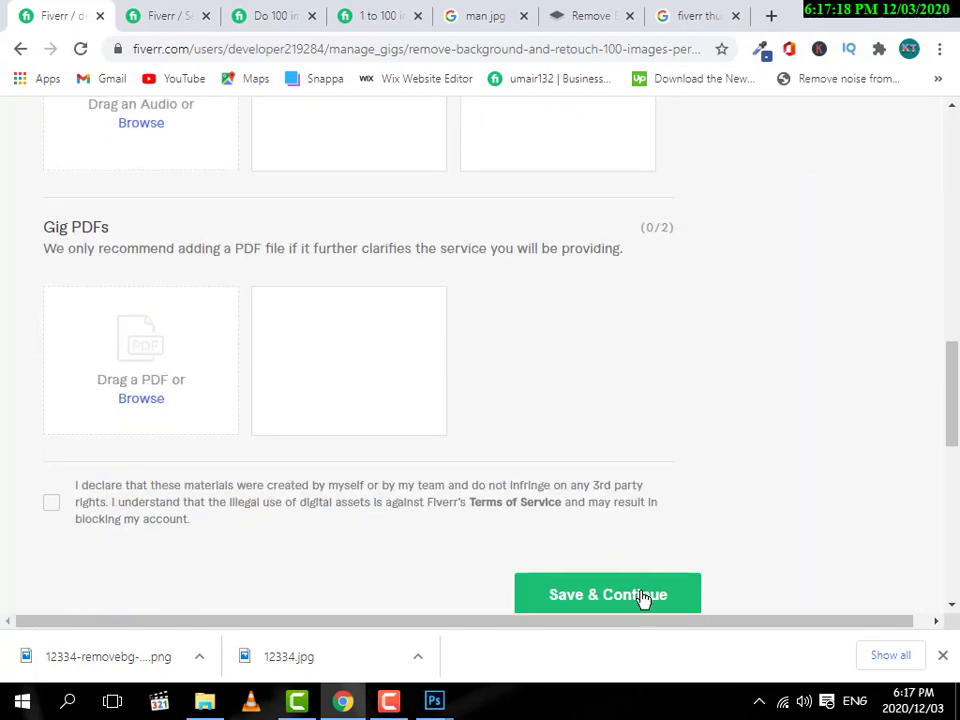
click(649, 598)
scroll(697, 536, up, 1)
scroll(697, 536, down, 1)
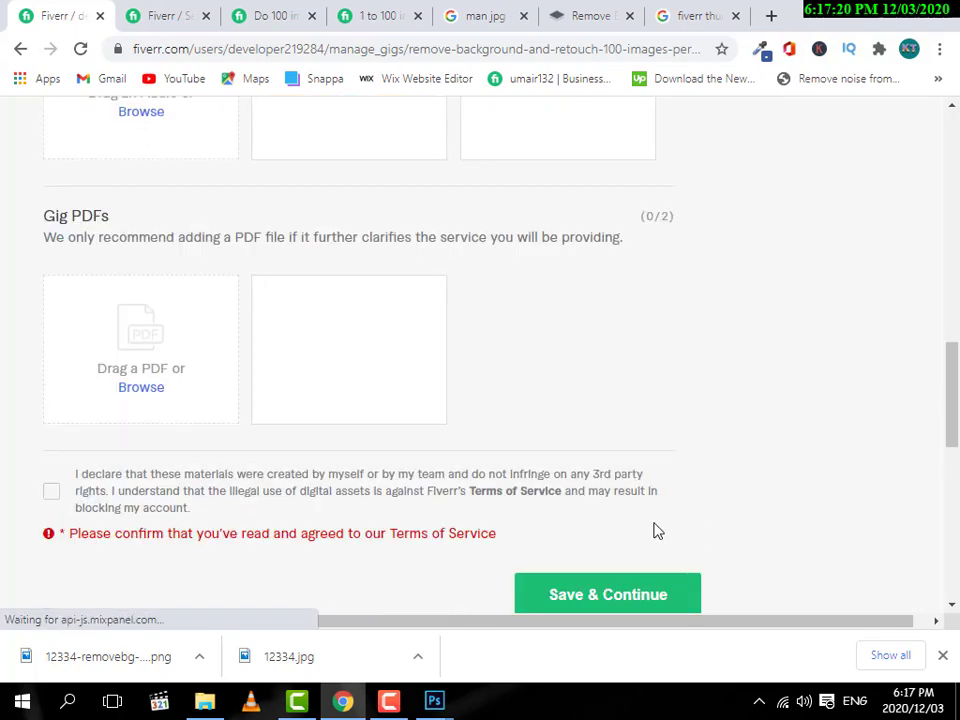
click(51, 492)
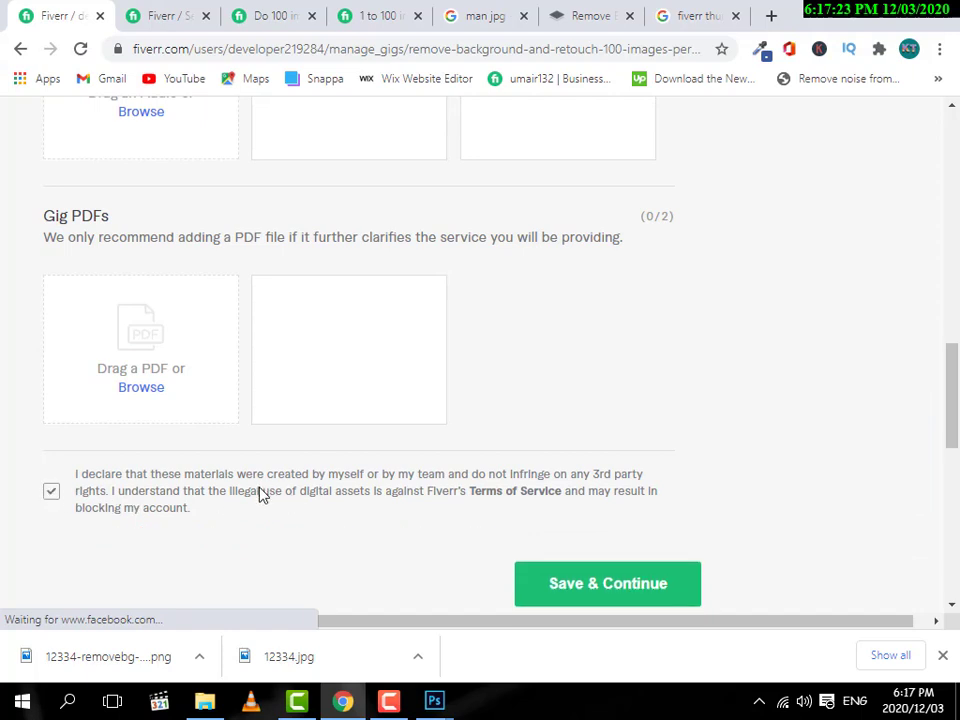
click(632, 598)
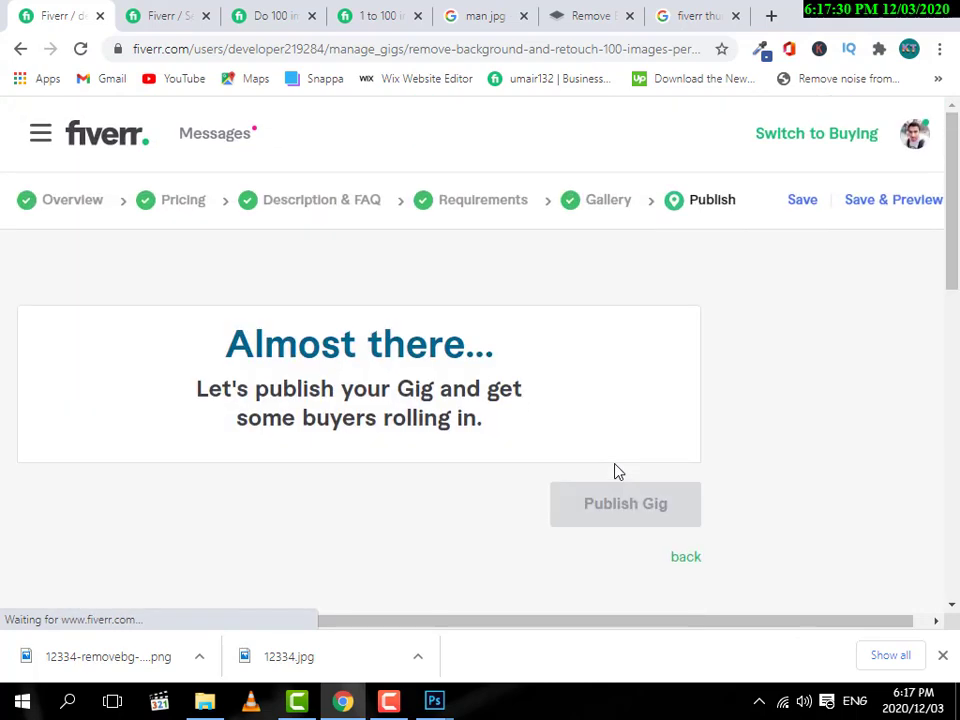
scroll(580, 411, down, 5)
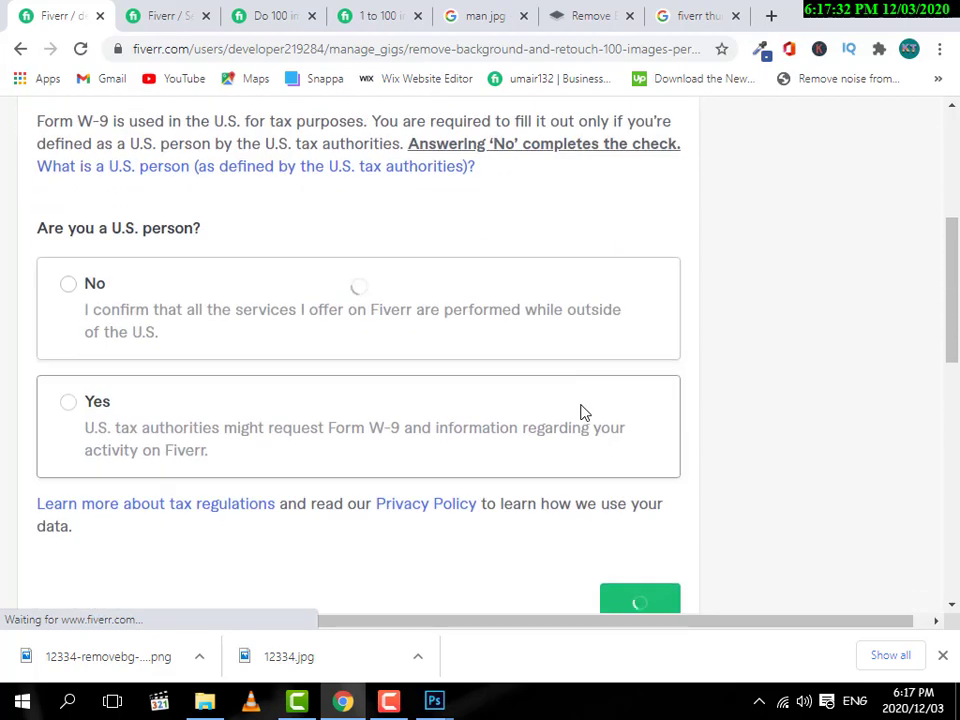